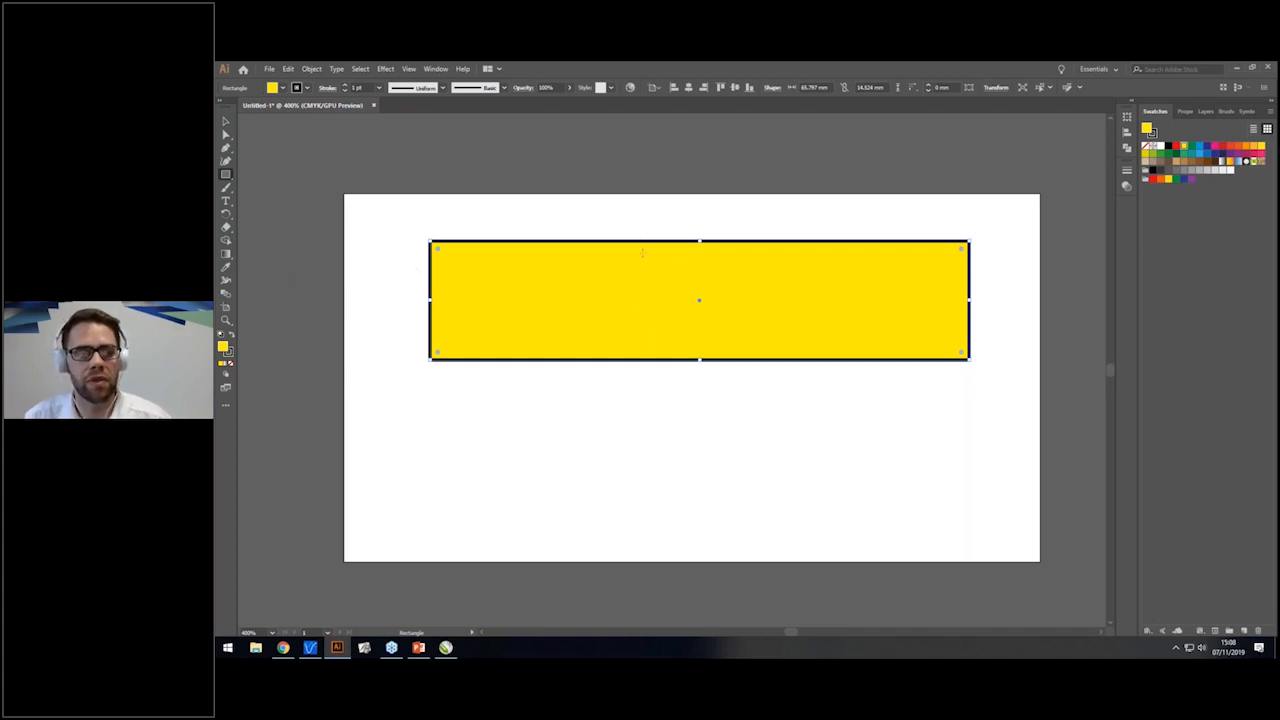
Remove the rectangle's yellow fill and refill it with the red swatch.
click(282, 89)
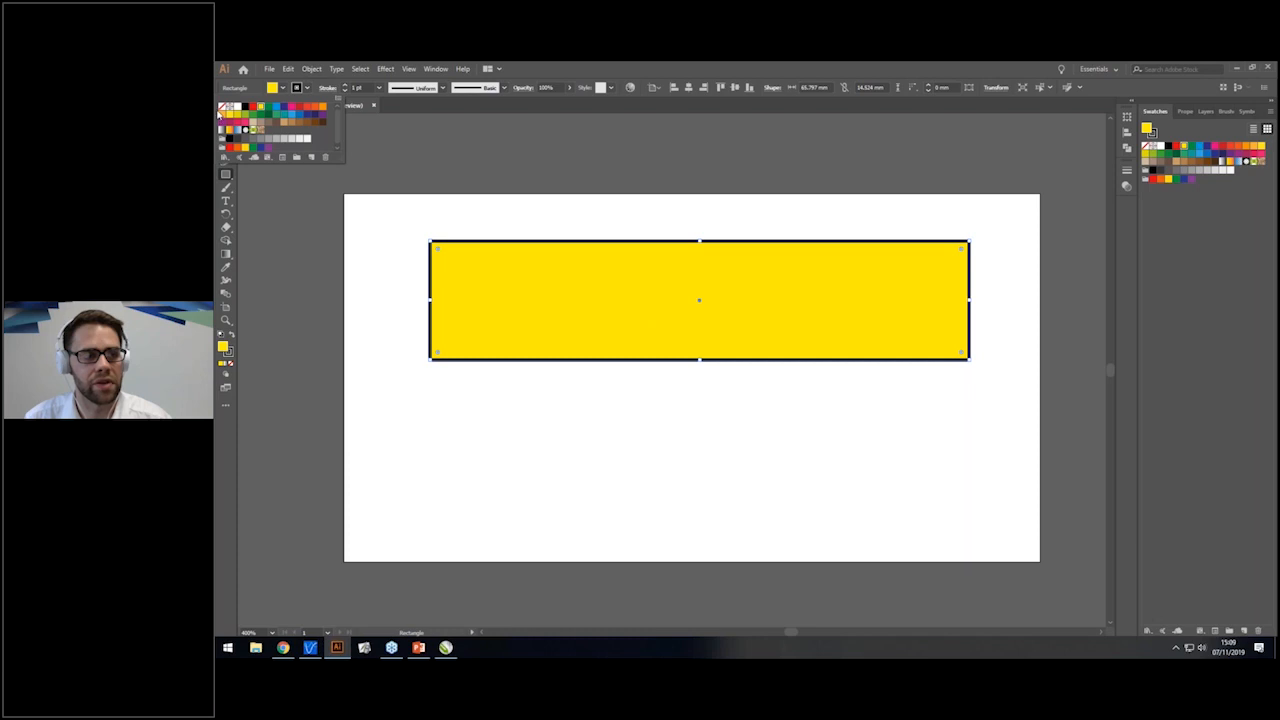
click(222, 106)
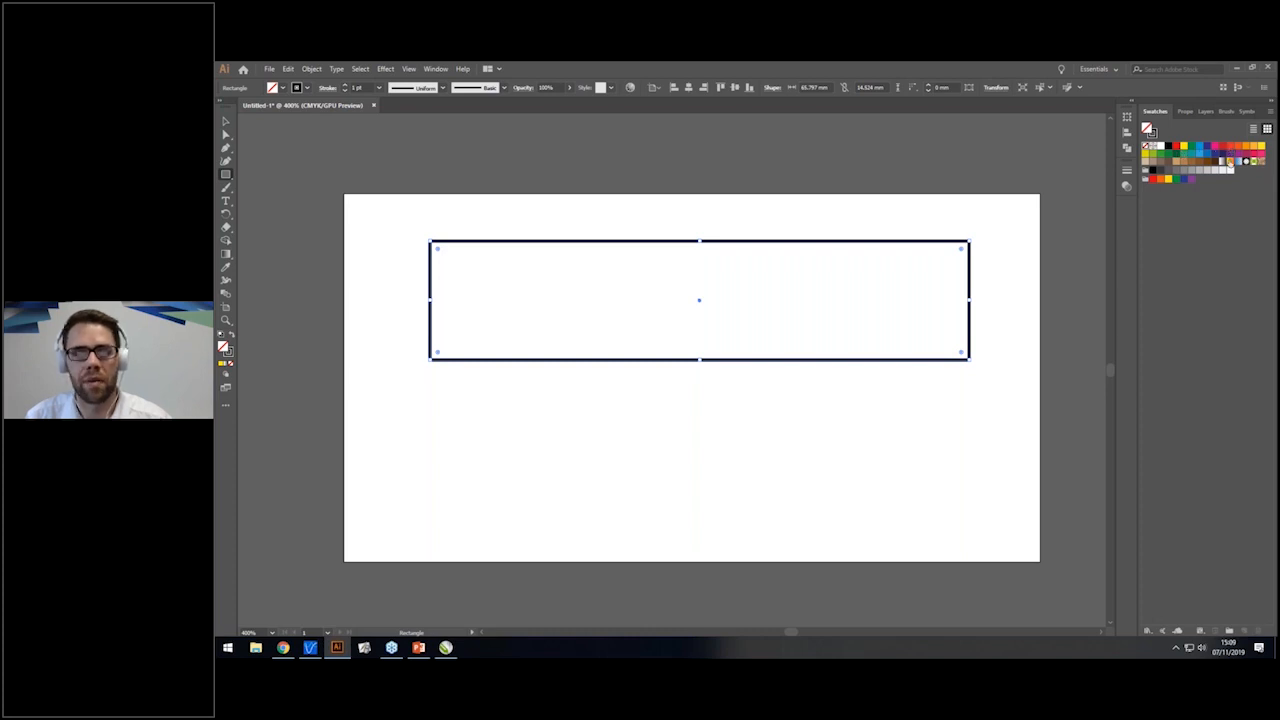
click(1230, 150)
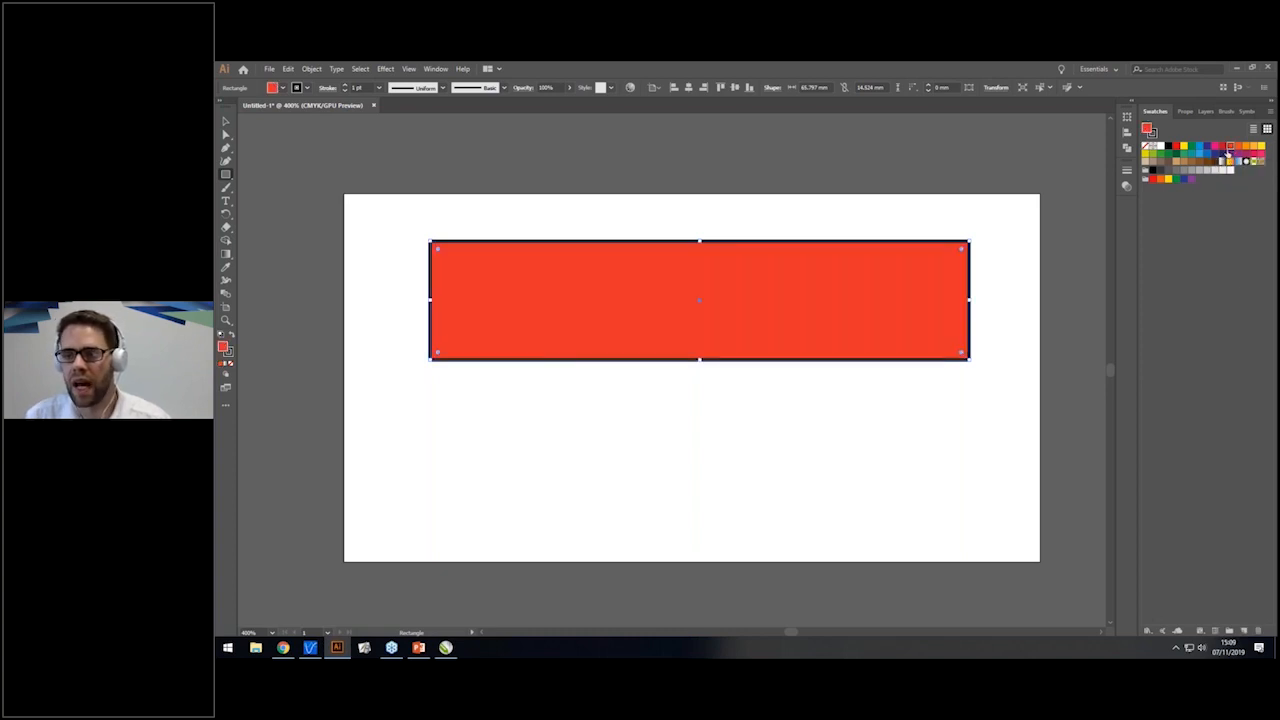
Create a new spot color swatch named VDP_Name with a muted pink CMYK mix for the rectangle's fill.
click(1243, 631)
drag(596, 196, 938, 168)
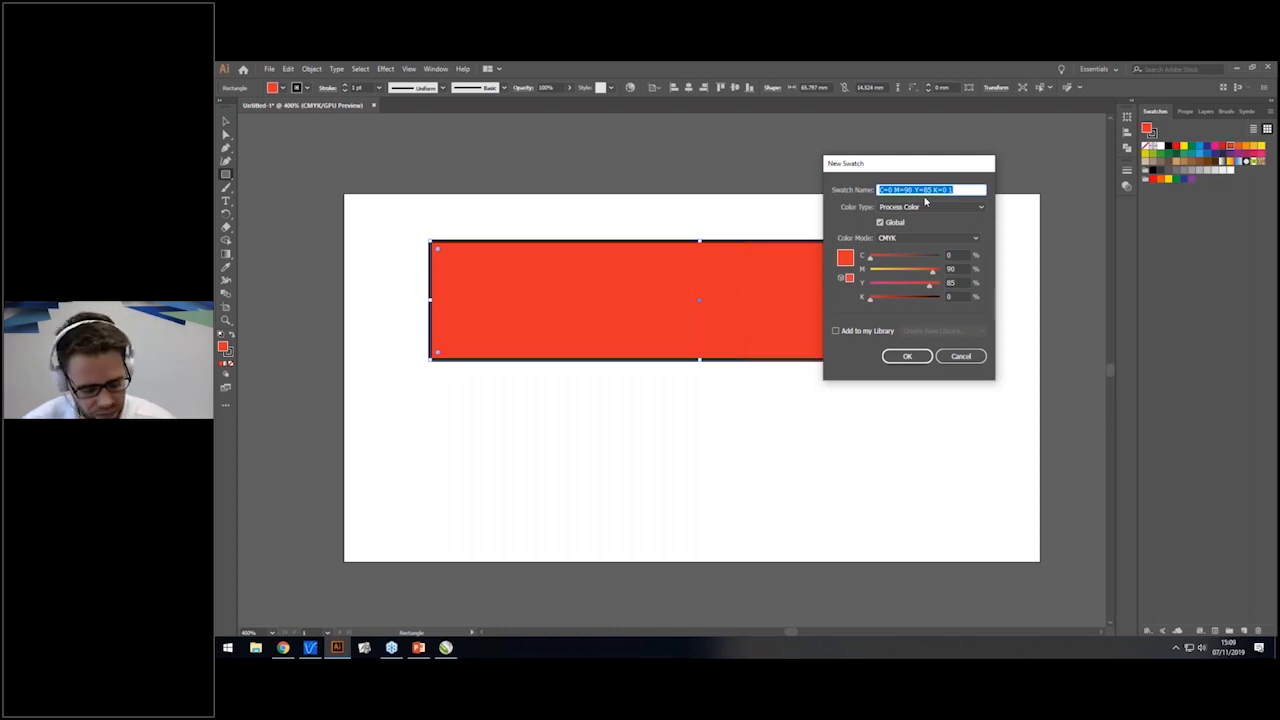
text(VDP_)
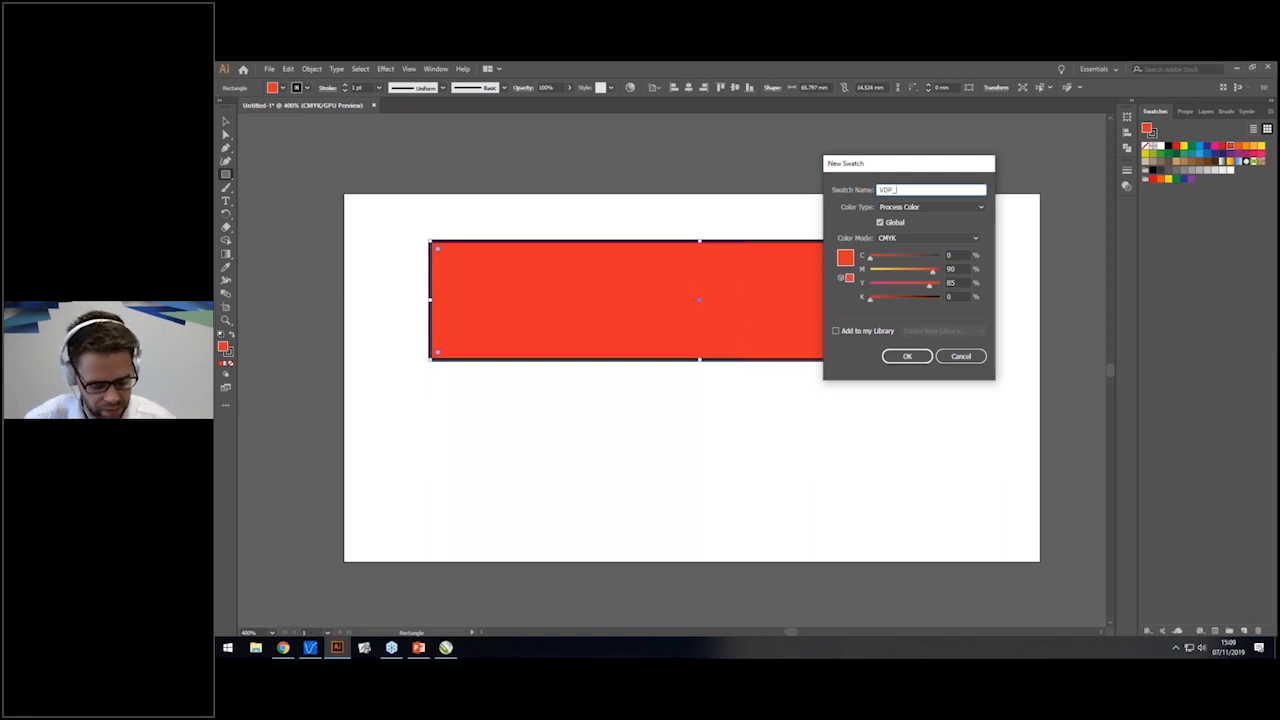
text(ame)
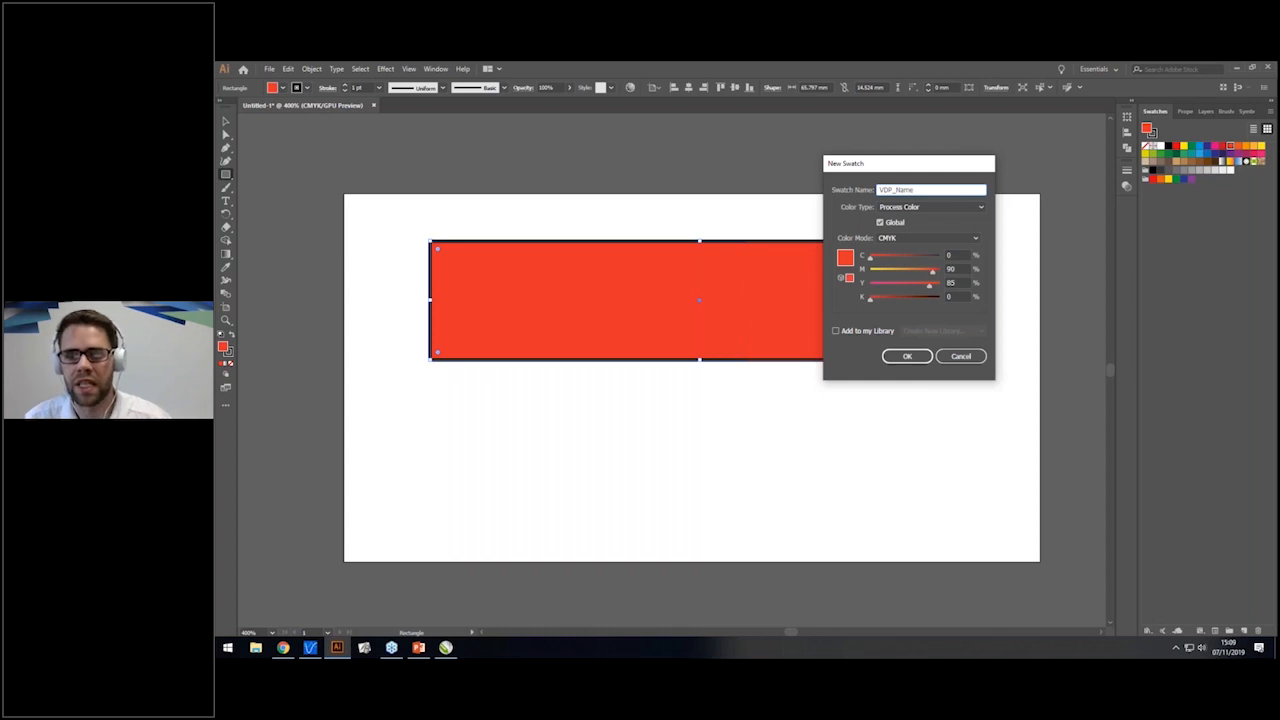
click(914, 208)
click(903, 229)
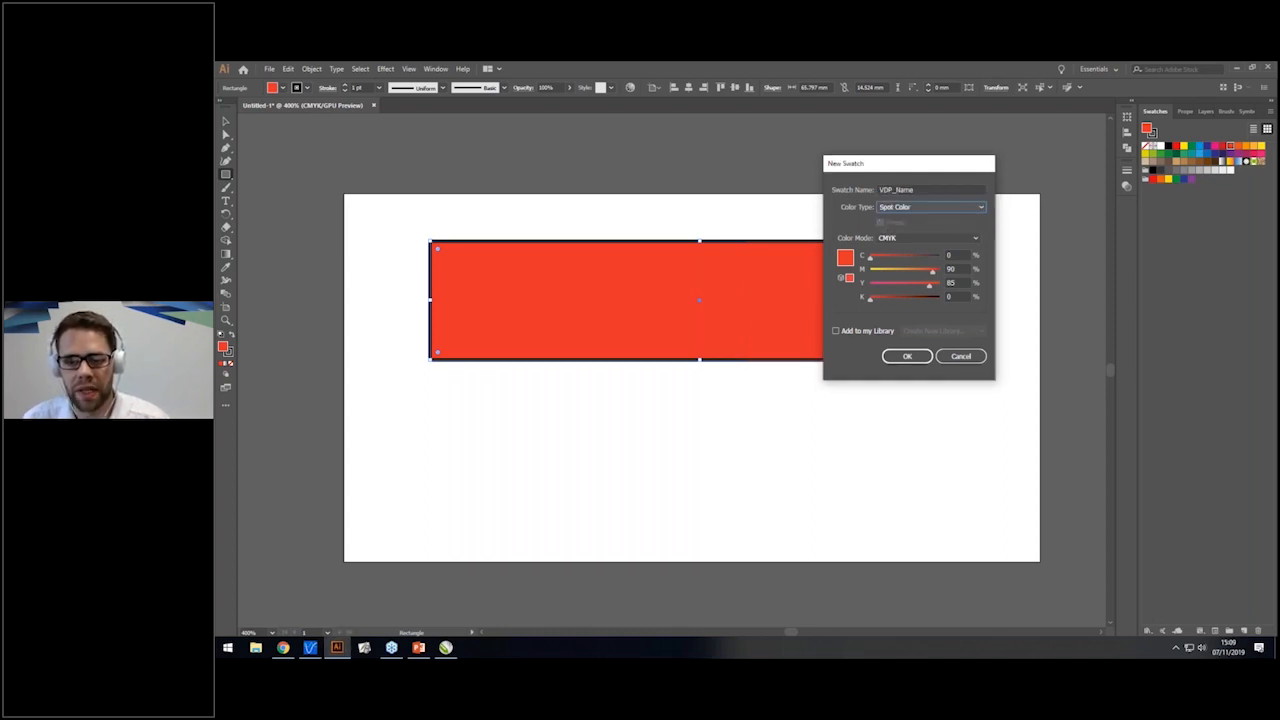
drag(932, 271, 893, 285)
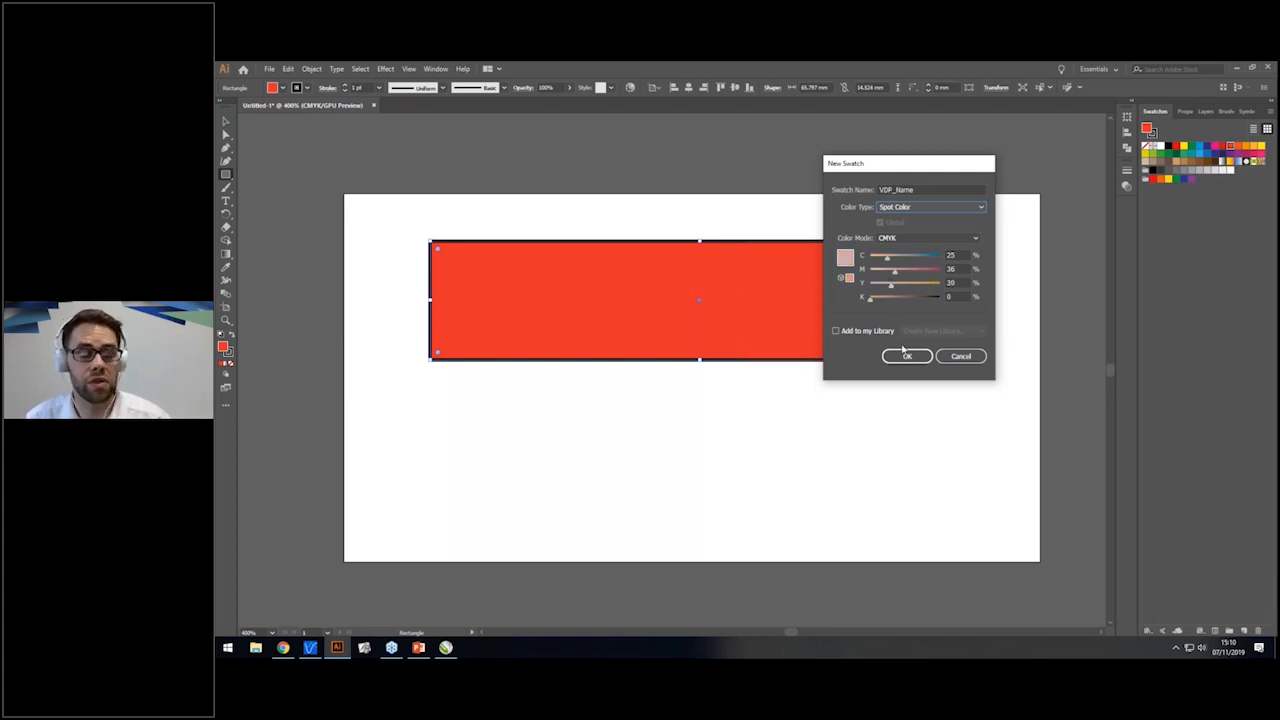
click(907, 358)
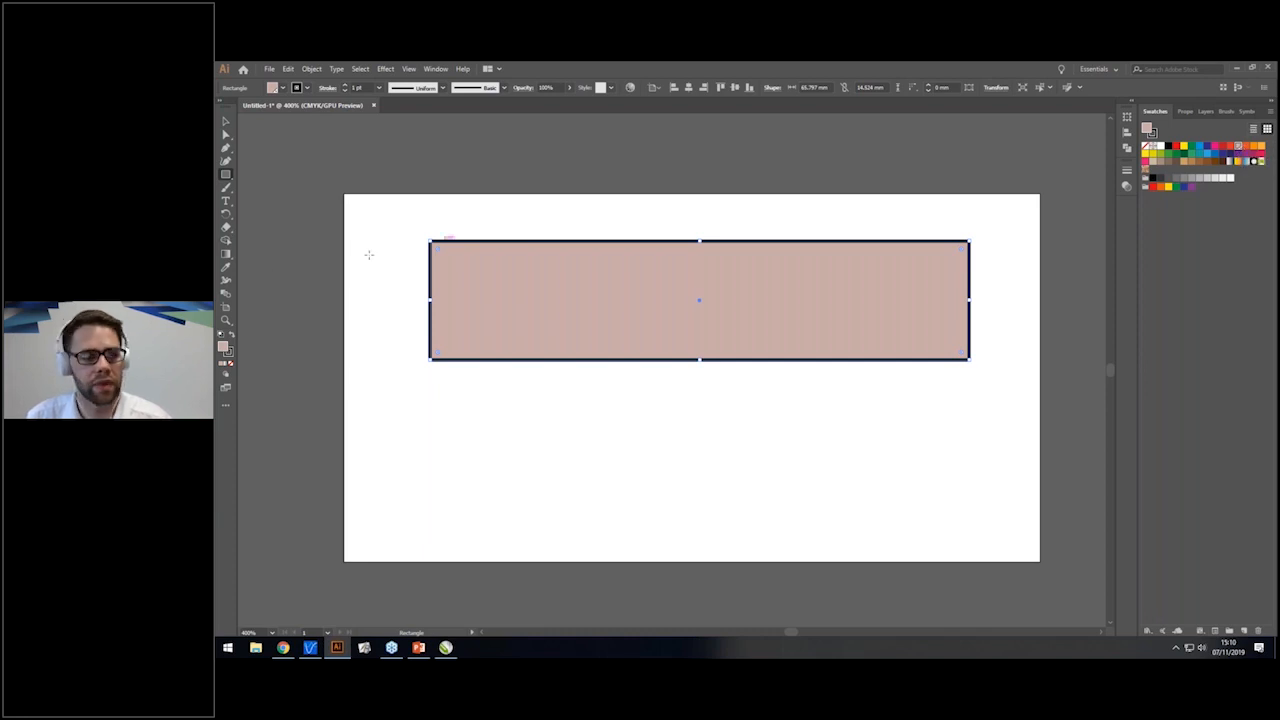
Give the rectangle a VDP_Name stroke with no fill and move it slightly lower on the artboard.
click(230, 337)
click(282, 89)
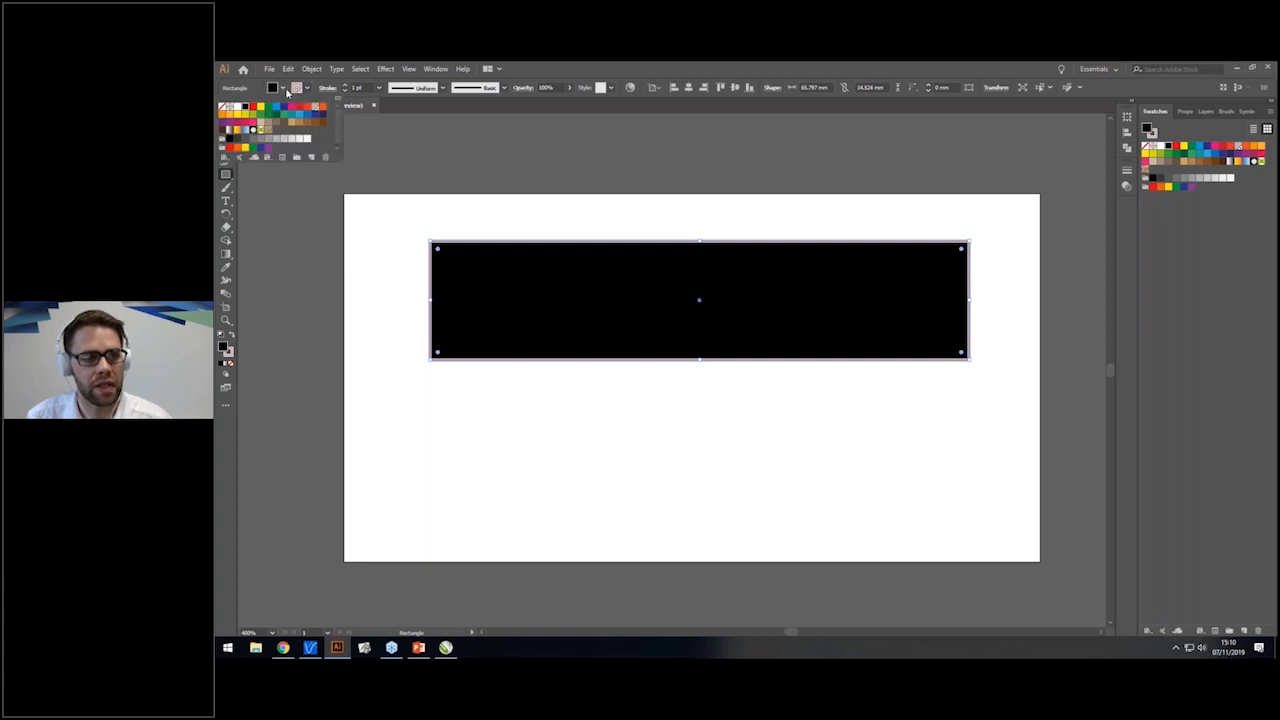
click(222, 107)
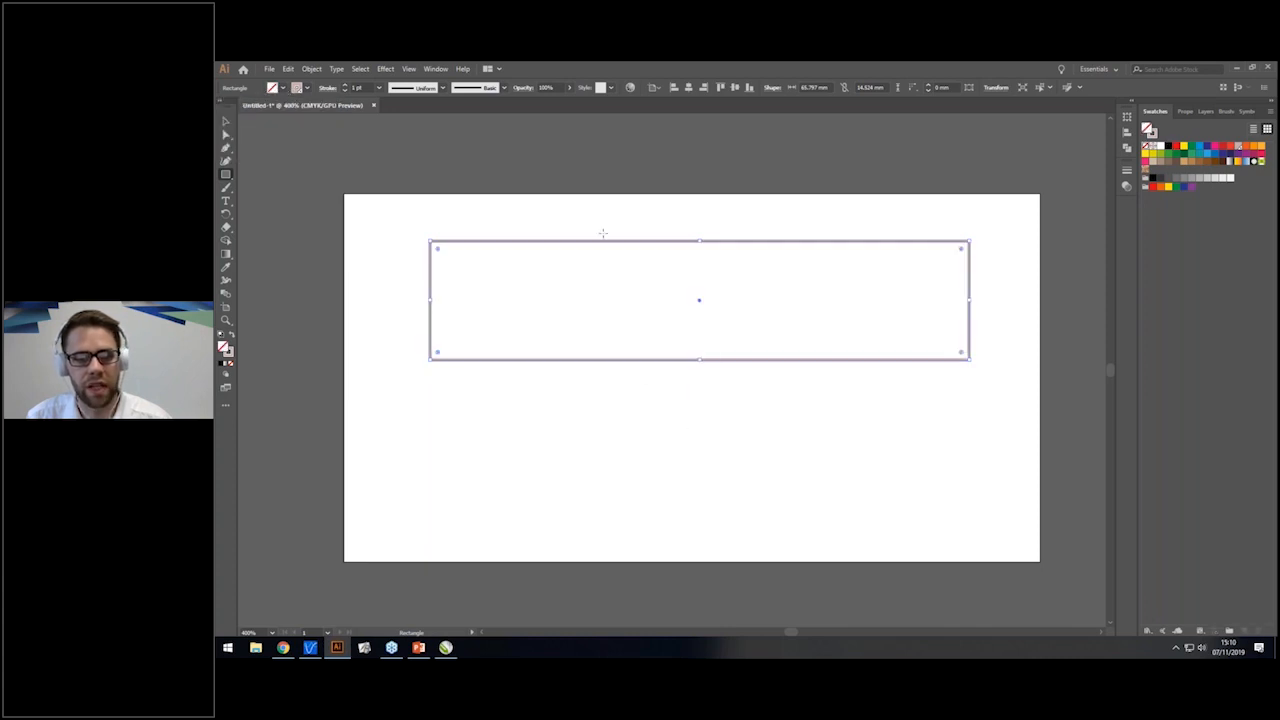
key(v)
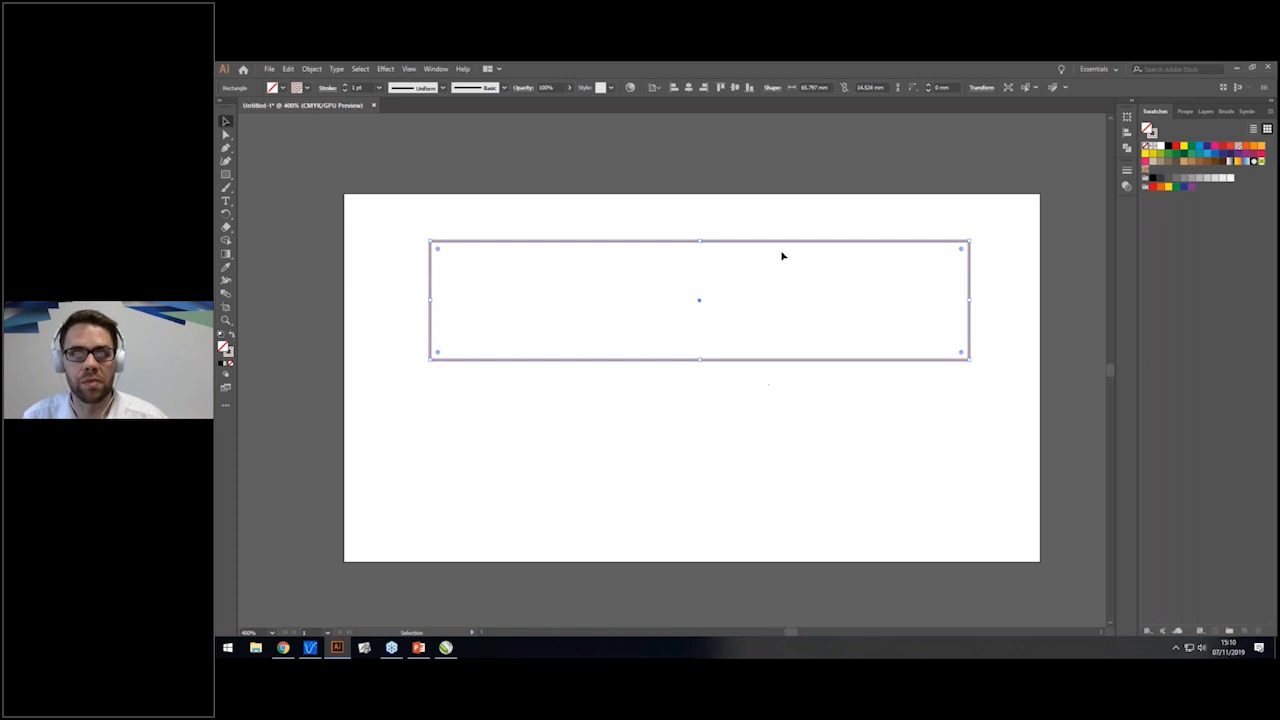
drag(648, 358, 645, 400)
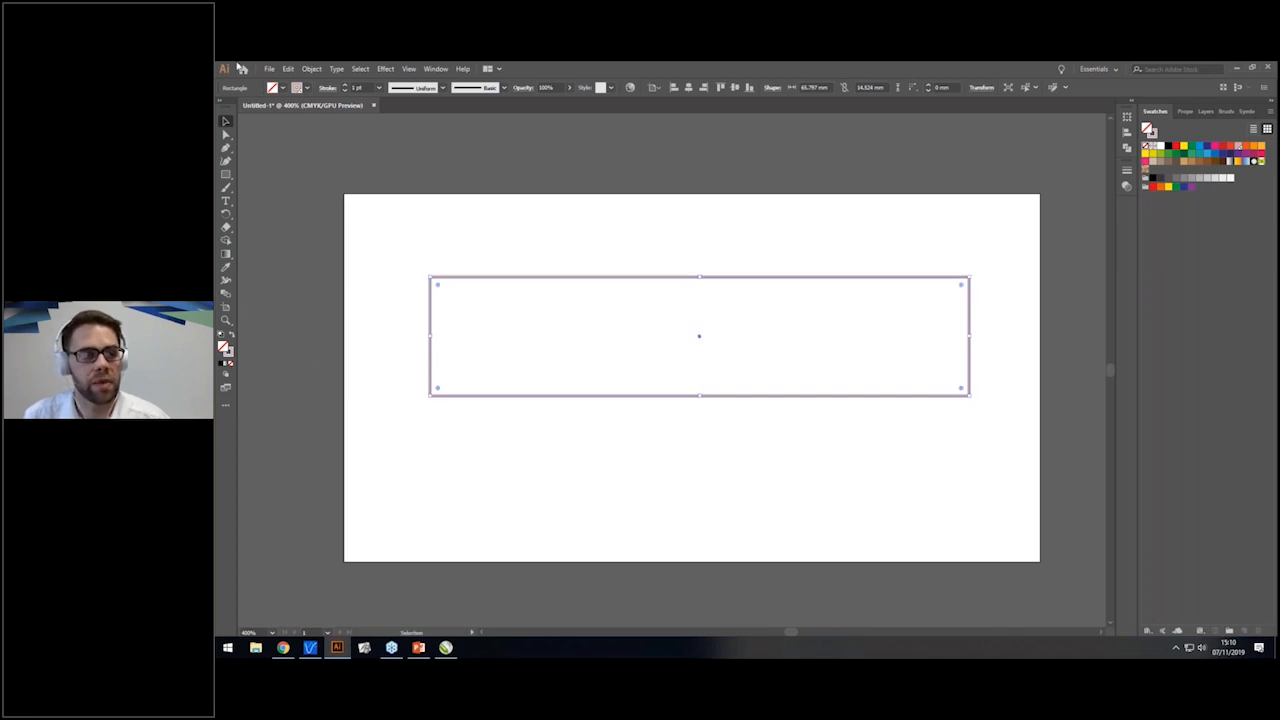
Start saving the artwork as an Adobe PDF in the Variable Data - Webinar folder on the Desktop.
click(269, 69)
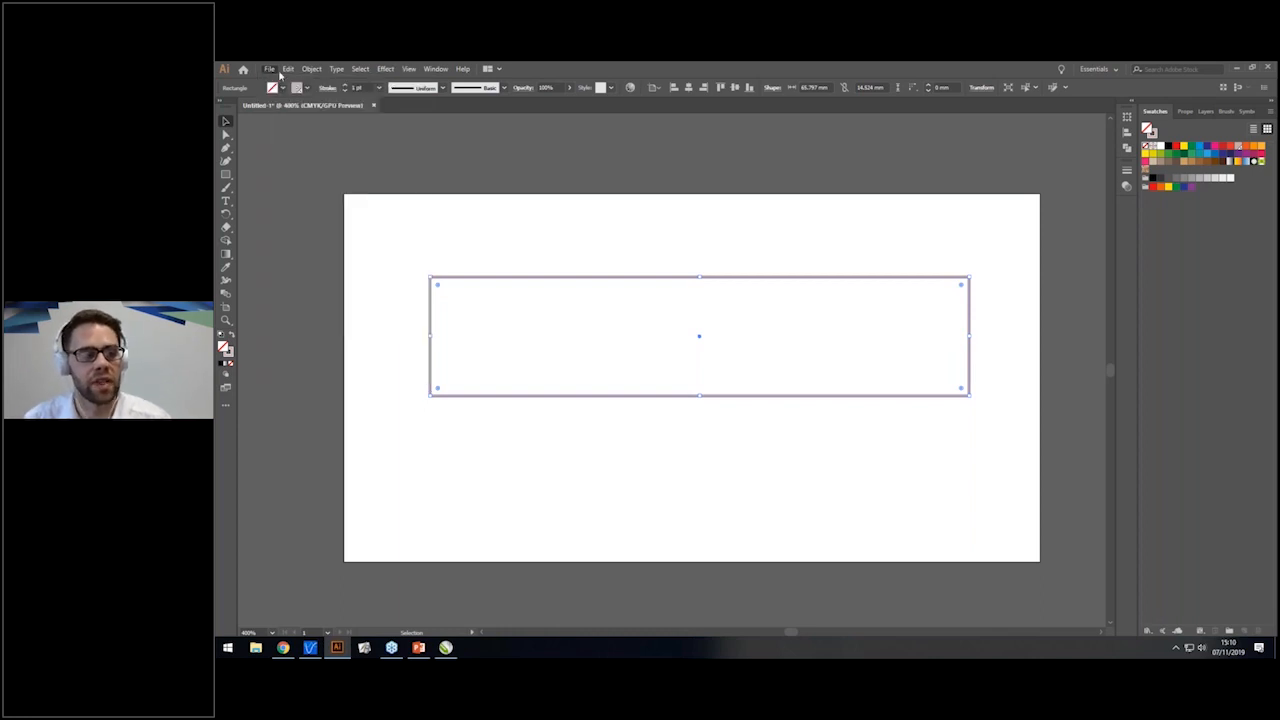
click(299, 172)
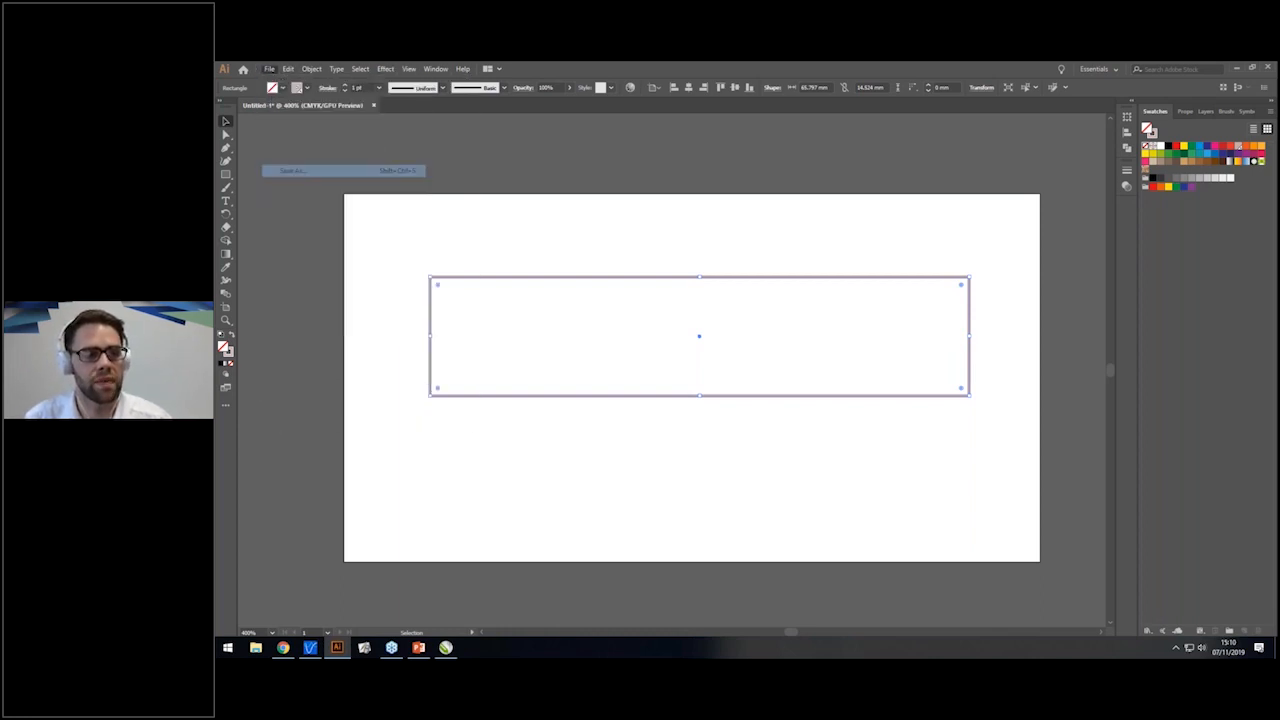
click(422, 318)
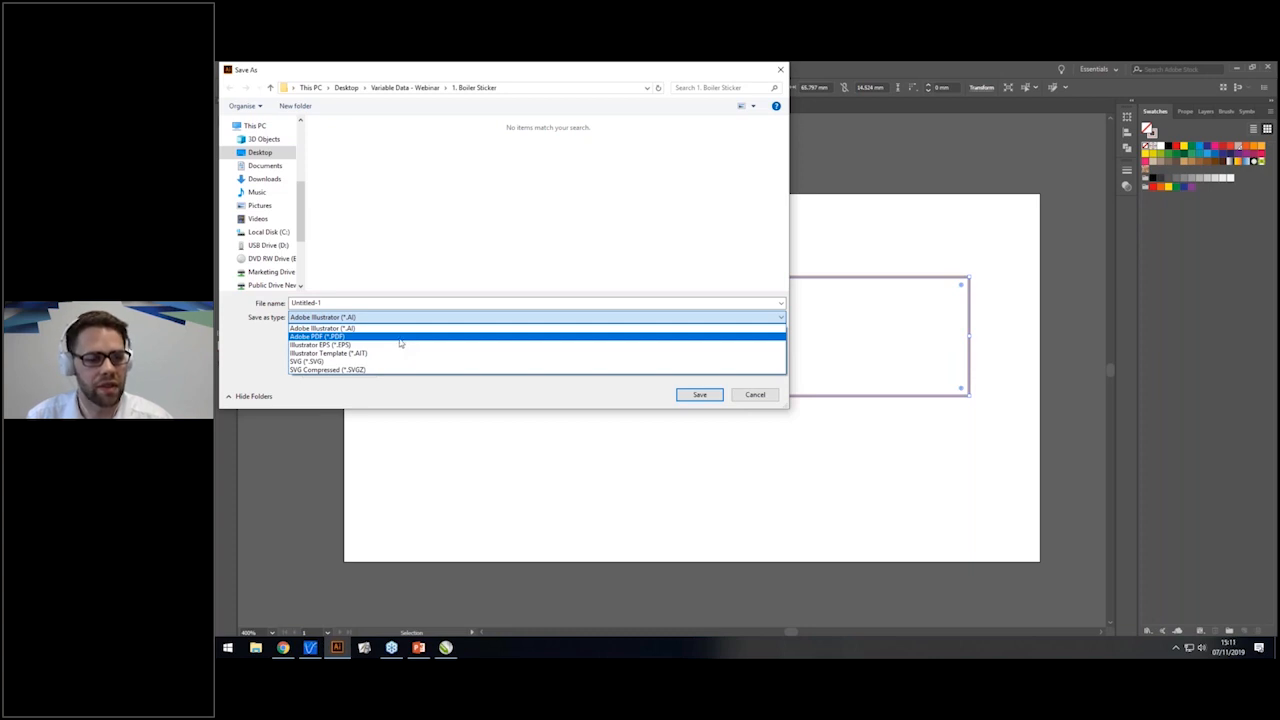
click(400, 338)
click(342, 300)
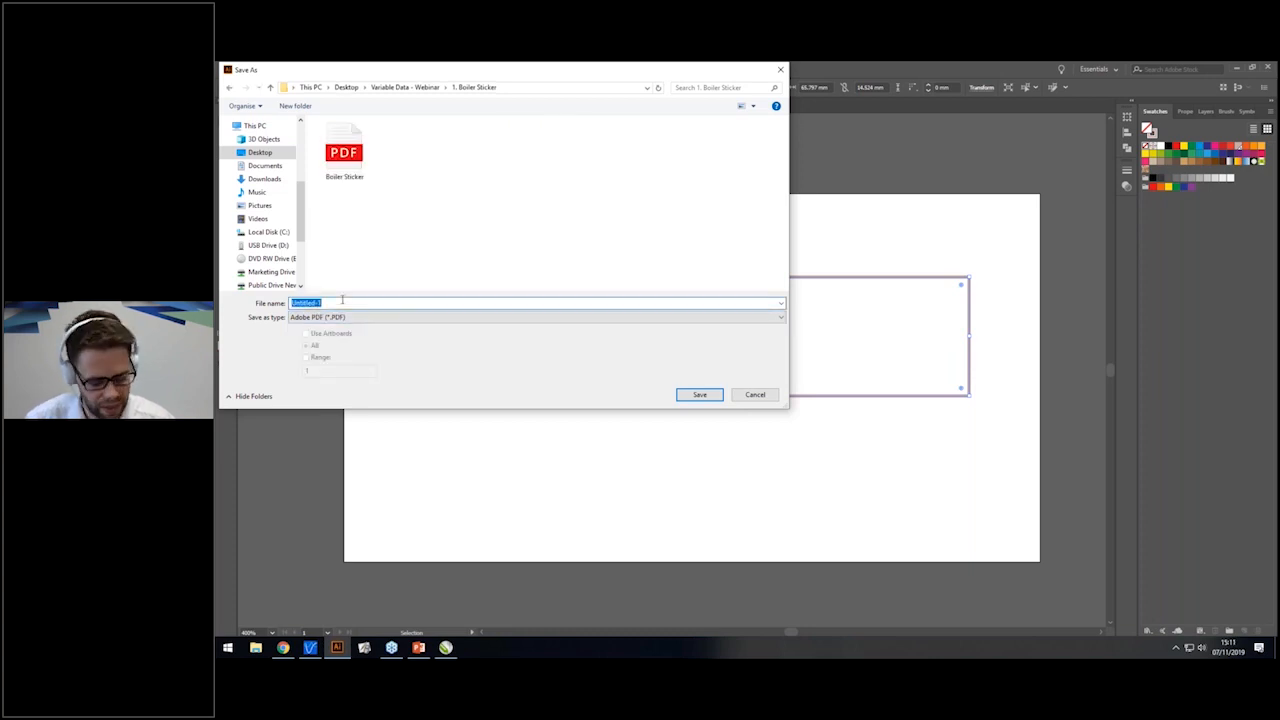
text(Variab)
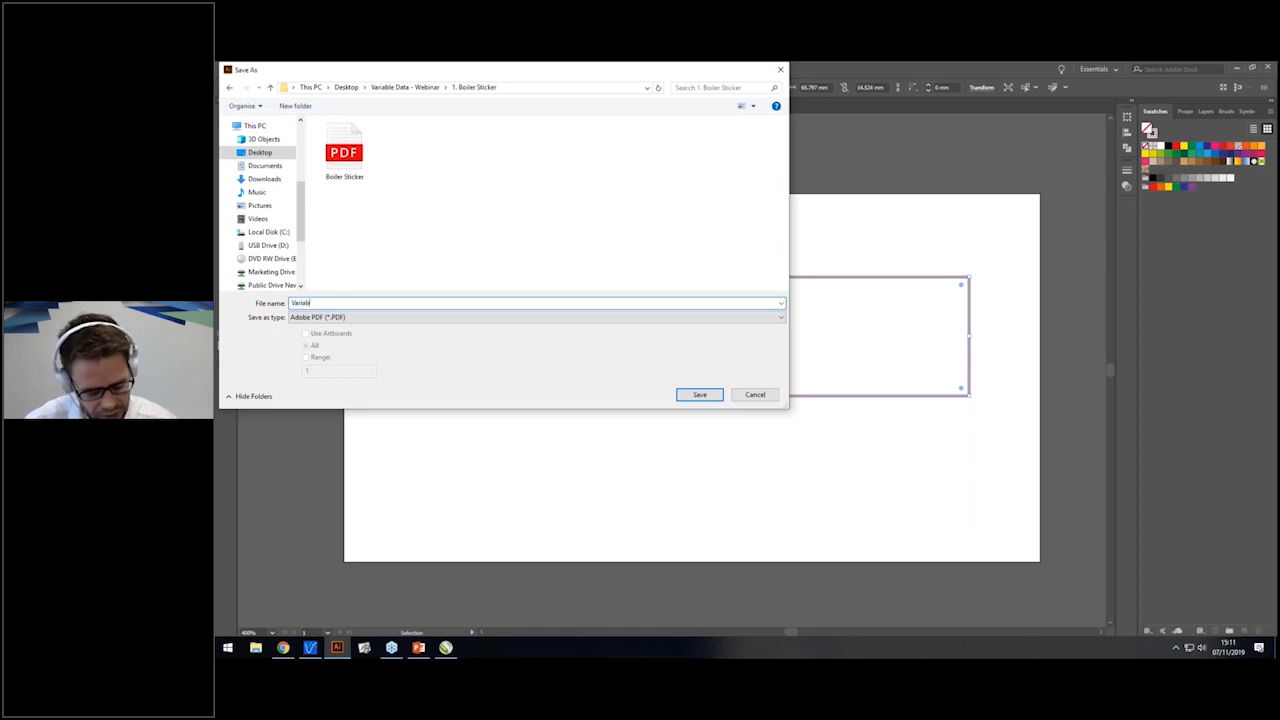
text(le Data - Webinar)
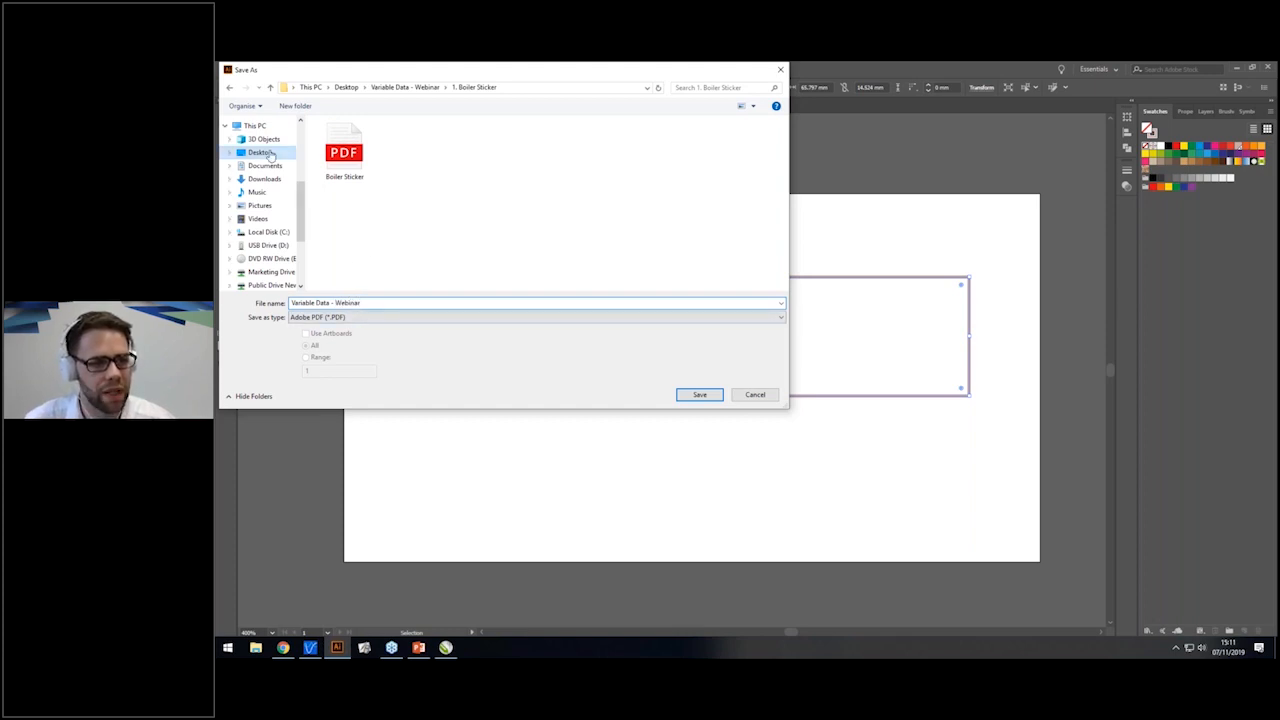
click(278, 155)
click(699, 395)
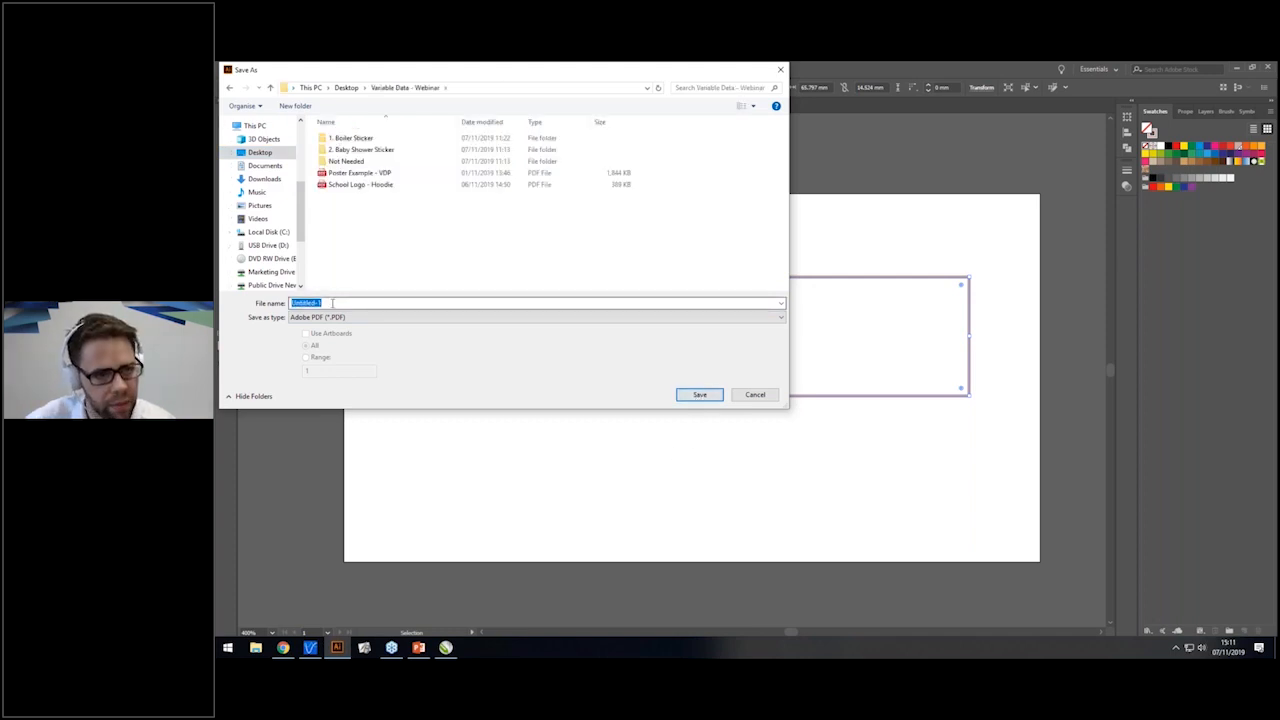
Save the PDF as vARIABLE DATA - WEBINAR with the [Illustrator Default] preset and close the document.
text(v5)
text(RIABLE DATA )
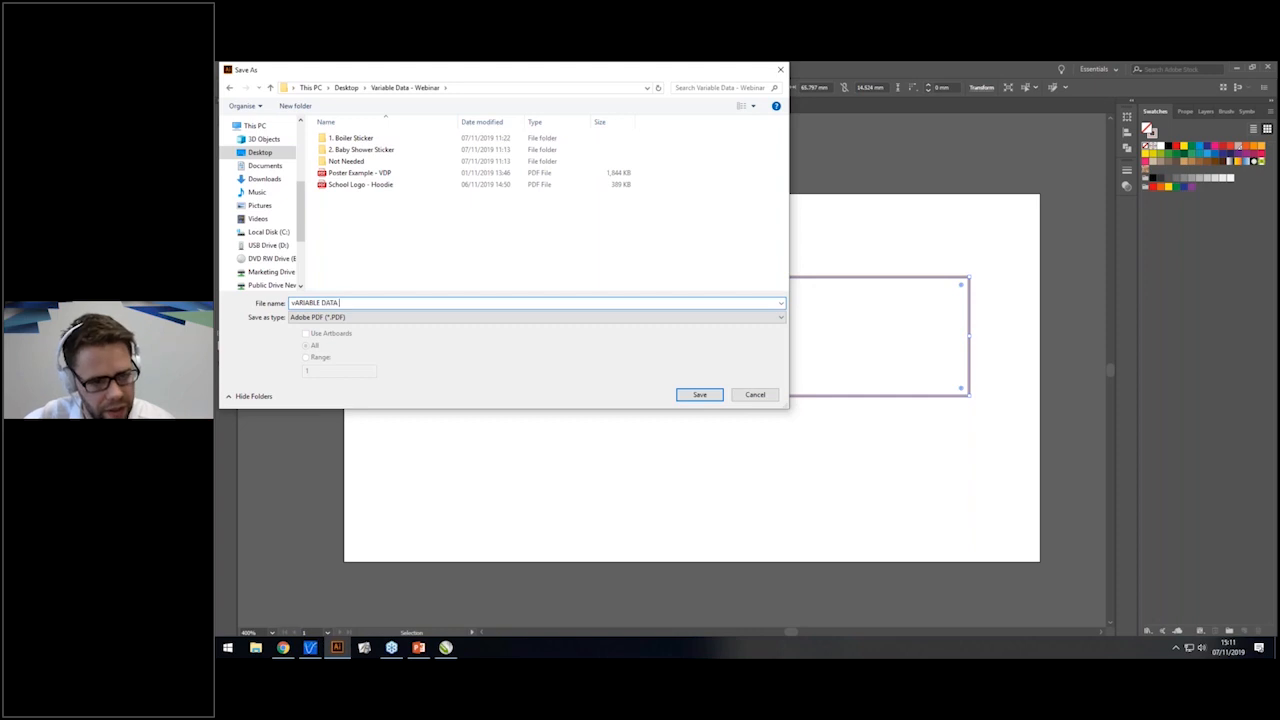
text(- WEBINAR)
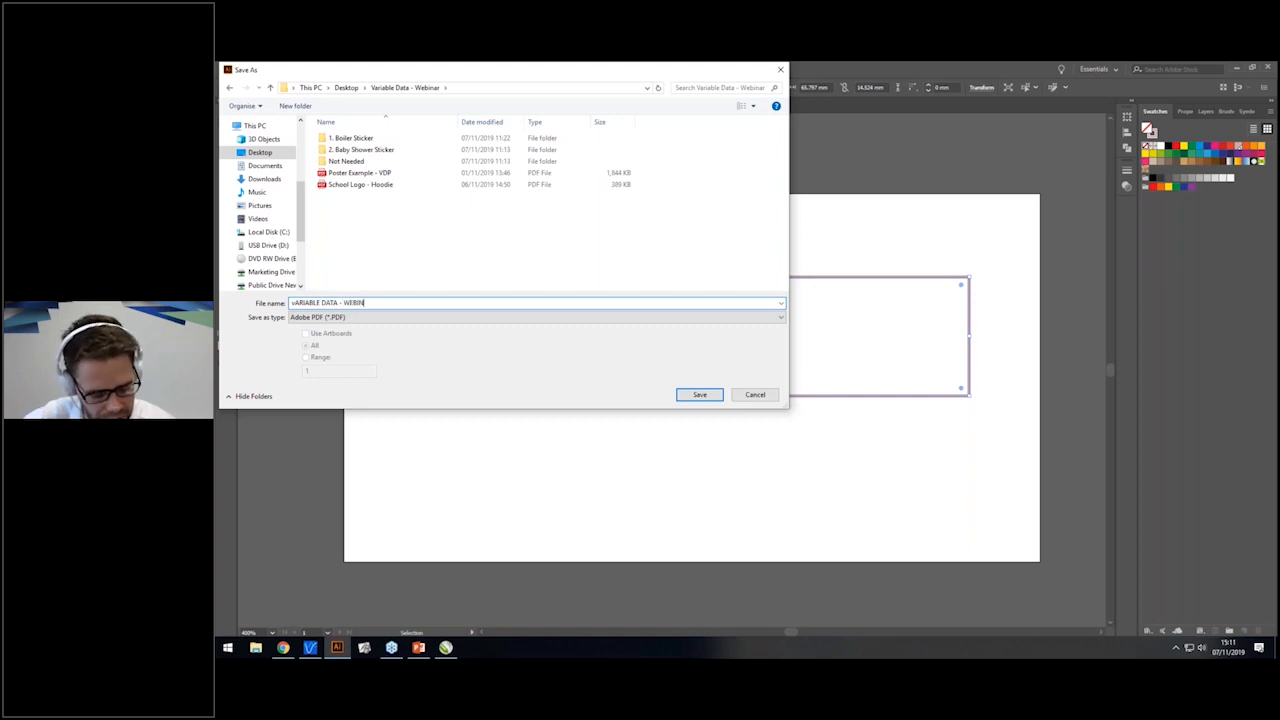
click(701, 395)
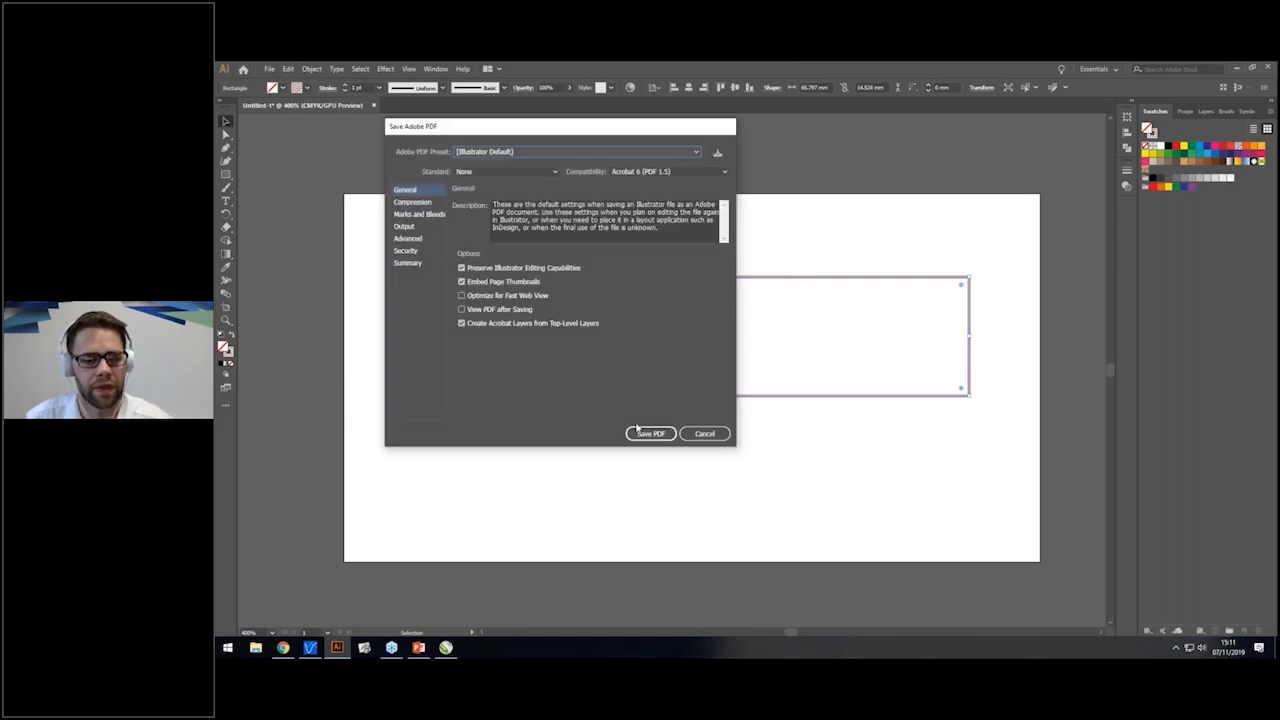
click(651, 432)
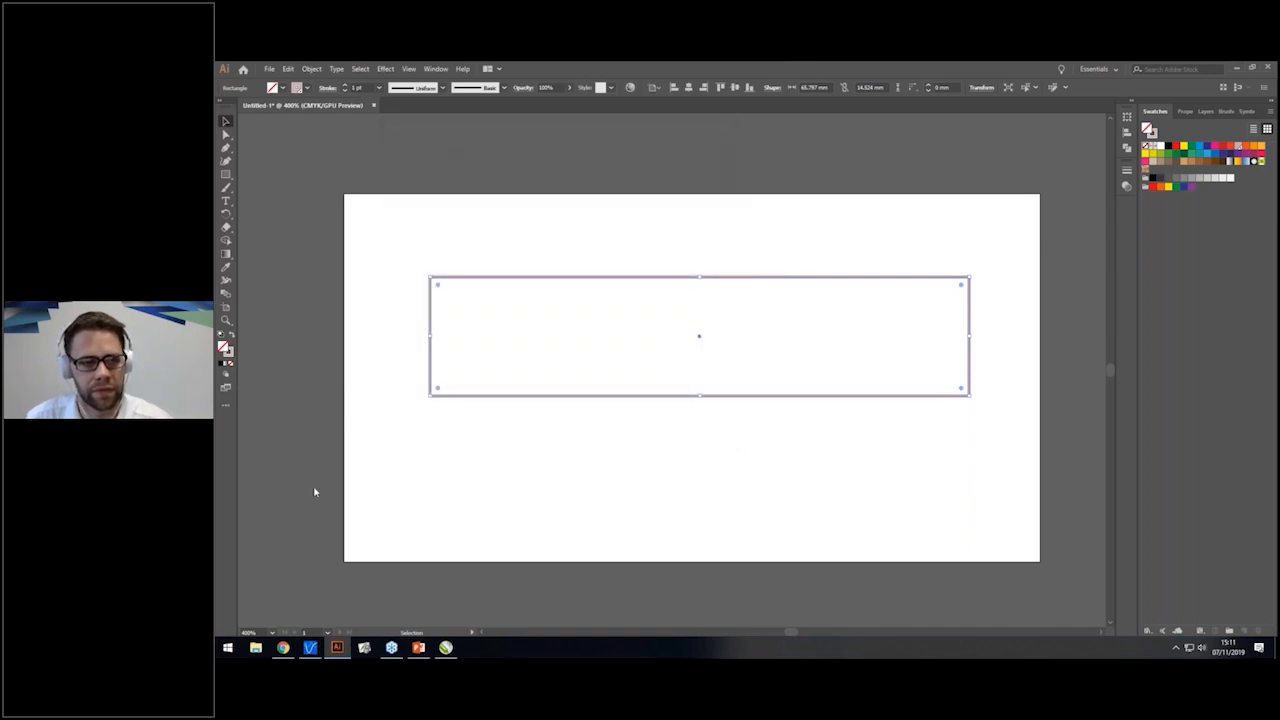
click(434, 177)
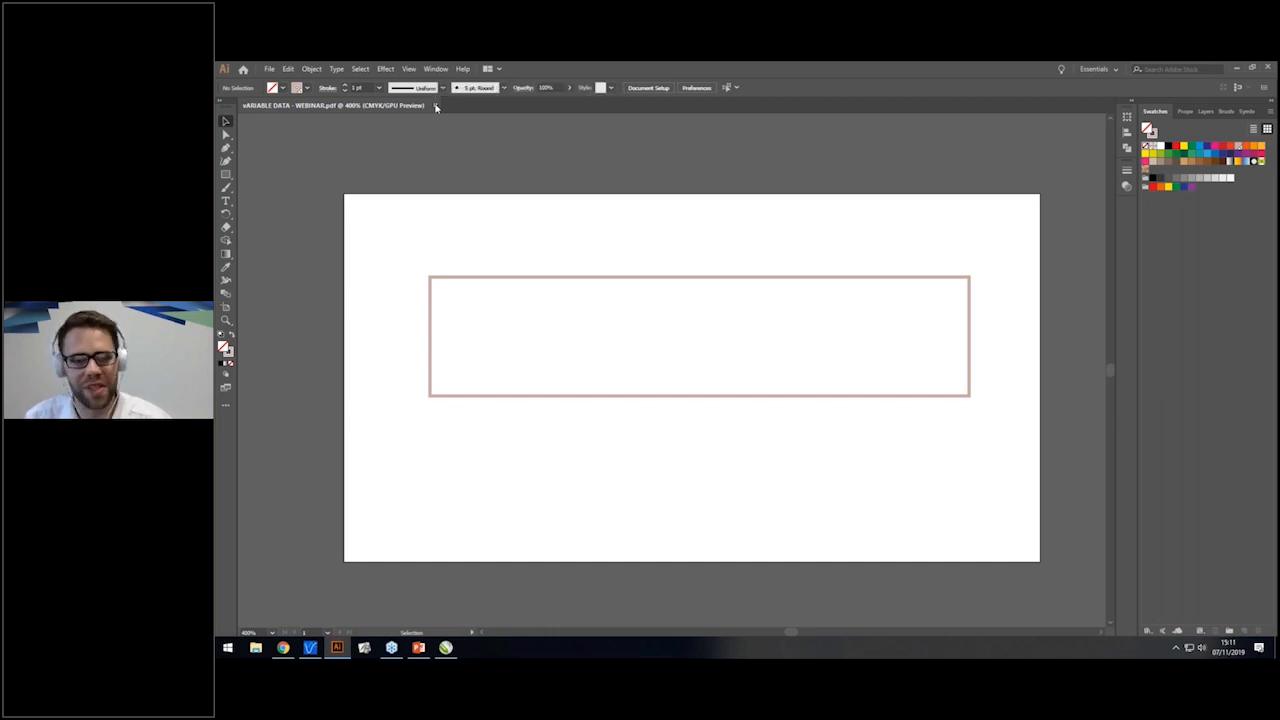
click(435, 106)
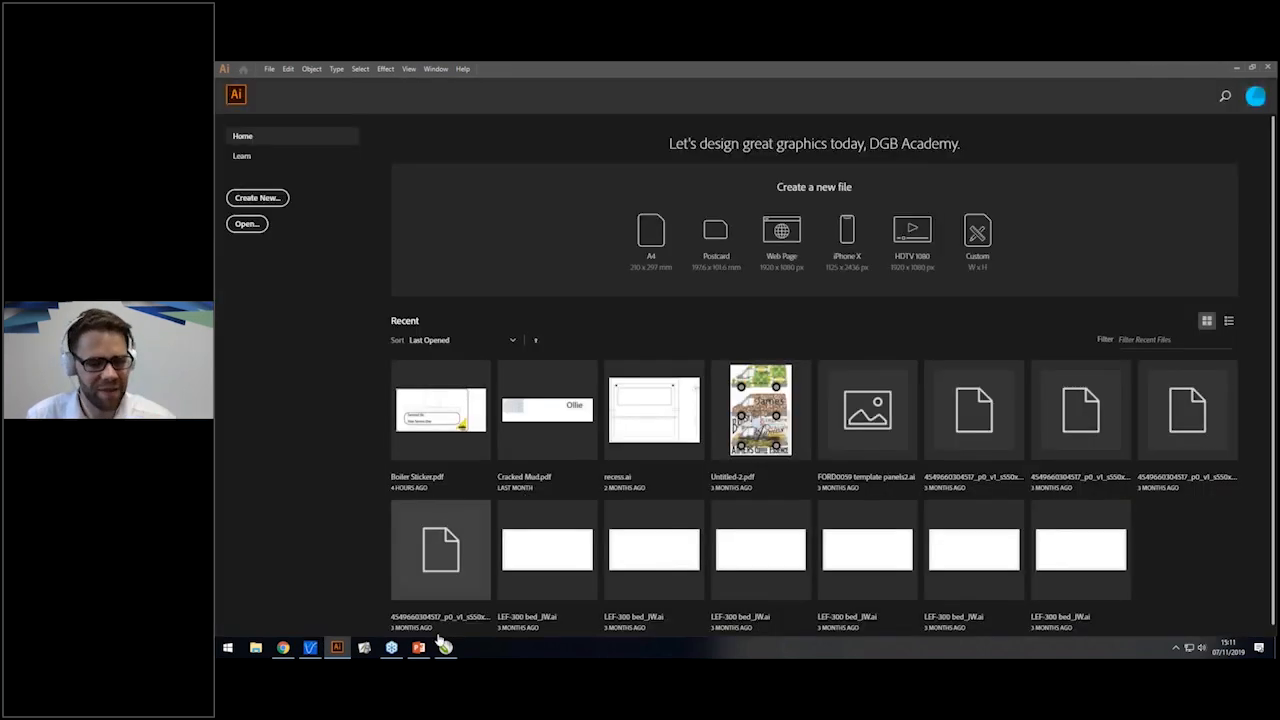
Switch to CorelDRAW and draw a rectangle about 75 by 19 mm in the upper part of the page.
click(445, 648)
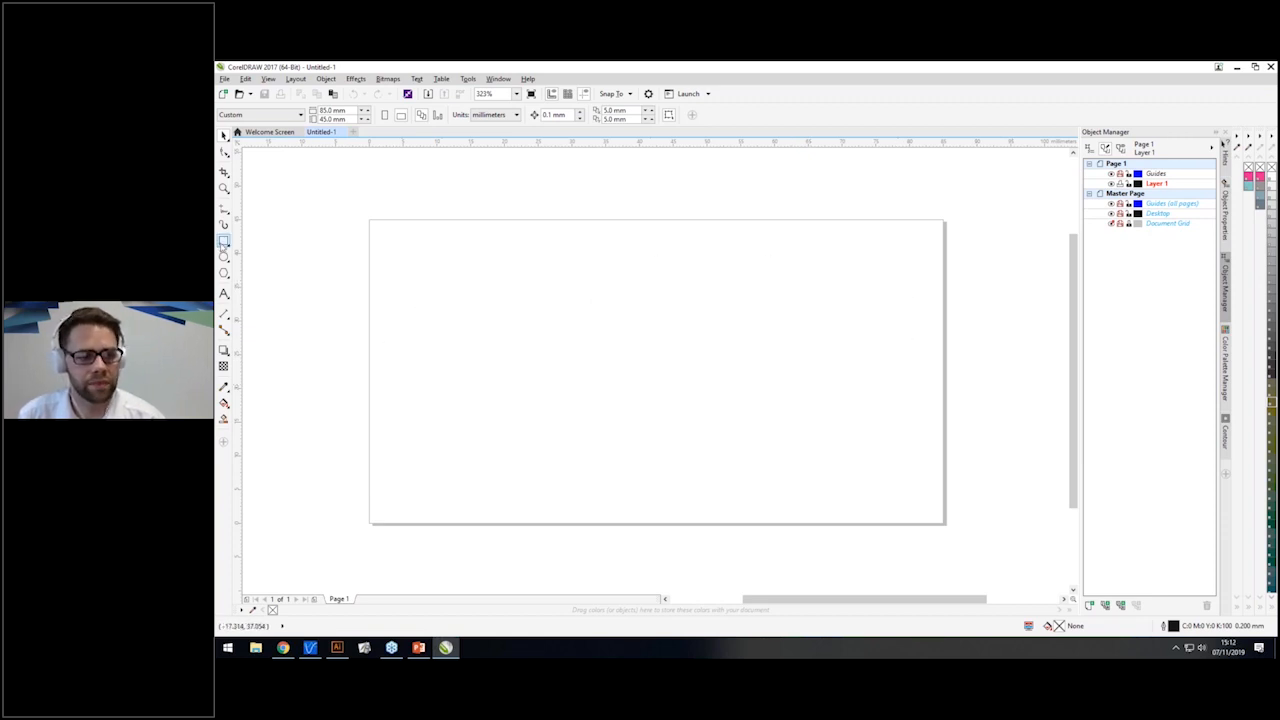
click(223, 242)
drag(404, 260, 913, 397)
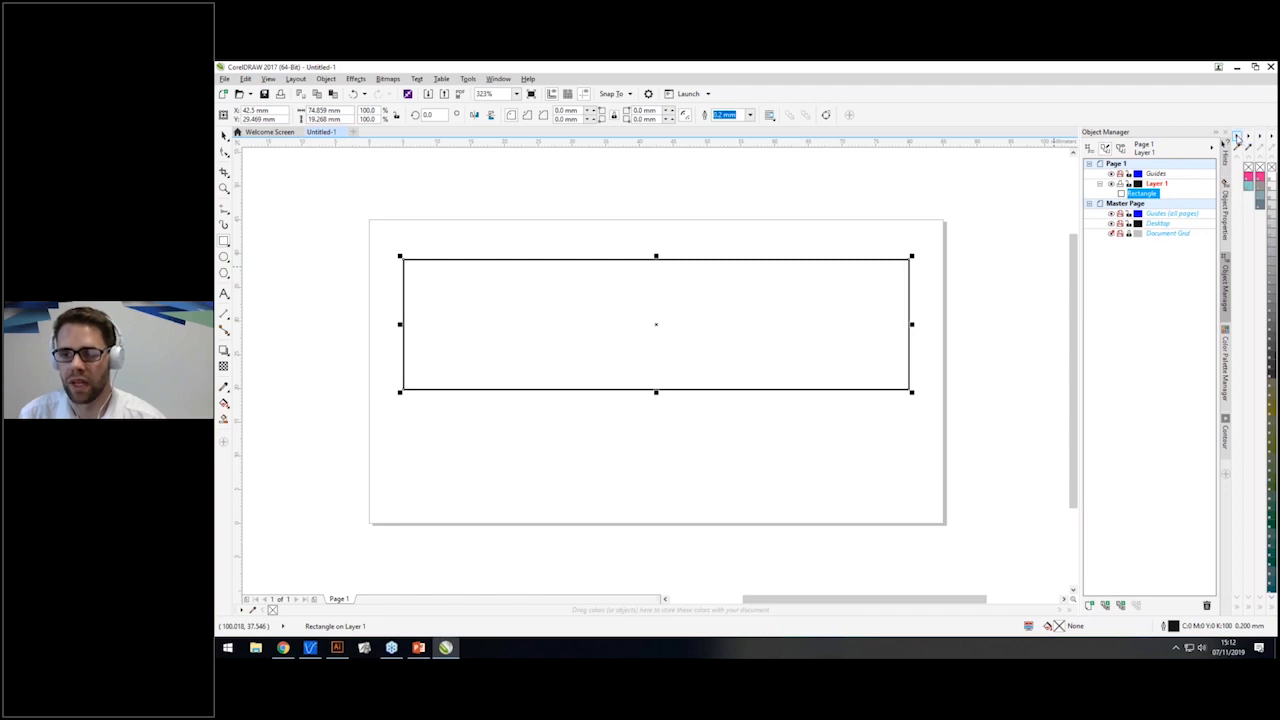
Create a new custom color palette named Variable Data and save it in My Palettes.
click(1237, 137)
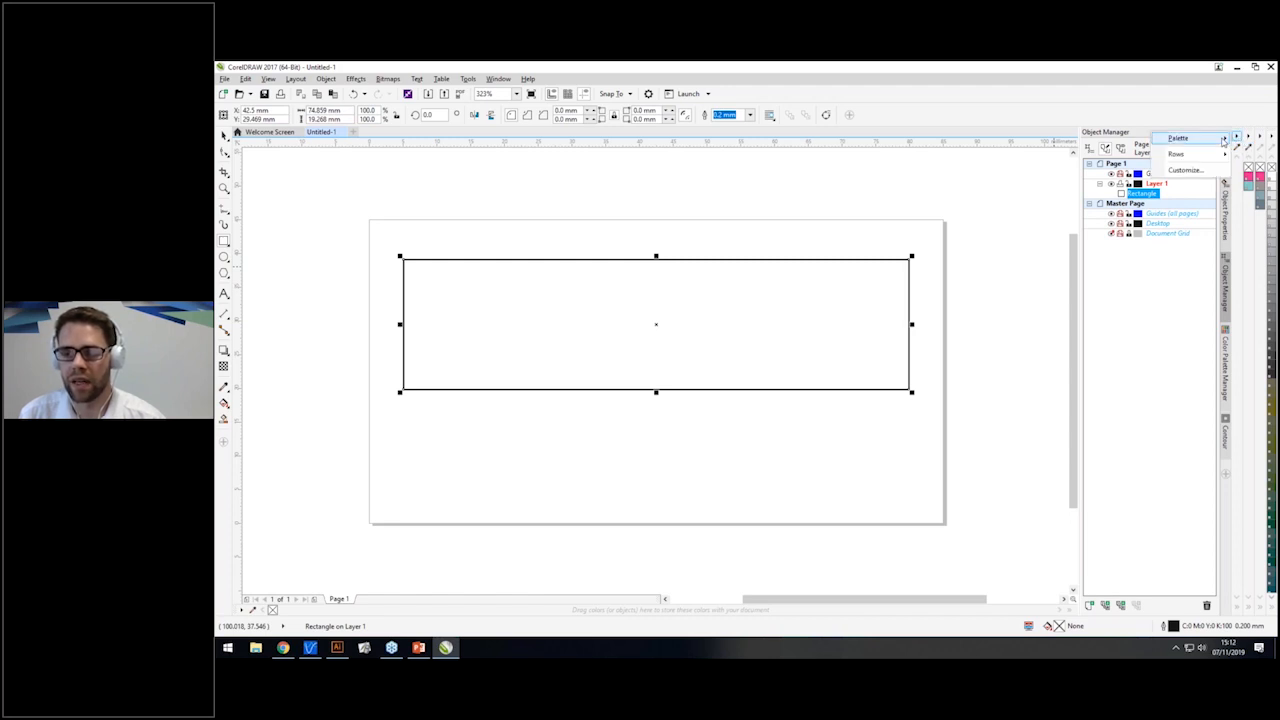
click(1222, 145)
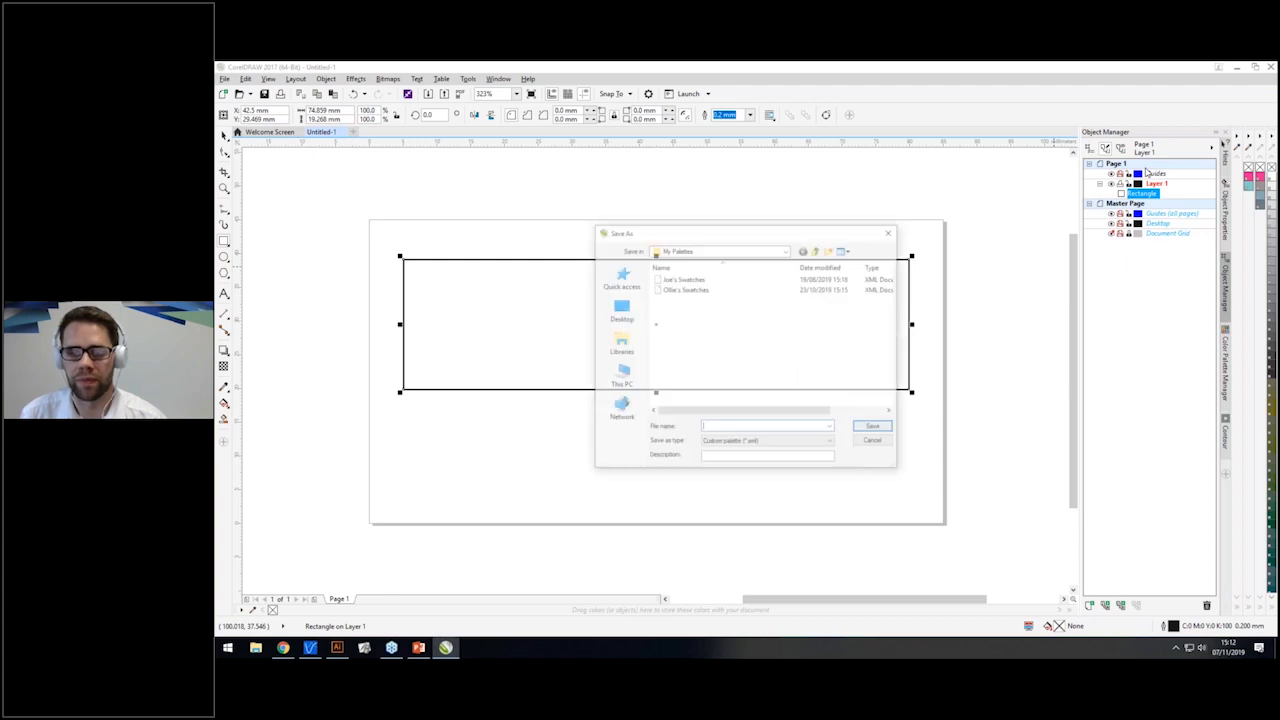
text(ABLE s)
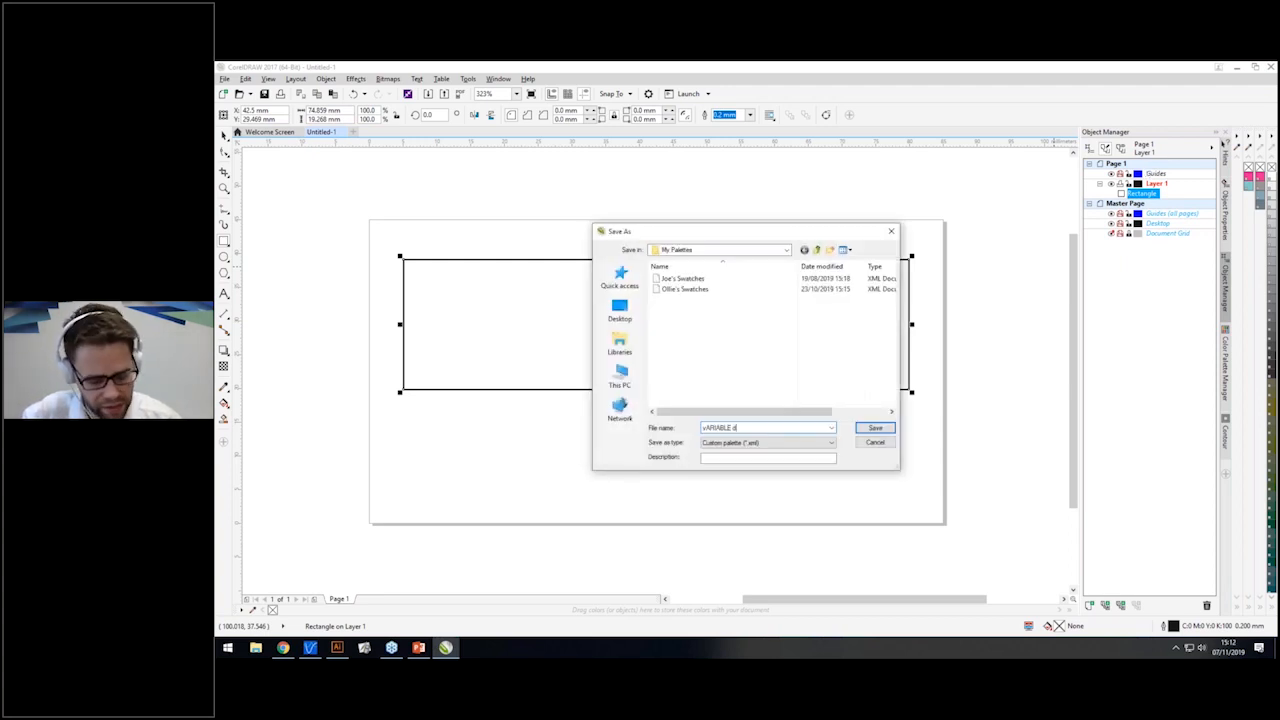
key(BackSpace)
key(BackSpace)
key(BackSpace)
key(BackSpace)
key(BackSpace)
key(BackSpace)
key(BackSpace)
key(BackSpace)
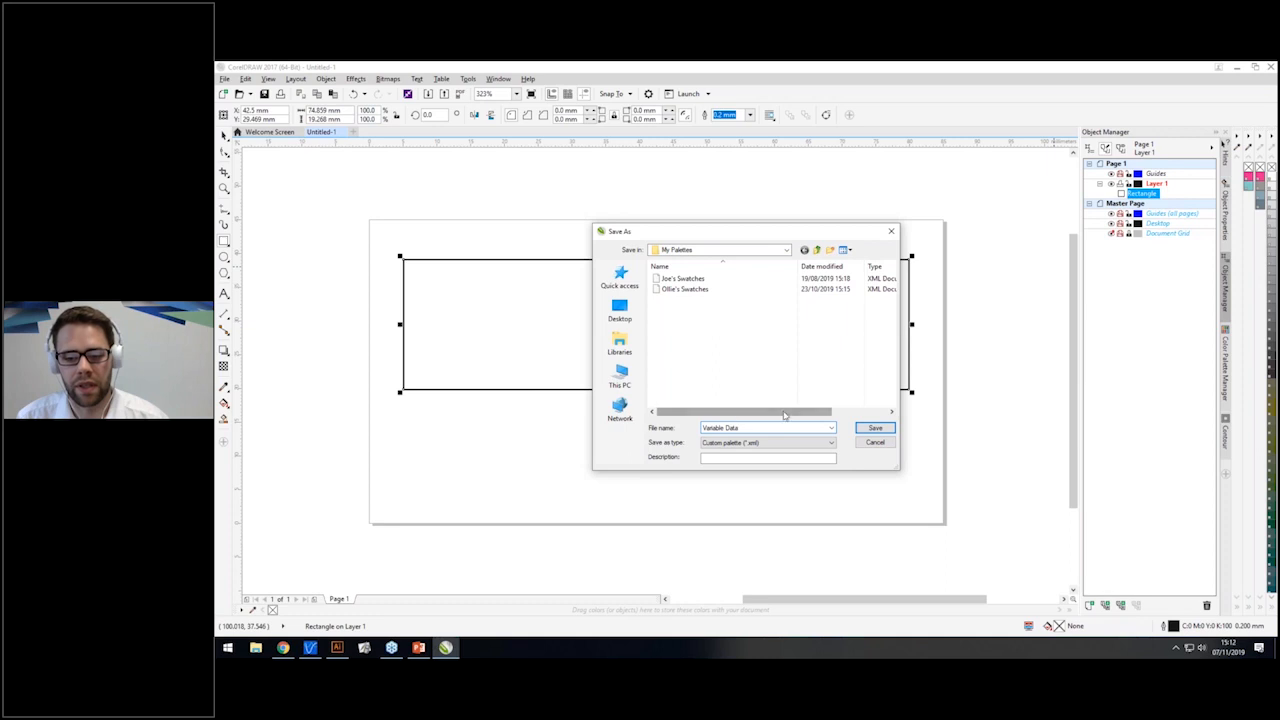
click(876, 428)
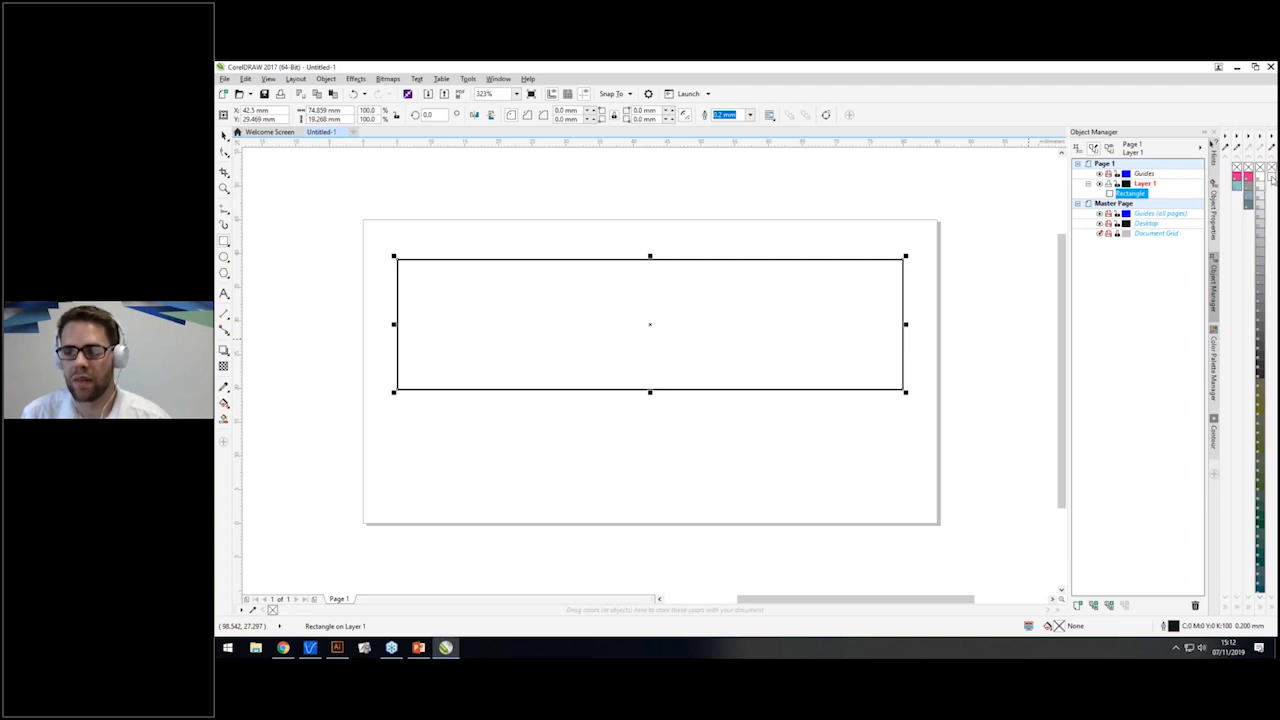
Open the Variable Data palette's swatch for editing and name the color VDP_Name.
double_click(1270, 178)
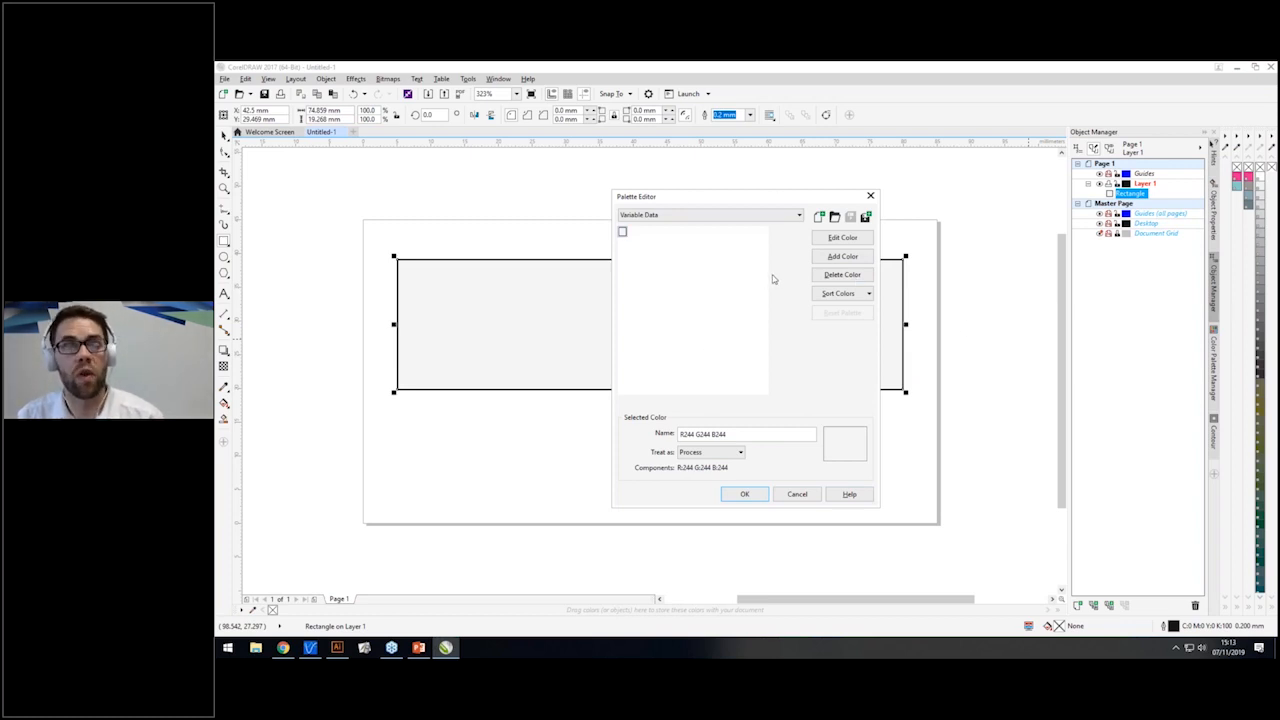
drag(727, 434, 605, 434)
text(VDP_)
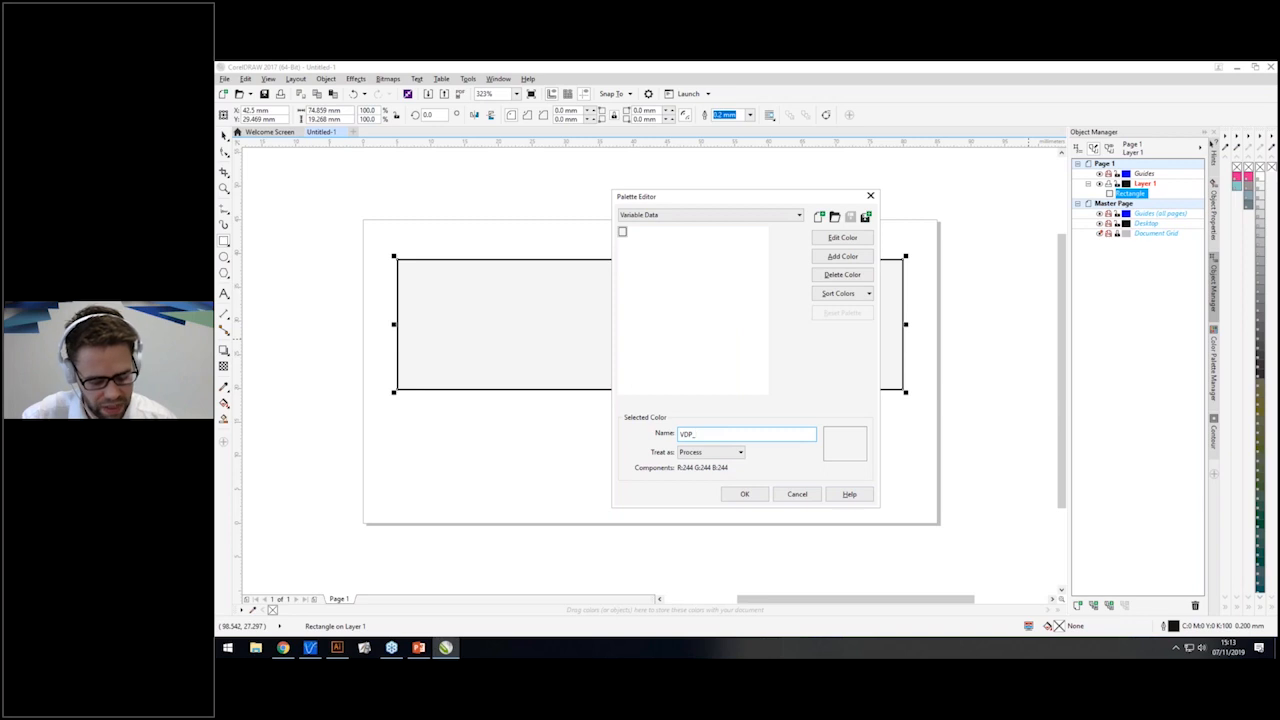
text(Name)
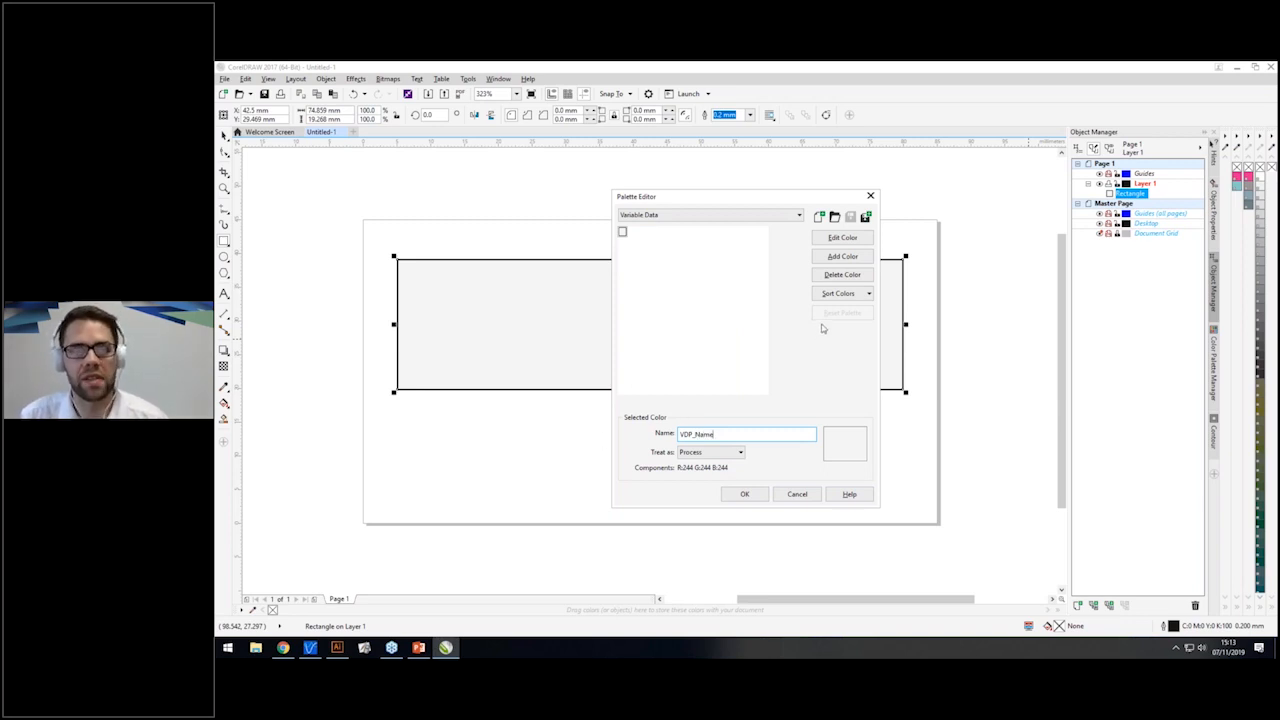
Change the swatch's color to a red of R199 G66 B66.
click(847, 240)
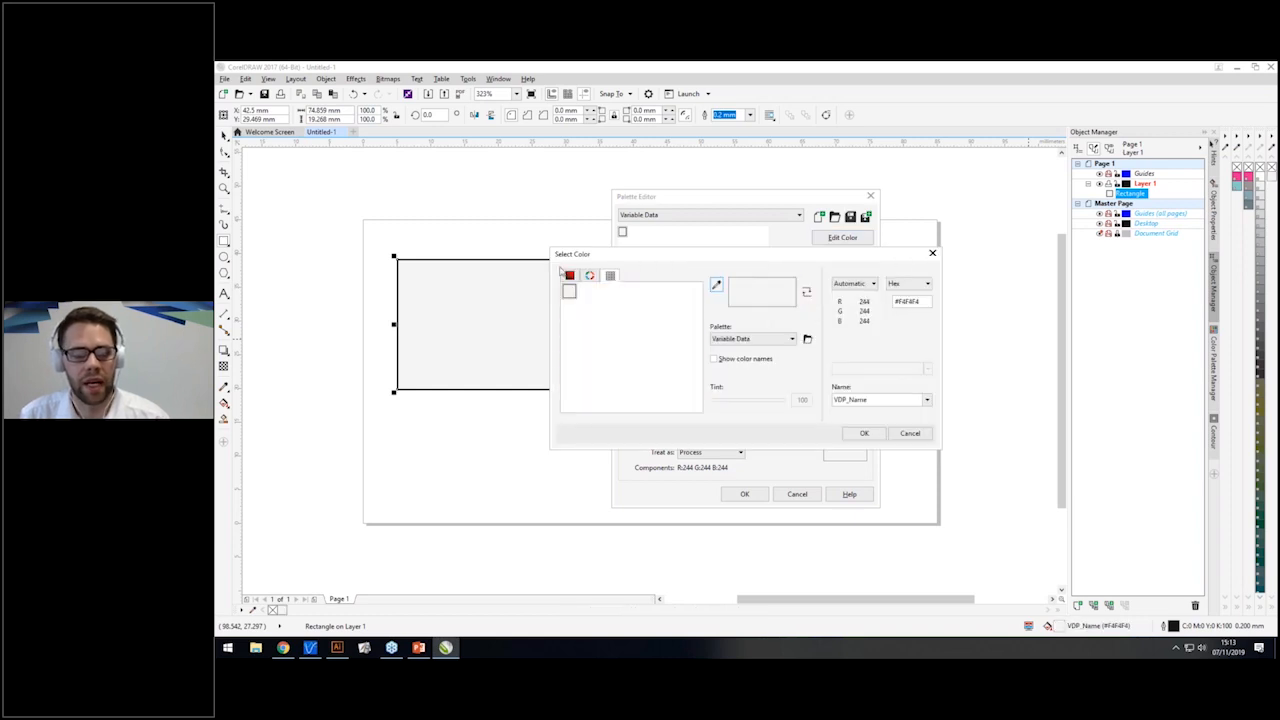
click(570, 277)
click(650, 304)
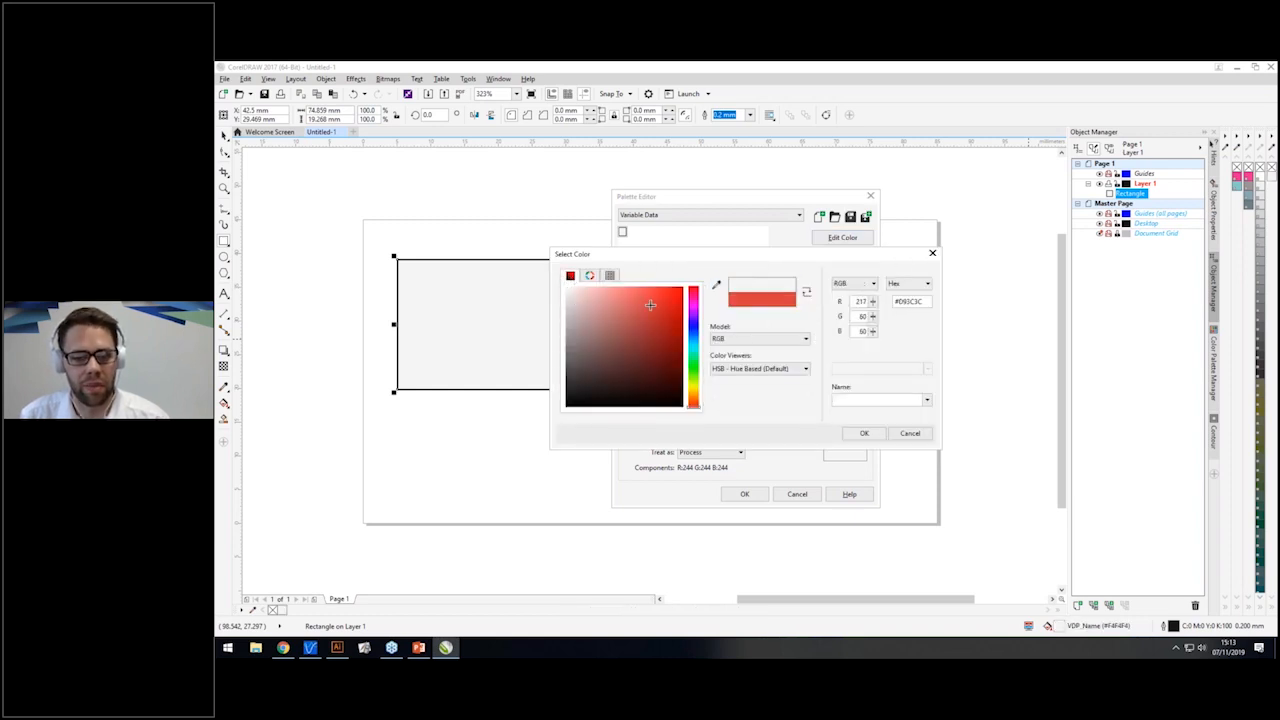
click(864, 433)
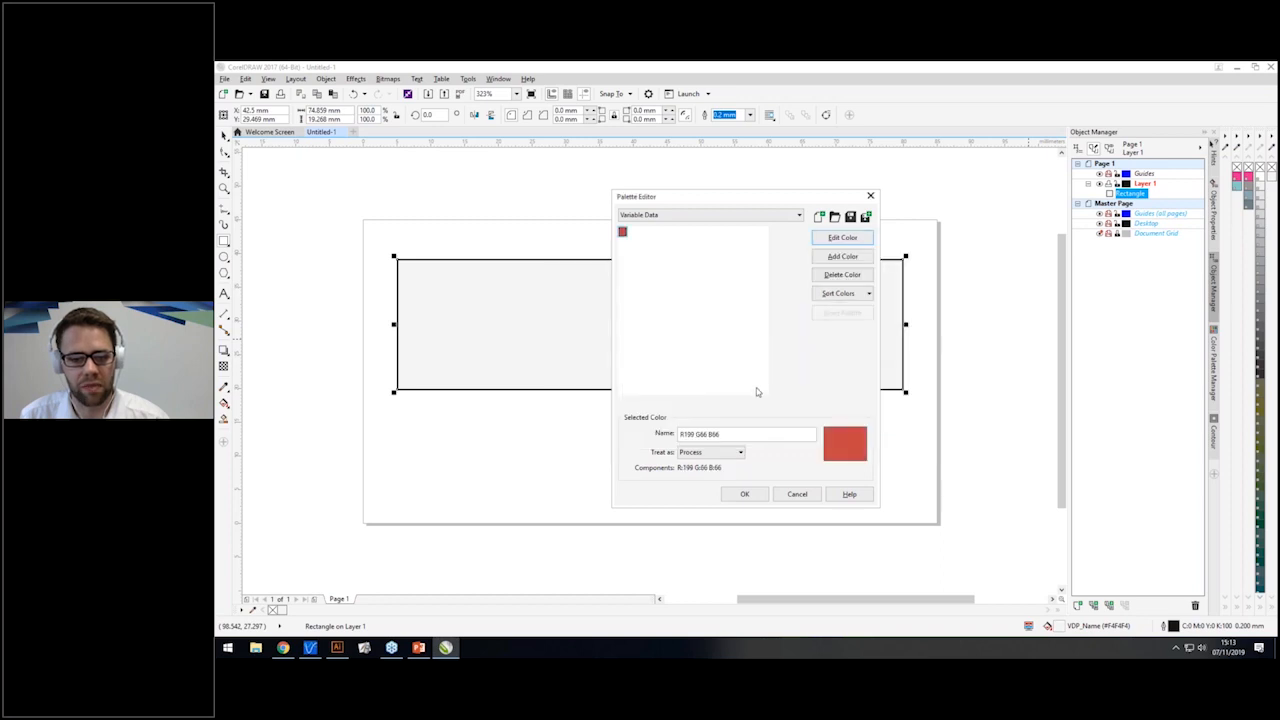
Name the red swatch VDP_Name, treat it as a Spot color, and apply the palette changes.
click(723, 433)
drag(726, 433, 573, 426)
text(VDP_Name)
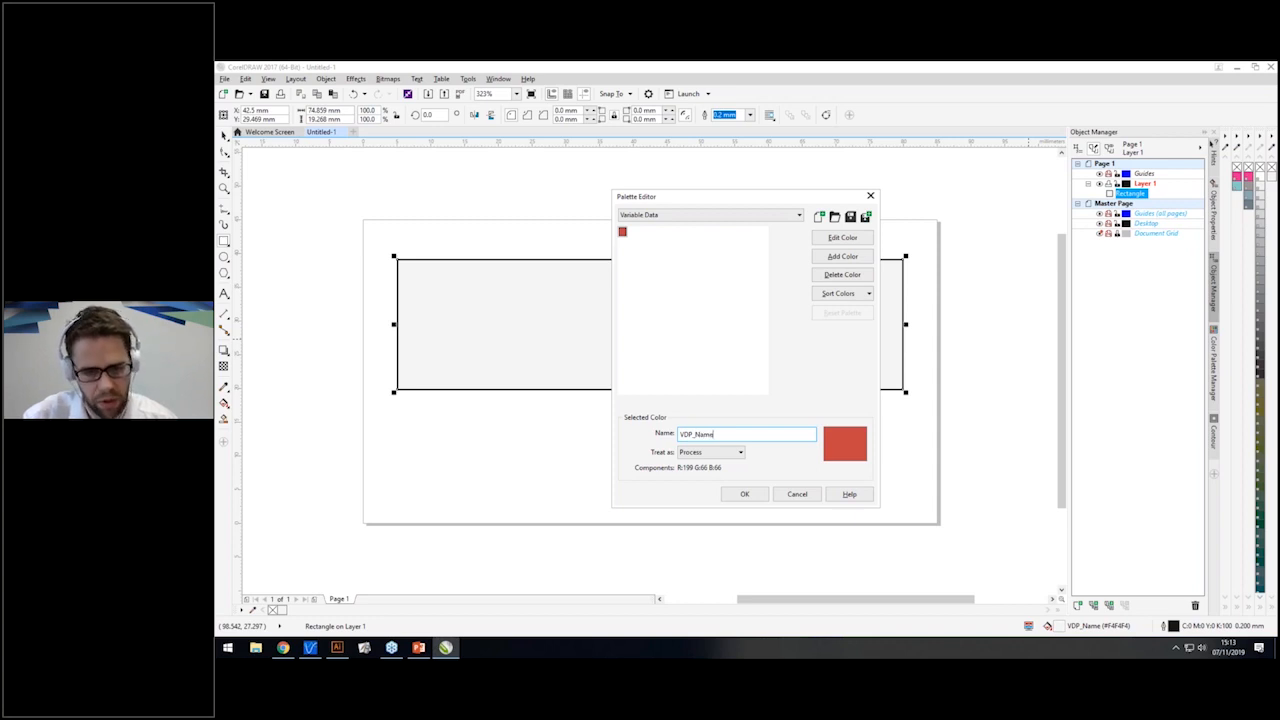
click(735, 452)
click(709, 473)
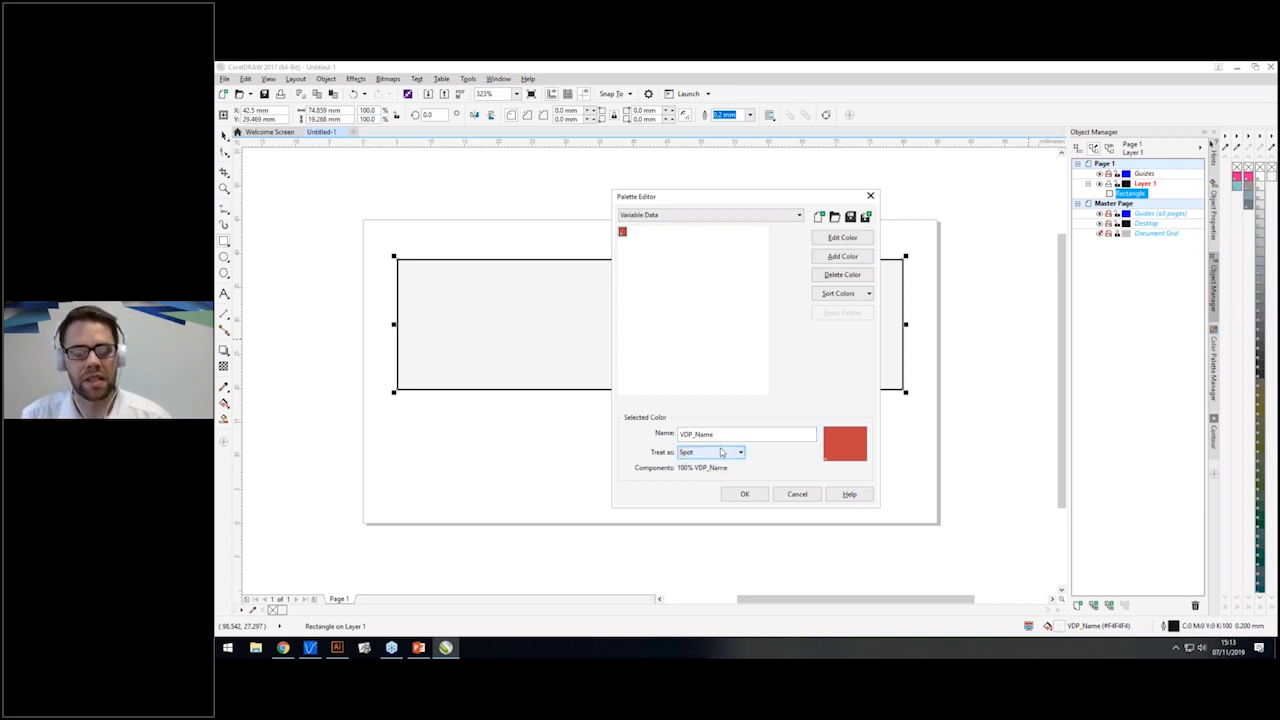
click(745, 495)
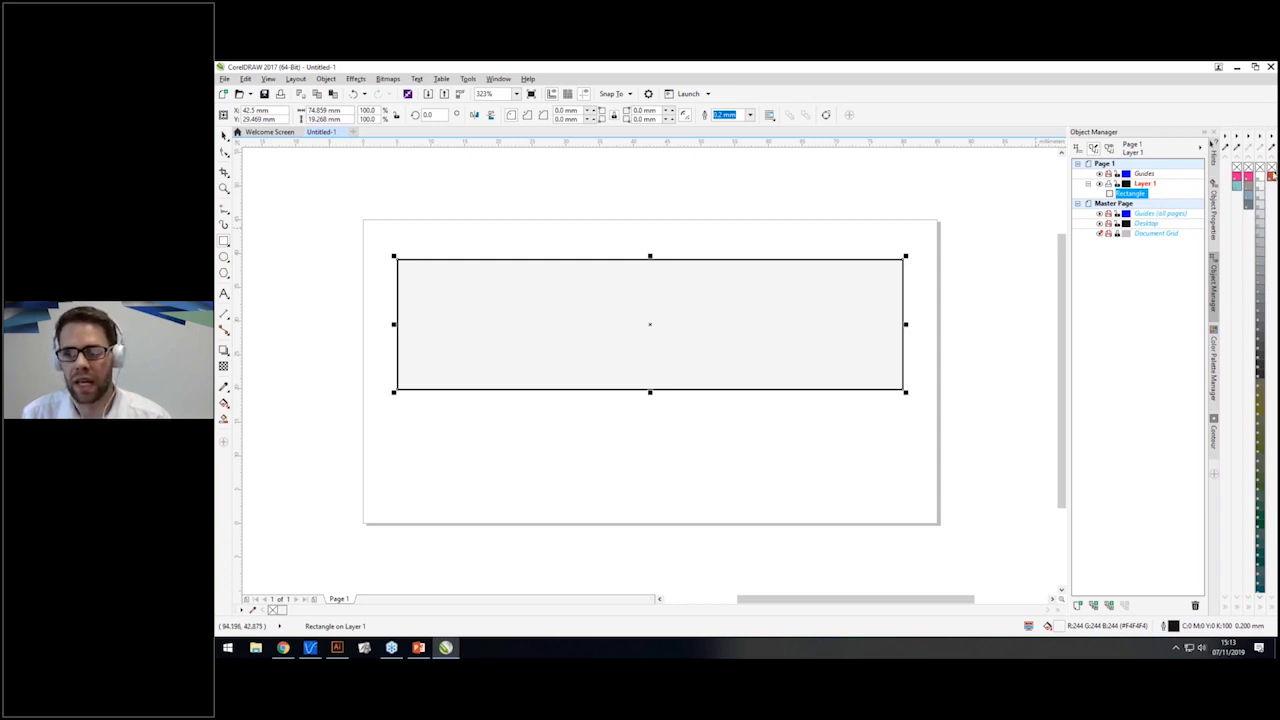
Give the rectangle a VDP_Name spot color outline and remove its fill.
right_click(1271, 178)
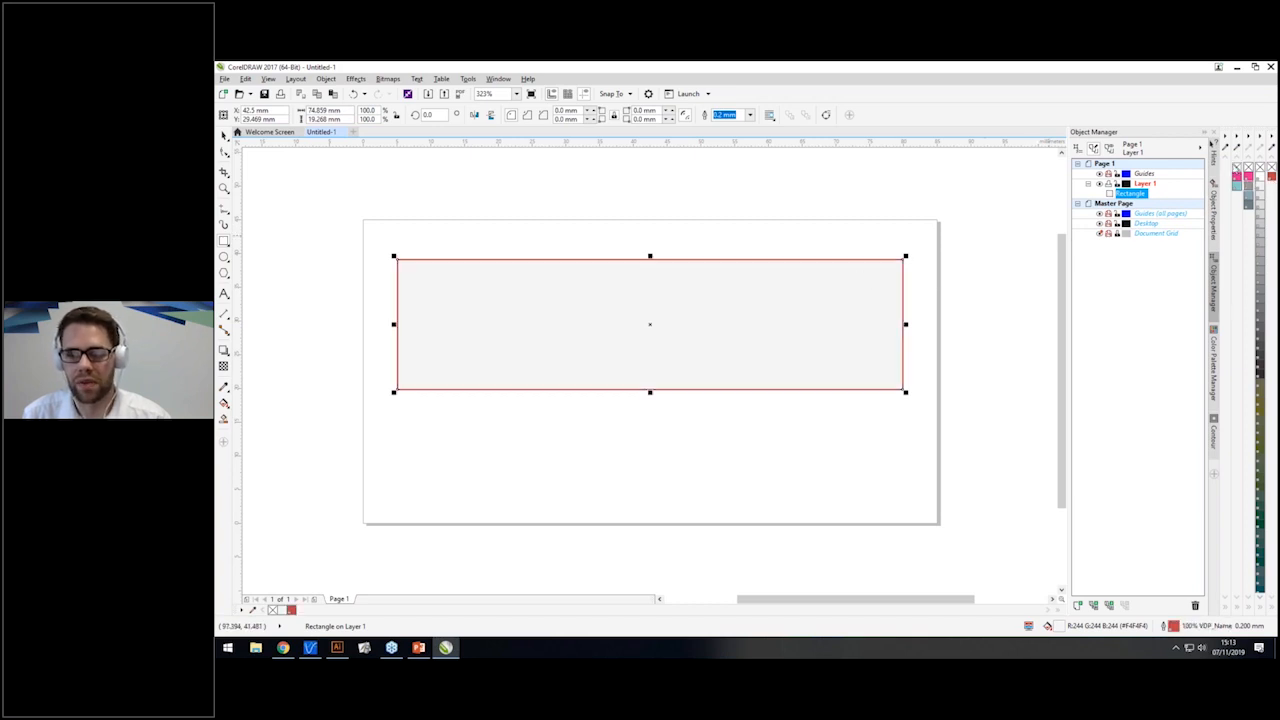
click(1237, 168)
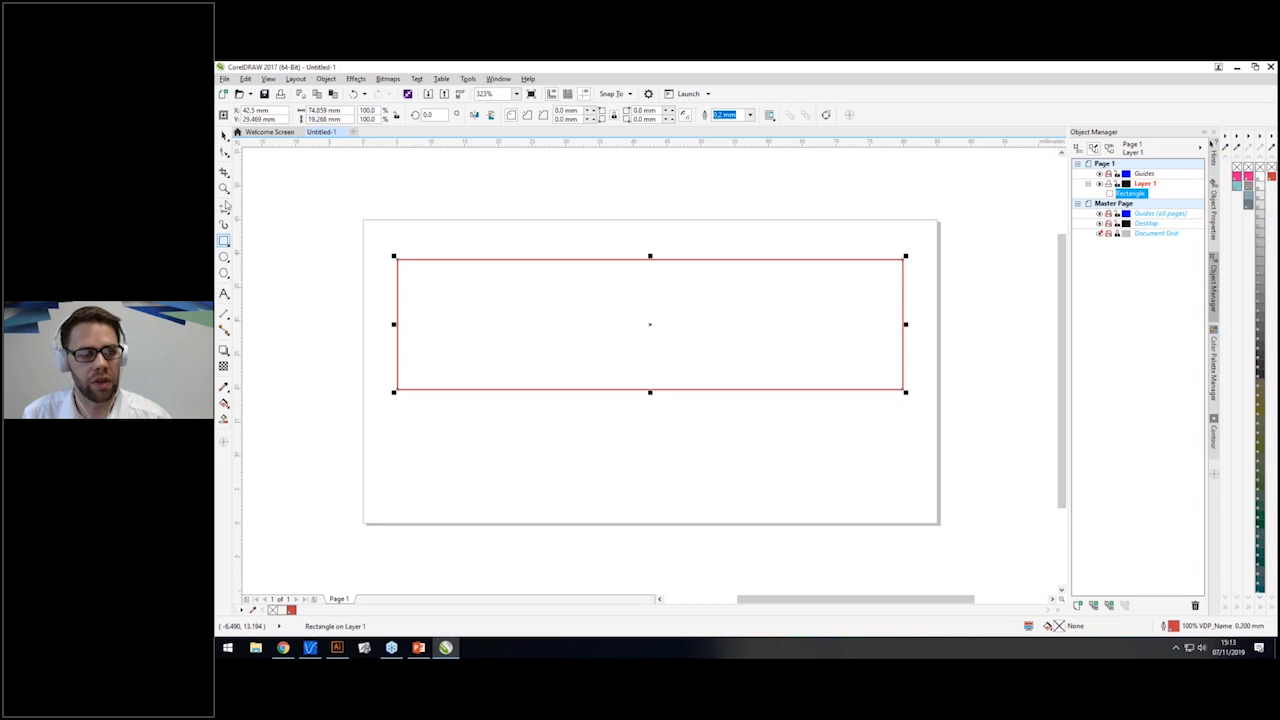
click(566, 448)
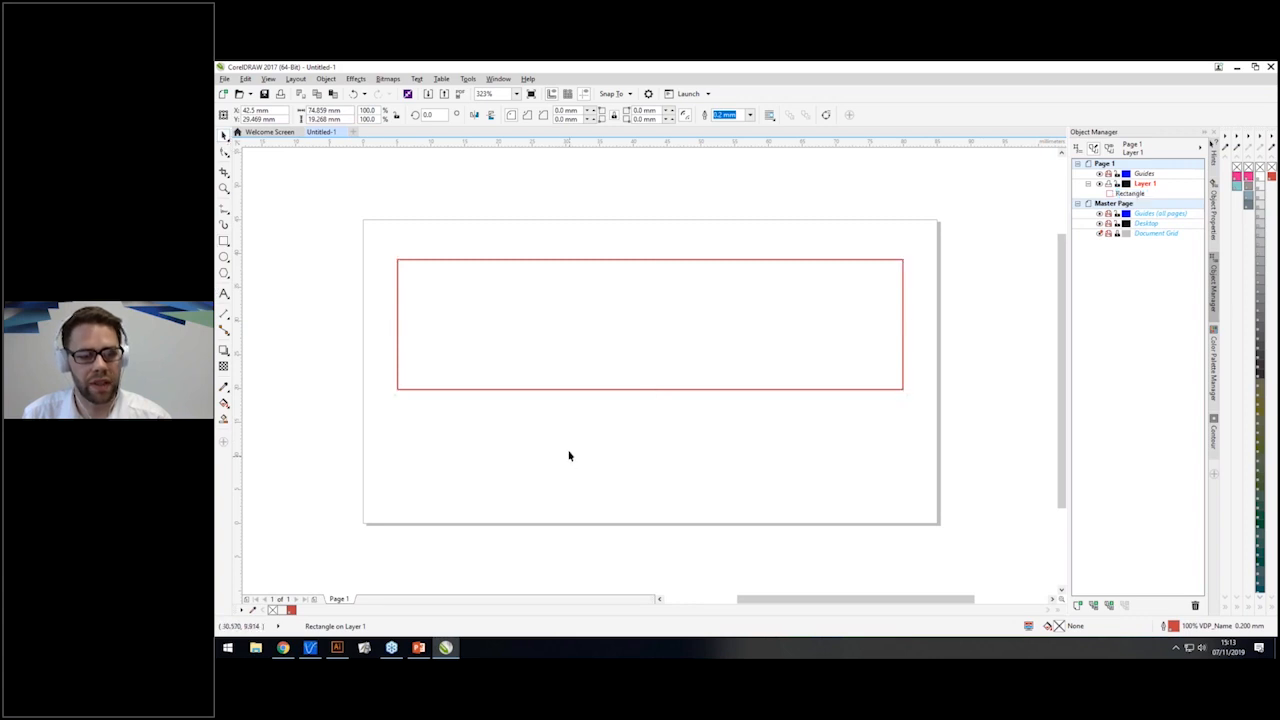
Set the rectangle's outline width to Hairline and deselect it.
click(580, 390)
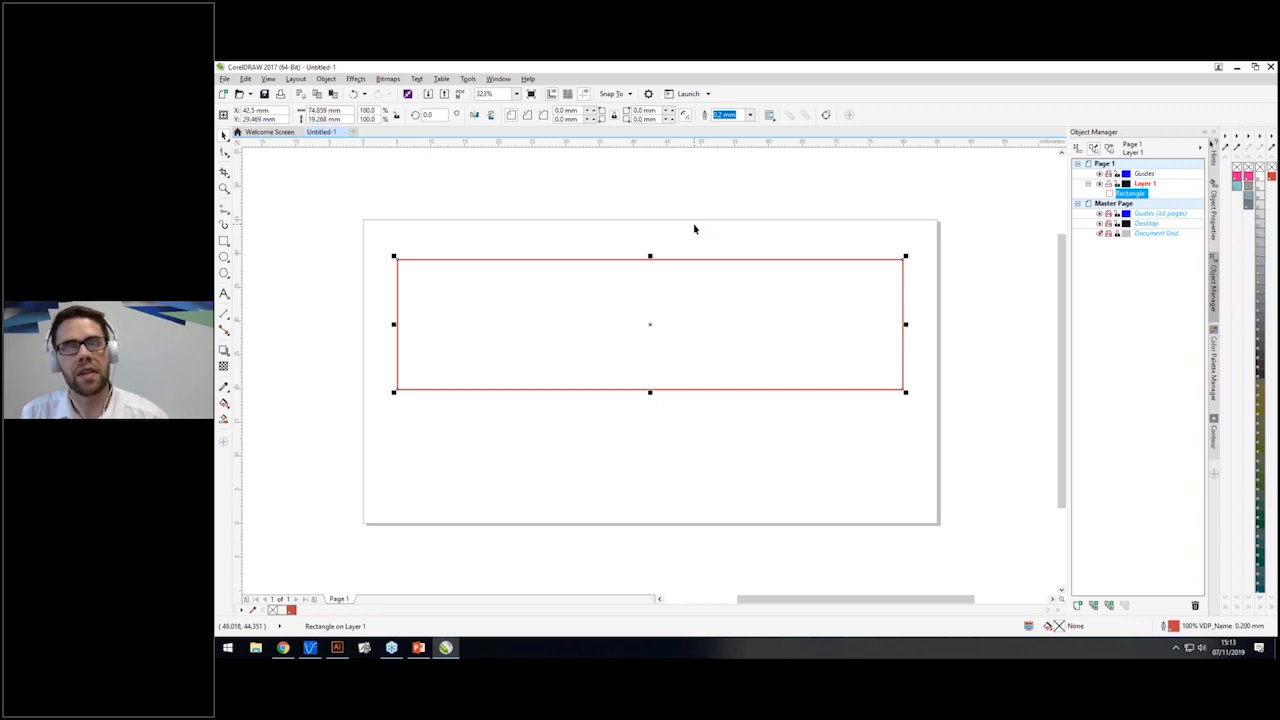
click(750, 115)
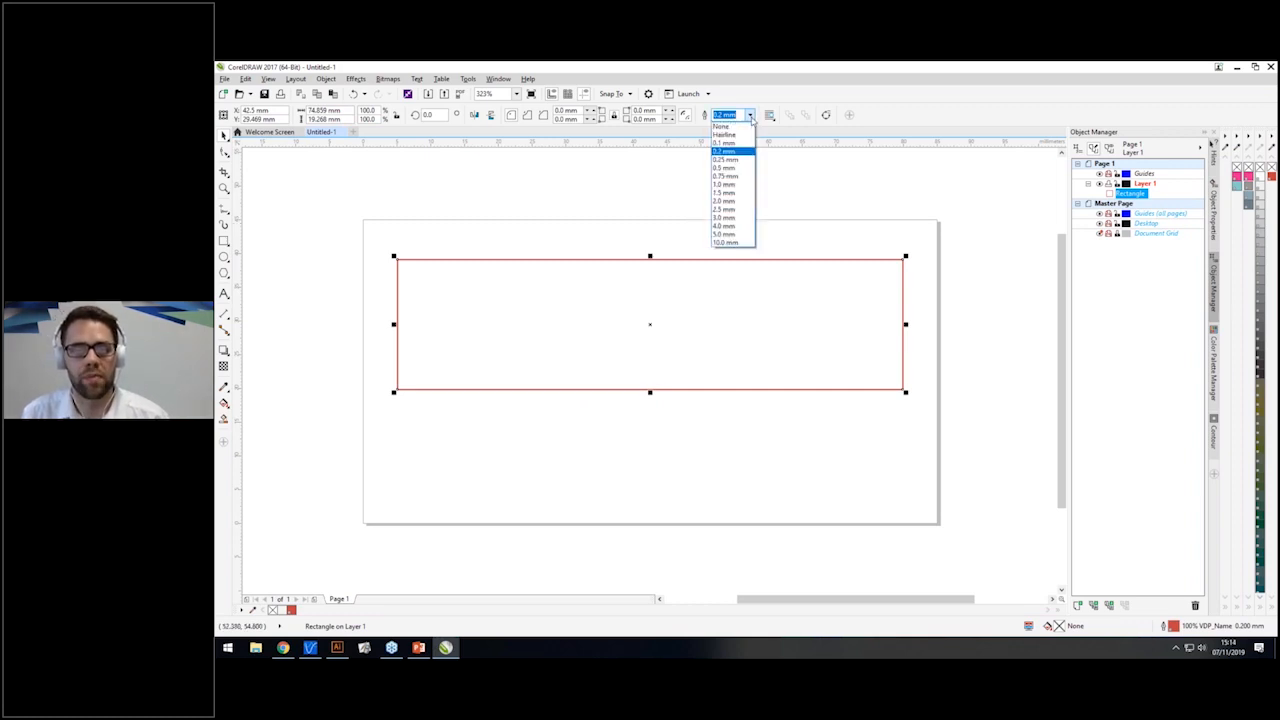
click(724, 134)
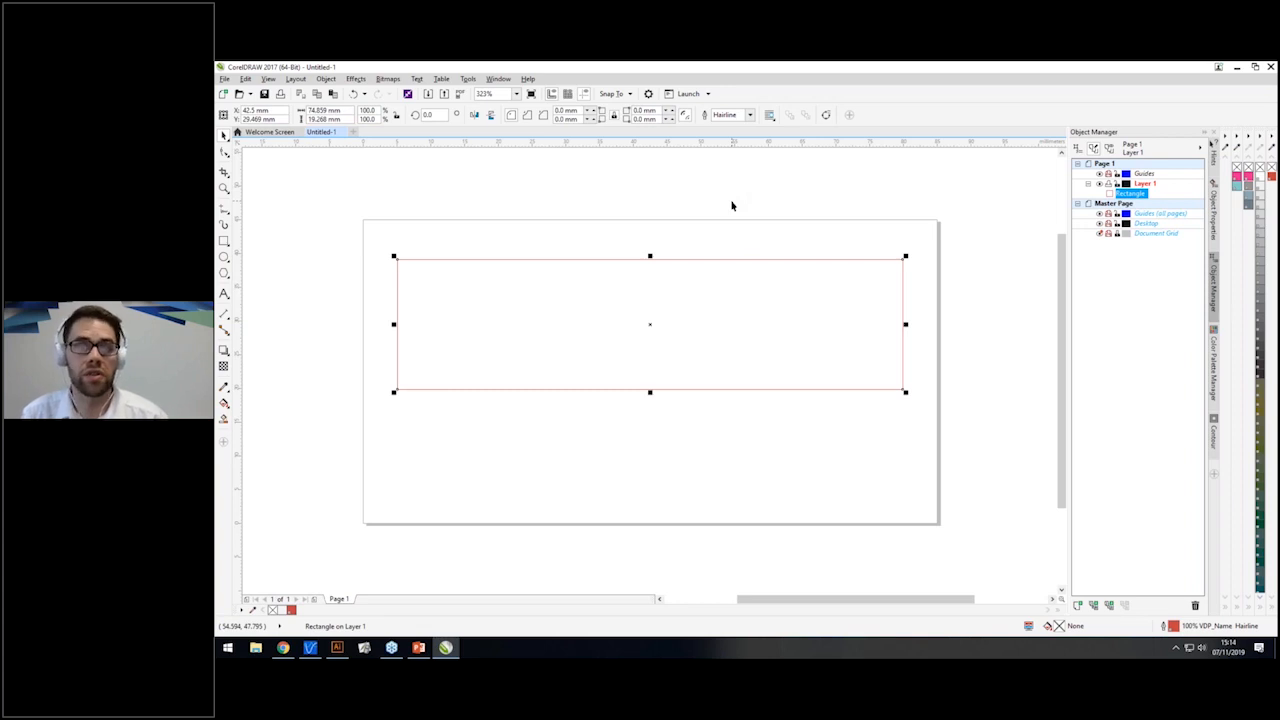
click(683, 200)
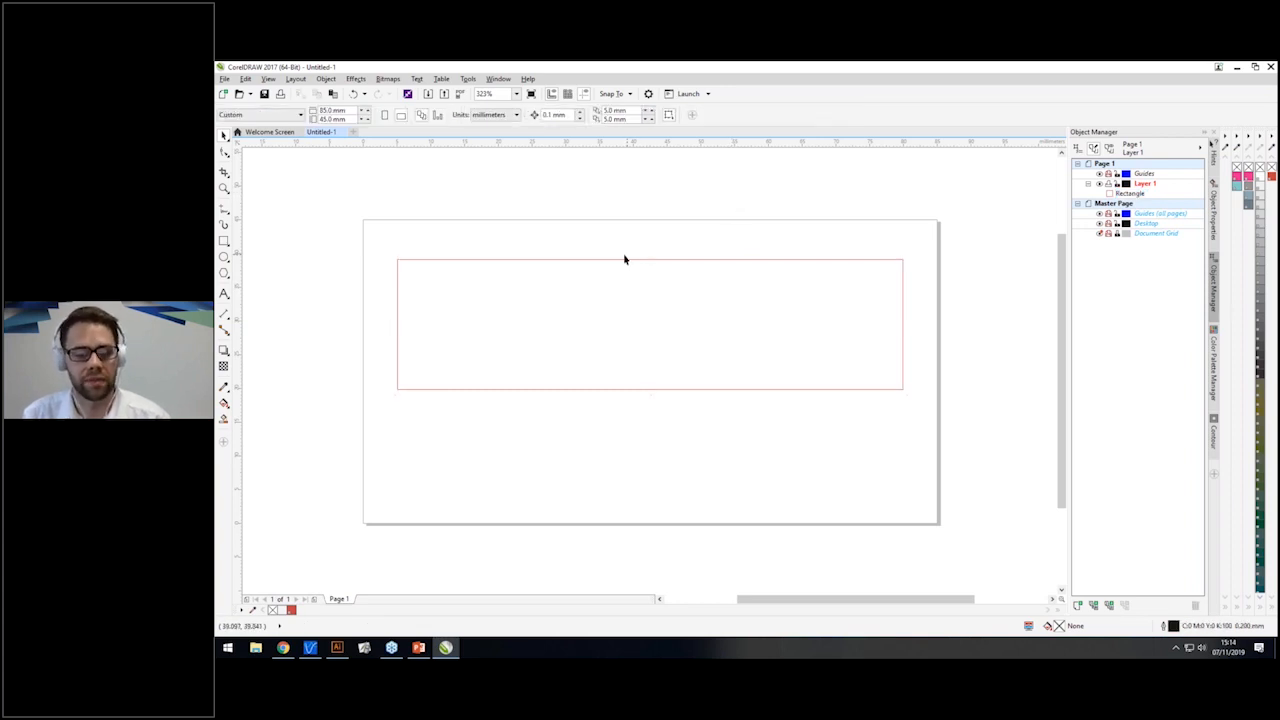
Save the drawing to the Desktop as an Adobe PDF named Variable Data - Corel, then close CorelDRAW.
click(225, 79)
click(412, 239)
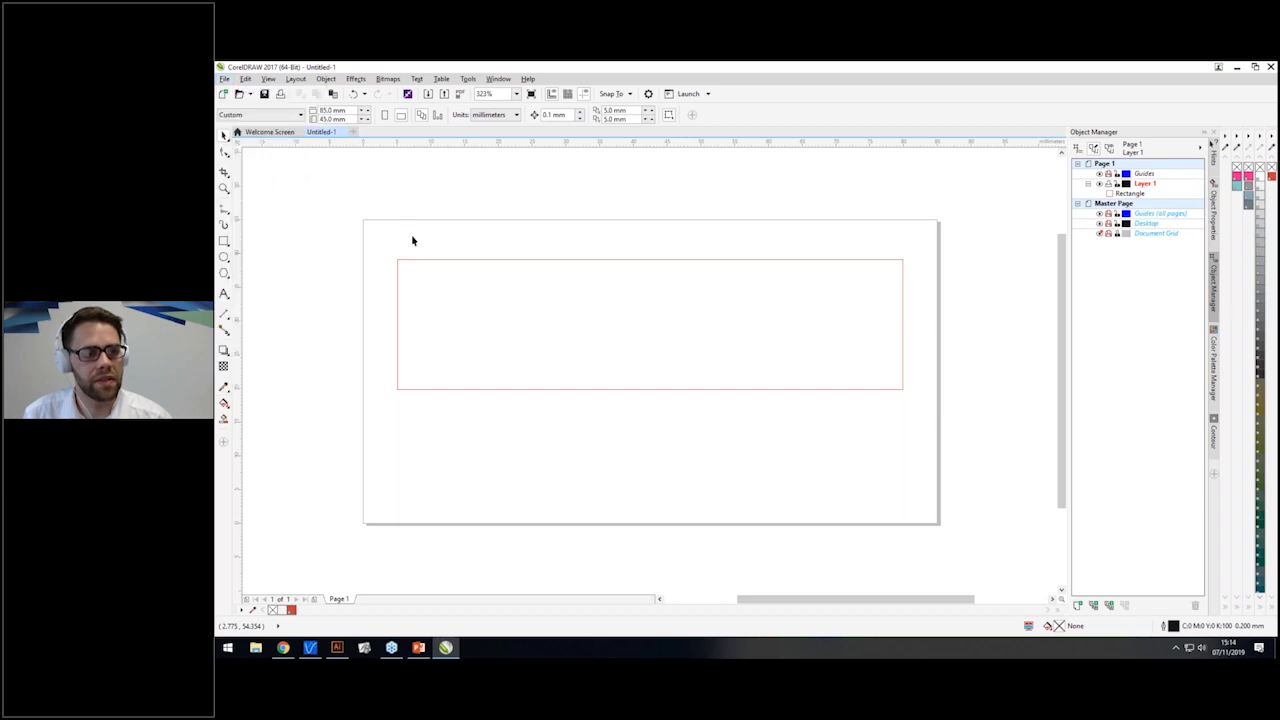
text(Variable Data)
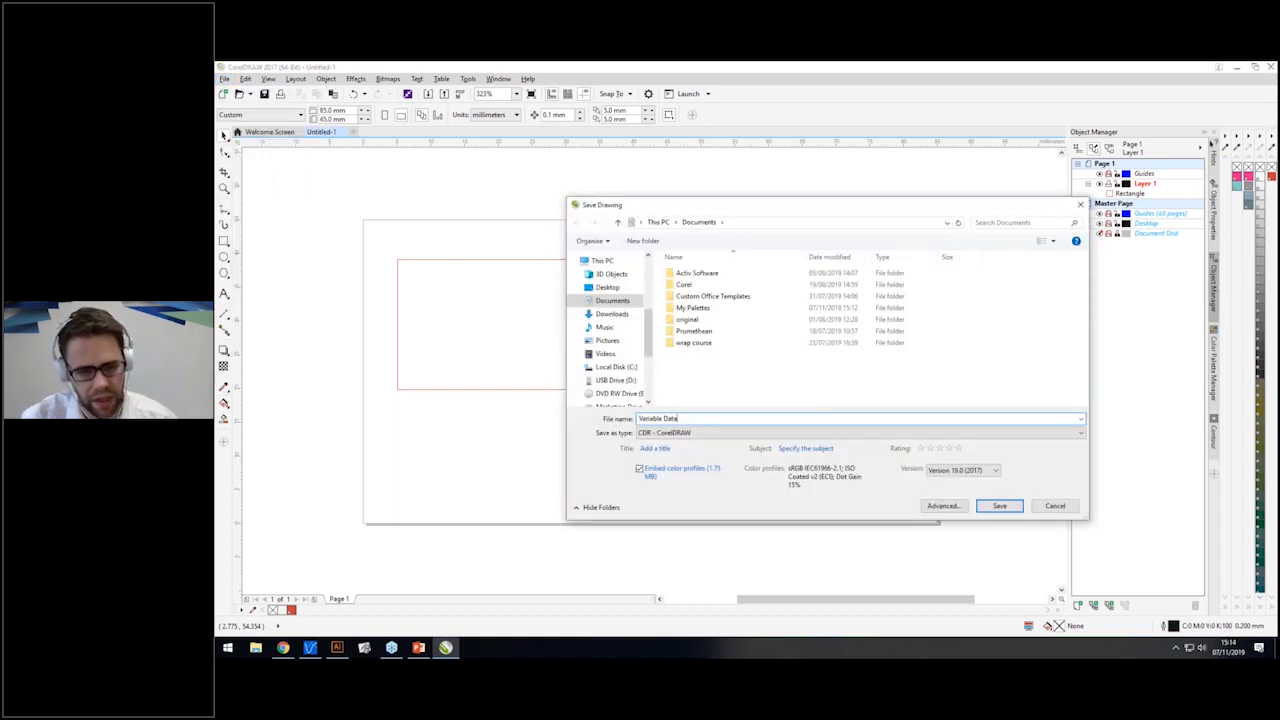
text( - Corel)
click(710, 433)
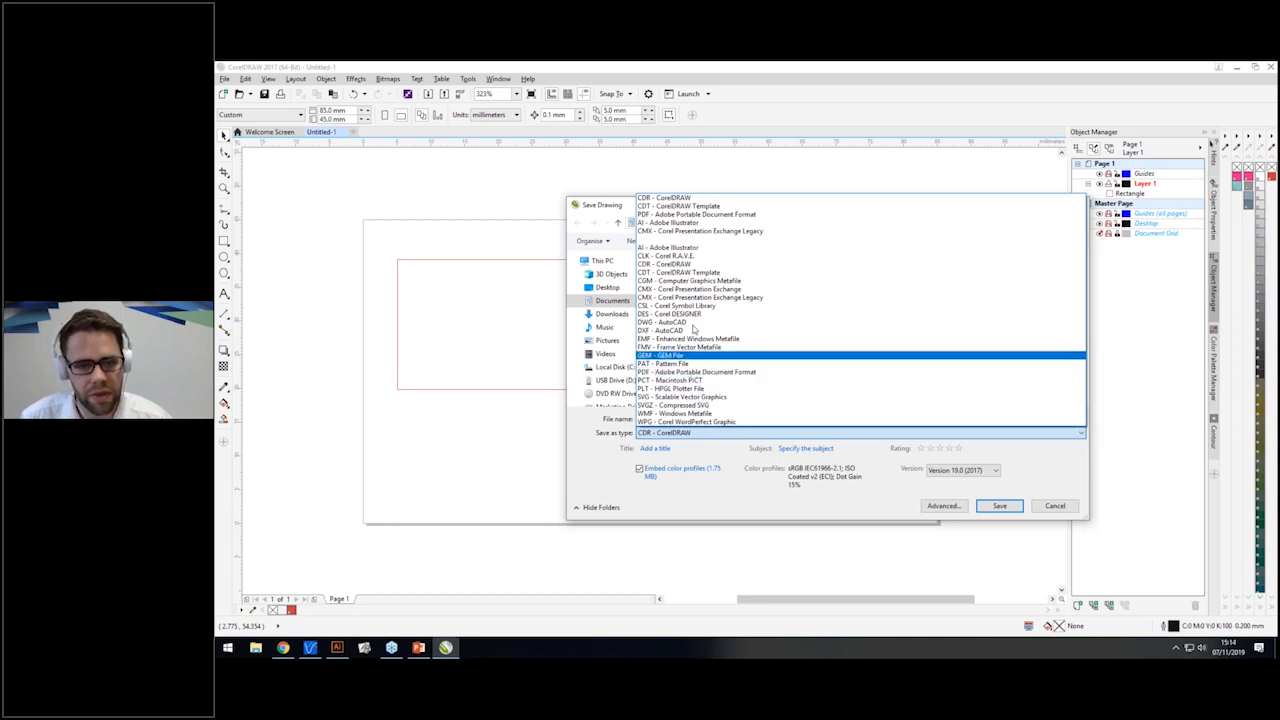
click(697, 214)
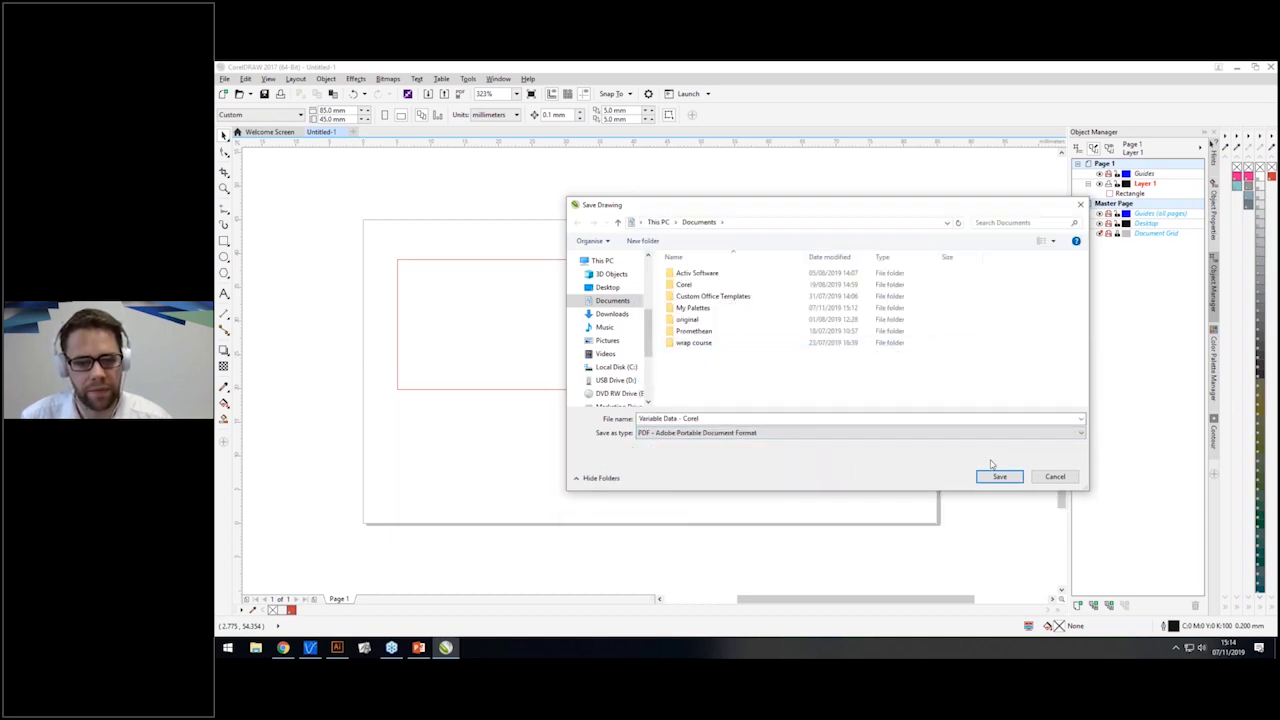
click(607, 287)
click(1000, 477)
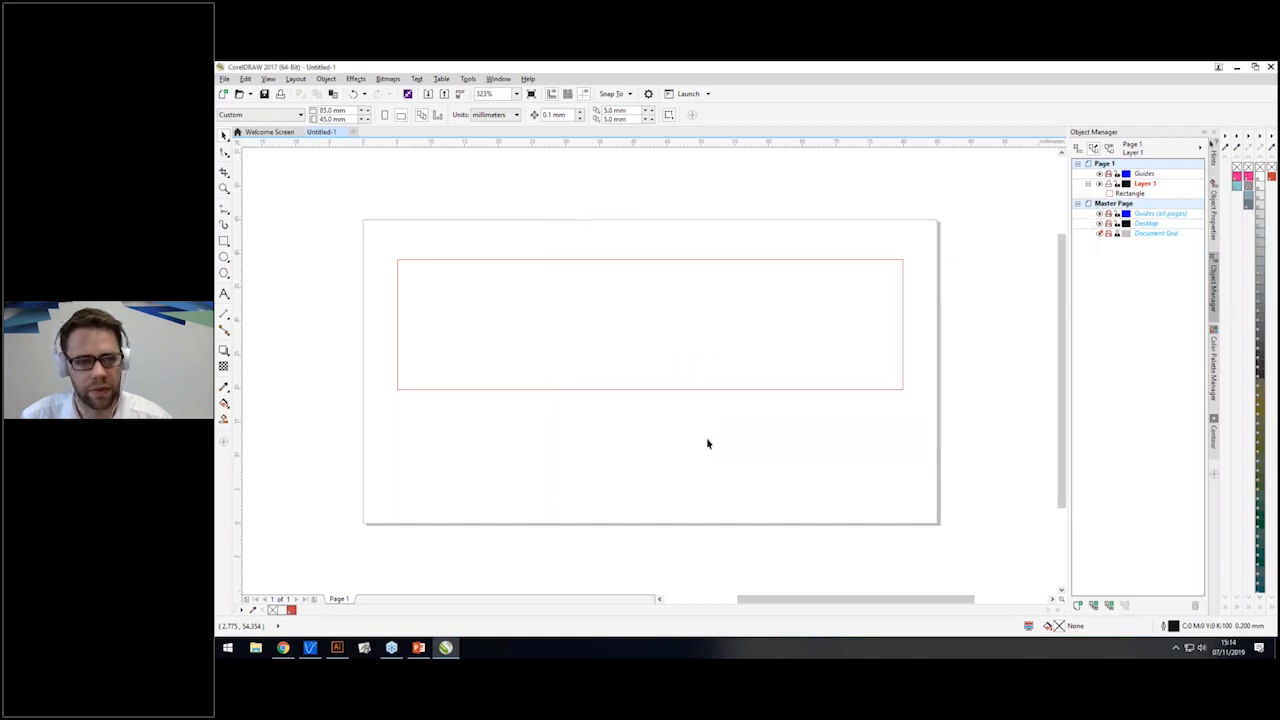
click(773, 461)
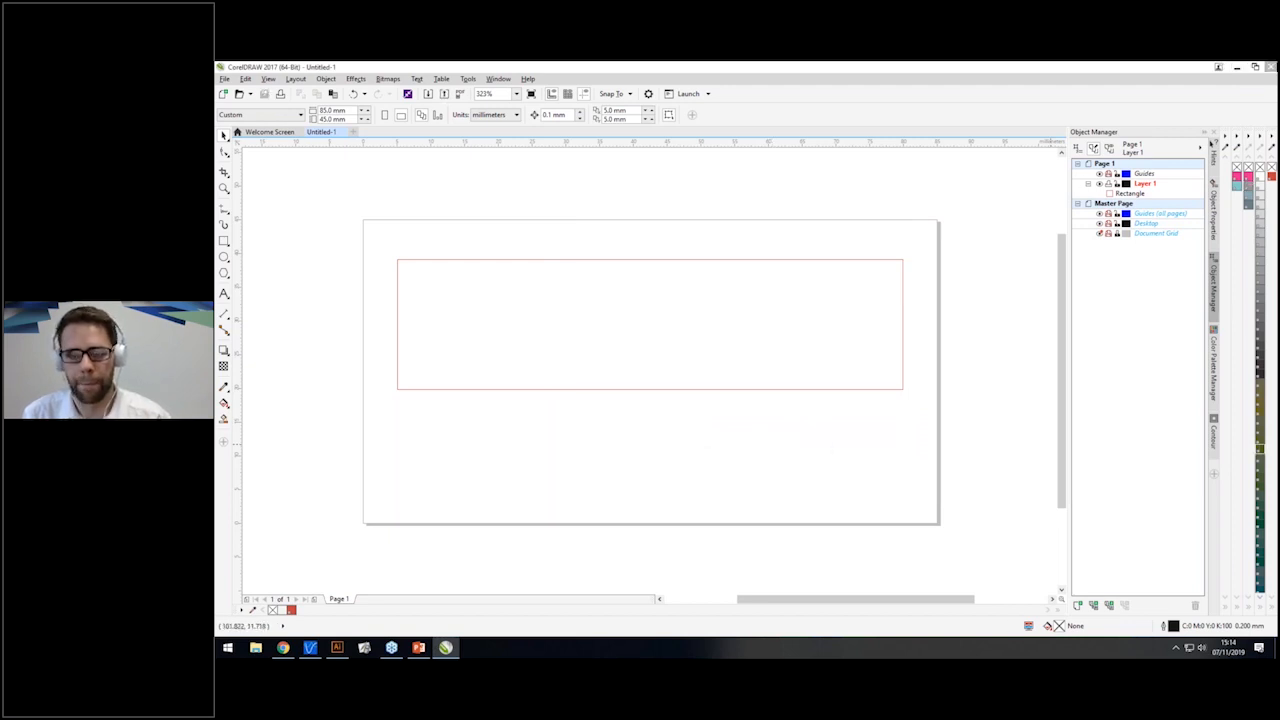
click(1270, 67)
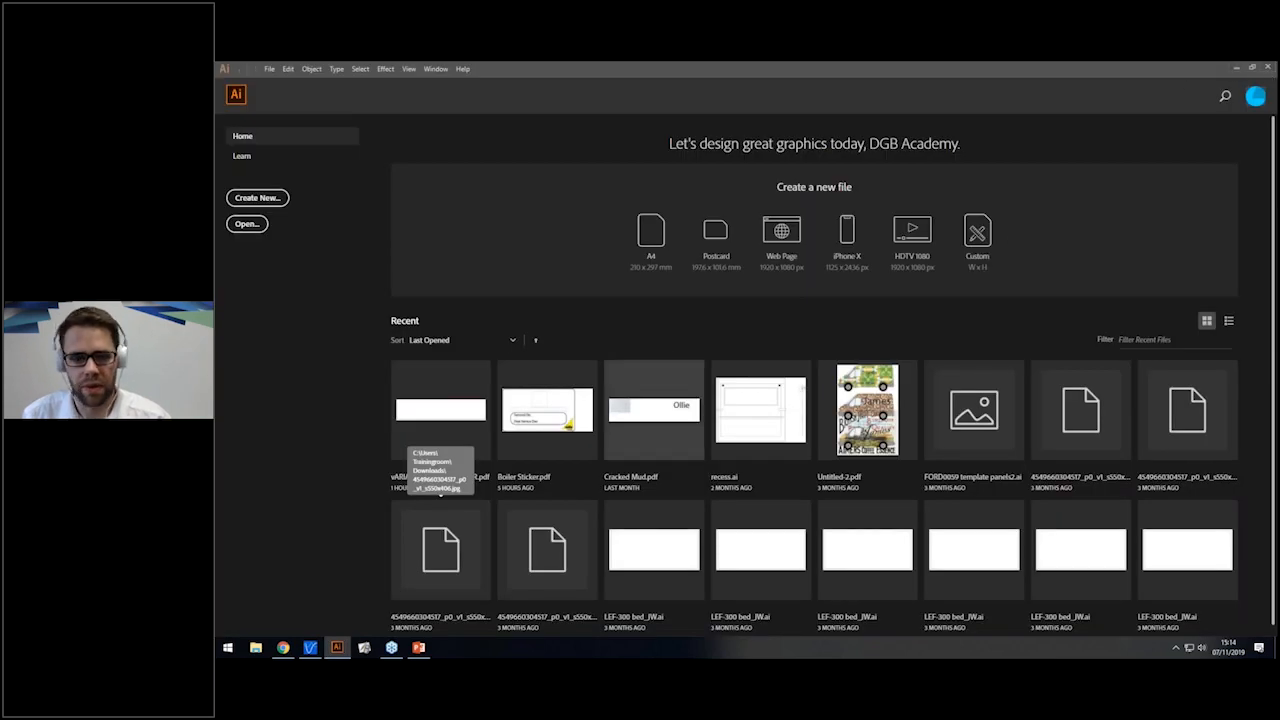
Switch to VersaWorks and add vARIABLE DATA - WEBINAR from the Variable Data - Webinar folder to Queue A.
click(359, 532)
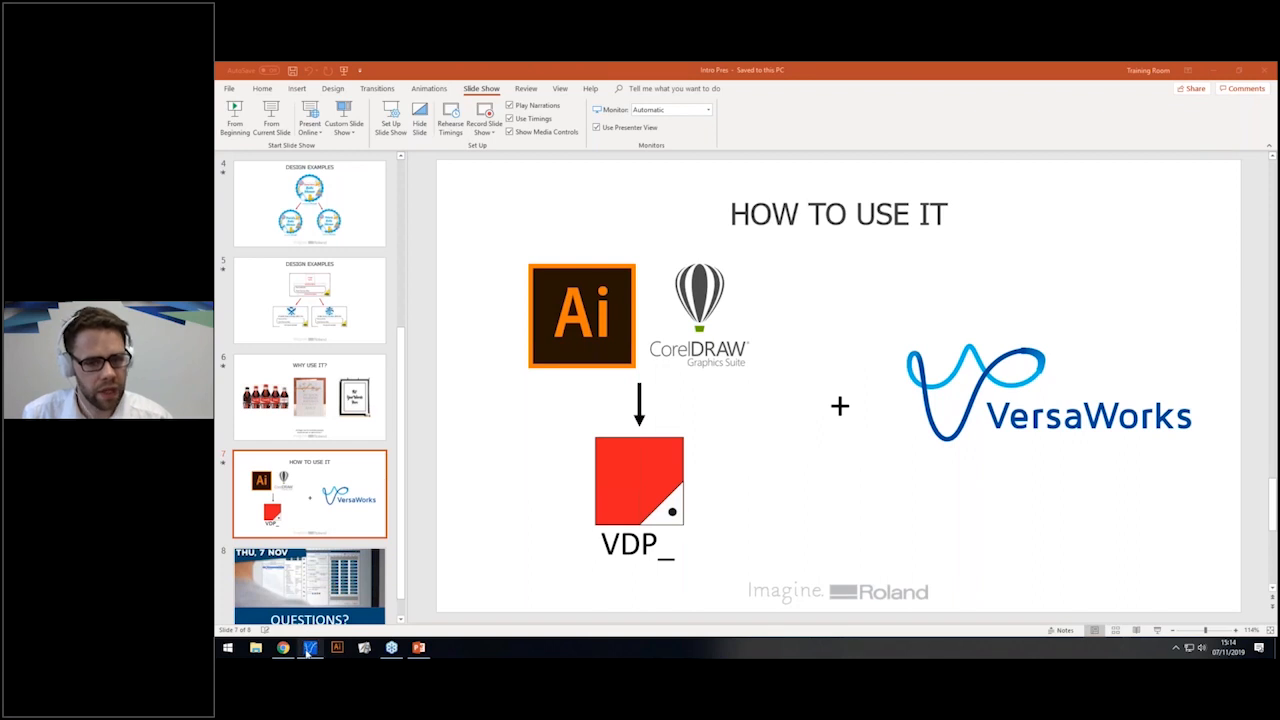
click(310, 648)
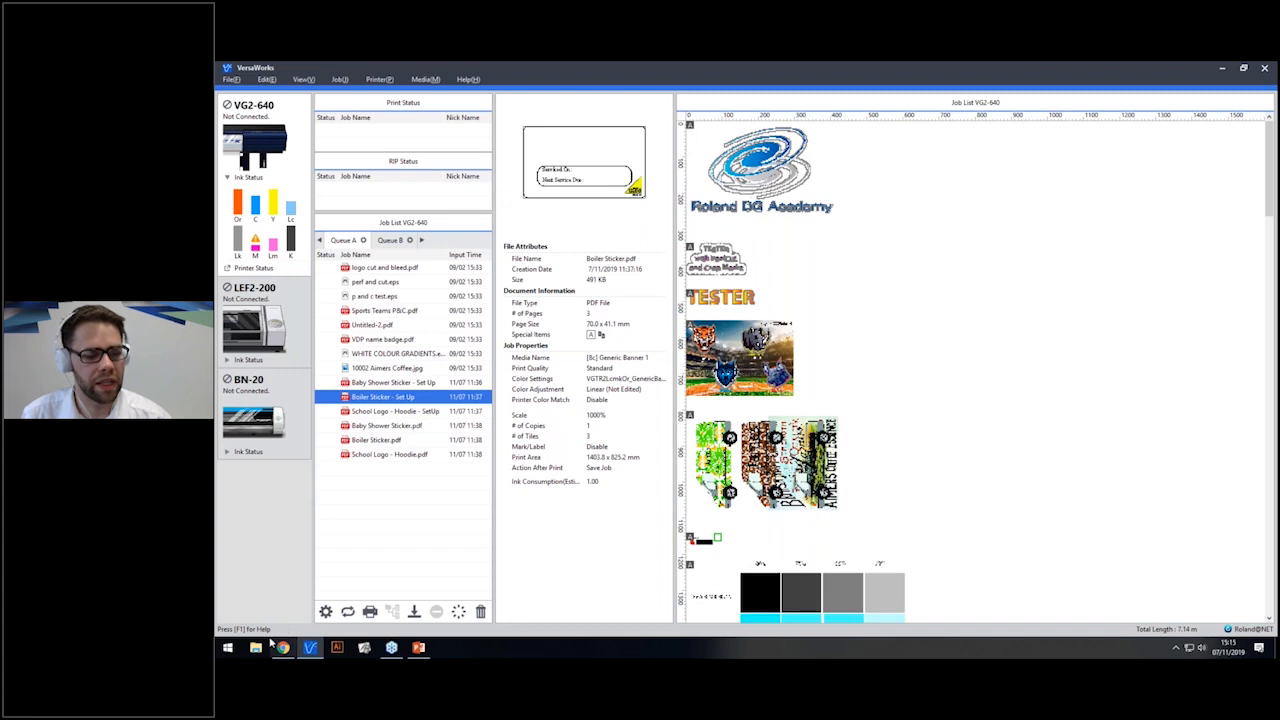
click(232, 80)
mouse_move(262, 92)
click(356, 93)
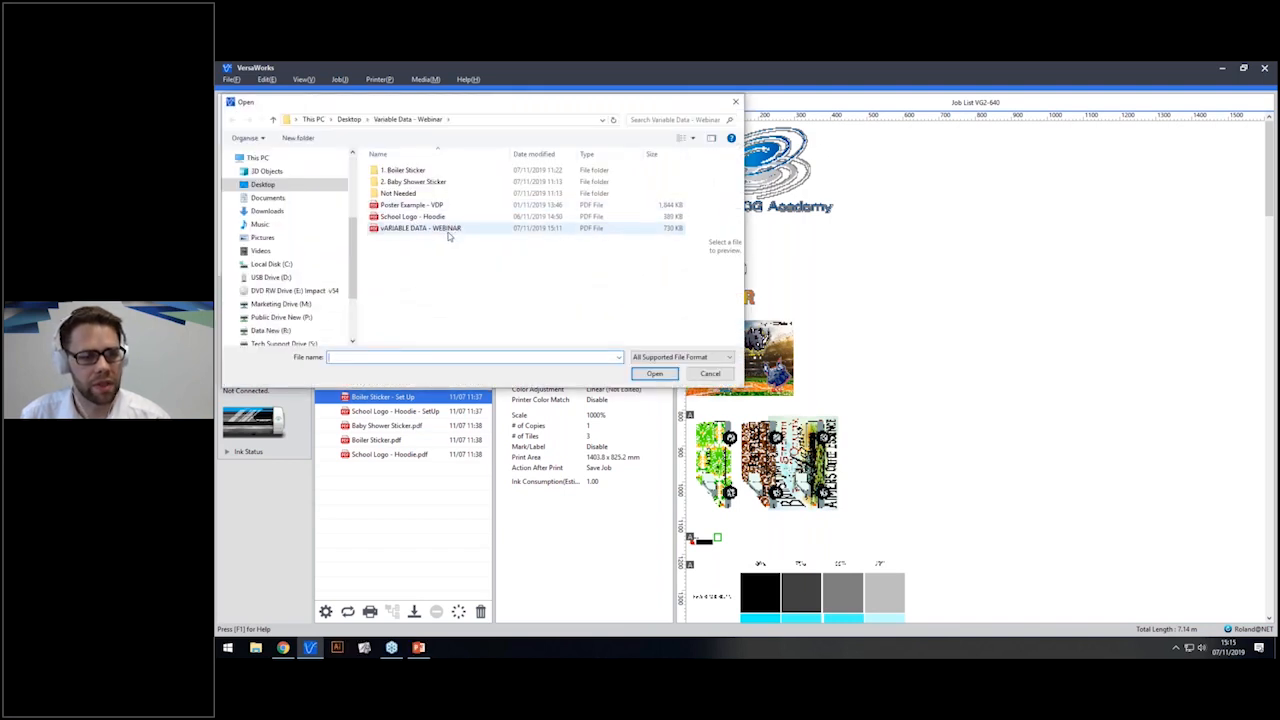
click(448, 229)
click(656, 374)
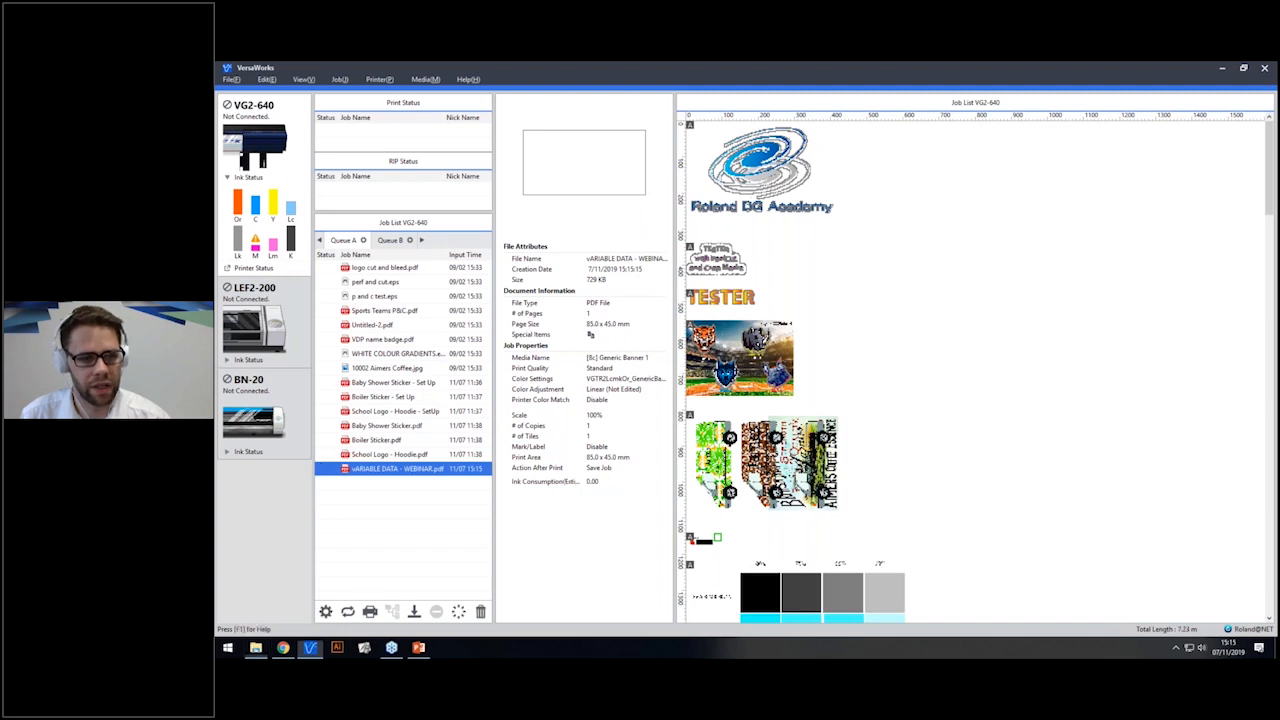
Add the Variable Data - Corel PDF from File Explorer to the VersaWorks Queue A job list and close File Explorer.
click(256, 648)
click(366, 231)
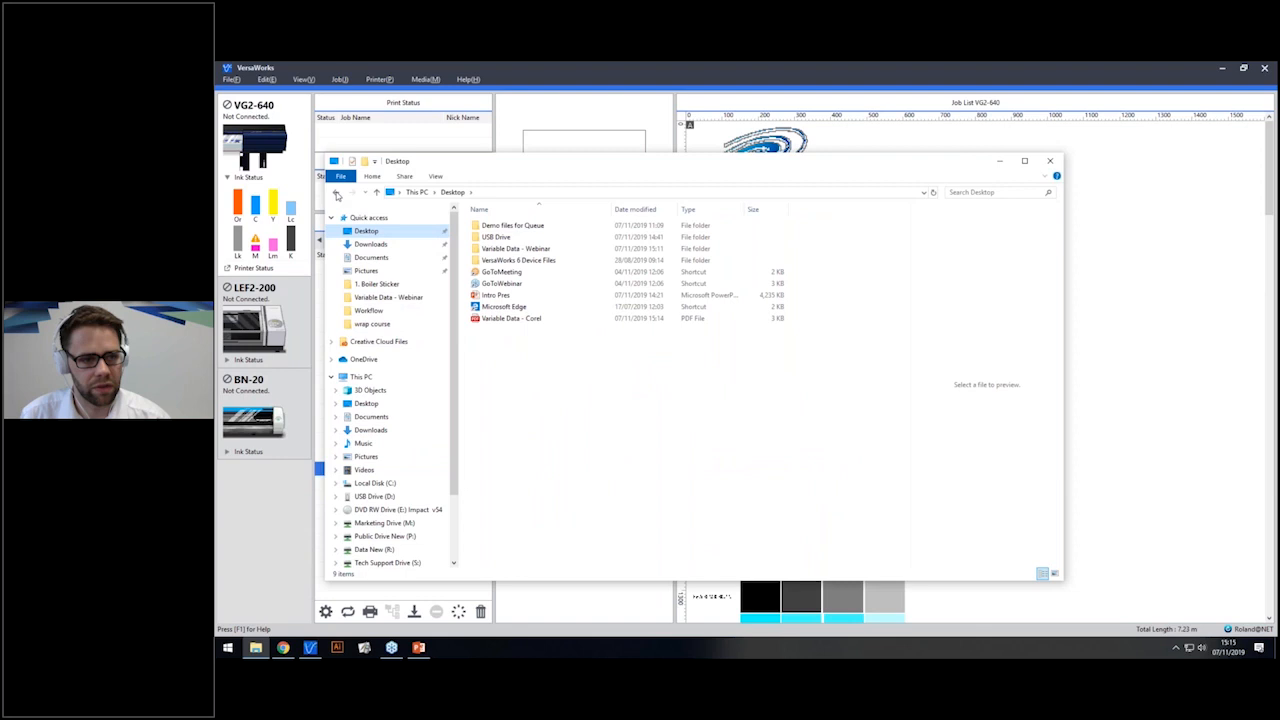
click(337, 193)
click(520, 376)
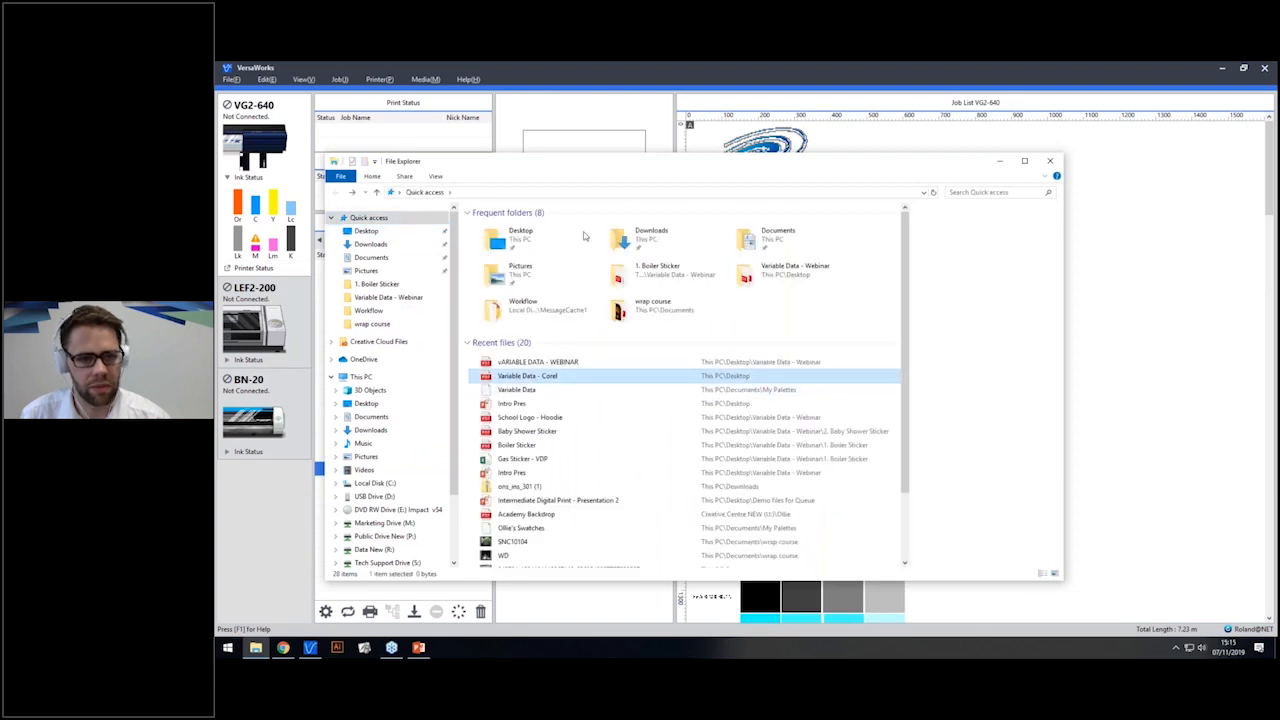
drag(564, 166, 772, 125)
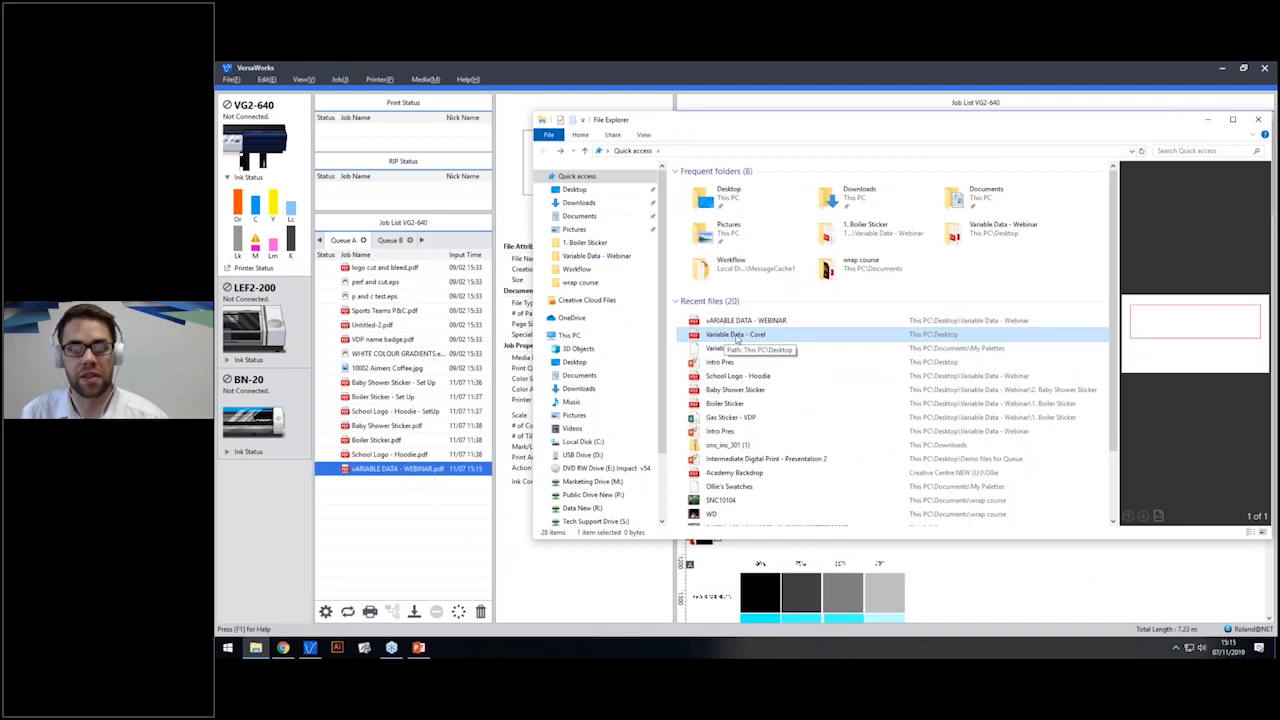
drag(730, 340, 437, 510)
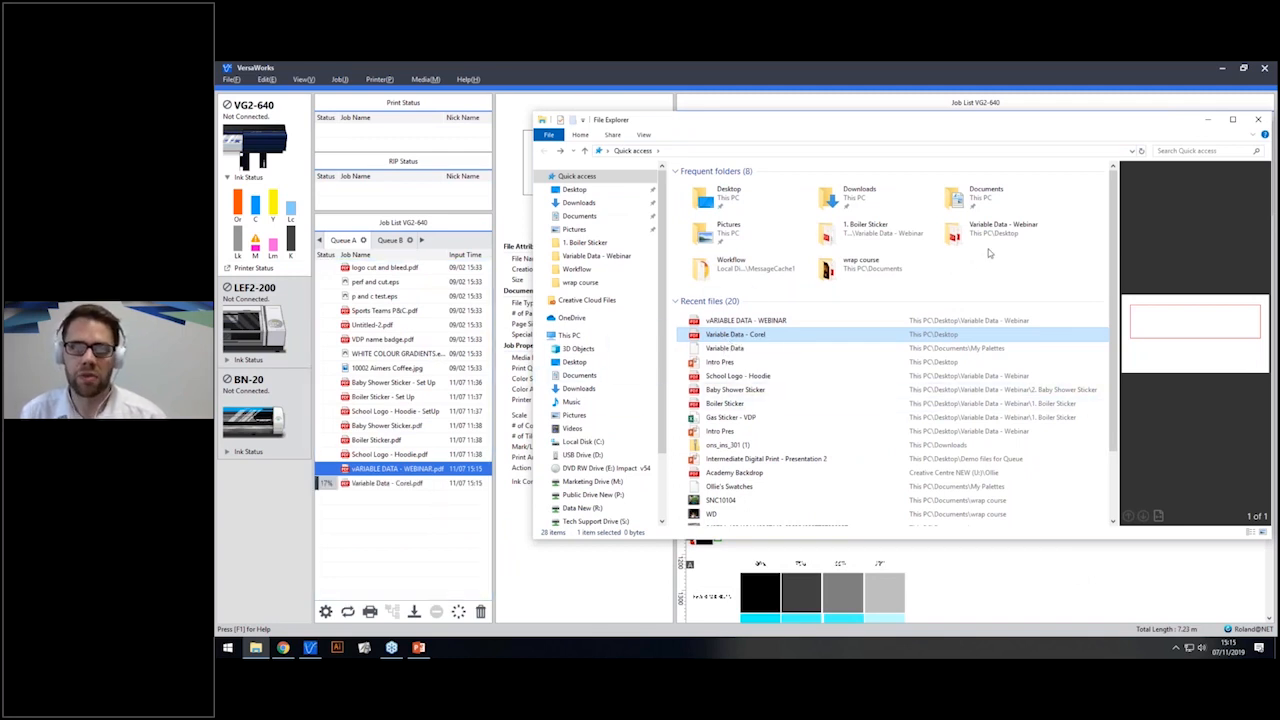
click(1262, 122)
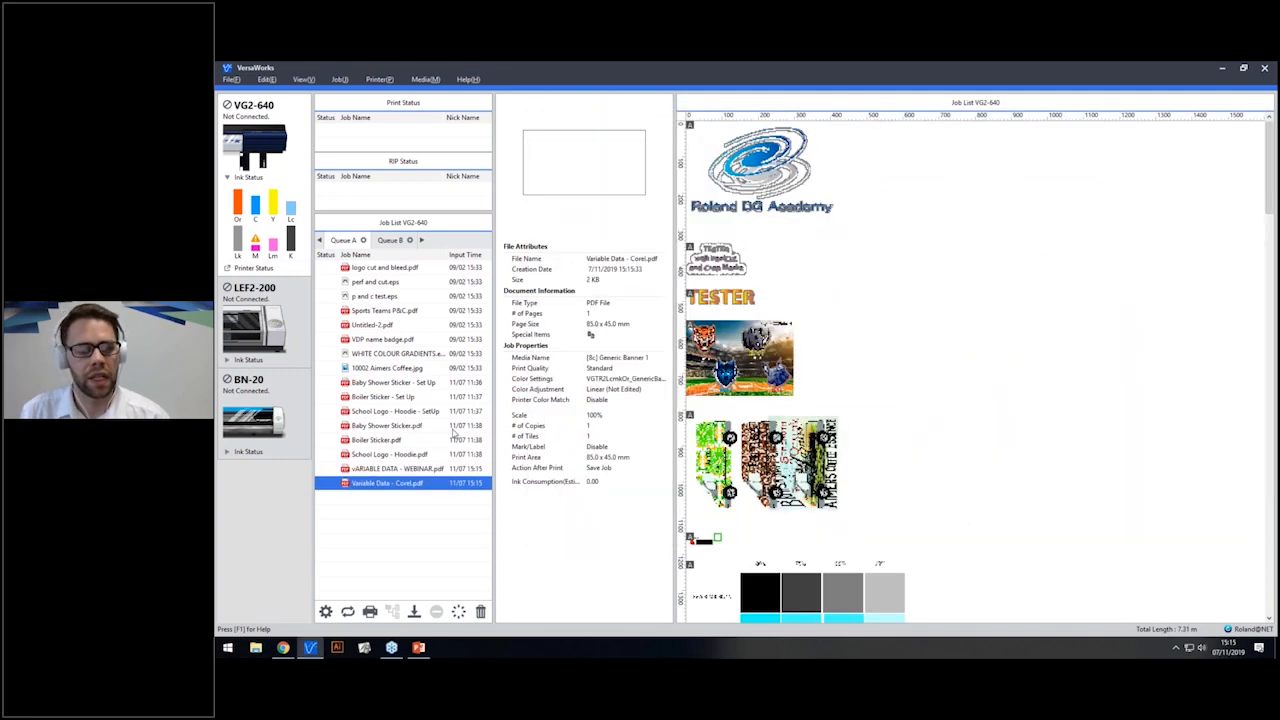
Compare the file attributes and special items of the vARIABLE DATA - WEBINAR and Variable Data - Corel jobs.
click(408, 474)
ctrl+click(408, 474)
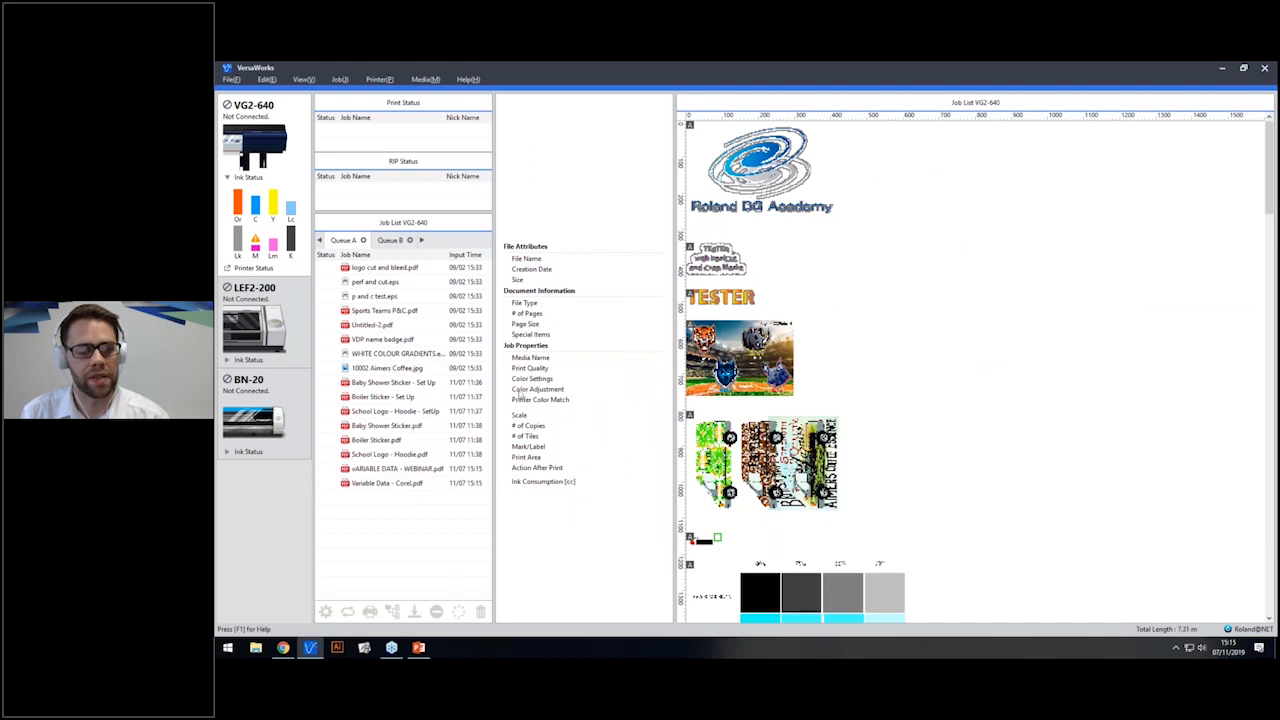
click(408, 474)
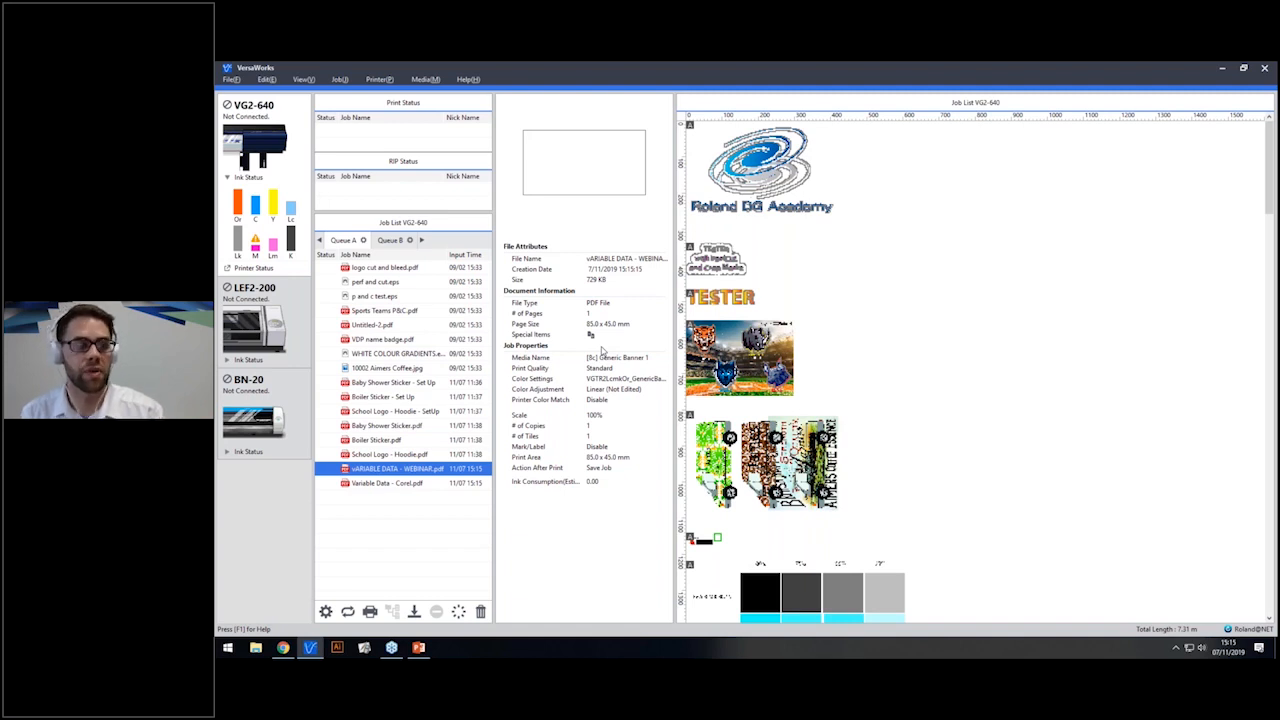
click(396, 485)
click(404, 469)
click(404, 484)
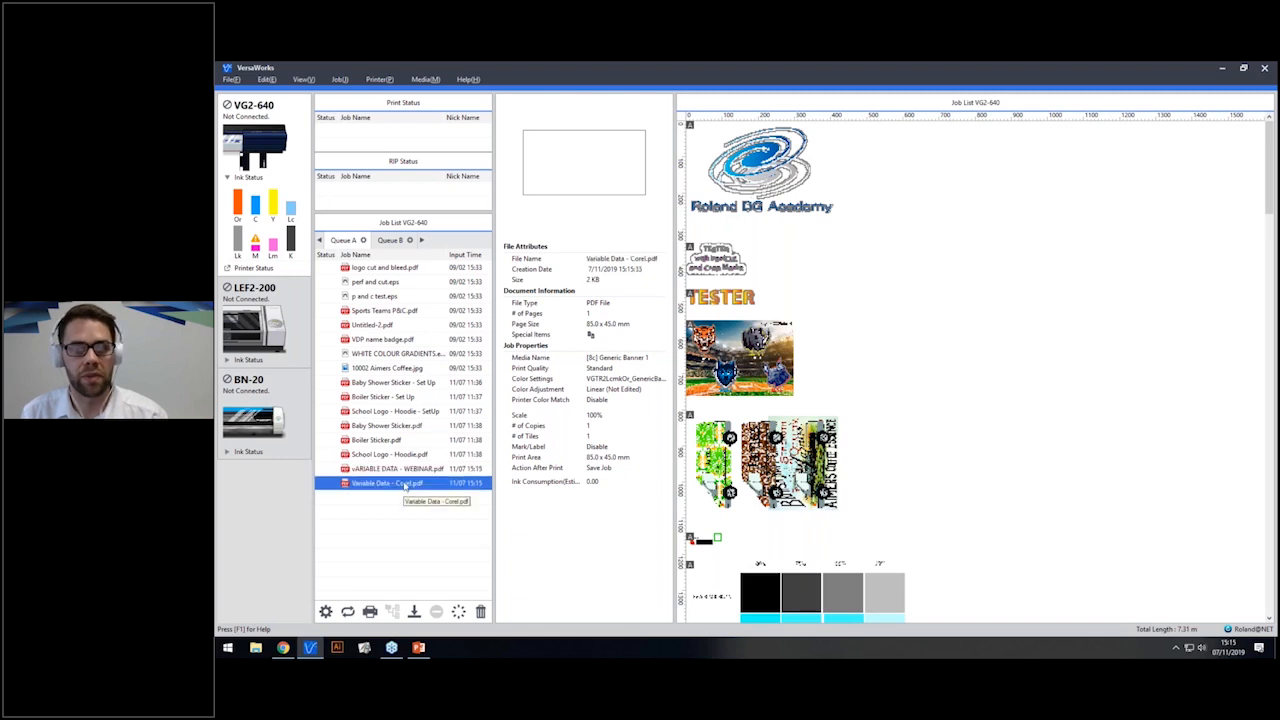
Open the job settings of vARIABLE DATA - WEBINAR and set the layout scale to 2000%.
click(409, 470)
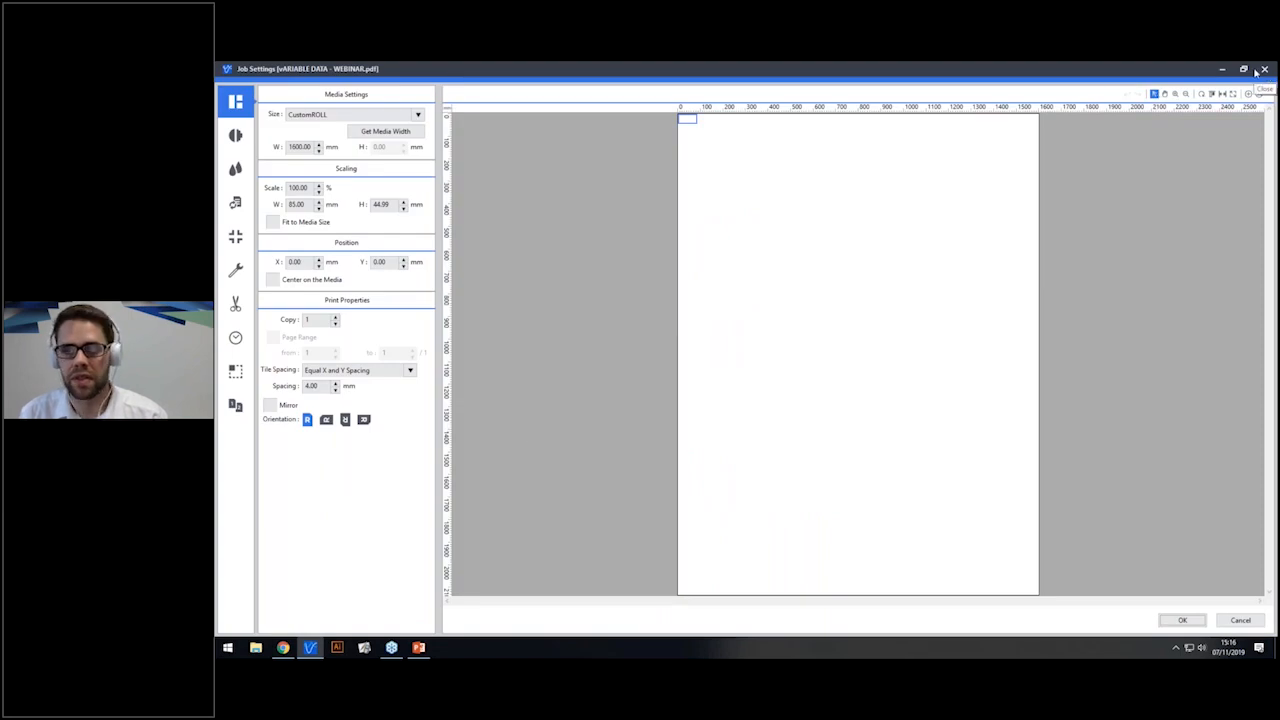
double_click(300, 187)
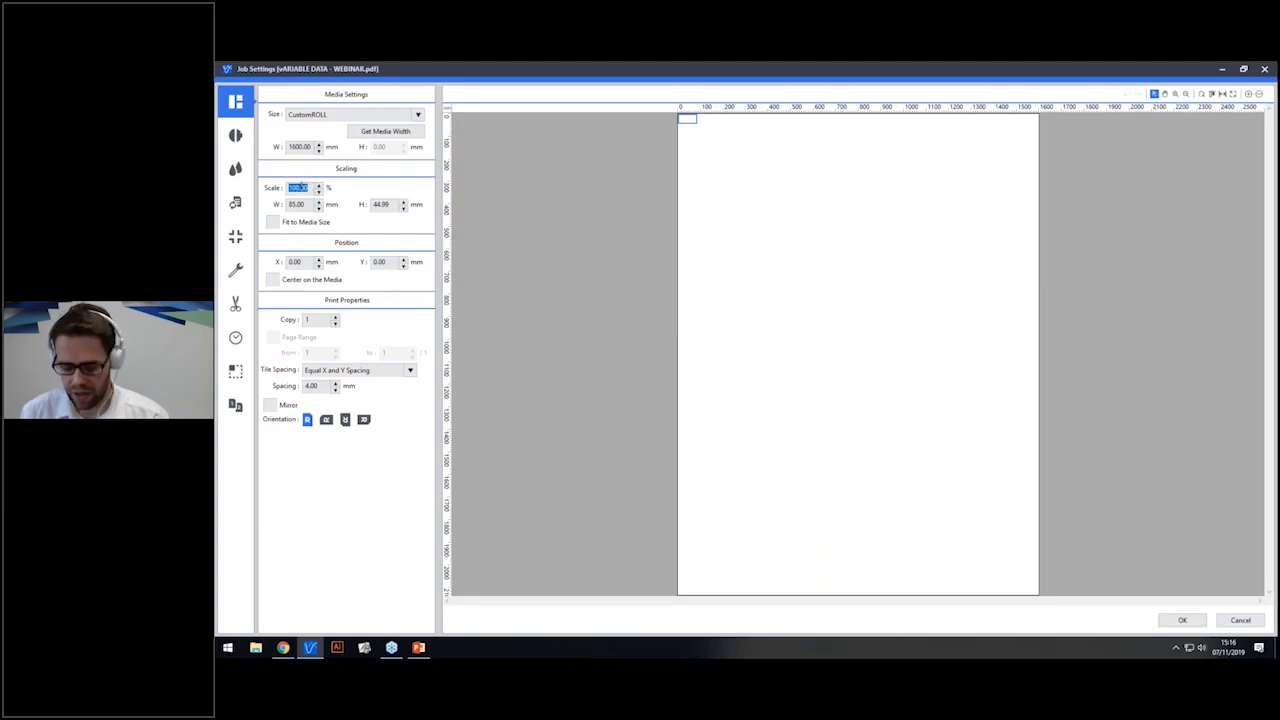
text(2000)
key(Return)
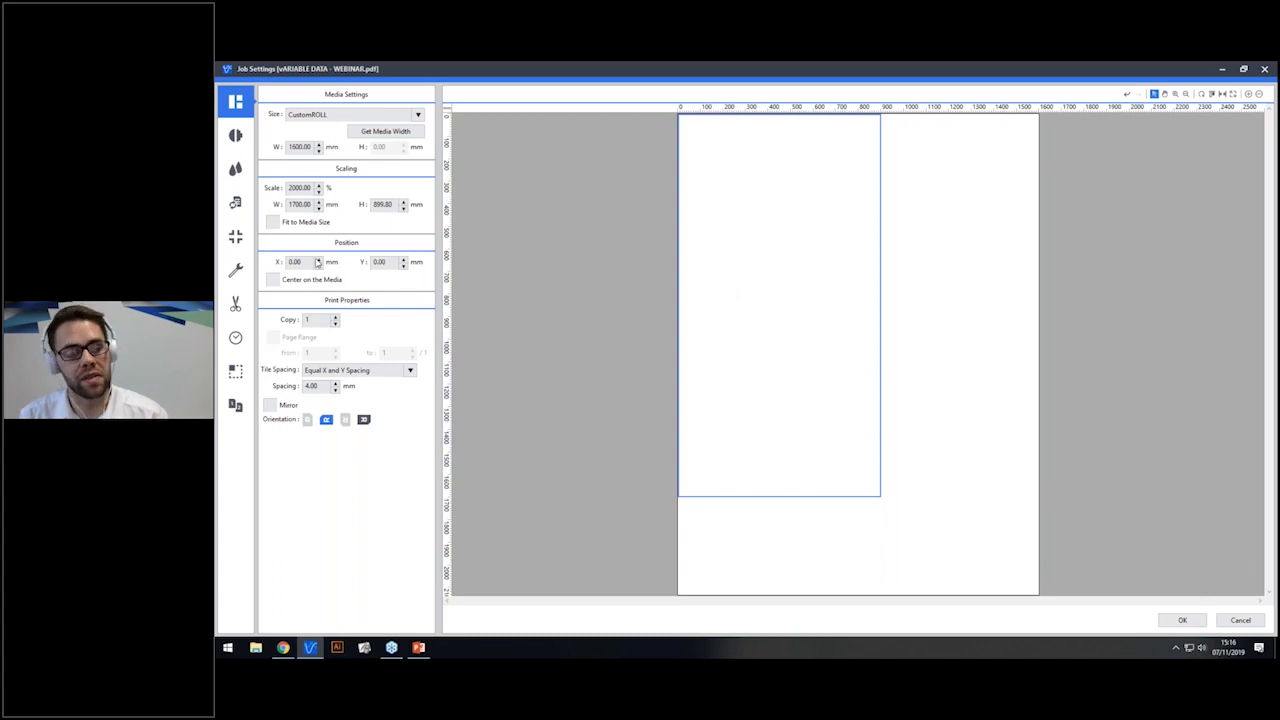
Enable variable data printing for the job, show all variable data fields and move the attributes window clear of the preview.
click(236, 405)
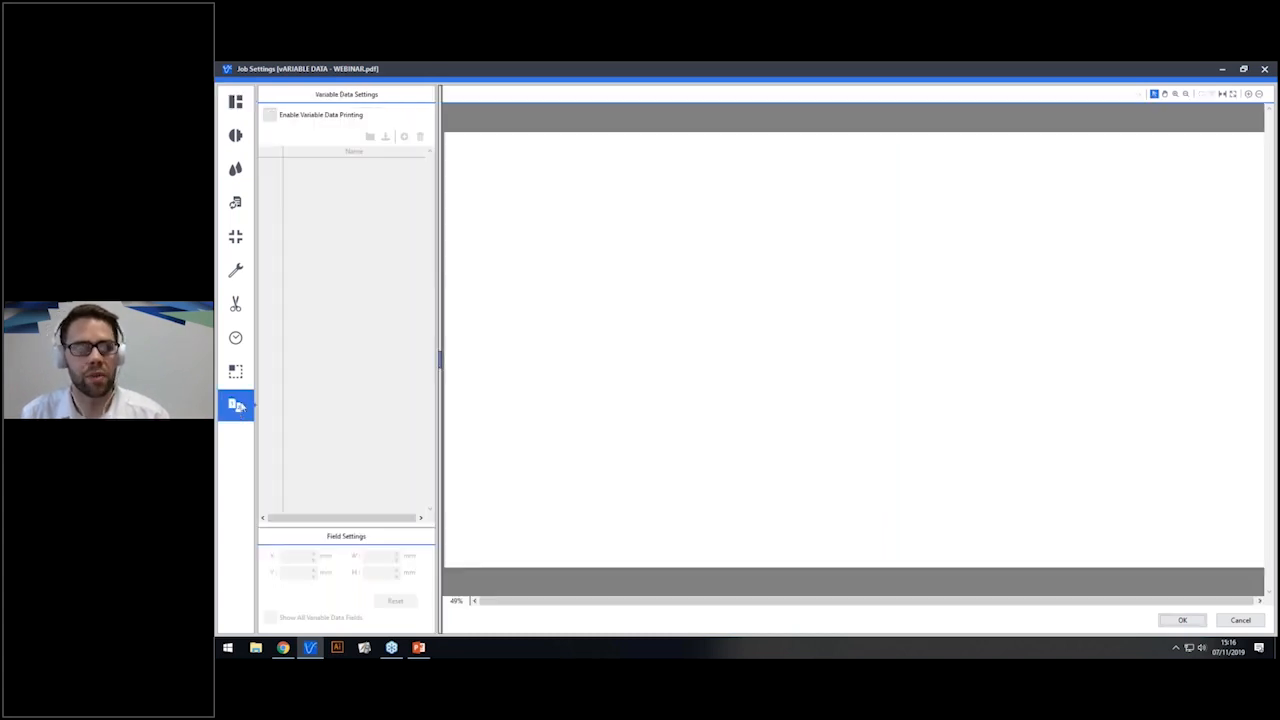
click(287, 118)
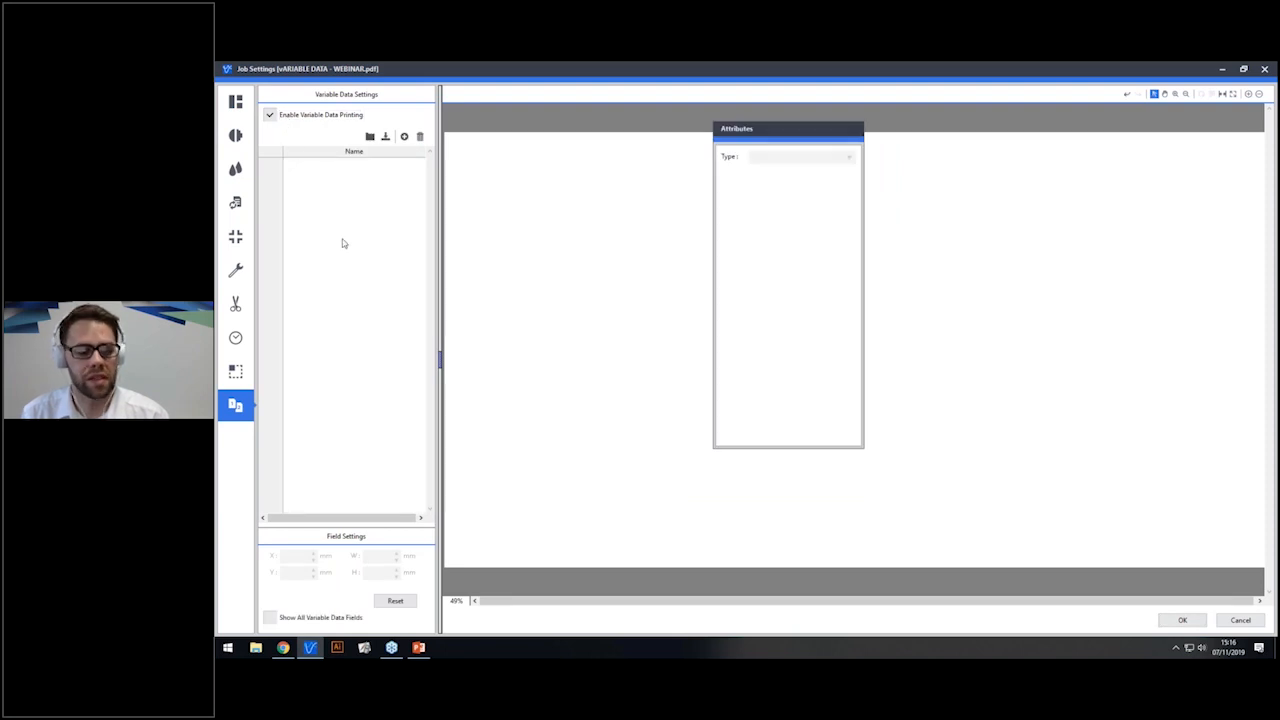
click(321, 619)
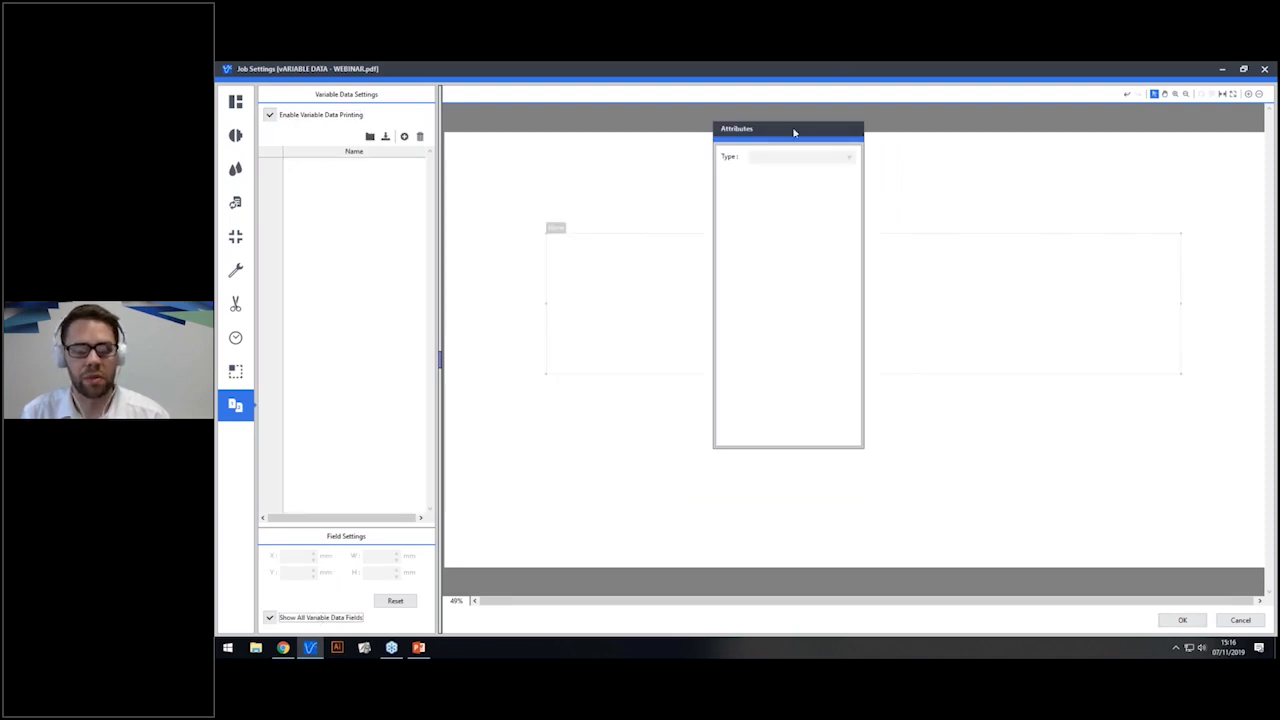
drag(794, 129, 810, 157)
drag(869, 208, 1225, 268)
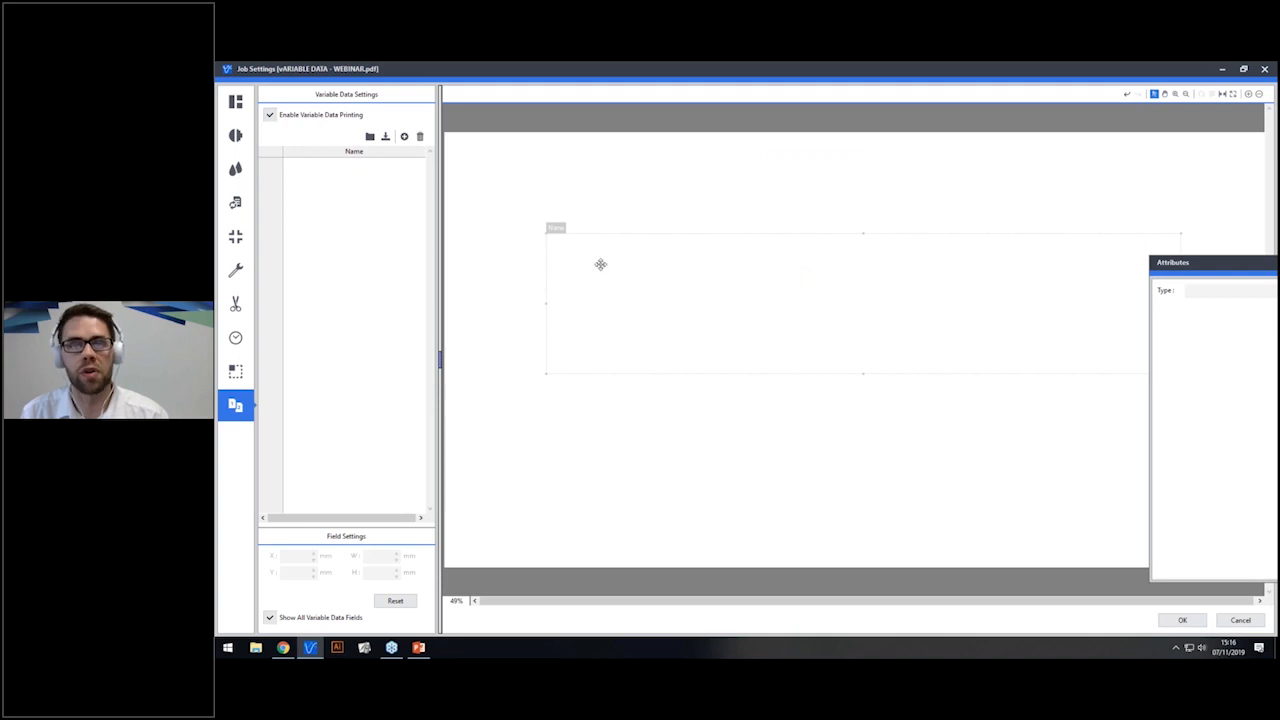
Try enlarging the Name field to about 1409 by 448 mm, and reset its size and position.
click(555, 233)
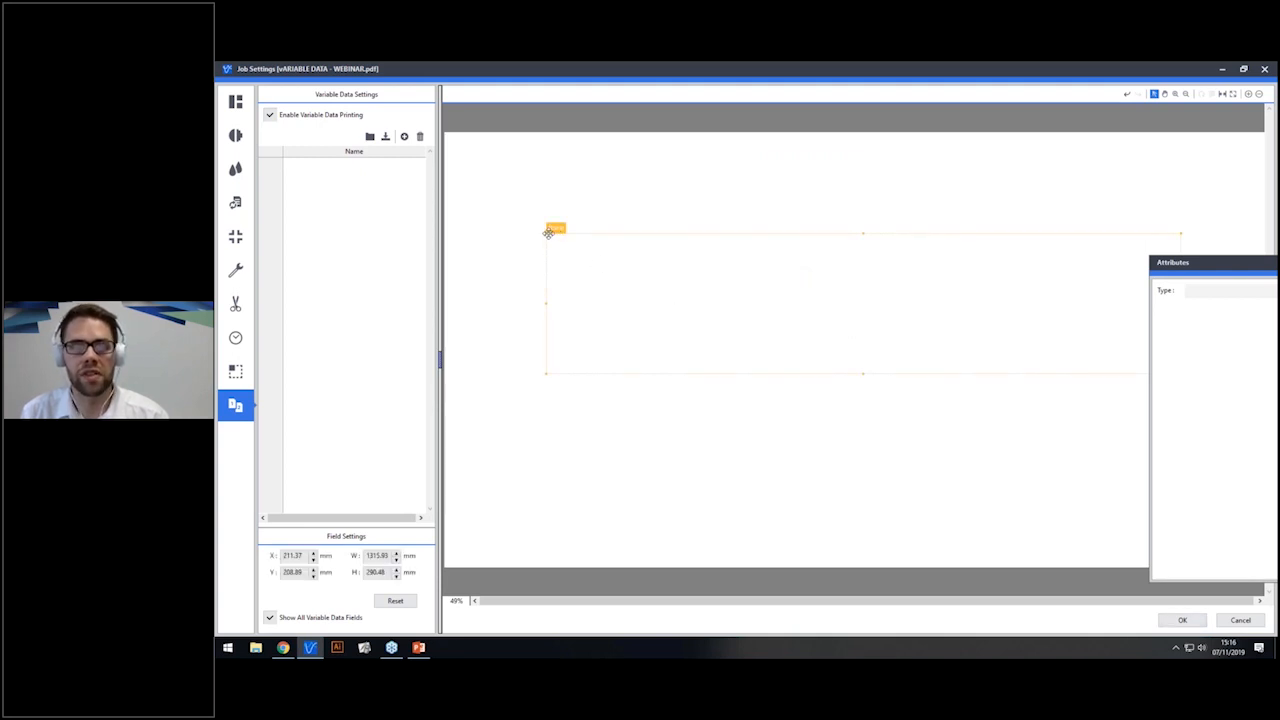
drag(546, 232, 500, 156)
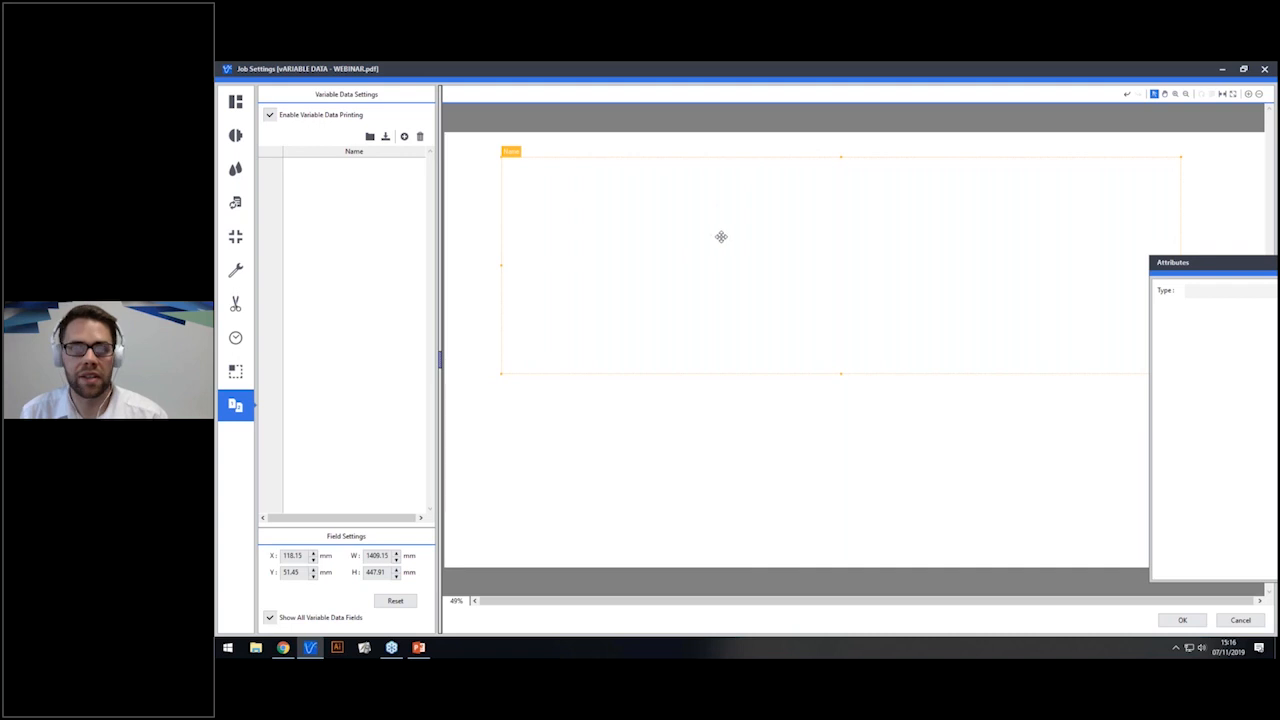
click(395, 600)
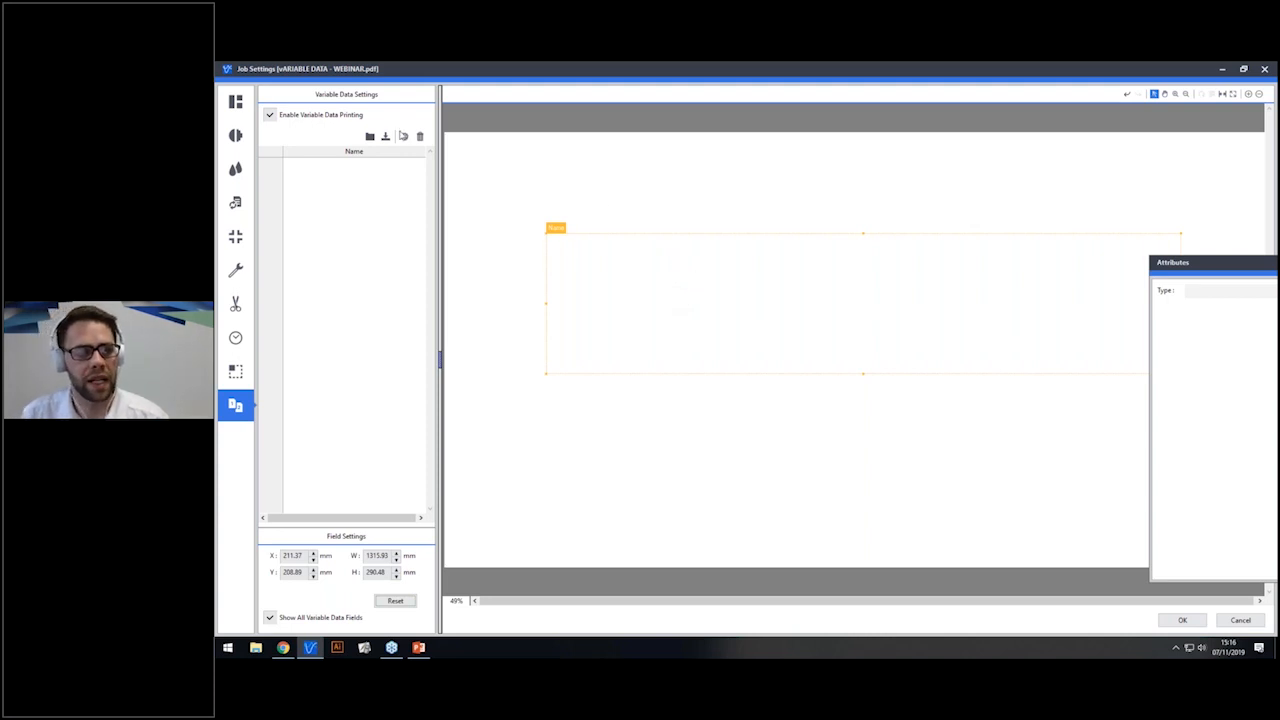
Add three records to the variable data table and enter a first name in the Name column of each.
click(403, 136)
click(331, 166)
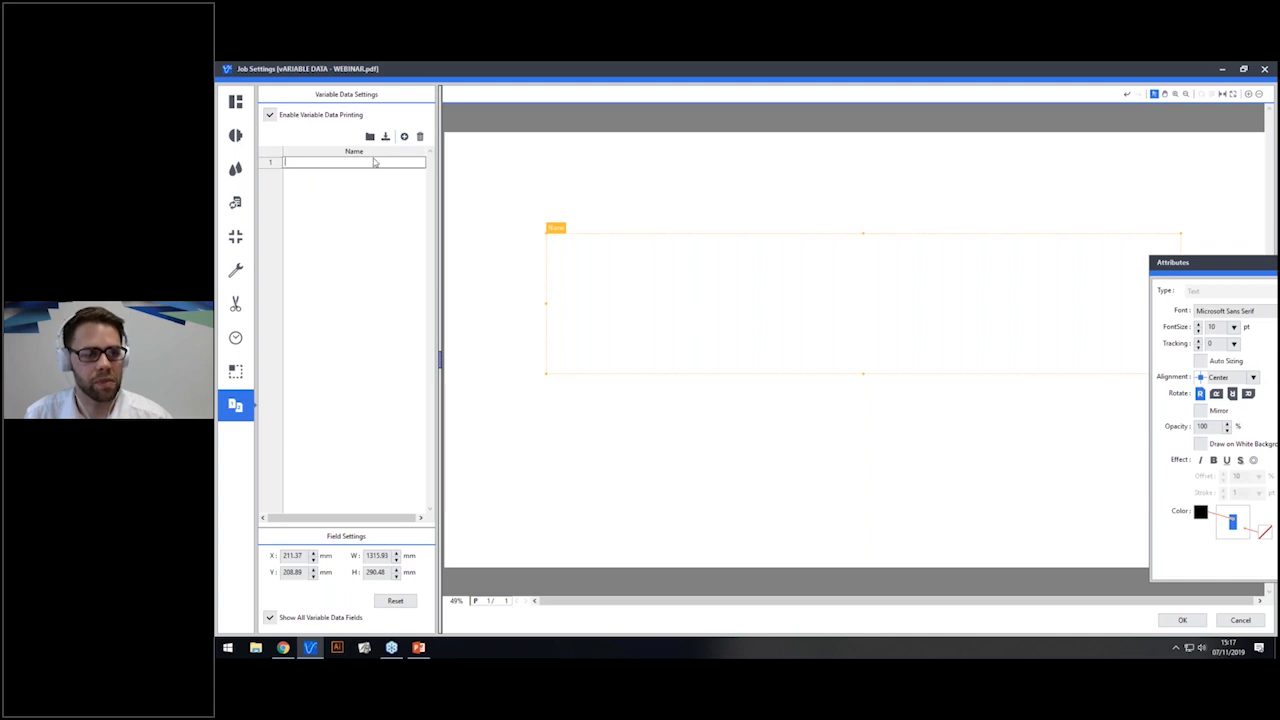
text(Of)
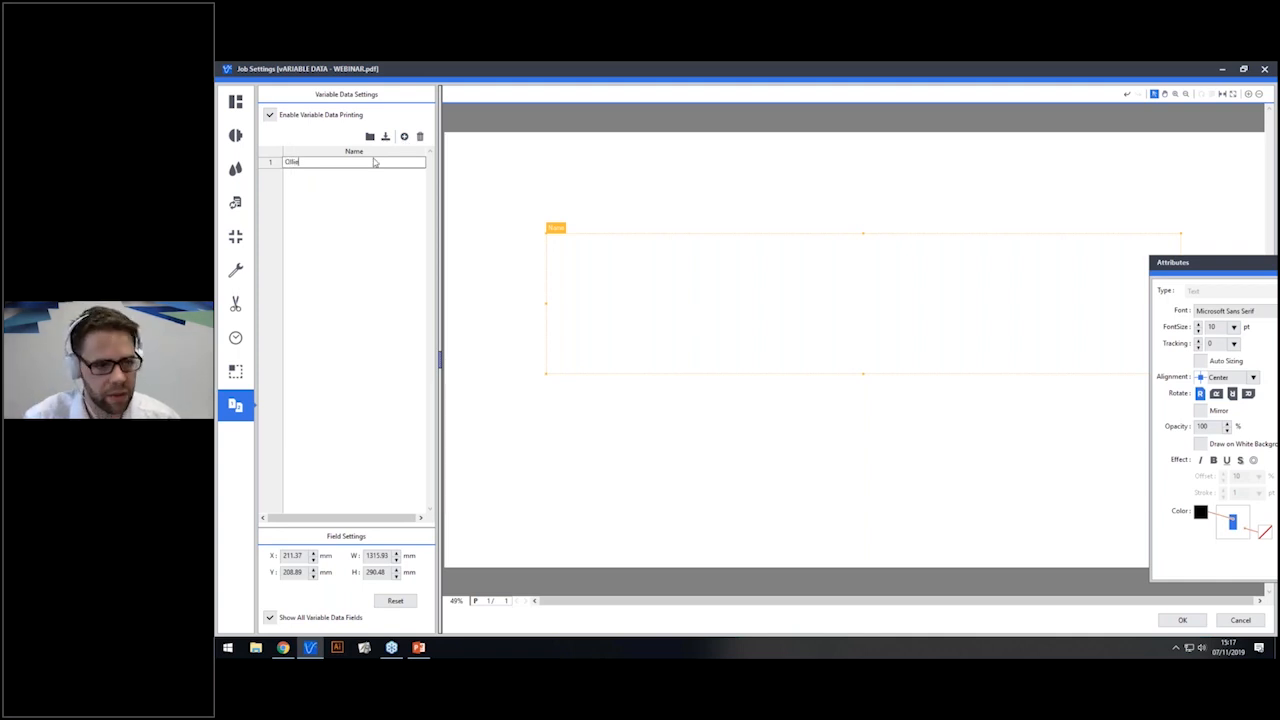
key(Return)
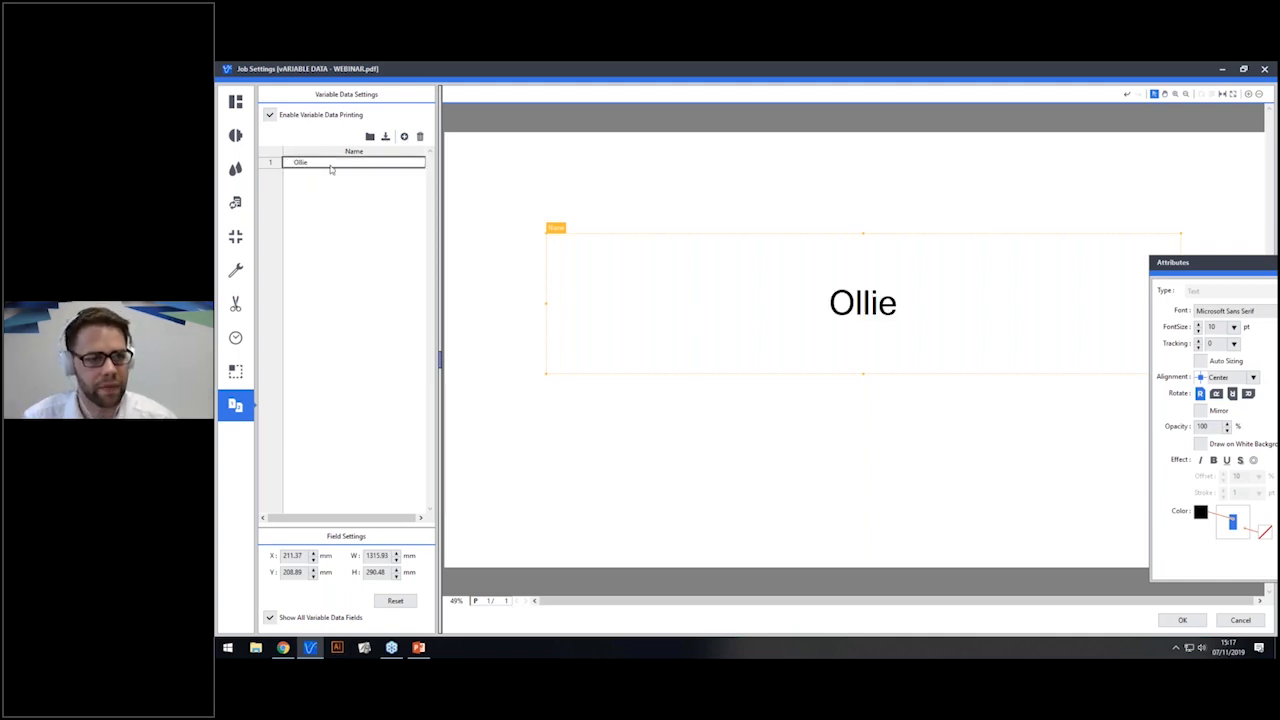
click(404, 136)
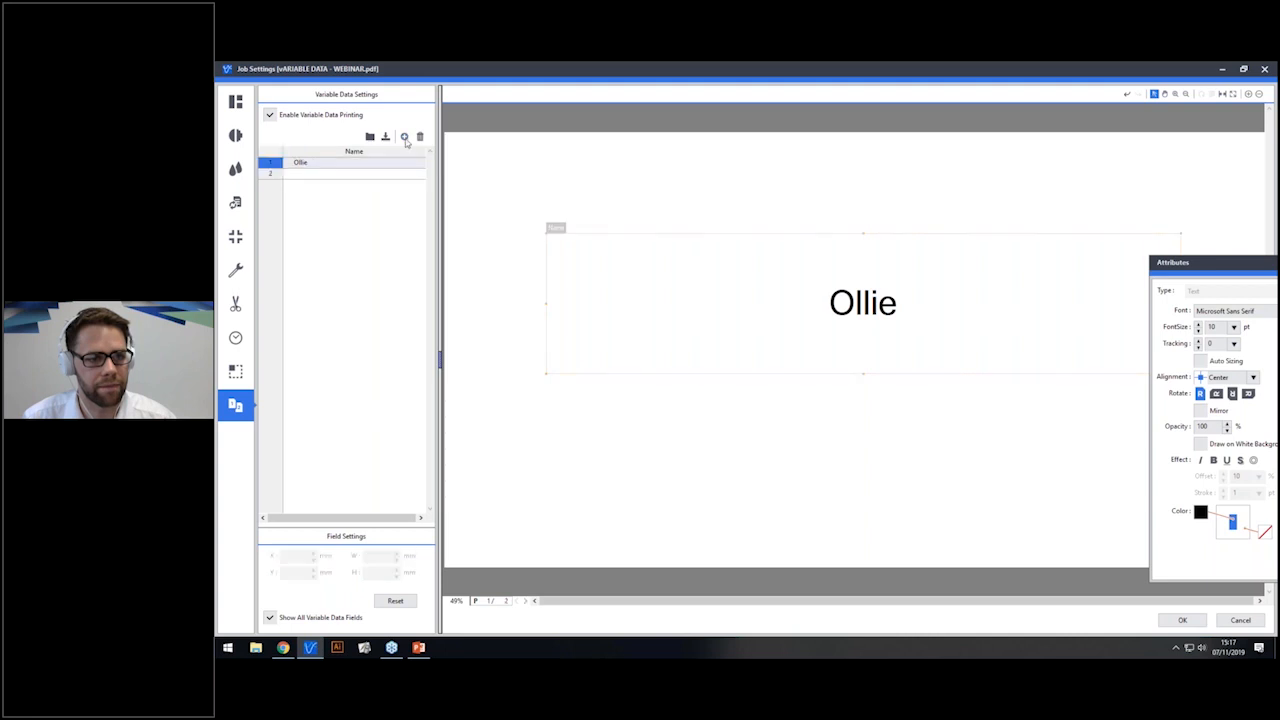
click(299, 176)
text(David)
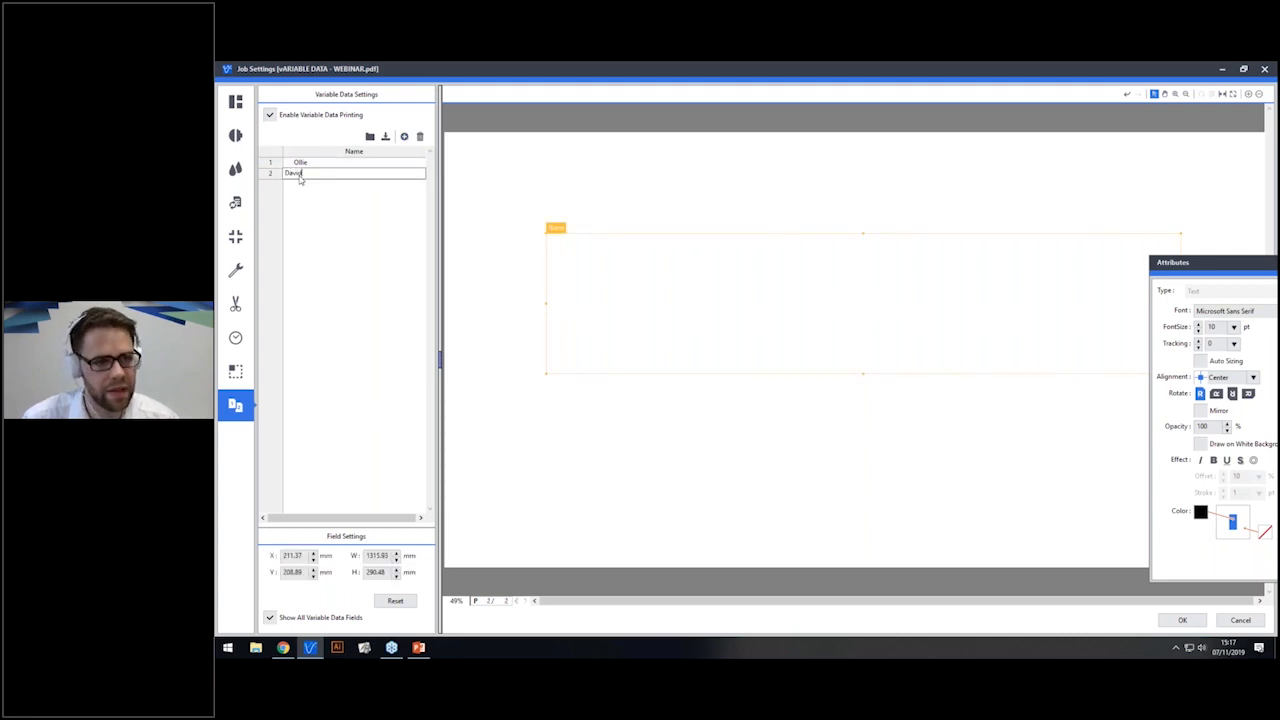
click(404, 136)
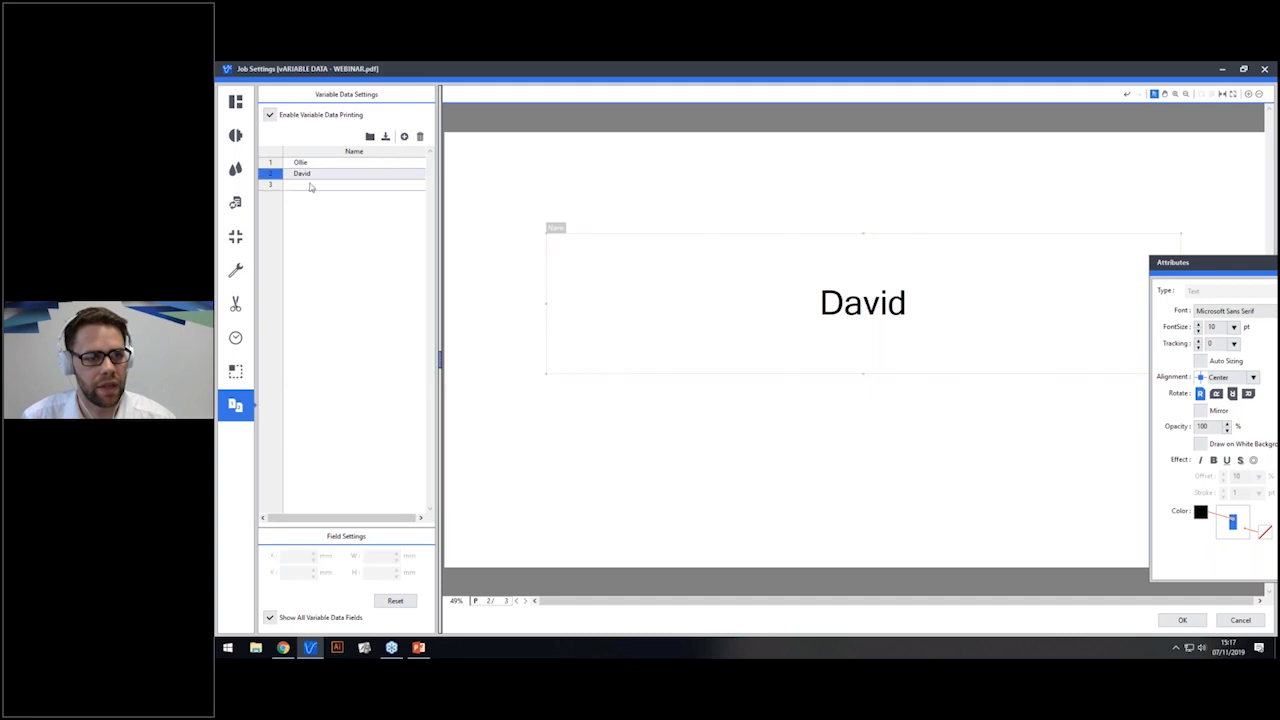
click(308, 189)
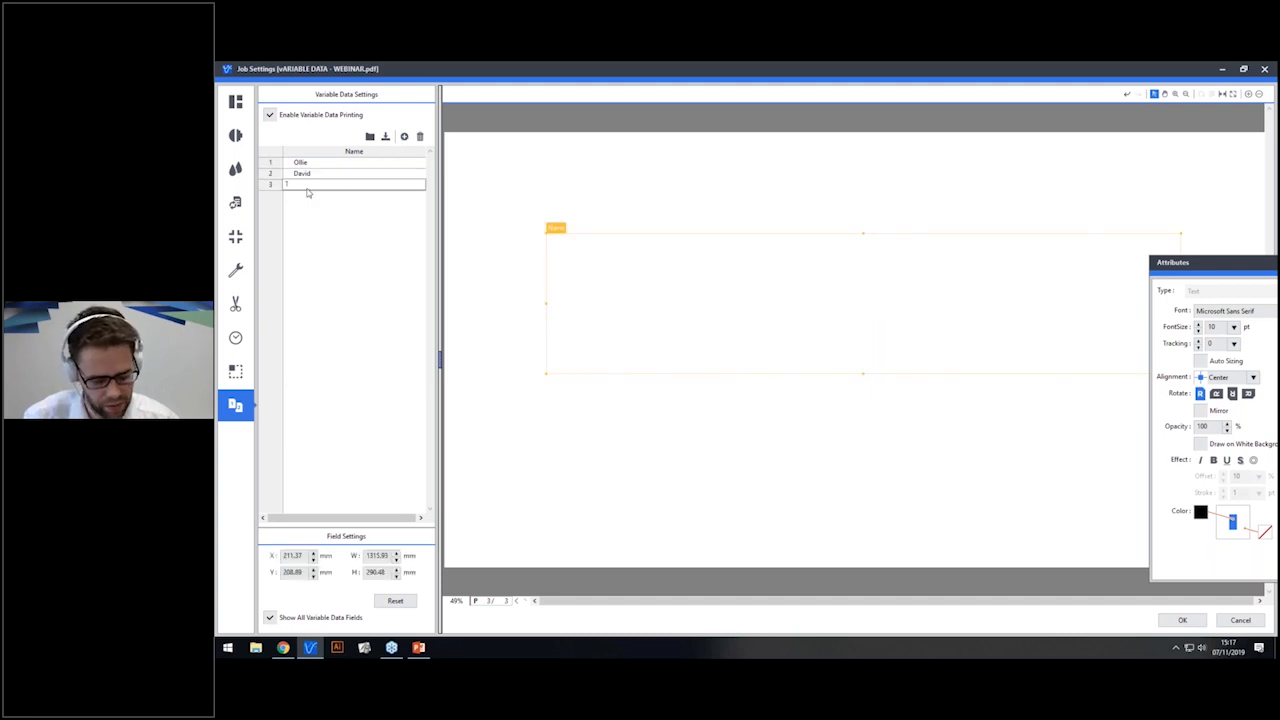
text(Tom)
key(Return)
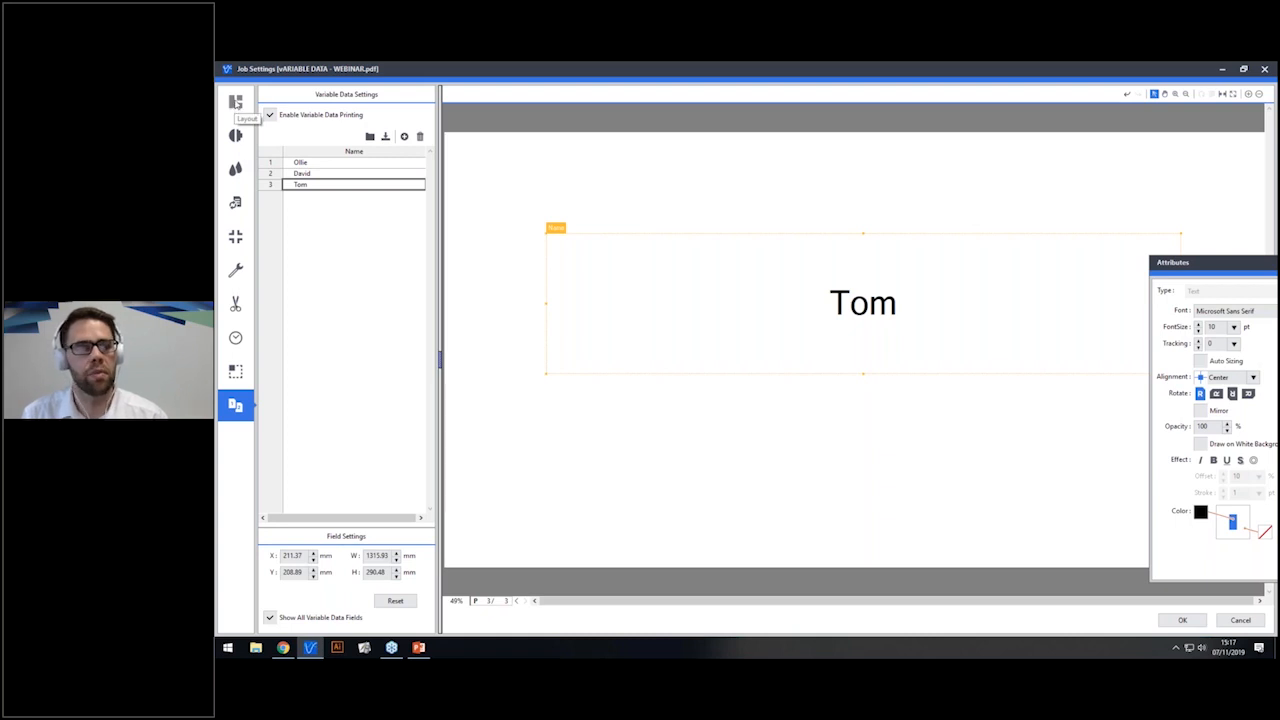
Set the job's layout scale to 500% and check the three name copies on the media.
click(236, 103)
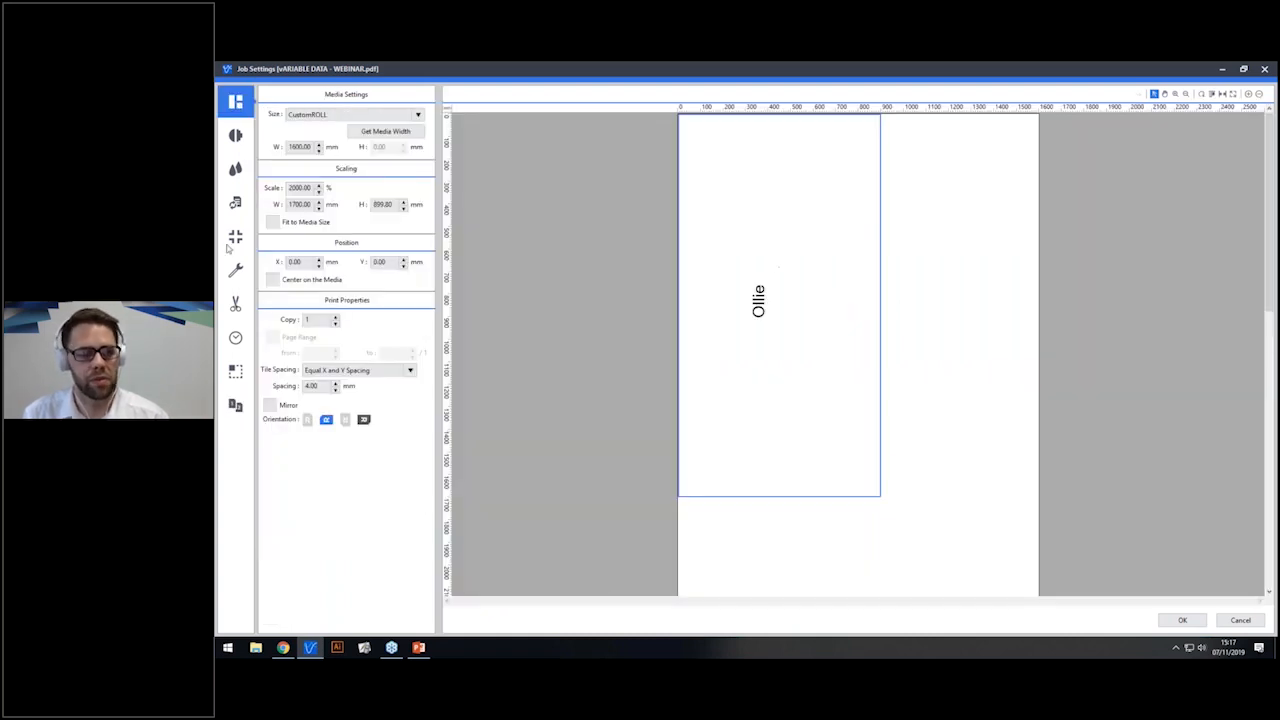
double_click(306, 188)
text(5)
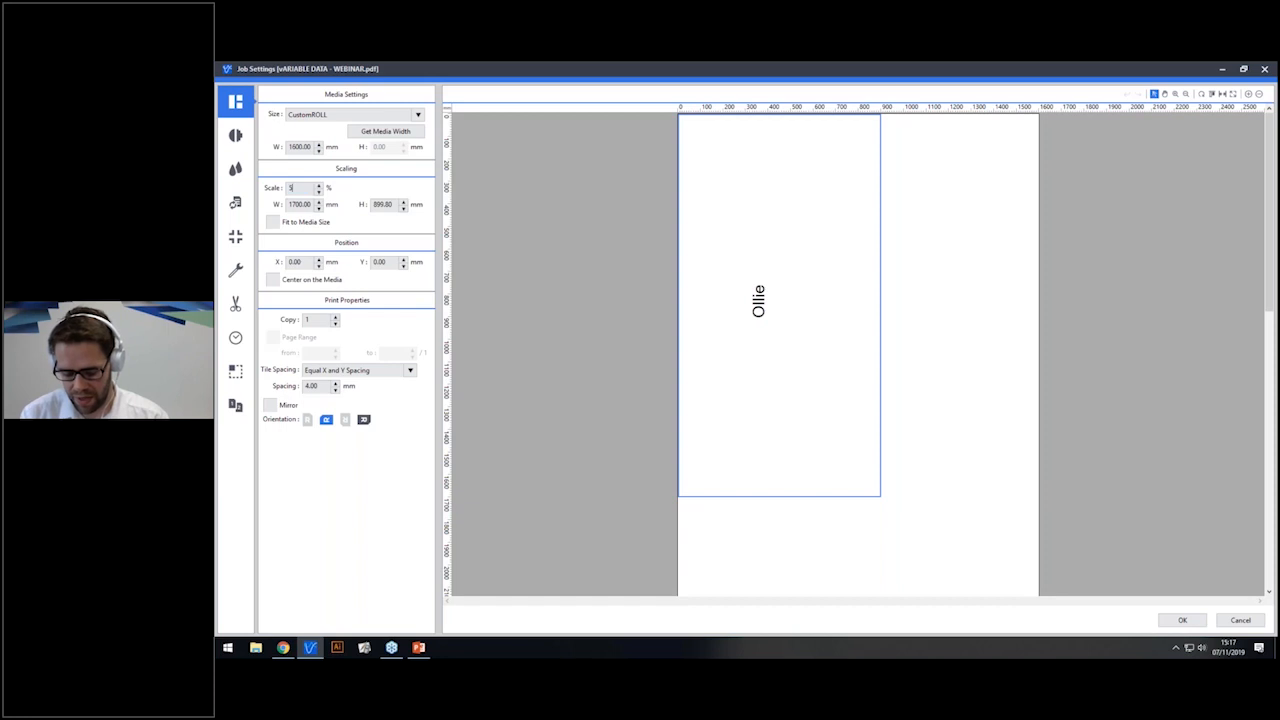
text(00)
key(Return)
click(1201, 94)
click(1175, 94)
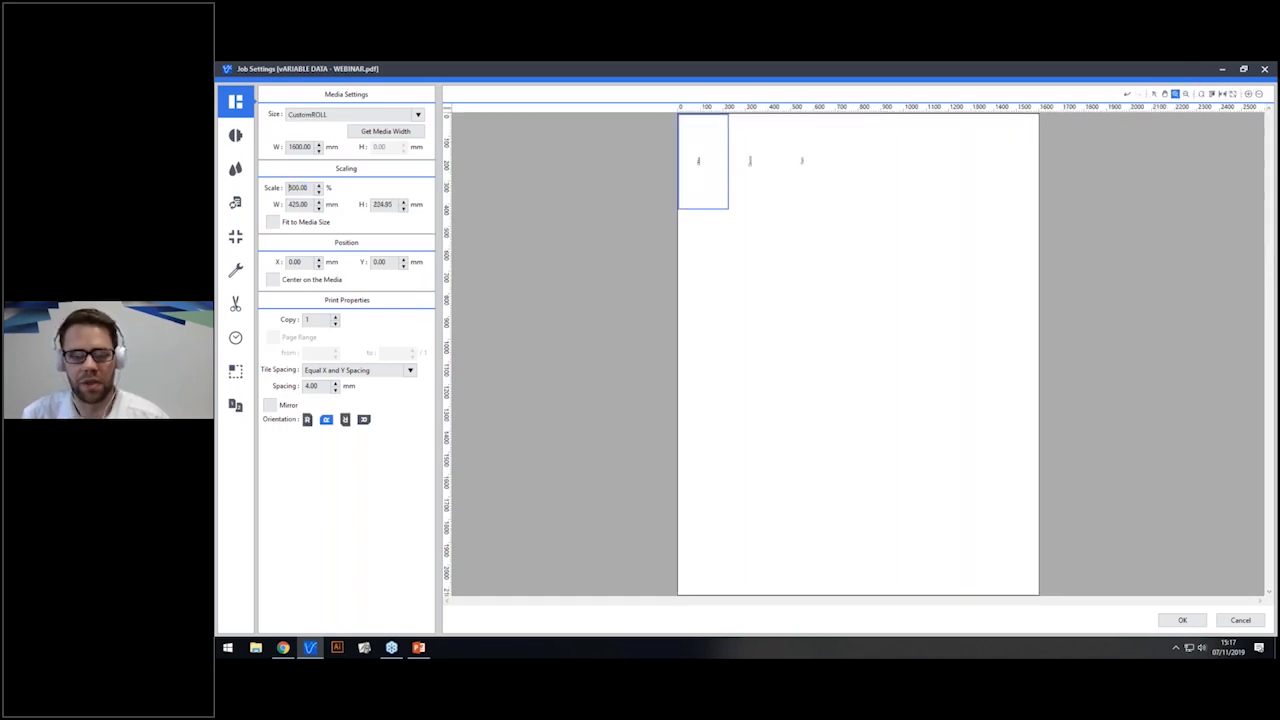
click(750, 160)
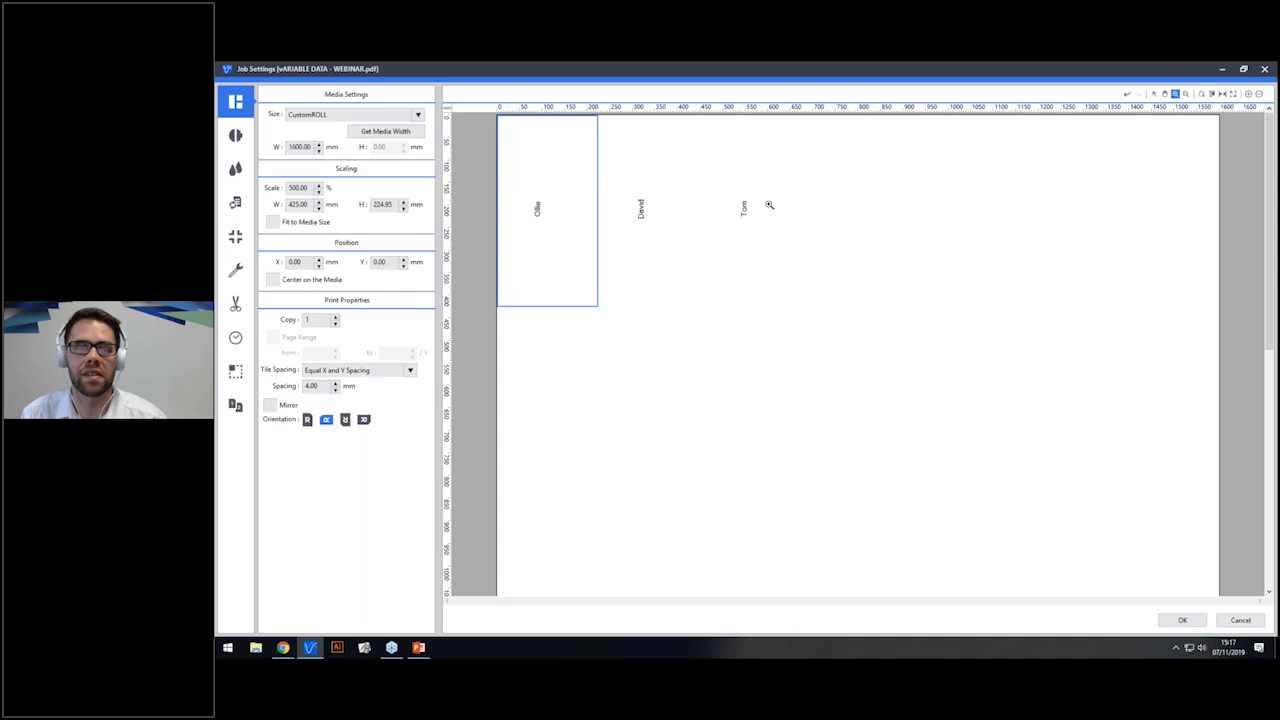
Return to the variable data settings, select the whole Name column and keep its type as Text.
click(236, 405)
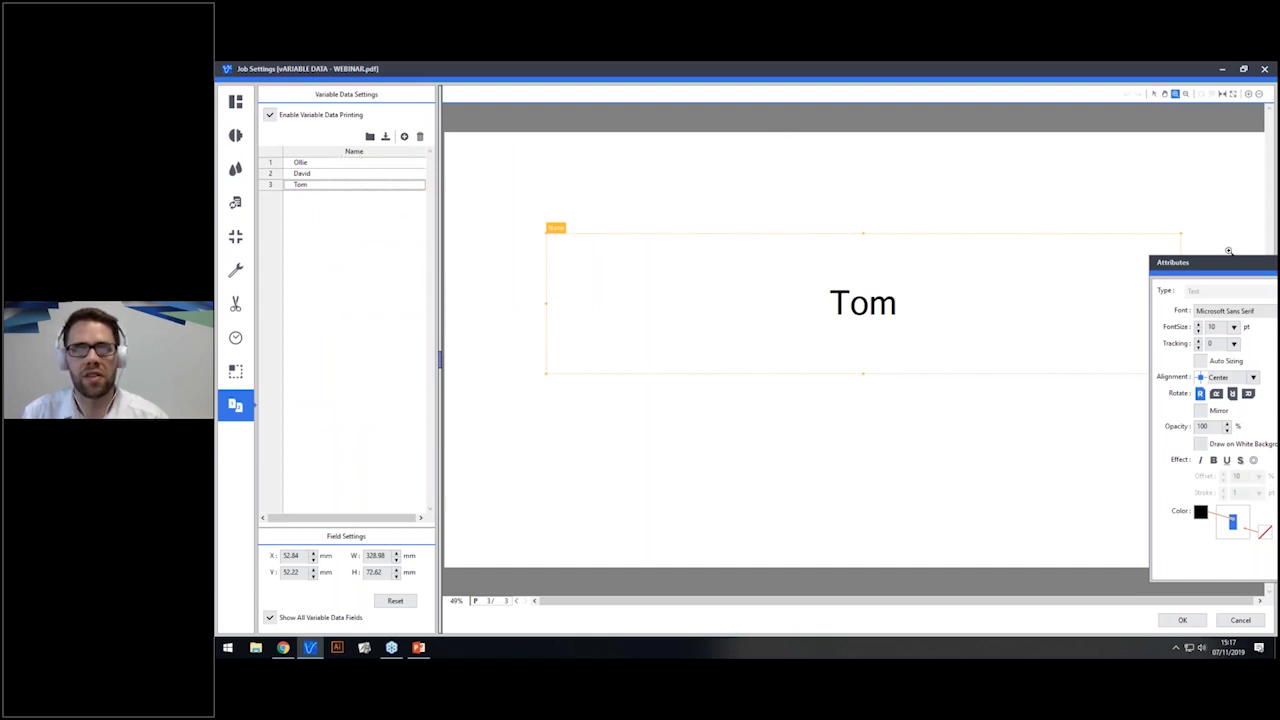
drag(1208, 265, 1126, 177)
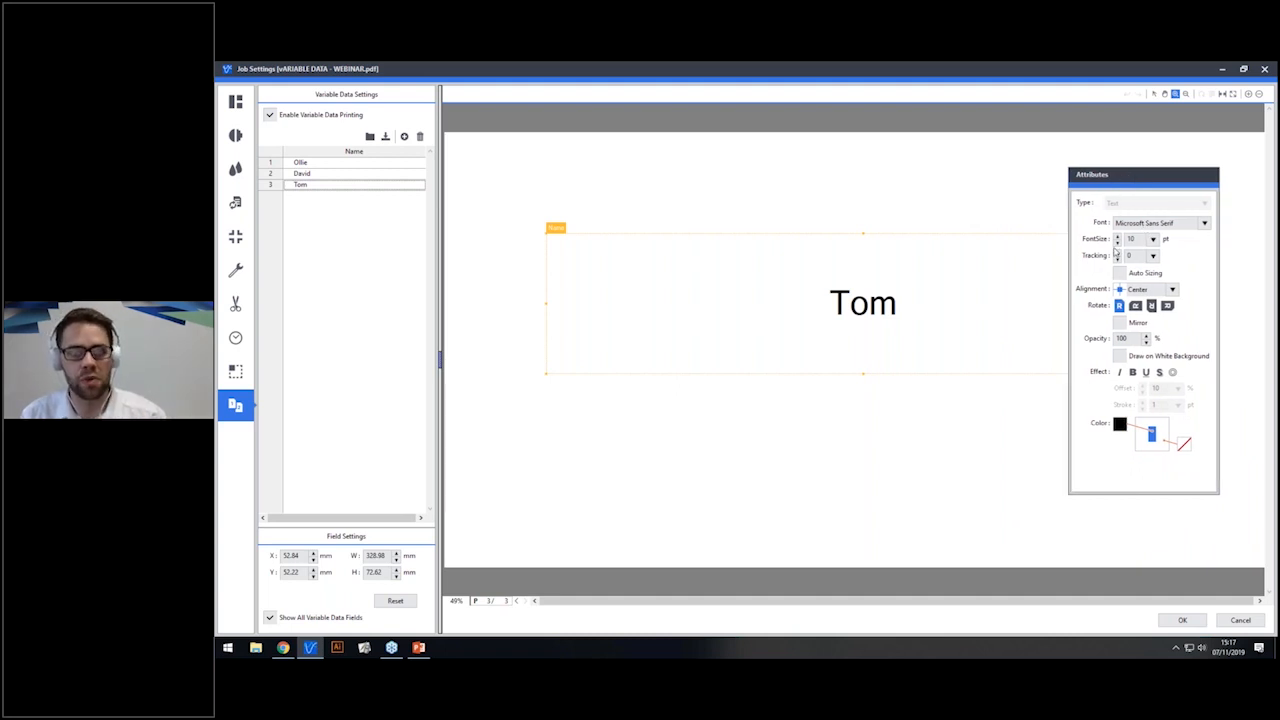
click(355, 152)
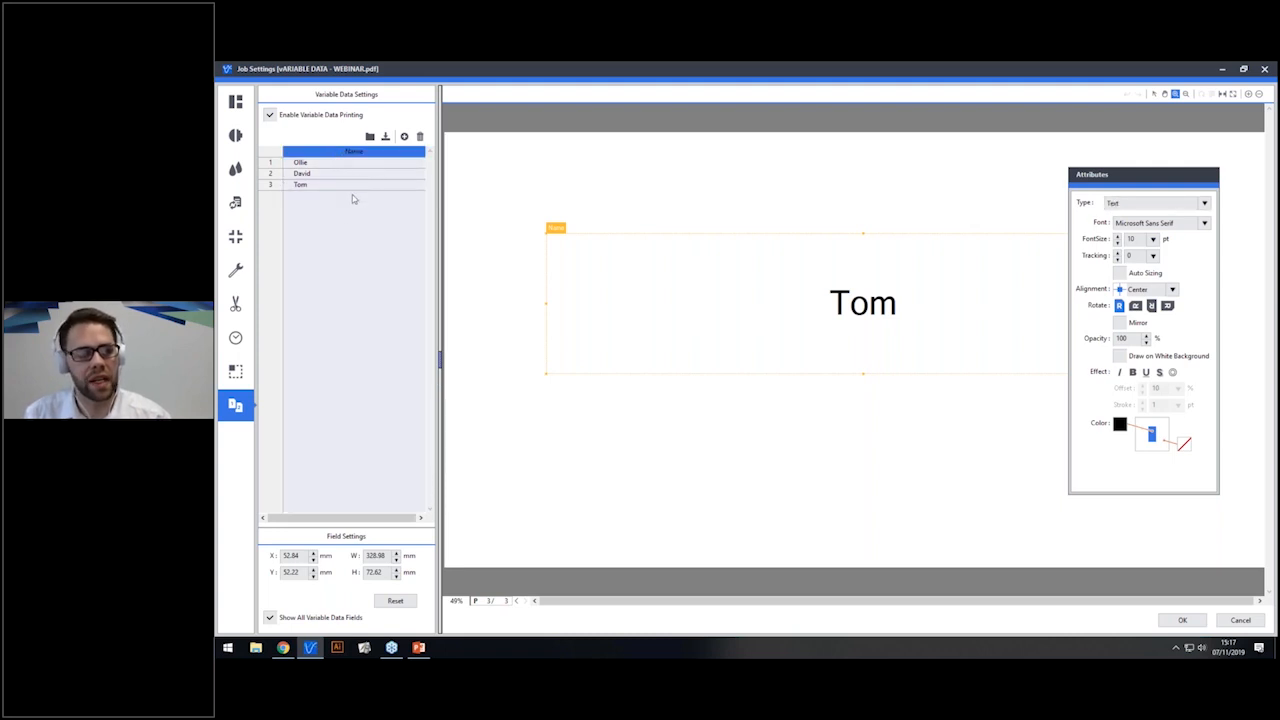
click(316, 186)
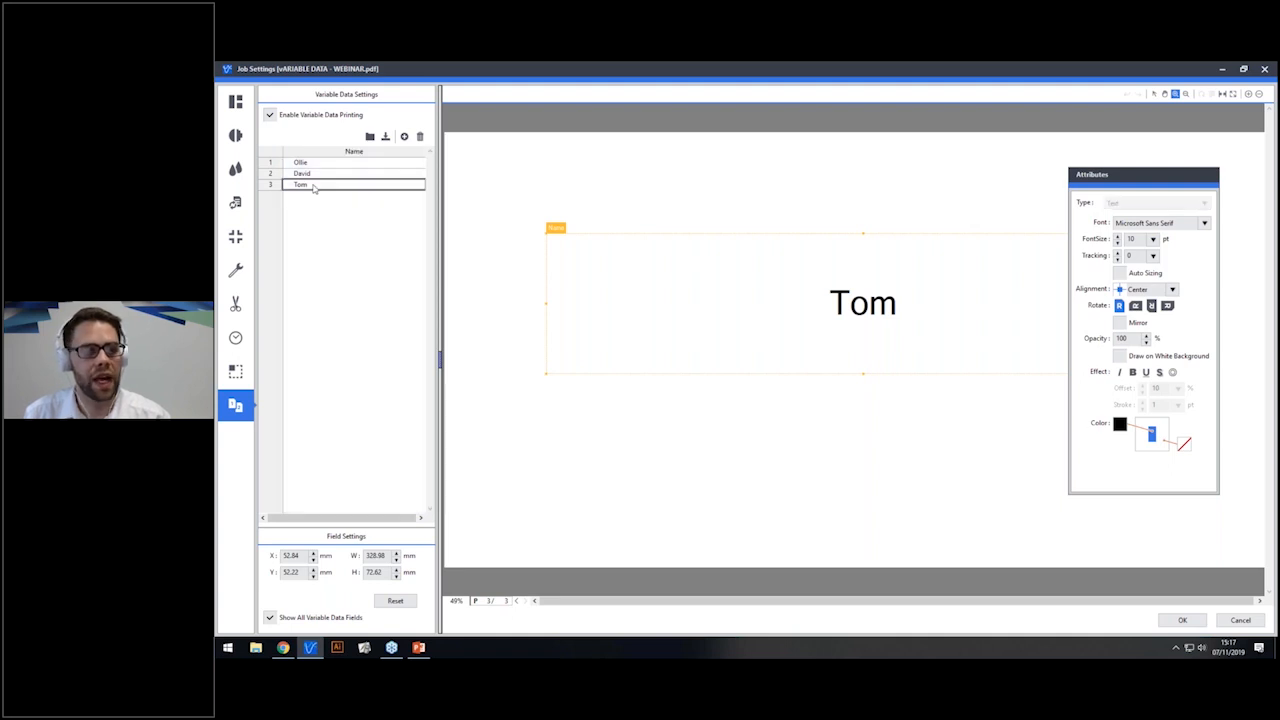
click(315, 174)
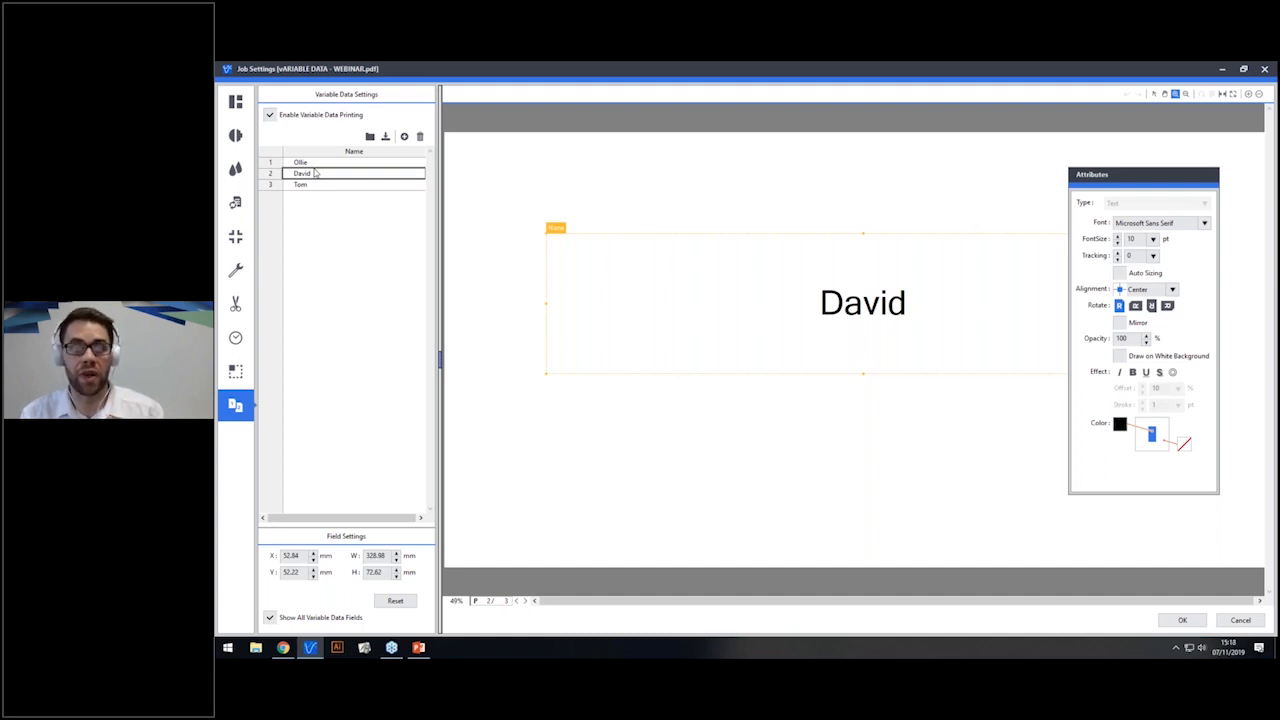
click(336, 152)
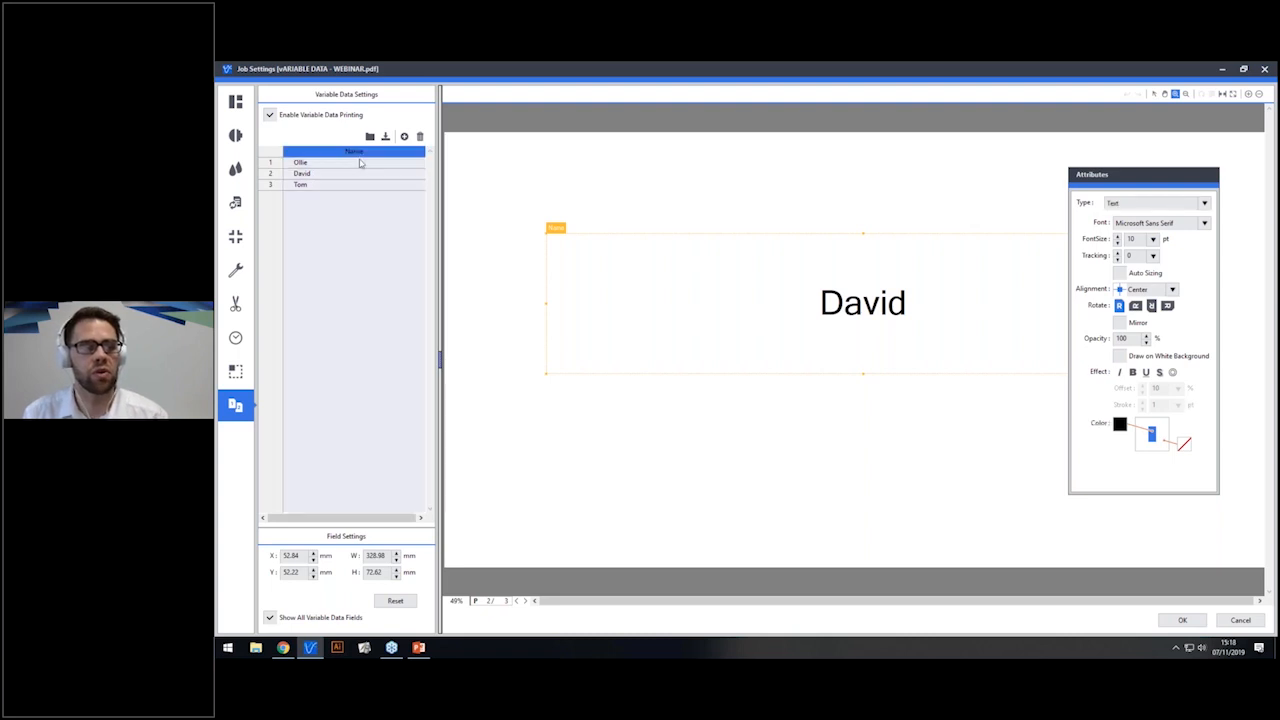
click(1146, 204)
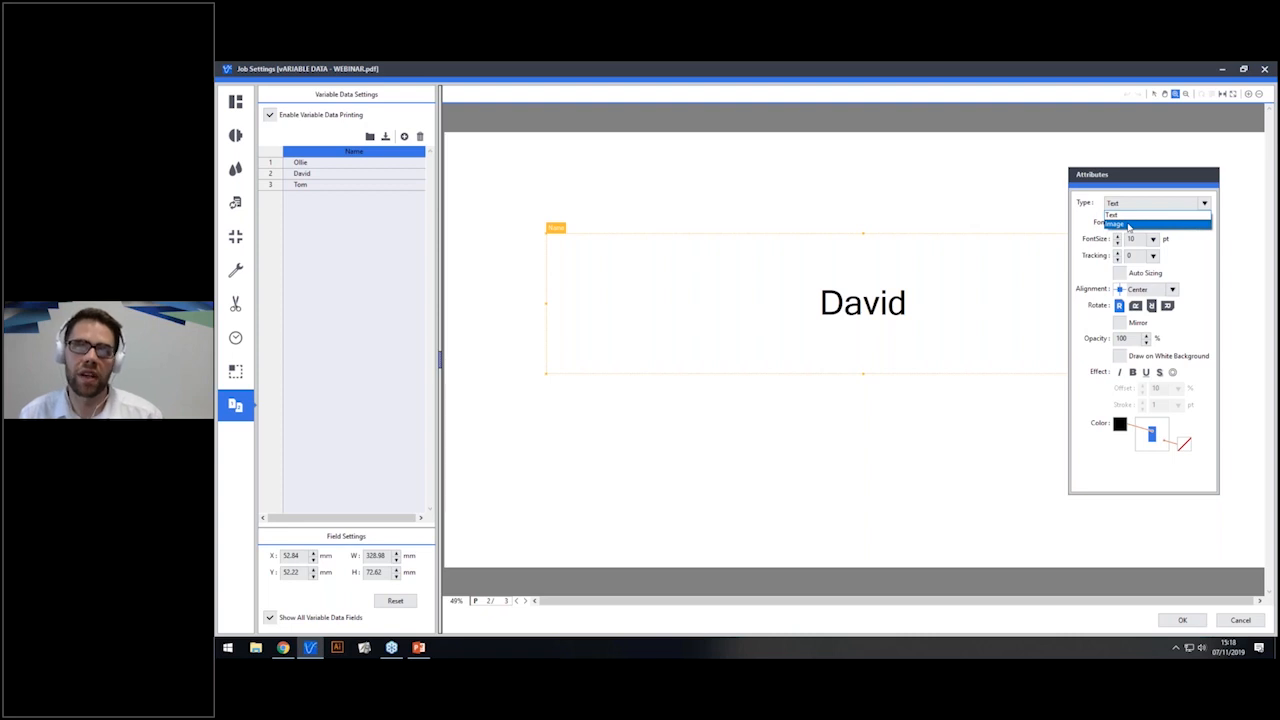
click(1126, 213)
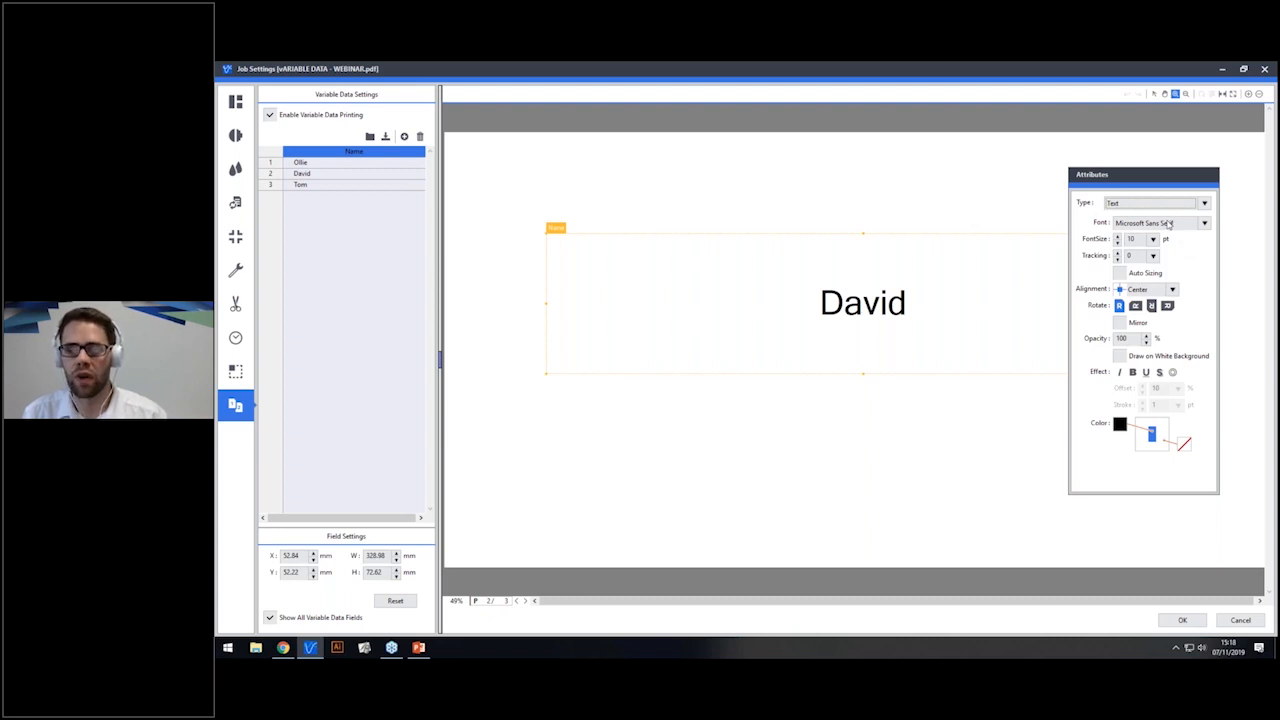
Format the Name column's text in Rockwell at 50 pt with Auto Sizing enabled.
click(1168, 224)
scroll(1160, 360, down, 4)
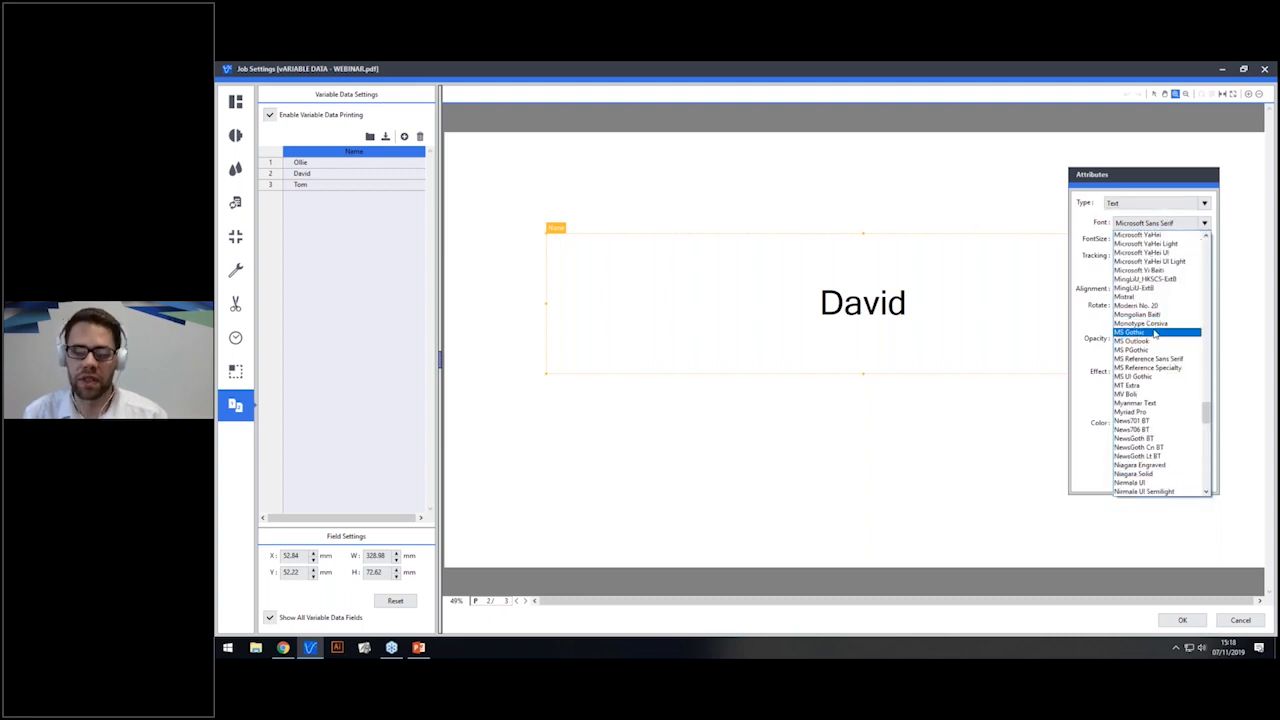
scroll(1156, 336, down, 7)
scroll(1156, 335, down, 8)
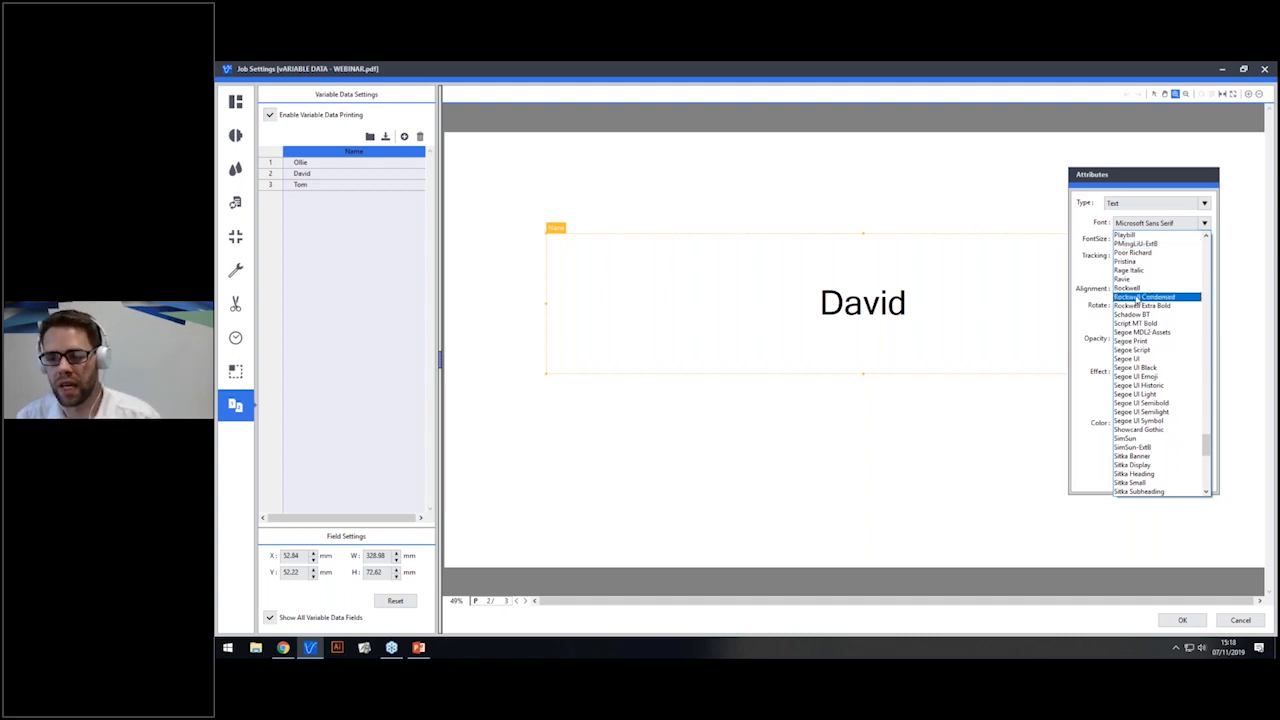
click(1137, 290)
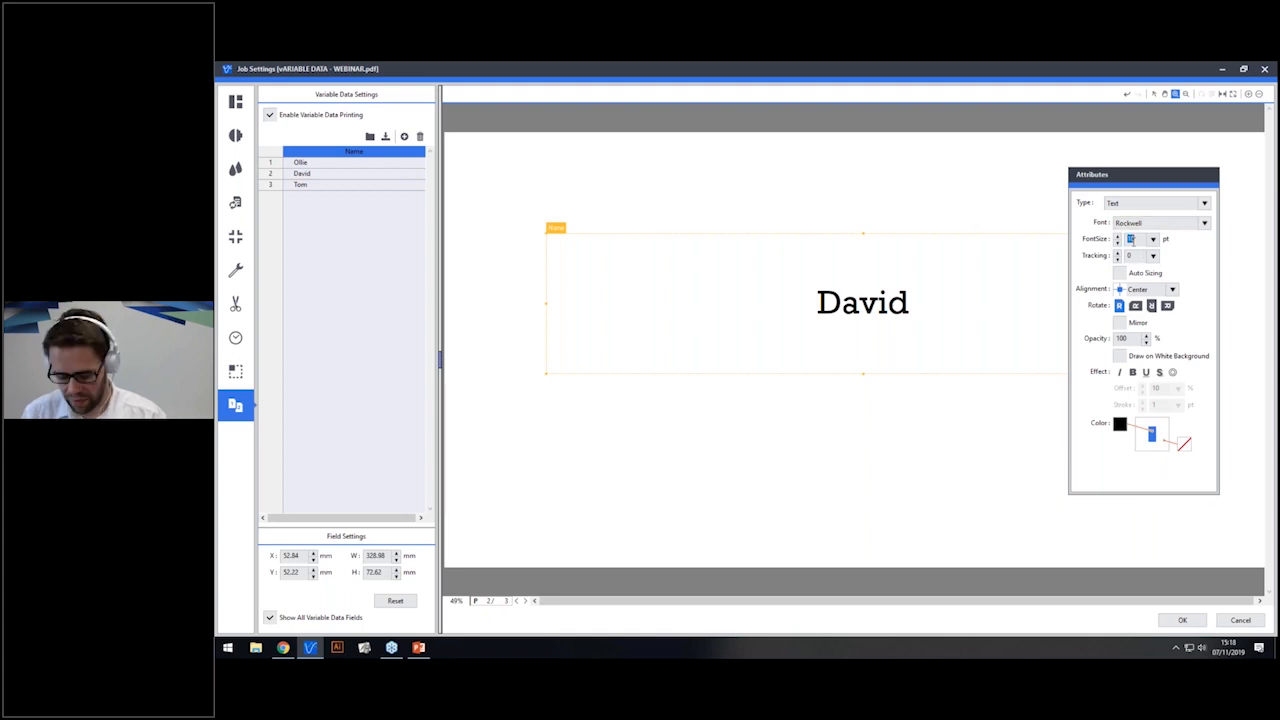
text(50)
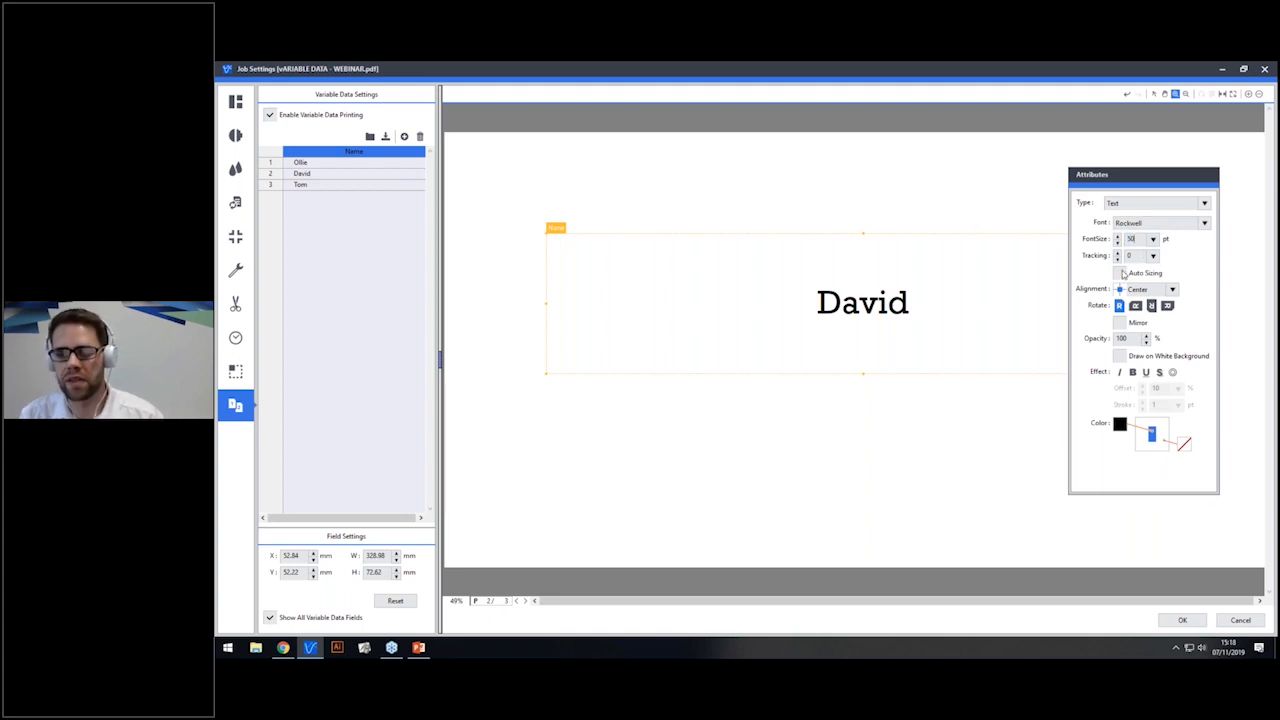
click(1120, 273)
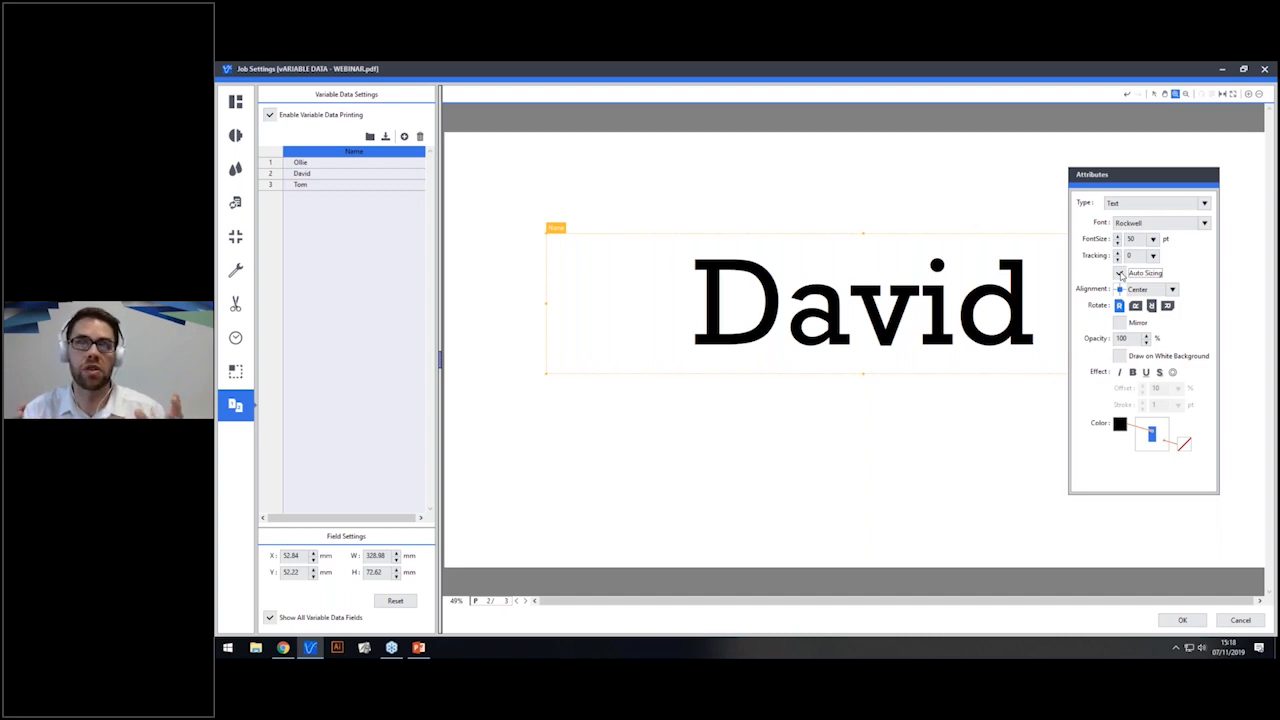
Try the Top and Left alignments on the Name text, and return it to Center.
click(1120, 273)
click(1166, 292)
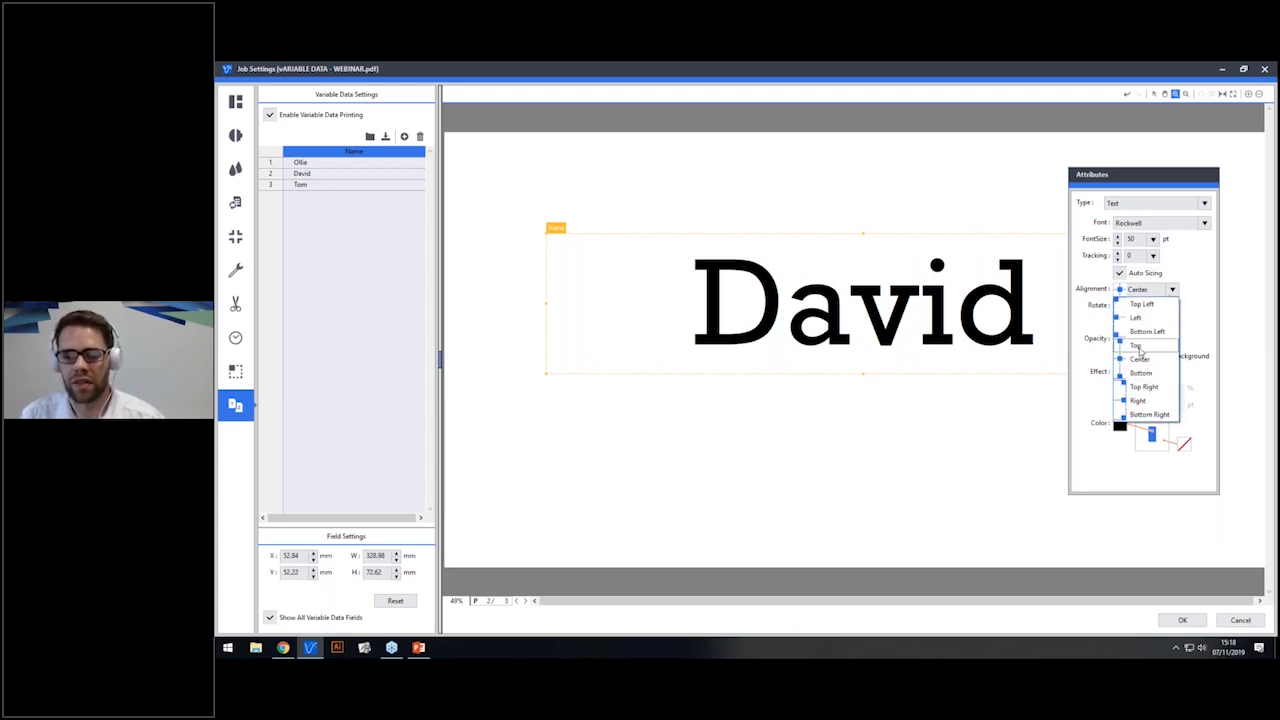
click(1140, 347)
click(1147, 293)
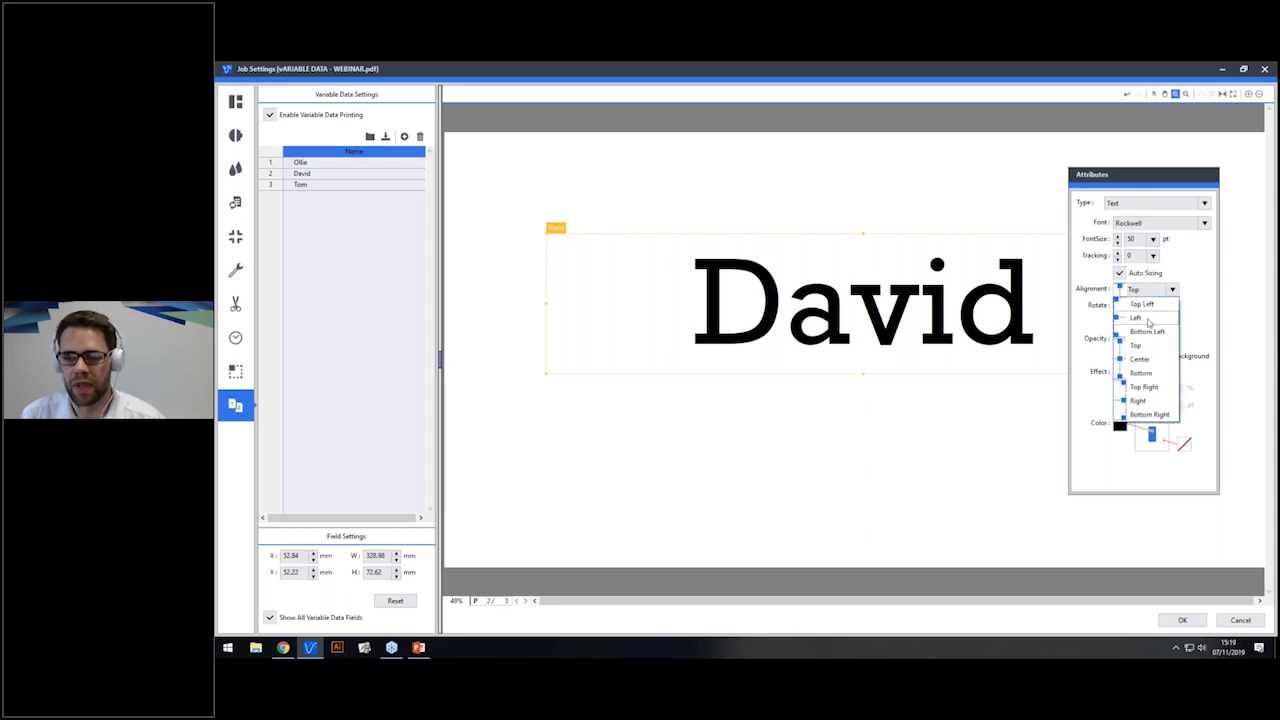
click(1140, 318)
click(1150, 289)
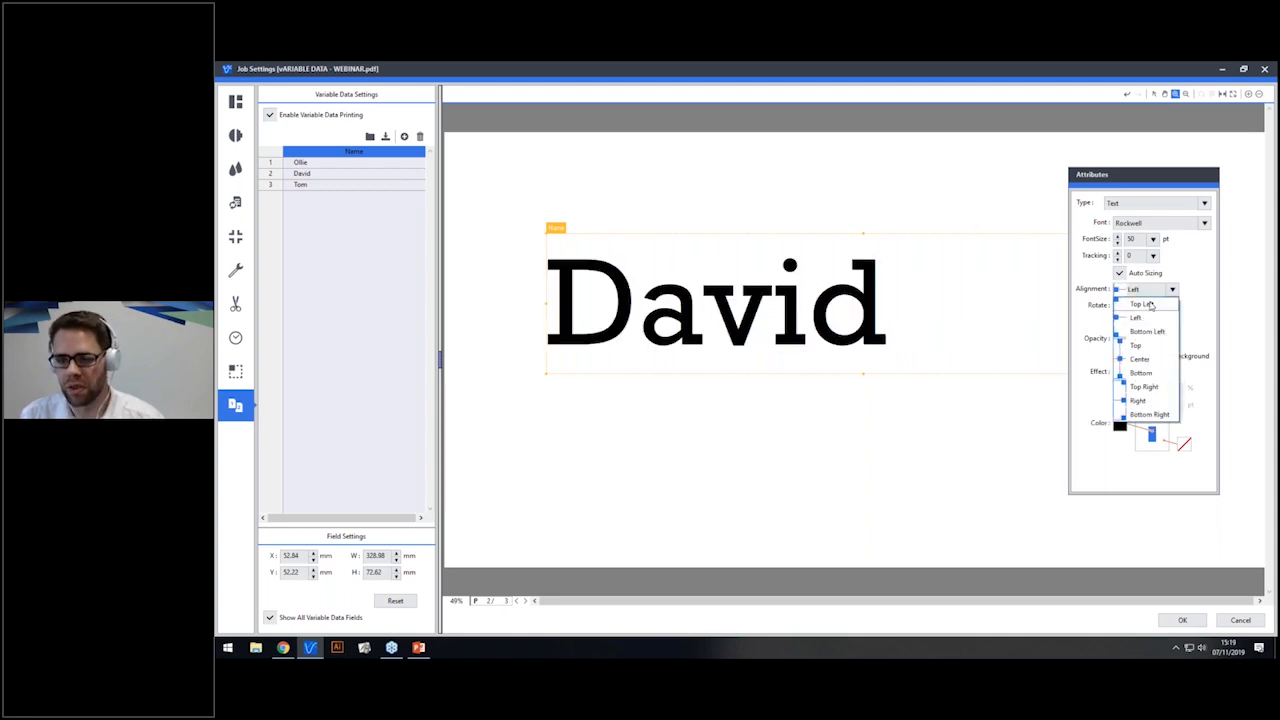
click(1149, 362)
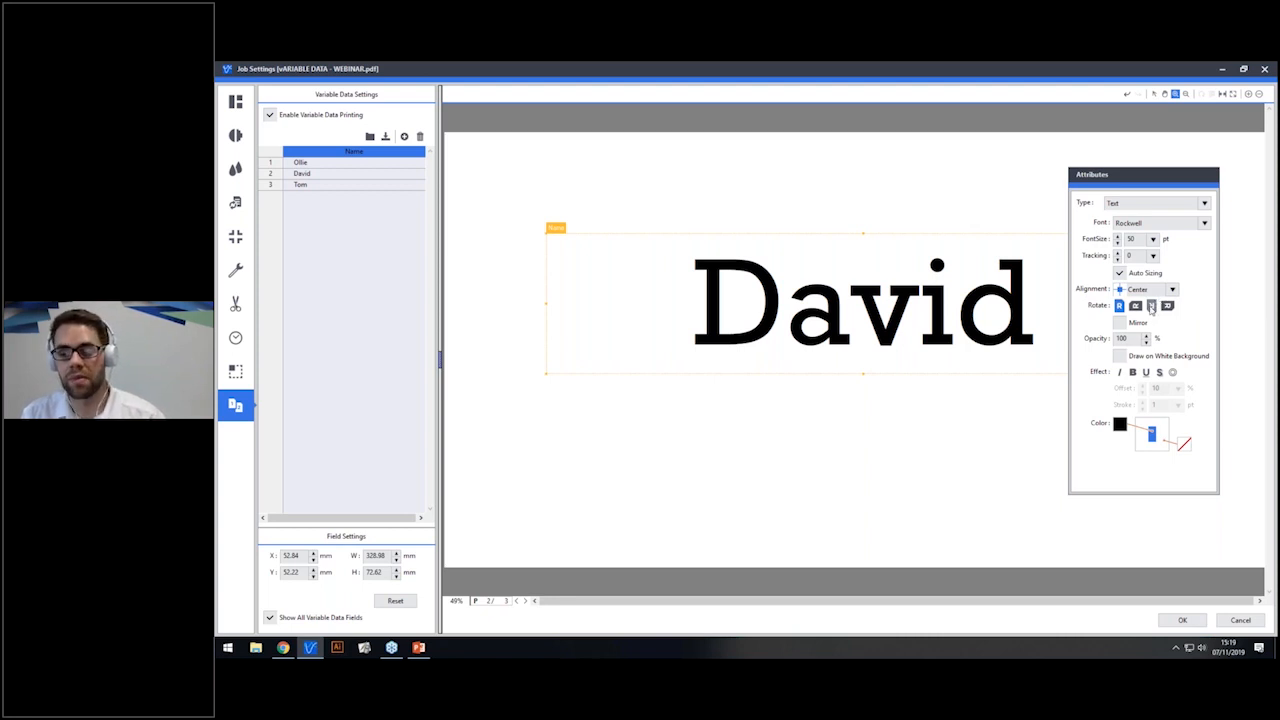
Try rotating the Name text upside down and mirroring it, and restore both settings.
click(1151, 306)
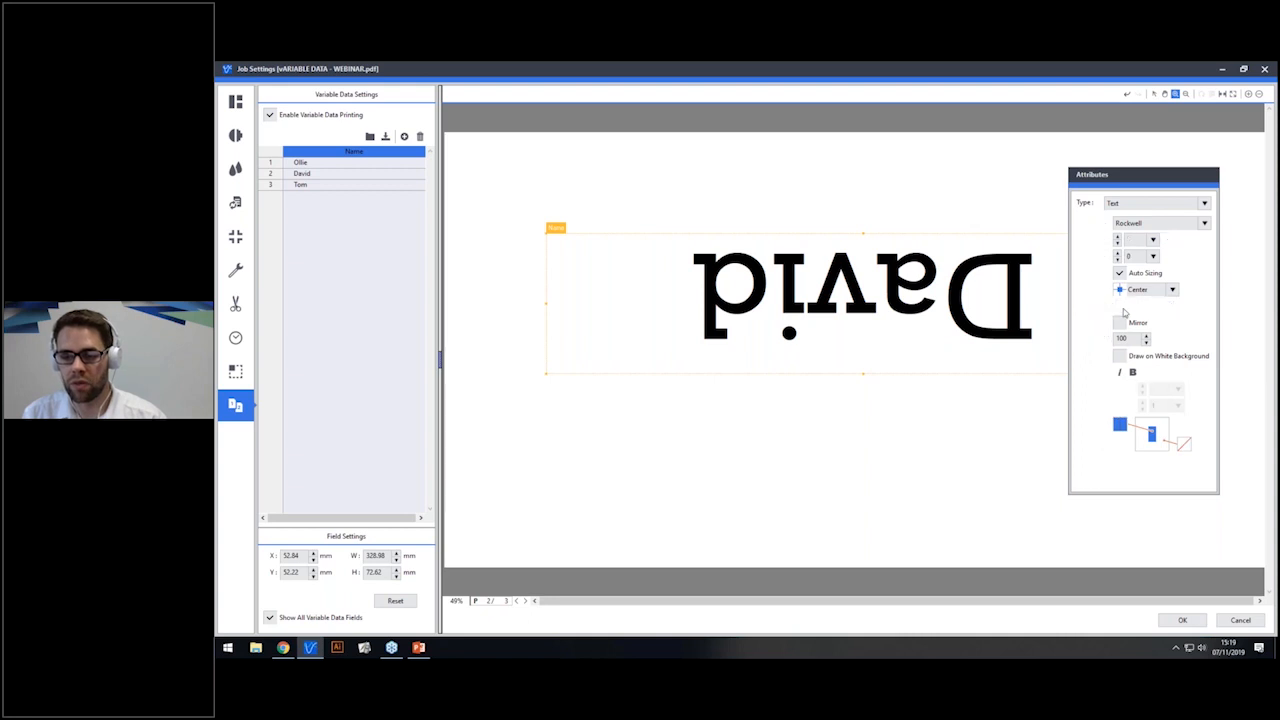
click(1120, 307)
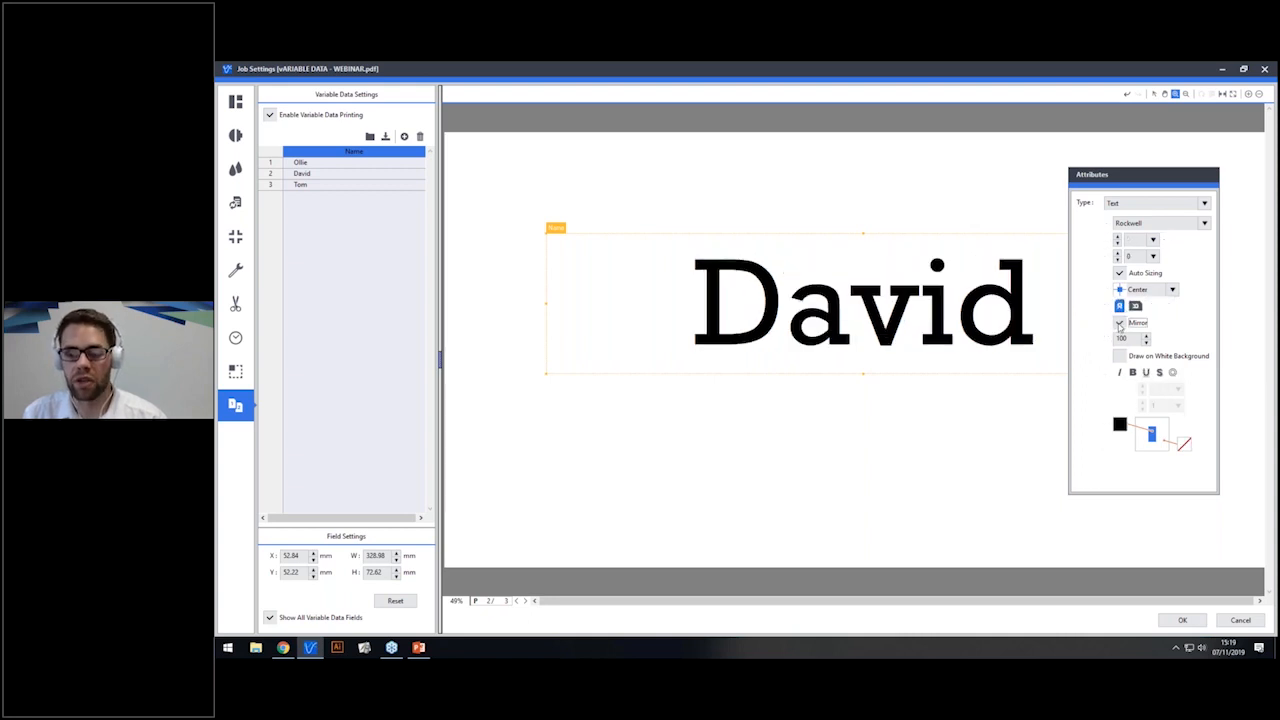
click(1119, 323)
click(1119, 323)
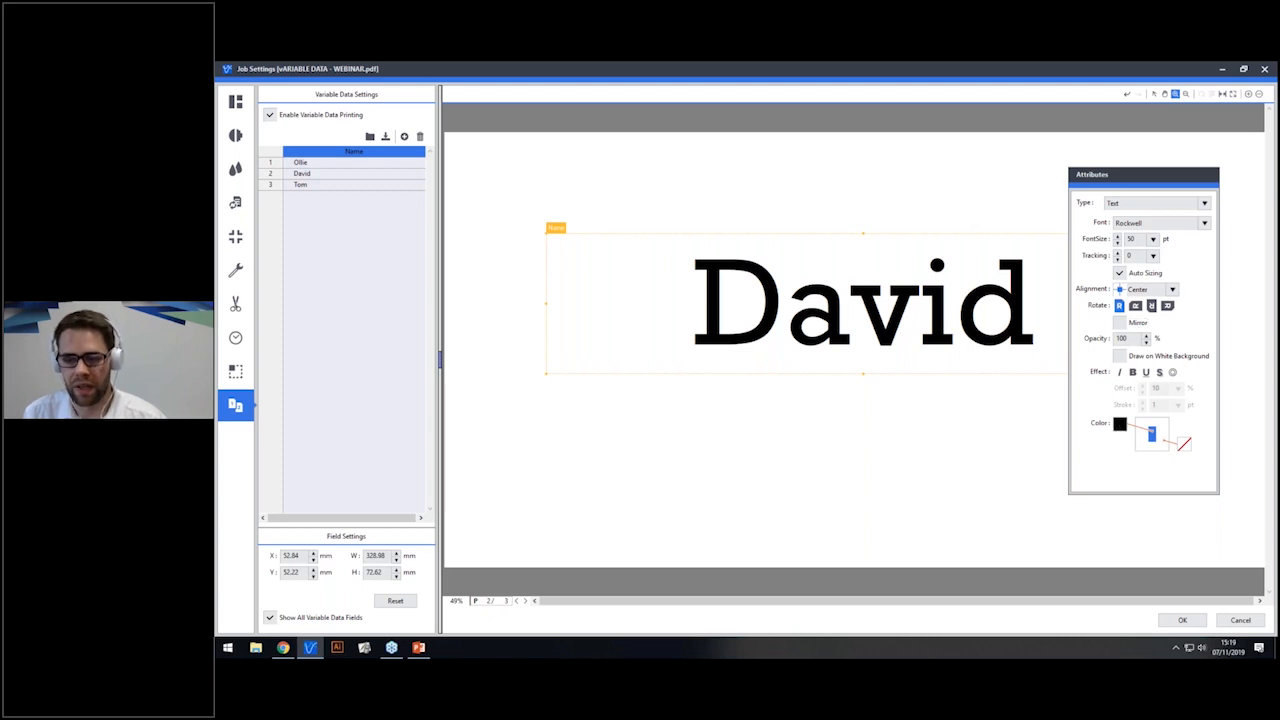
Try the Transparent color space for the Name text's color, and return it to CMYK.
click(1120, 427)
click(1163, 290)
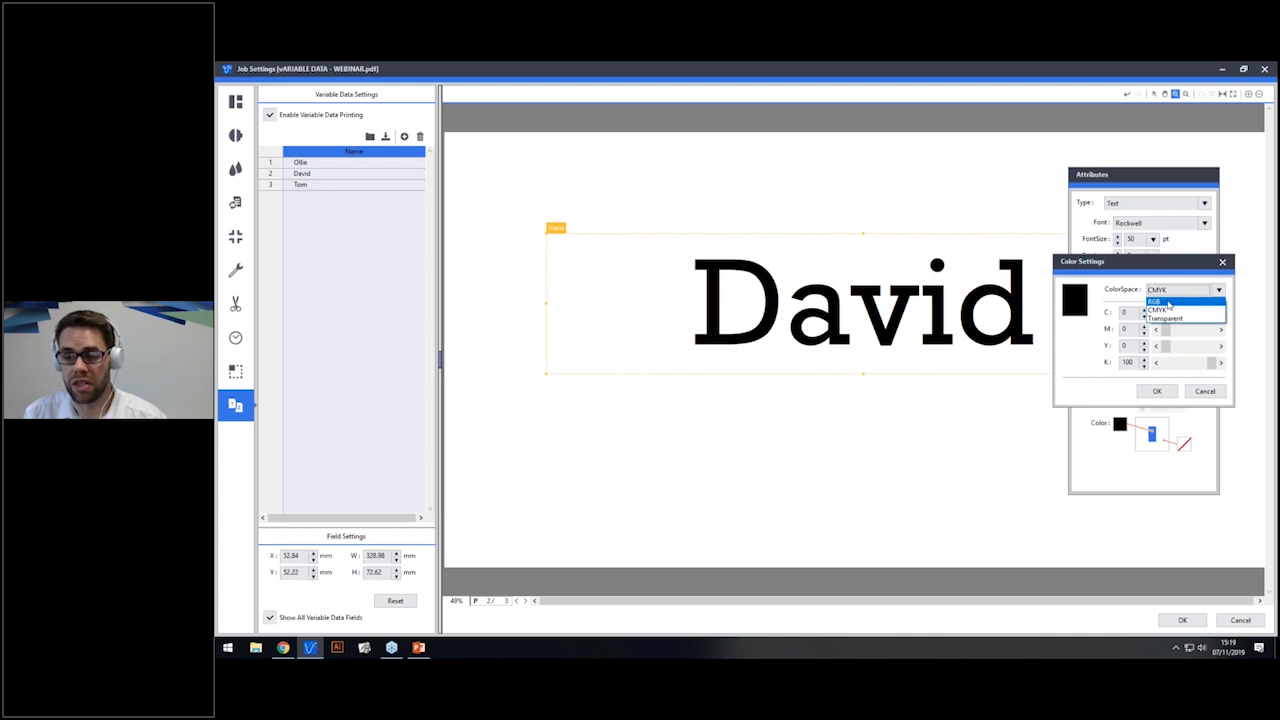
click(1166, 318)
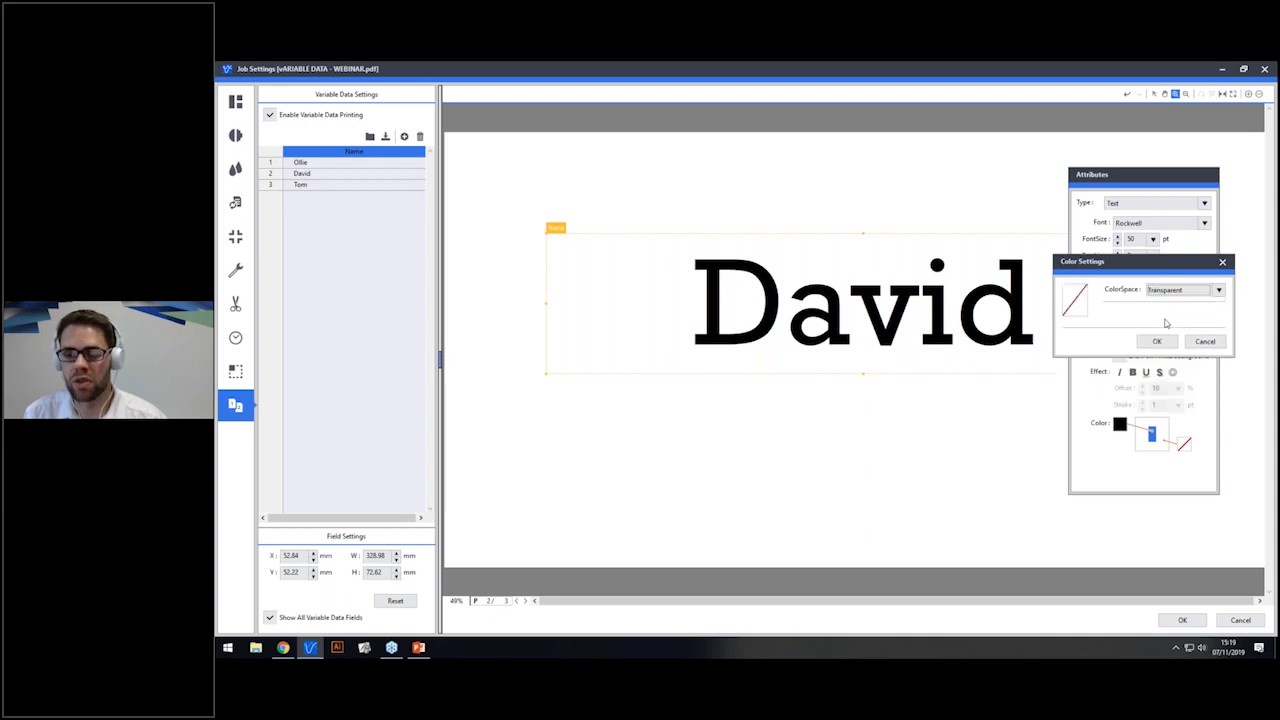
click(1167, 290)
click(1168, 307)
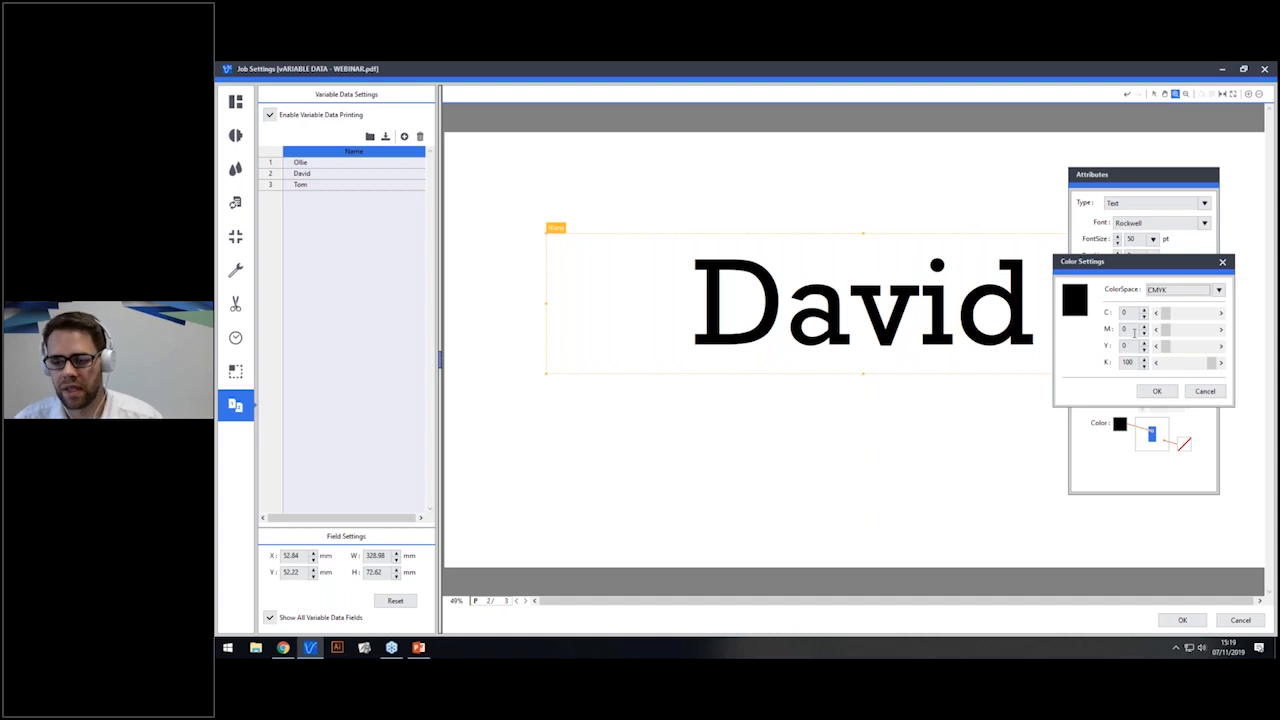
click(1157, 391)
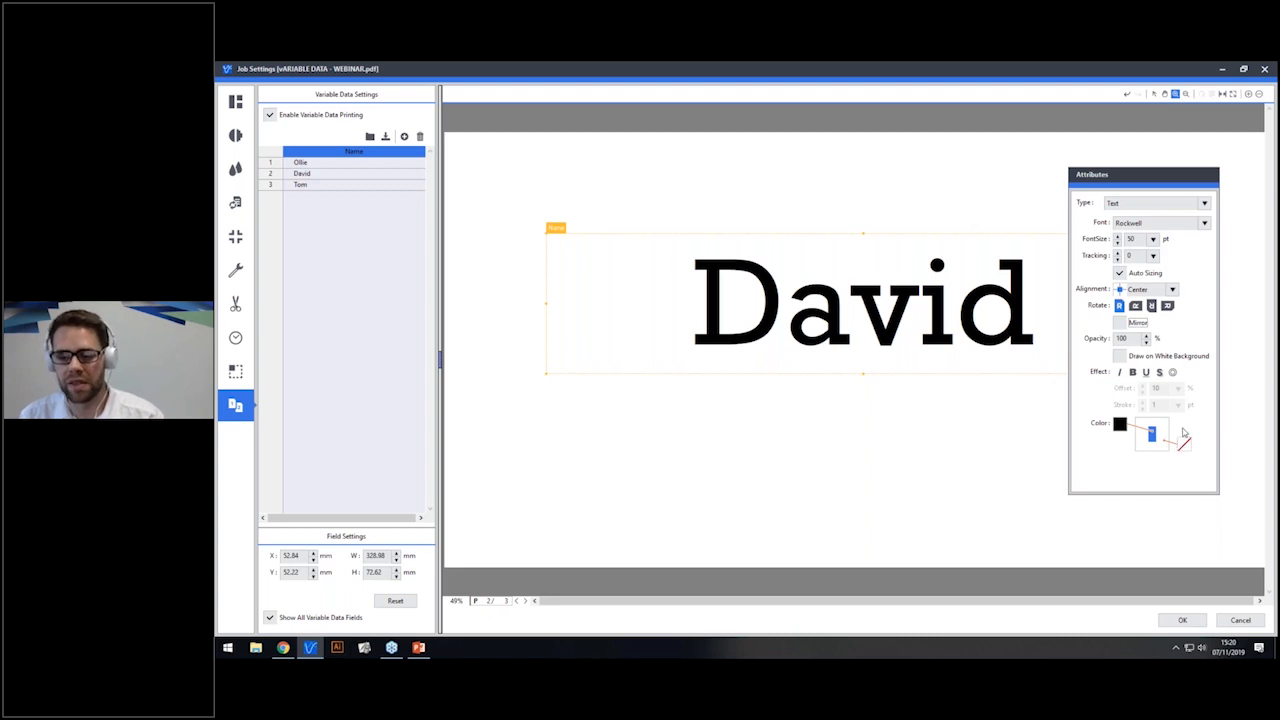
Check the formatted name copies in the job layout and accept the job settings.
click(754, 460)
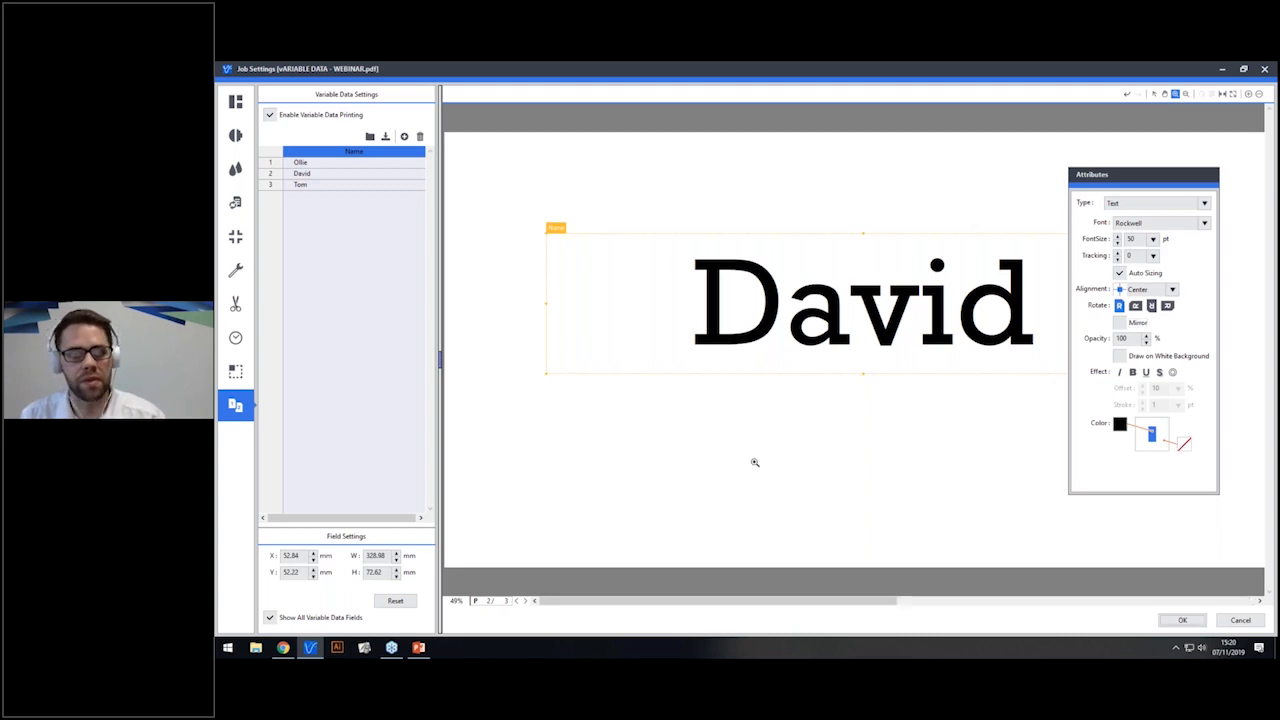
click(237, 104)
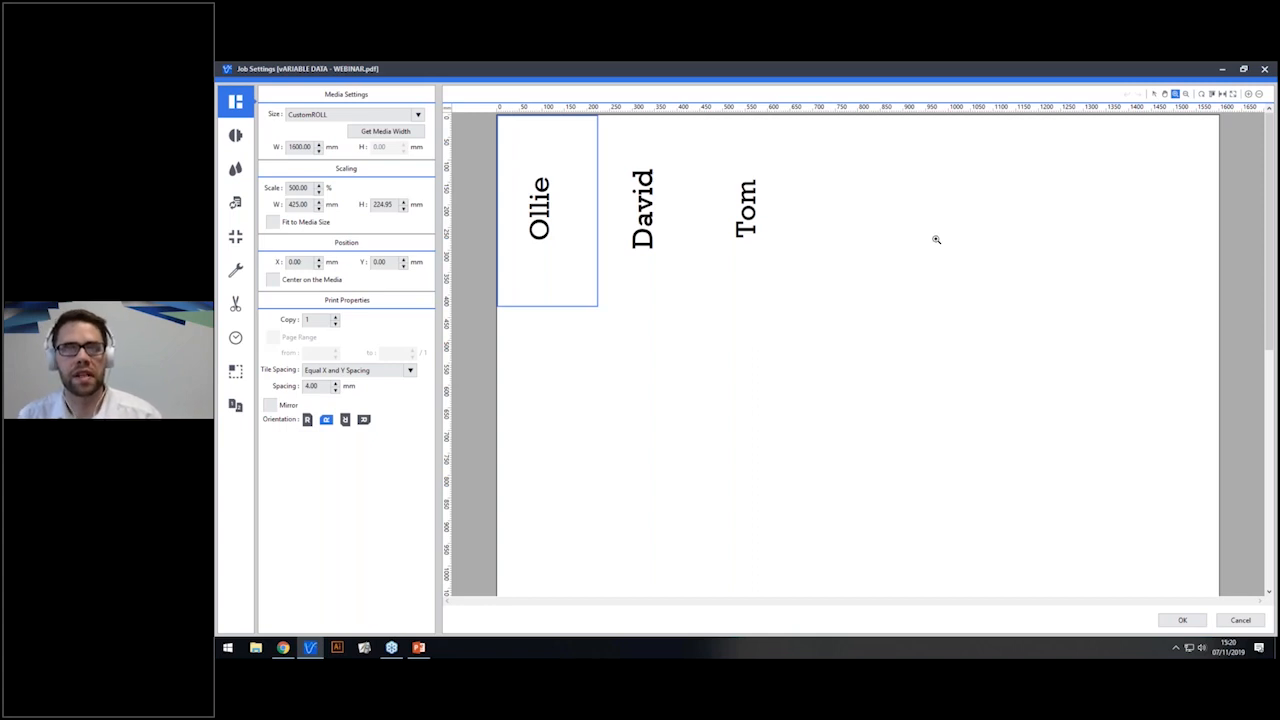
click(1181, 621)
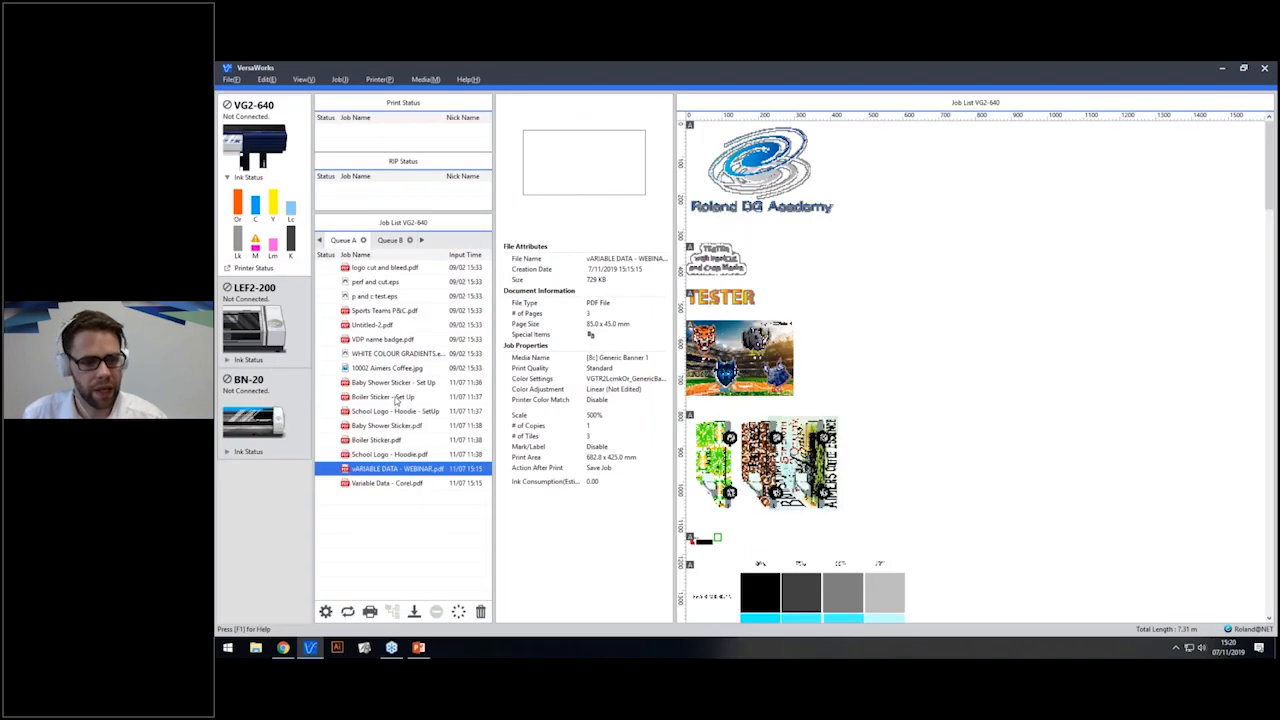
View the sticker layout of the prepared Boiler Sticker - Set Up job and close its settings.
click(397, 397)
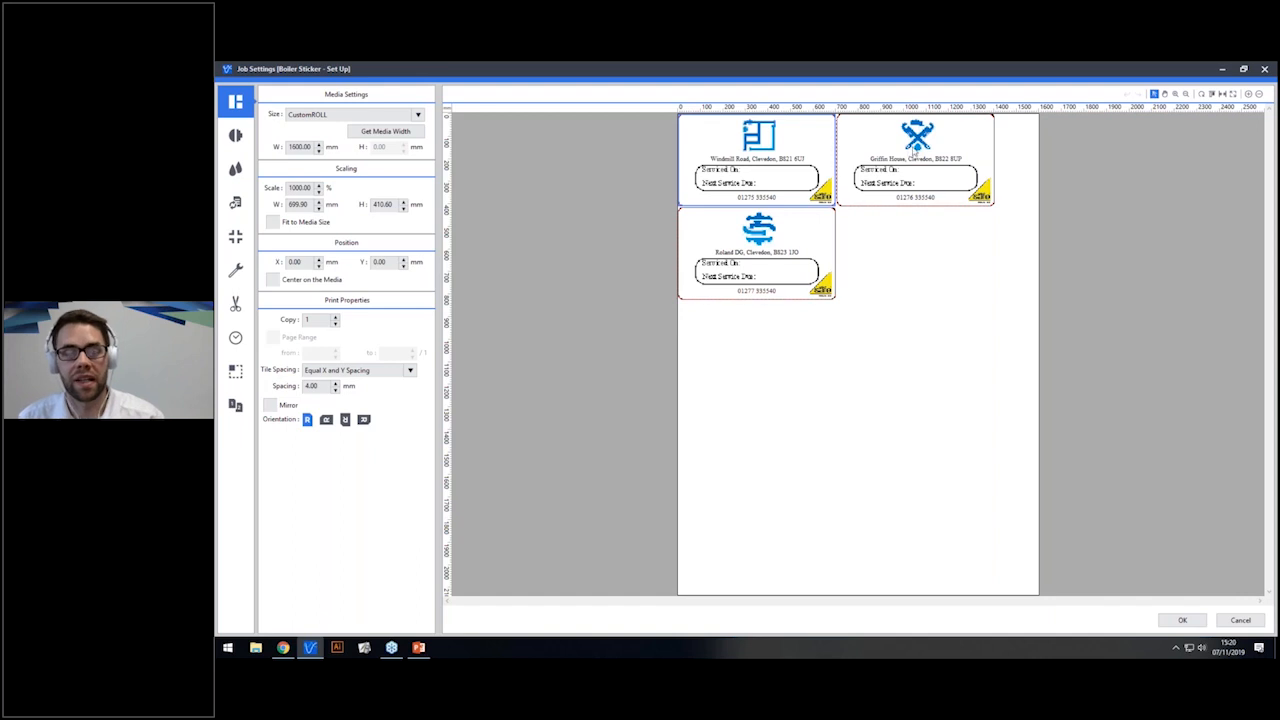
click(1180, 621)
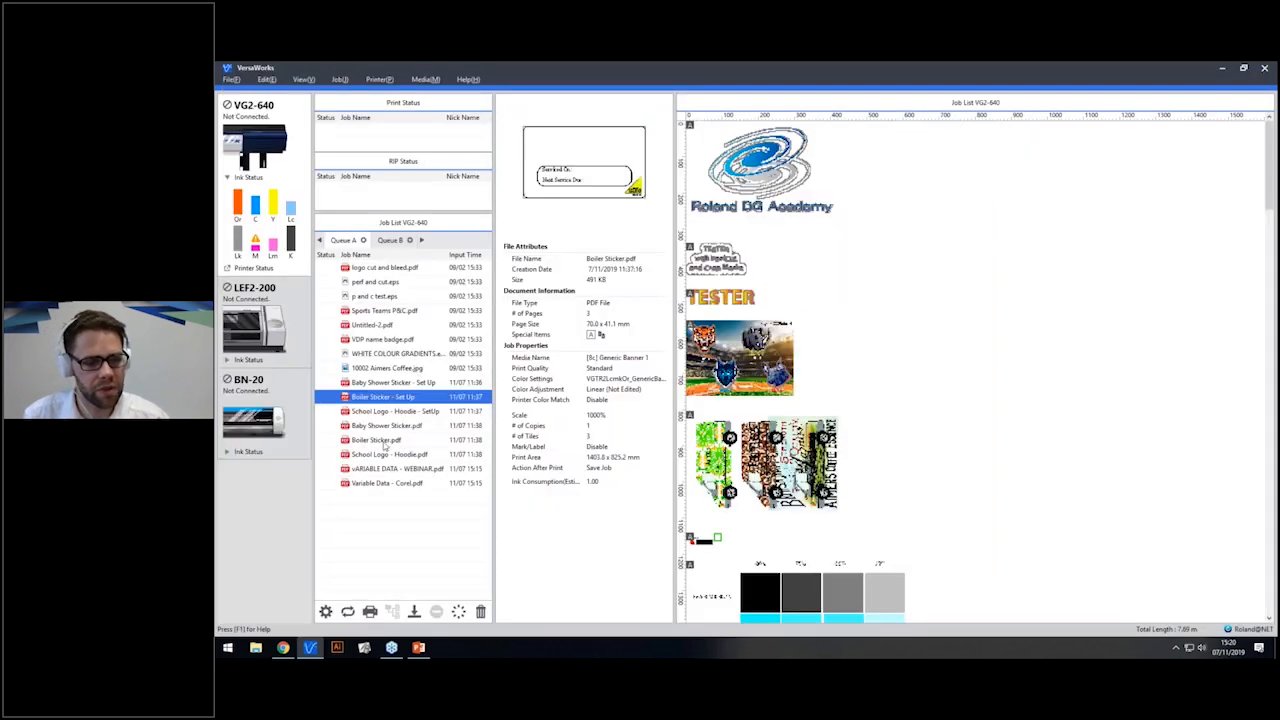
Open the Boiler Sticker.pdf job settings, enable variable data printing and show all variable data fields.
click(384, 444)
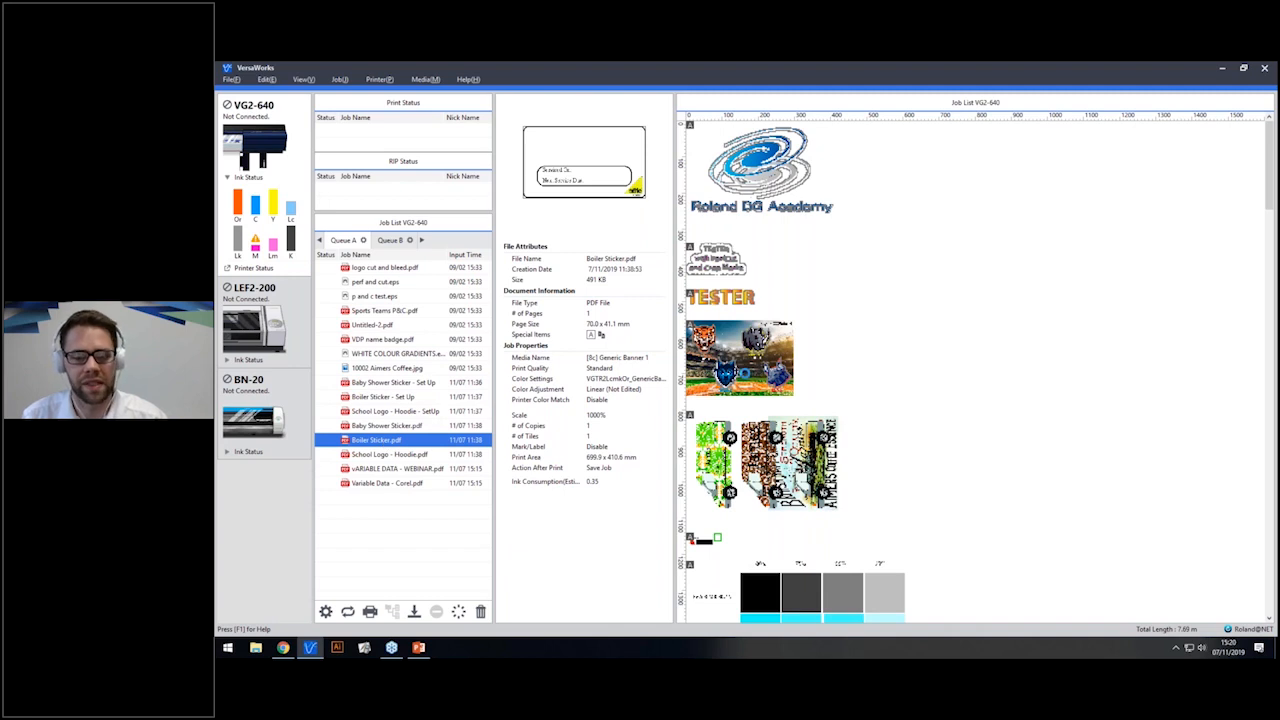
double_click(384, 440)
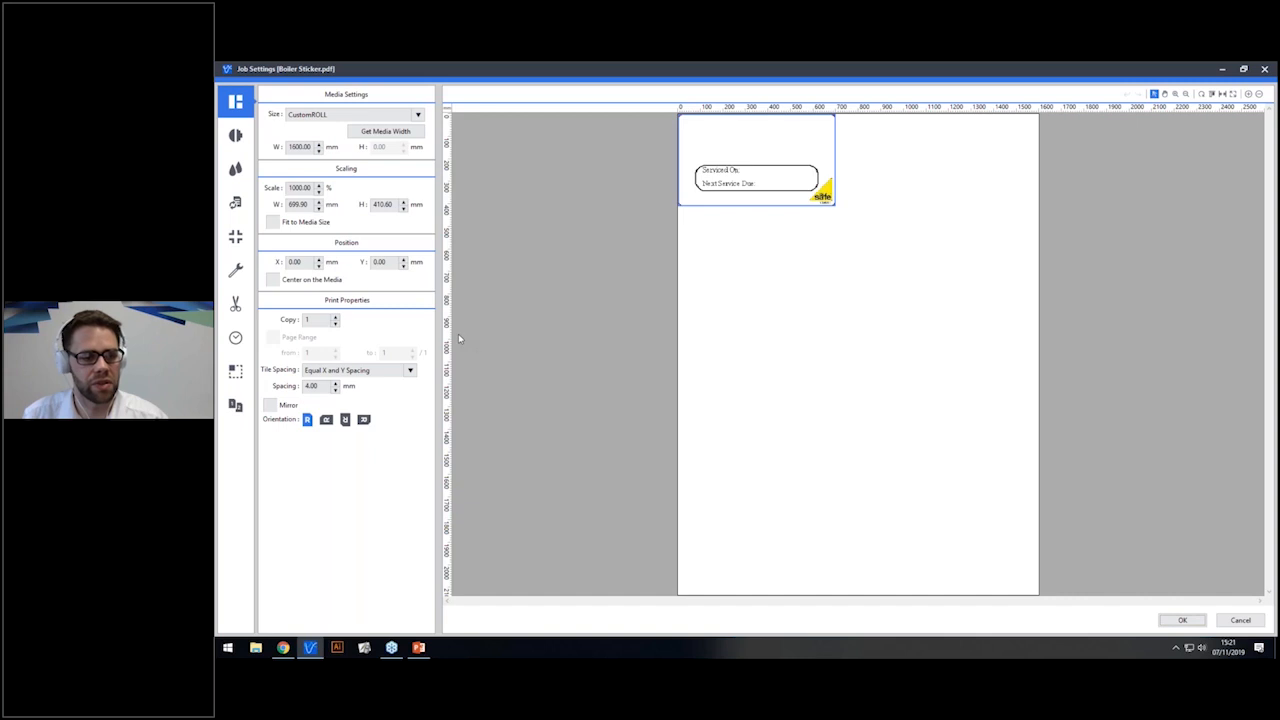
click(237, 405)
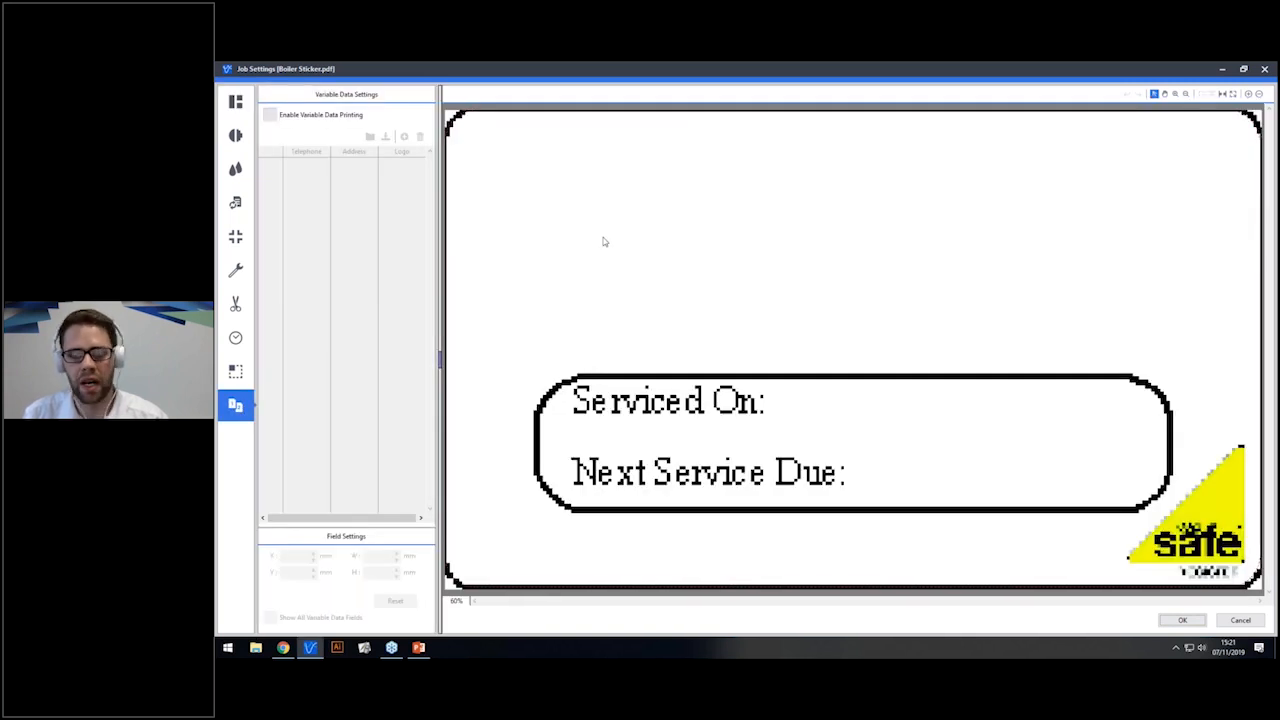
click(330, 117)
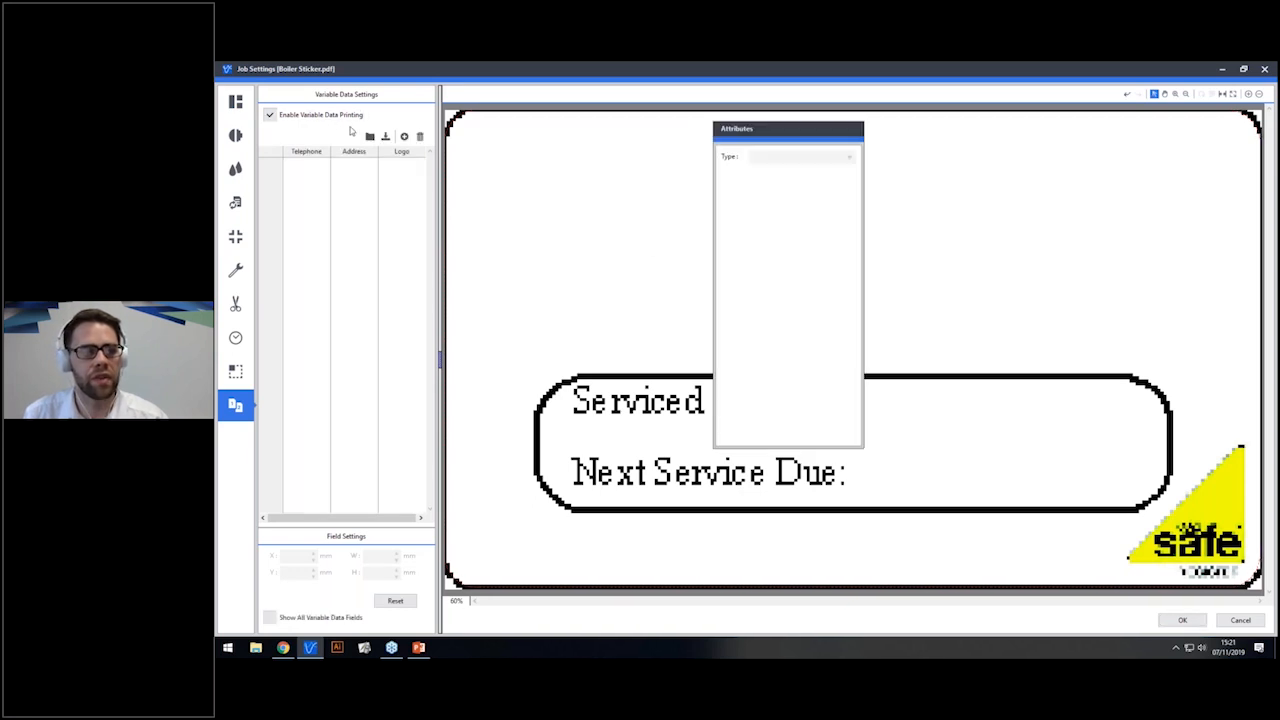
click(324, 620)
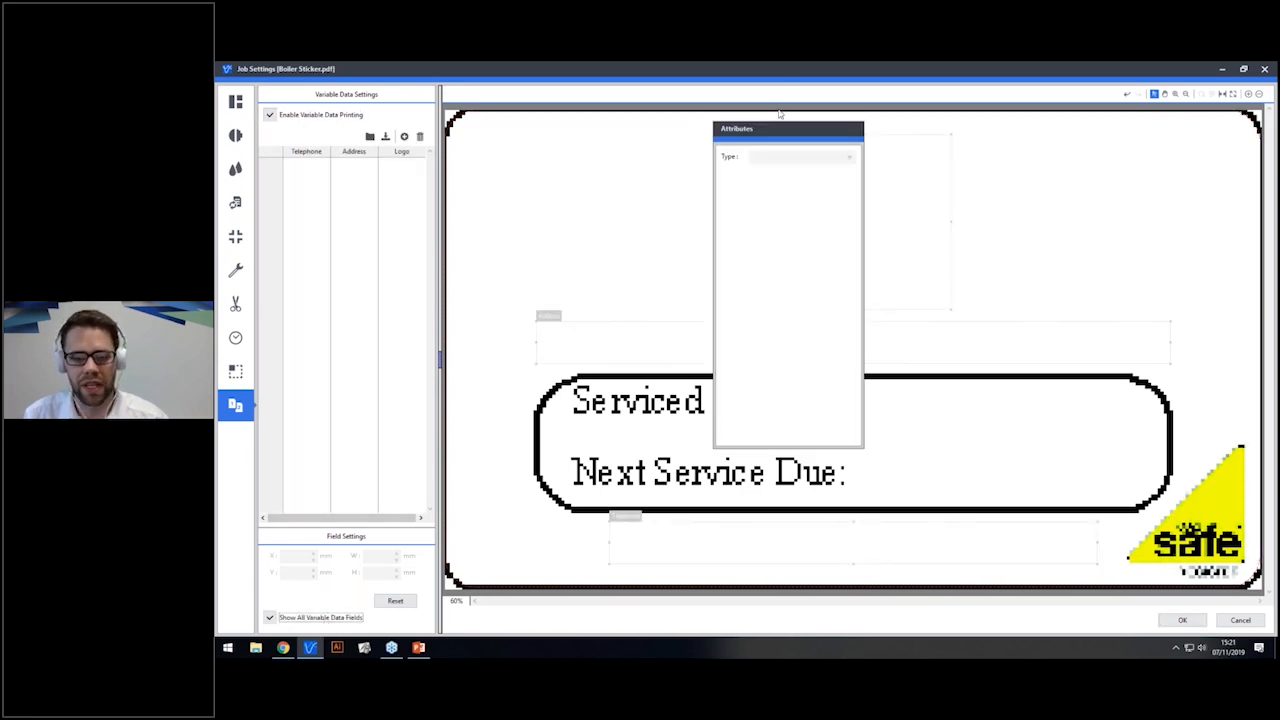
Uncover the sticker template from the Attributes window and examine its Logo and Address fields.
drag(770, 135, 417, 128)
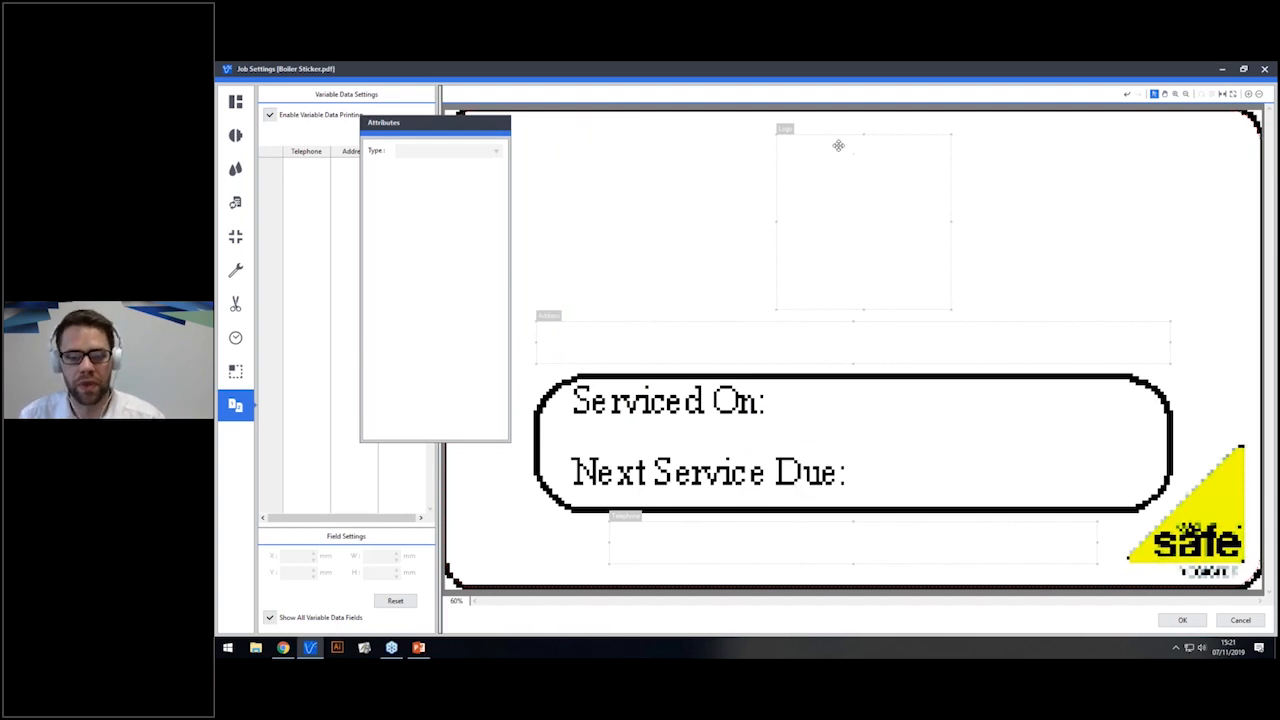
click(778, 138)
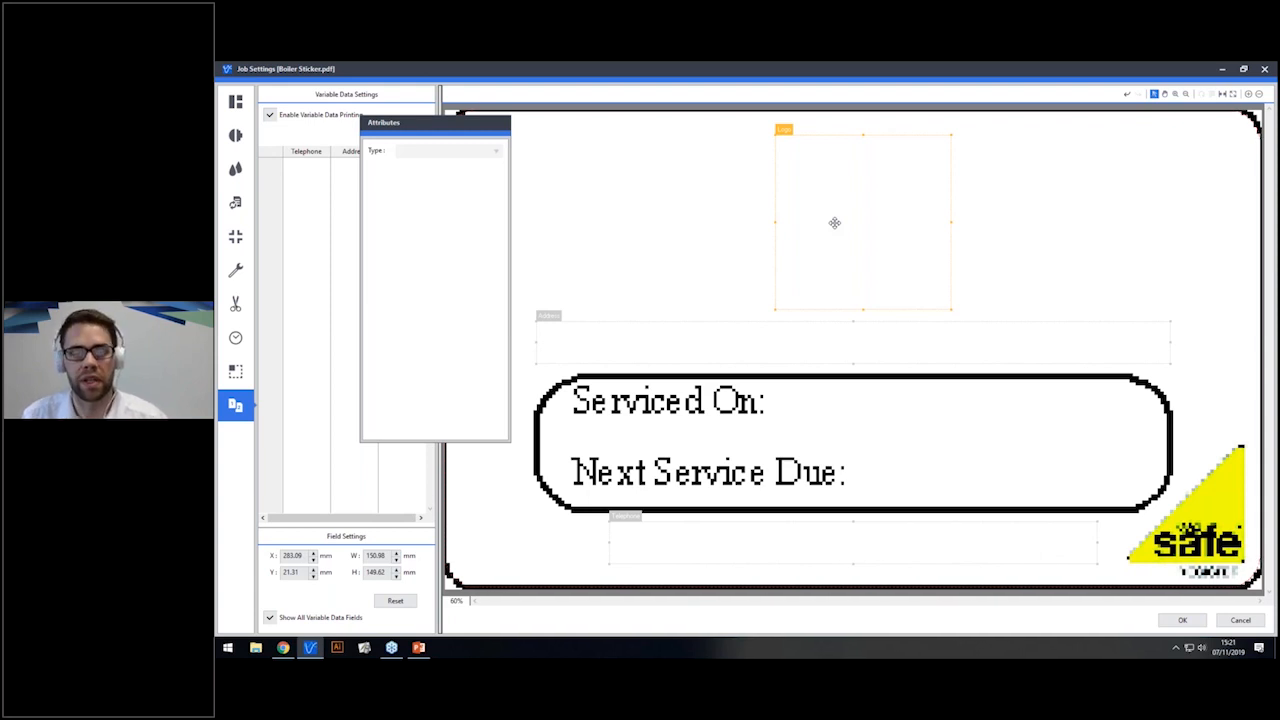
click(548, 318)
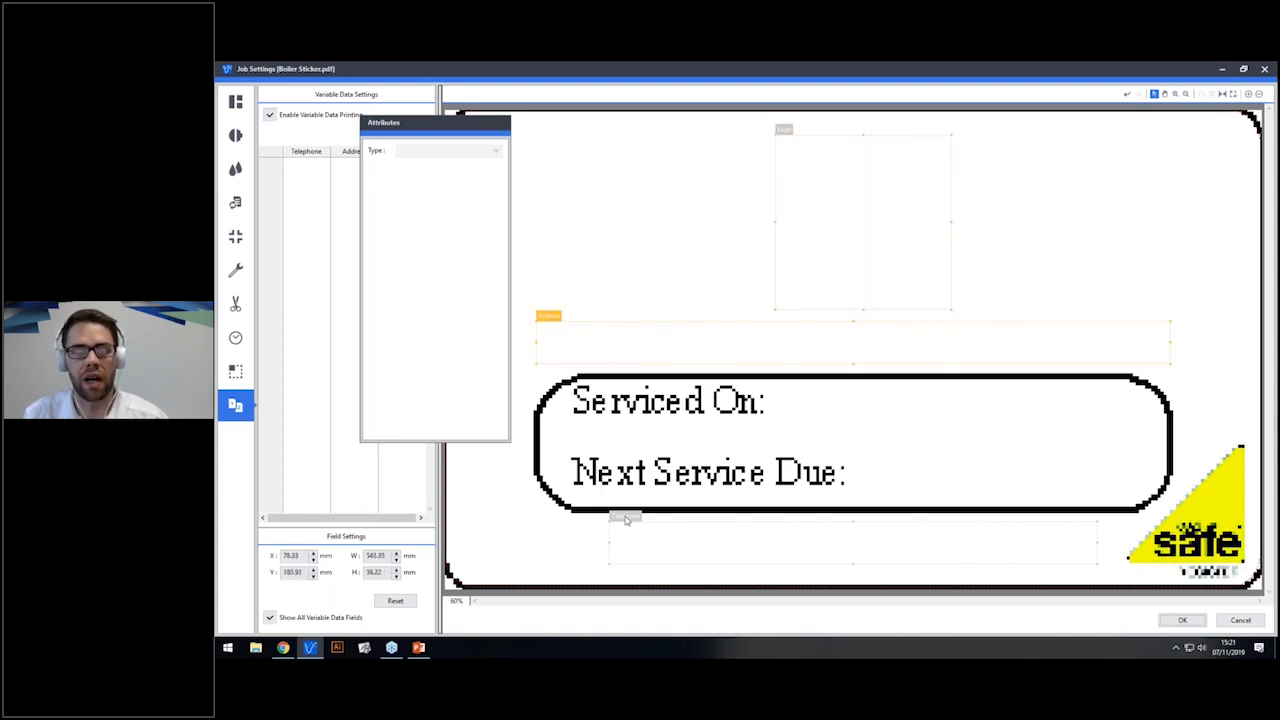
Import the Gas Sticker - VDP file from the 1. Boiler Sticker folder into the variable data table.
drag(463, 126, 675, 102)
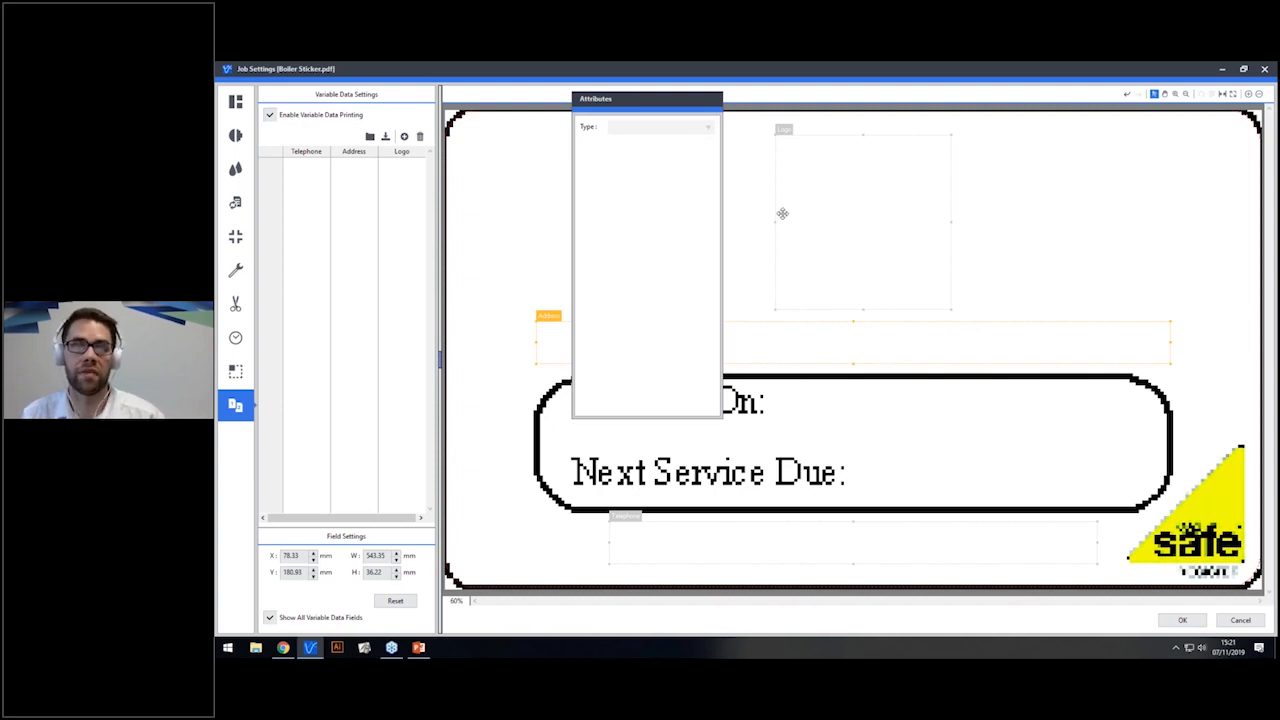
click(370, 138)
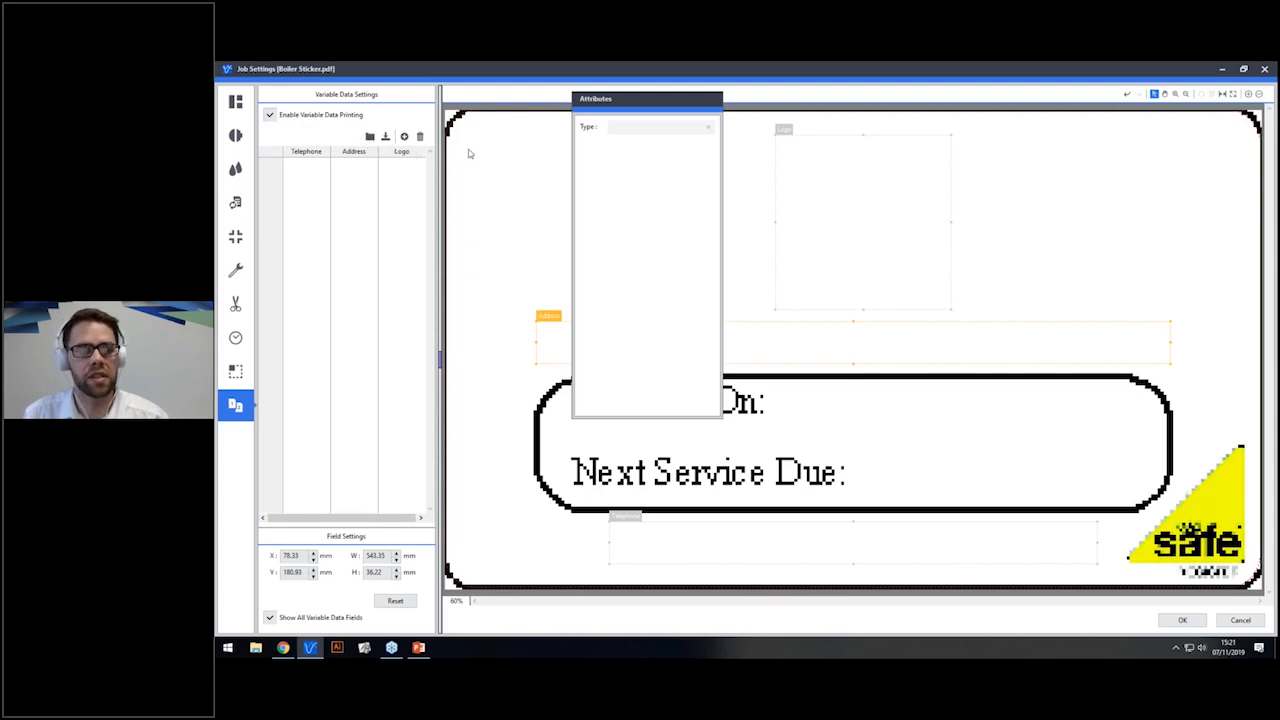
double_click(405, 170)
click(402, 192)
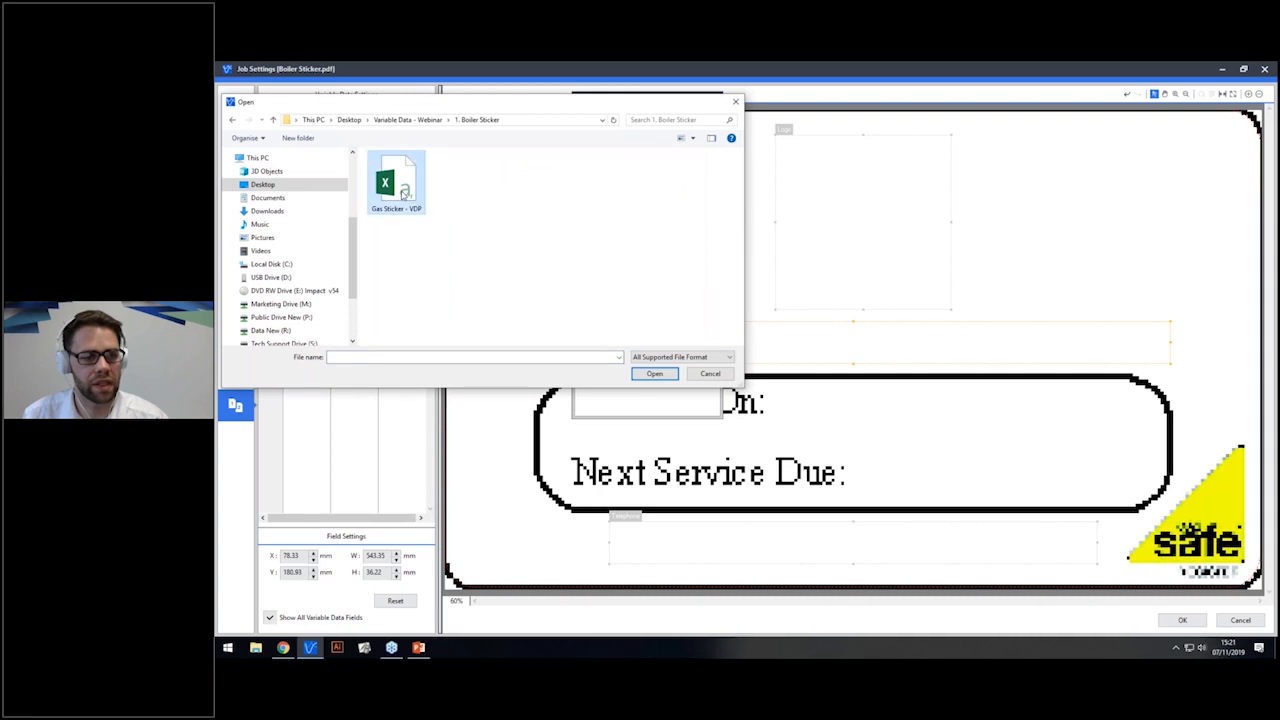
click(654, 372)
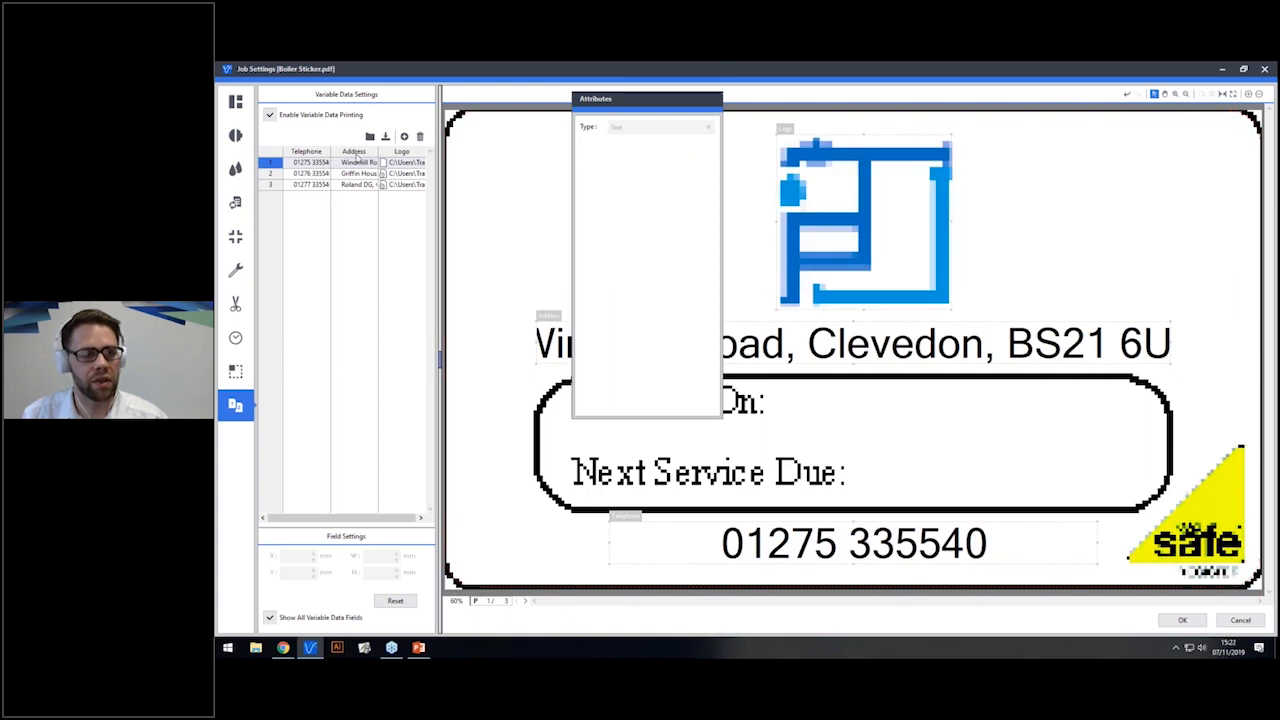
Examine the attributes of the Telephone, Address and Logo fields, and widen the Logo column to read its file paths.
click(306, 151)
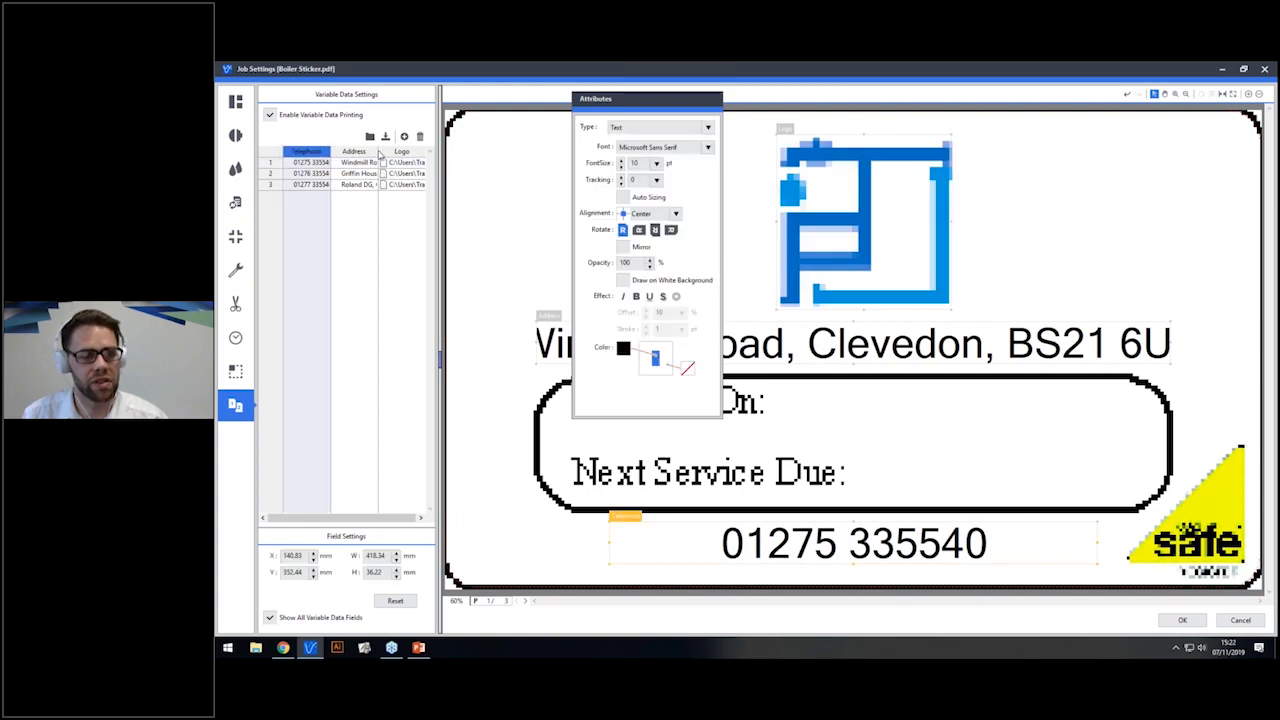
click(366, 175)
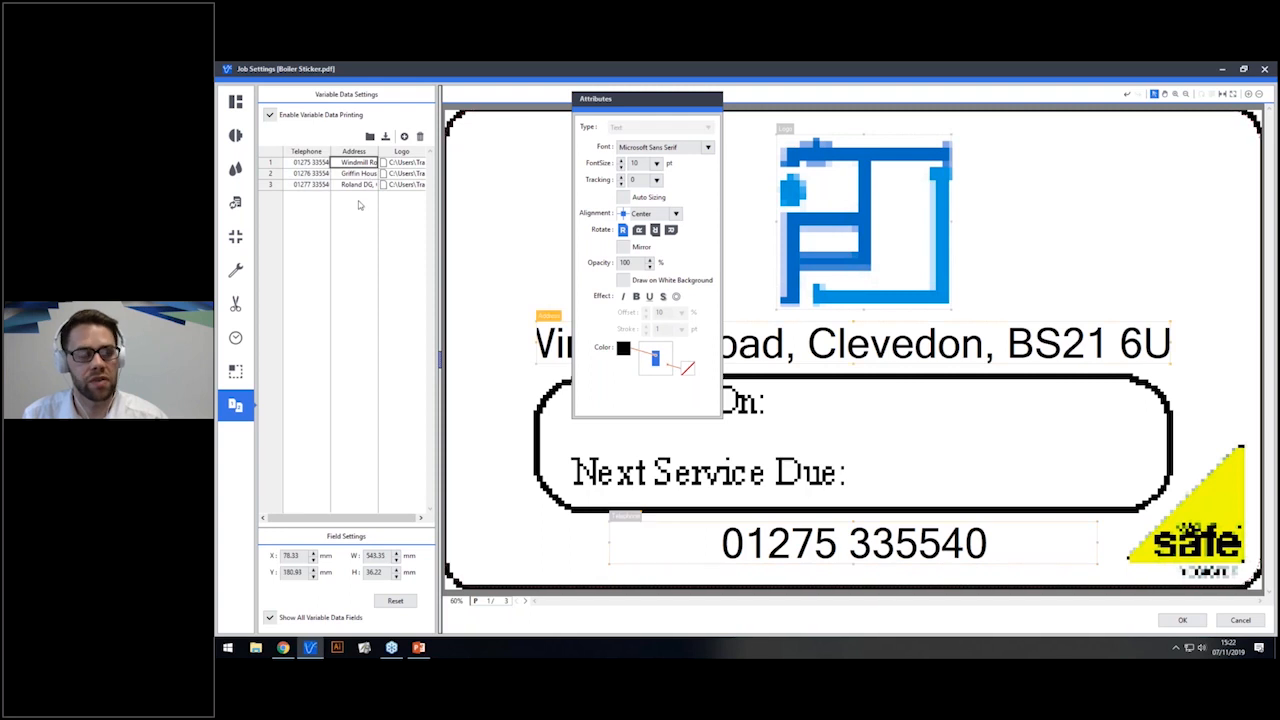
click(401, 163)
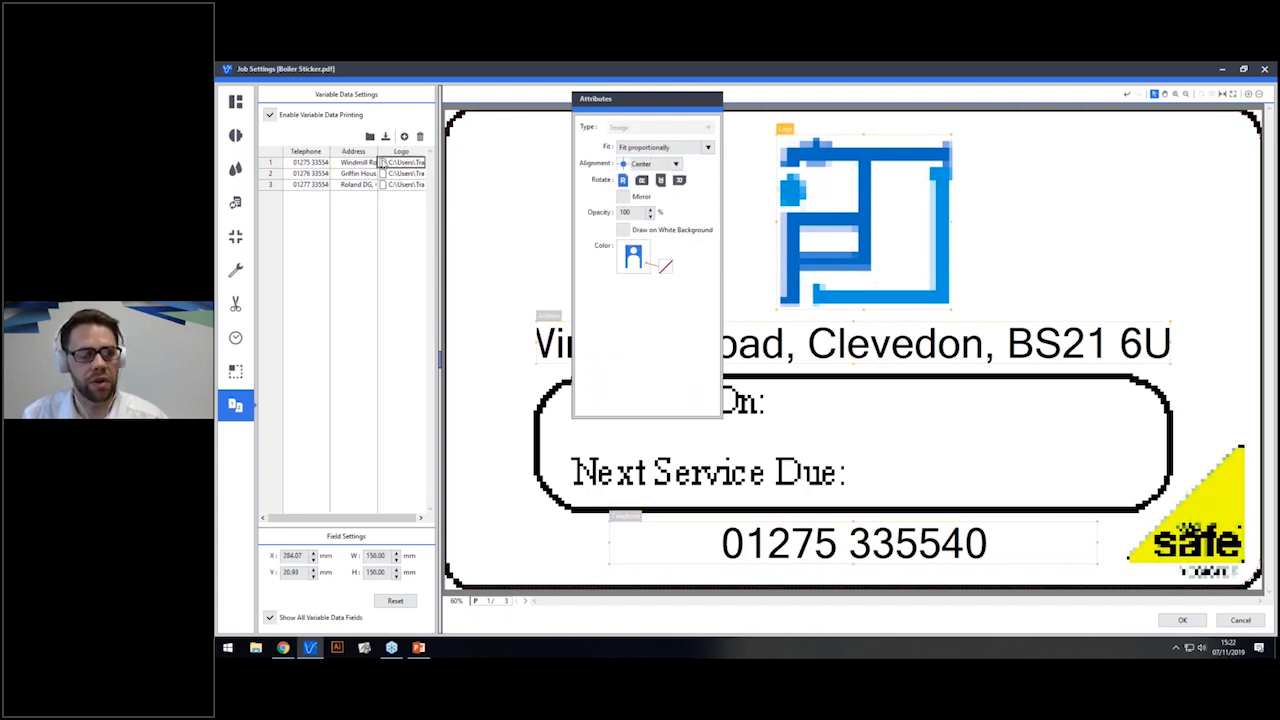
drag(377, 150, 437, 197)
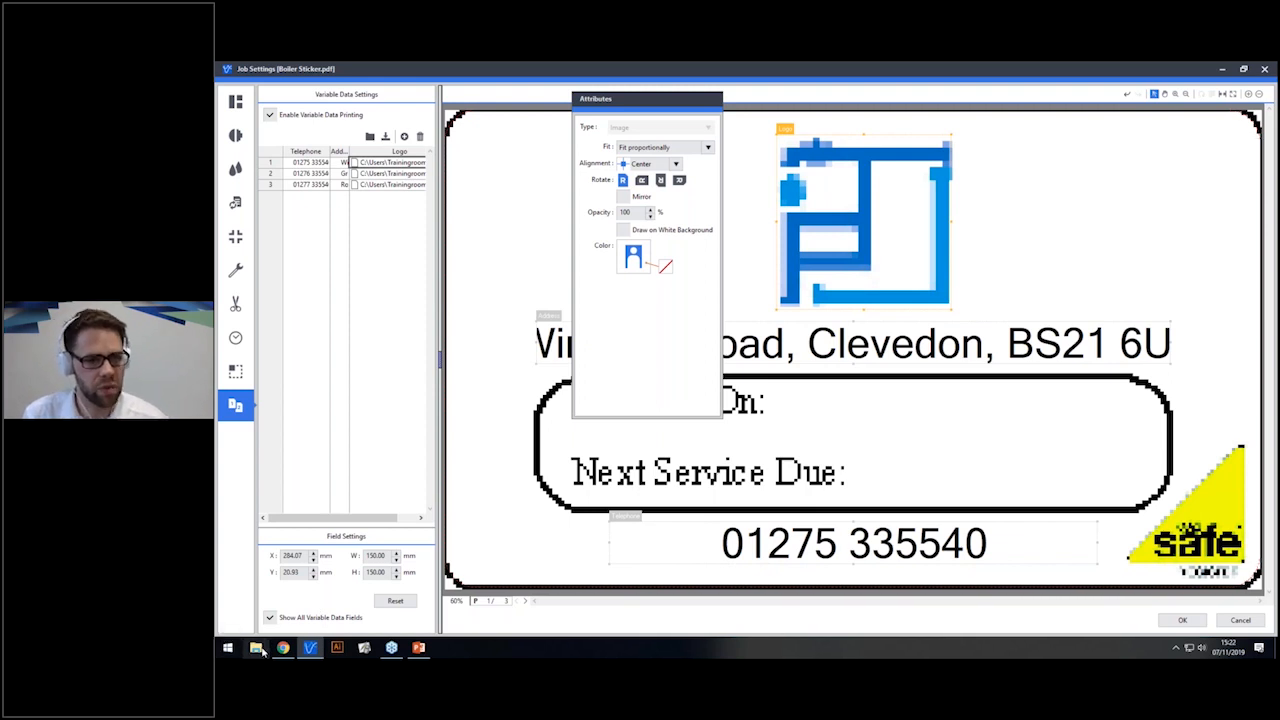
Switch to File Explorer and open the 1. Boiler Sticker folder inside Variable Data - Webinar on the Desktop.
click(257, 649)
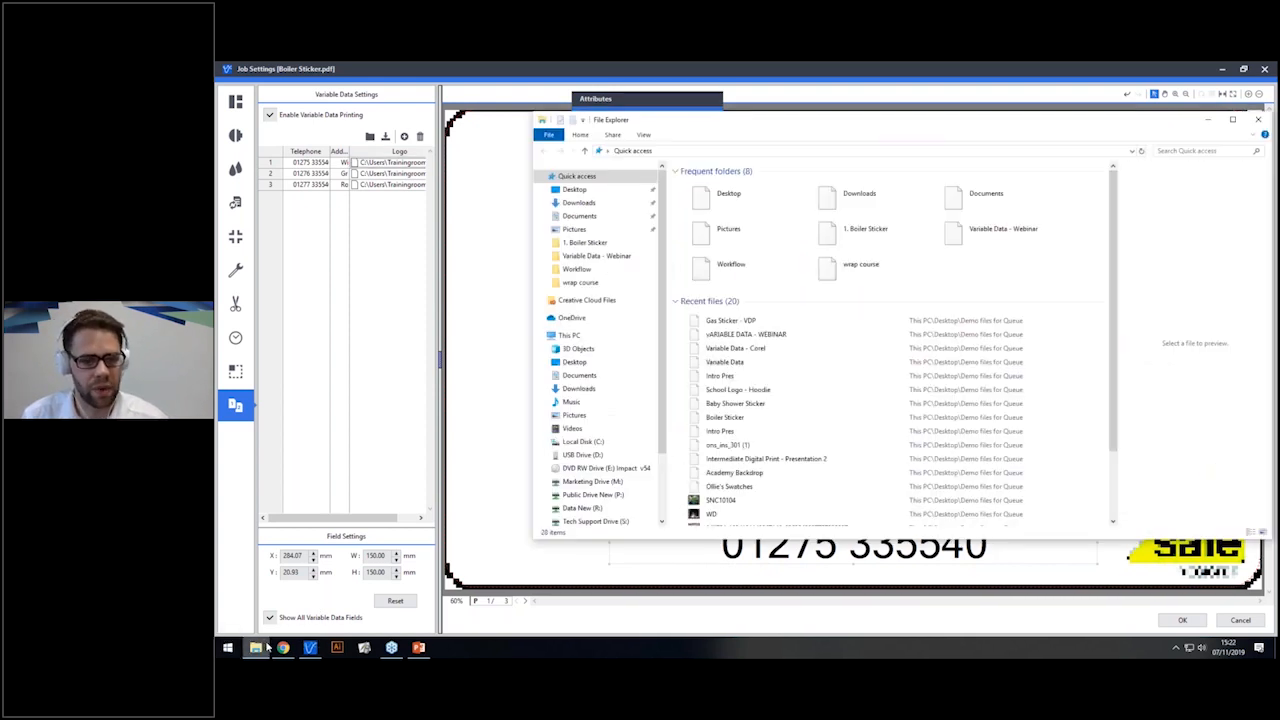
click(574, 189)
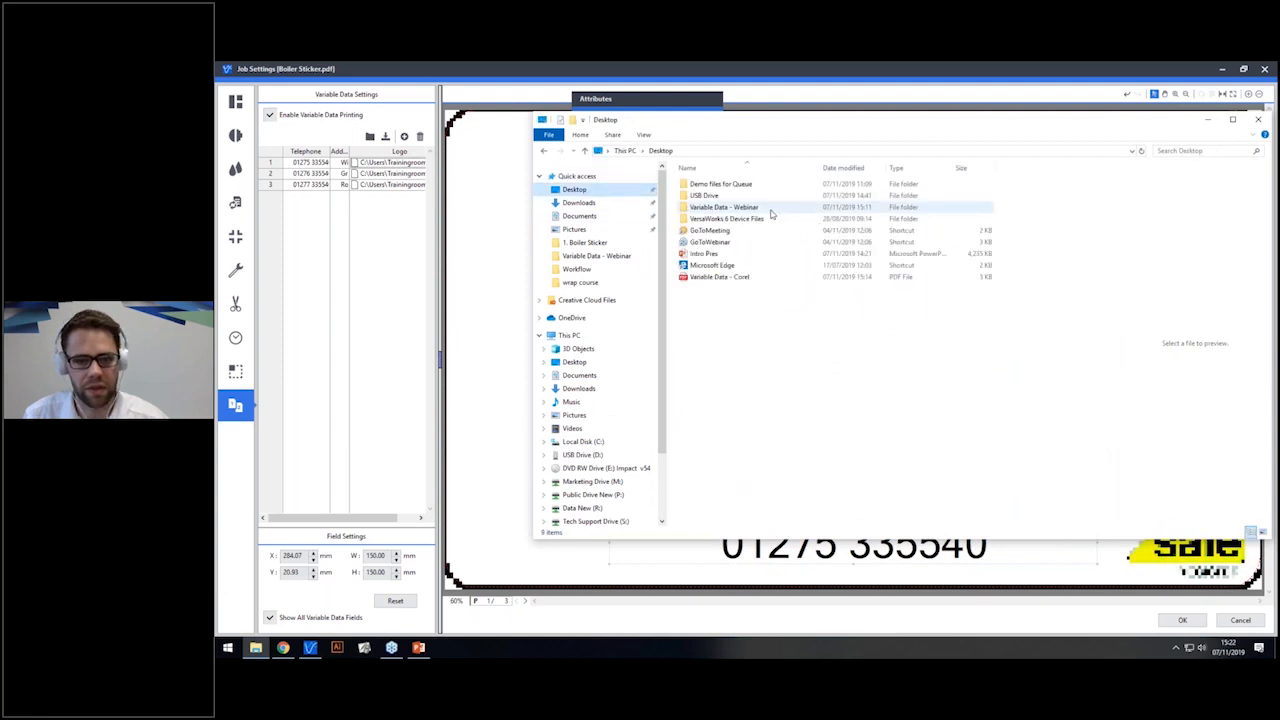
double_click(728, 207)
double_click(730, 186)
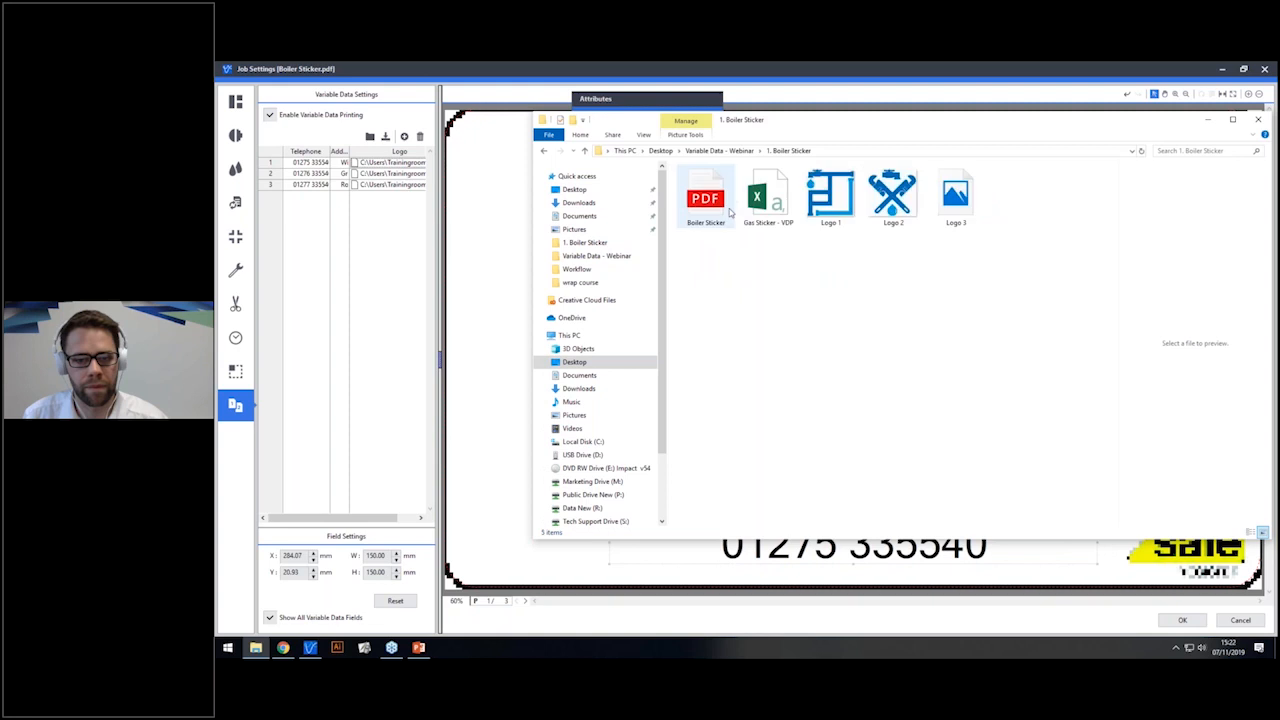
Open the Gas Sticker - VDP file in Excel and fit the Logo, Address and Telephone columns to their contents.
click(757, 193)
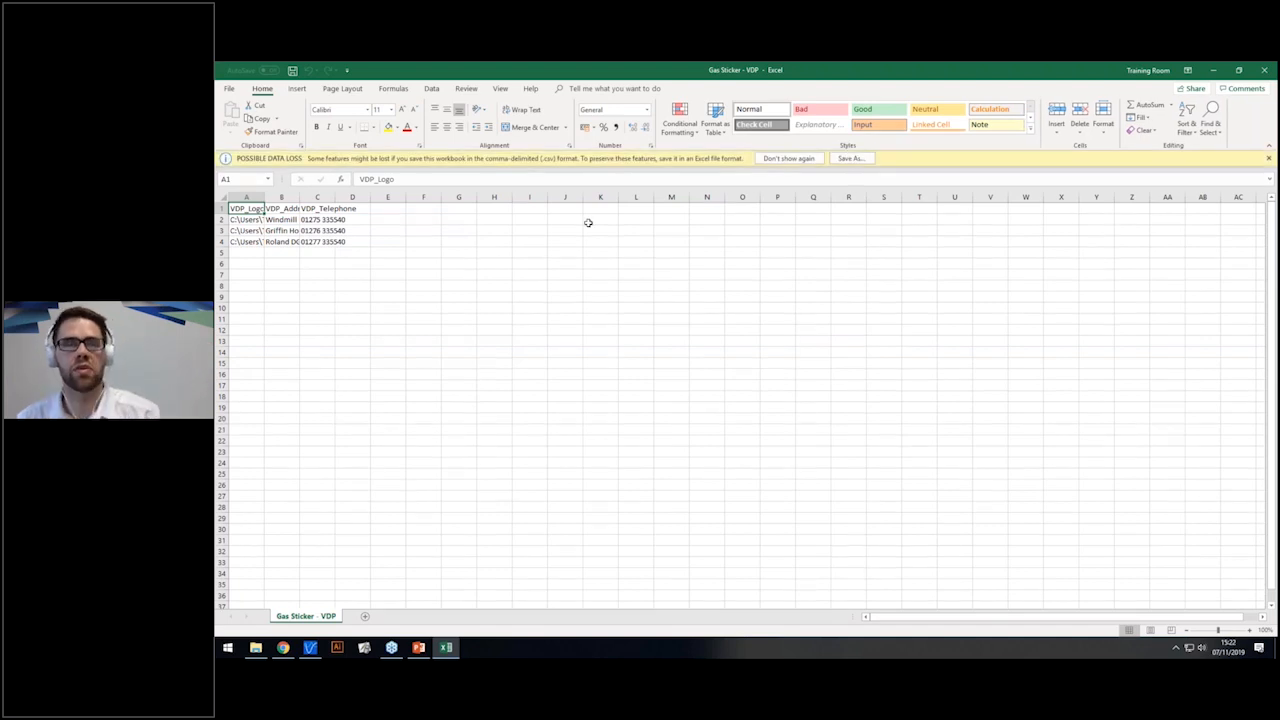
double_click(263, 200)
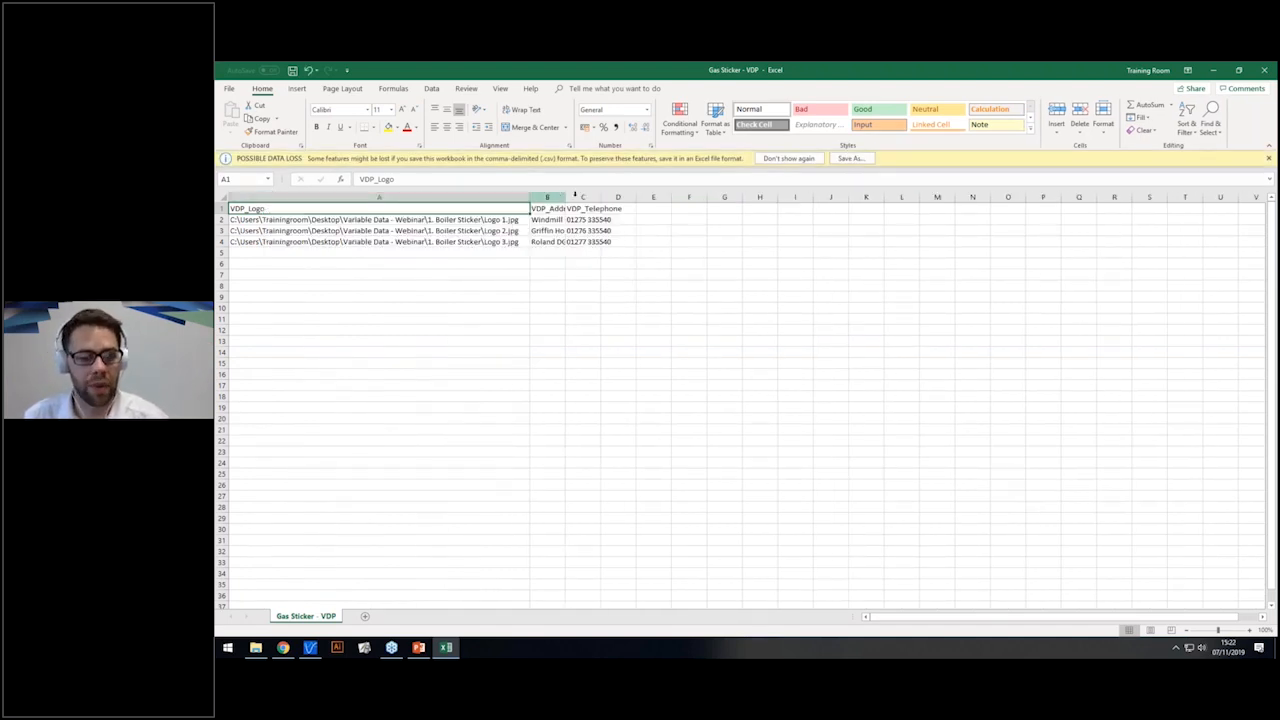
double_click(566, 197)
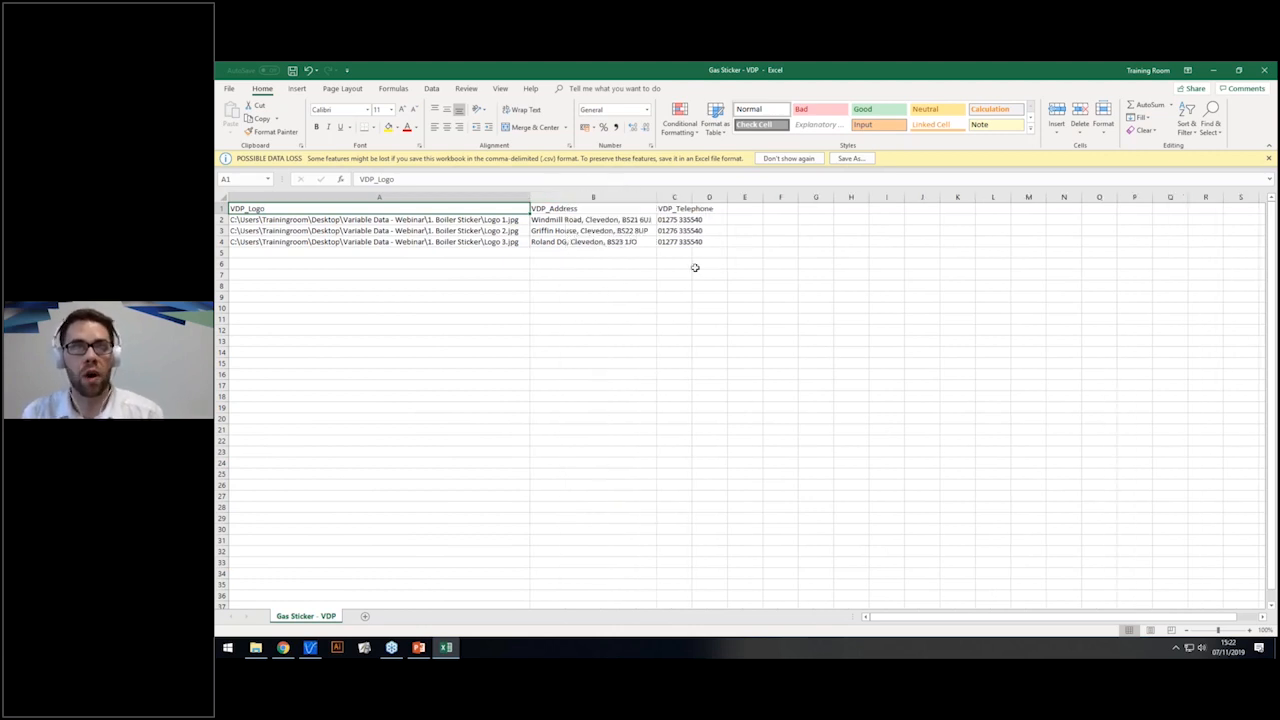
click(606, 252)
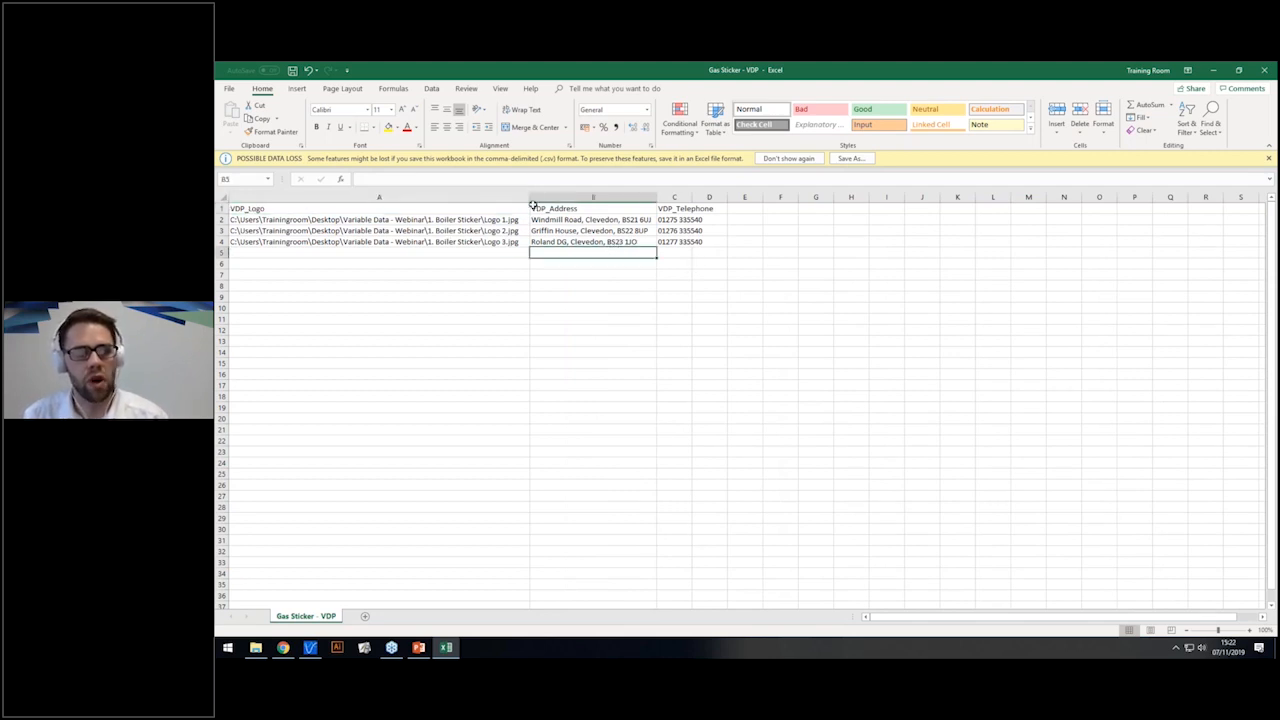
double_click(692, 197)
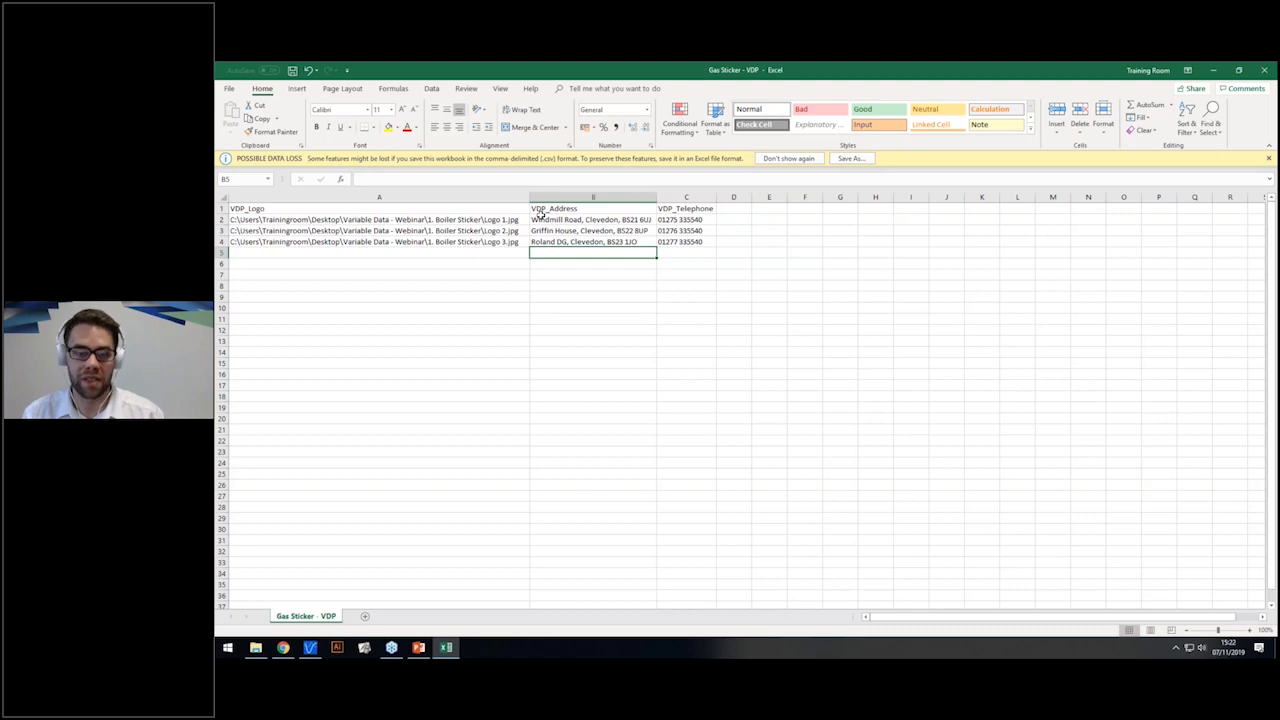
Examine the VDP_Logo and VDP_Telephone headers and the logo file paths in the first two records.
click(443, 211)
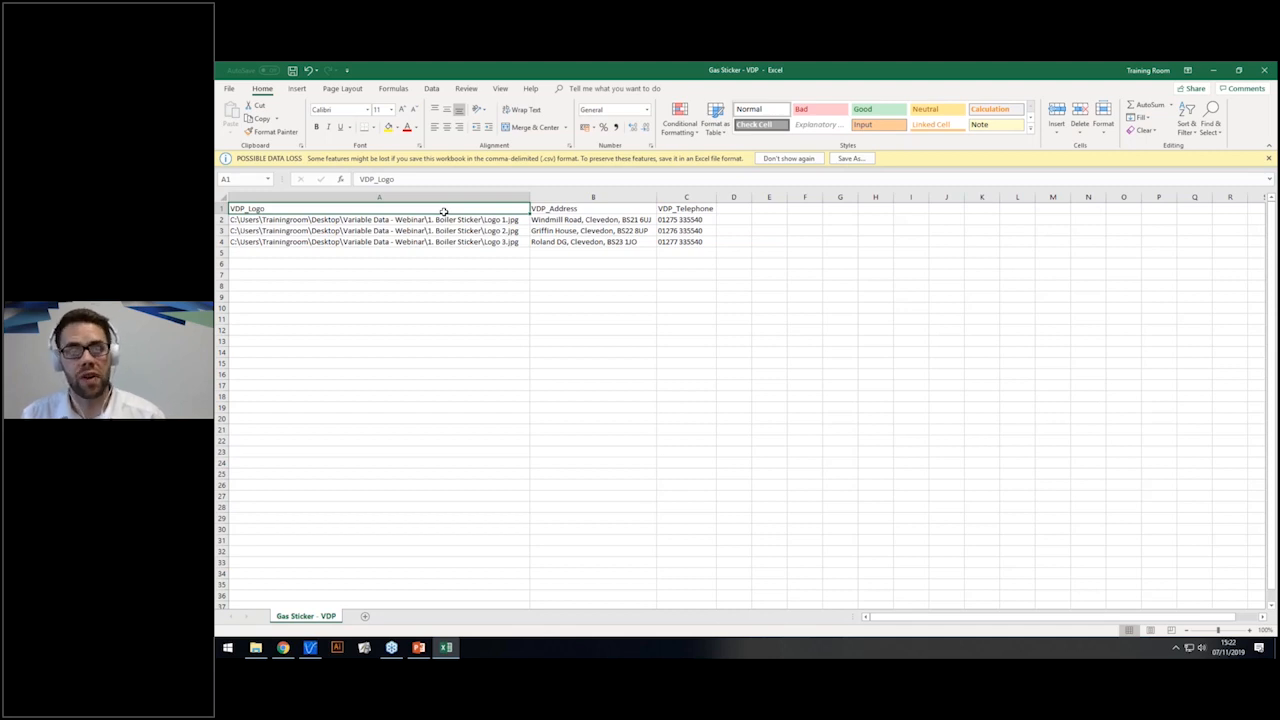
click(668, 212)
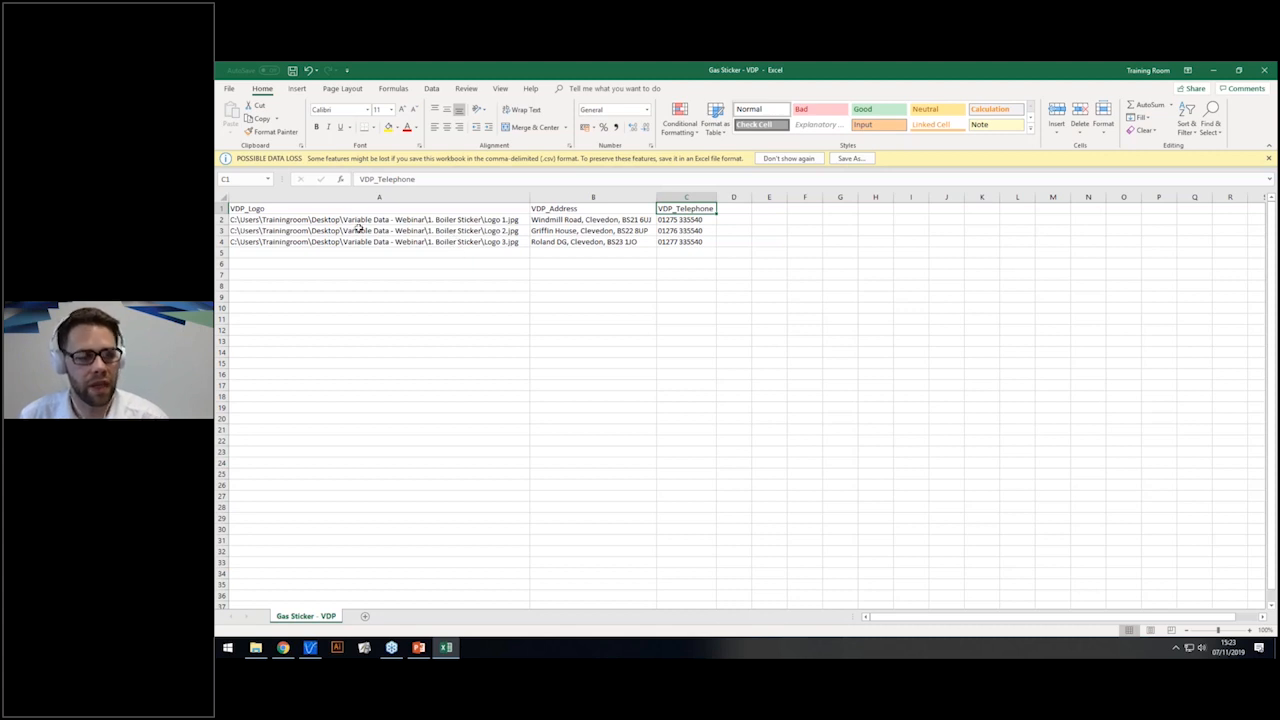
click(286, 220)
click(286, 230)
click(284, 220)
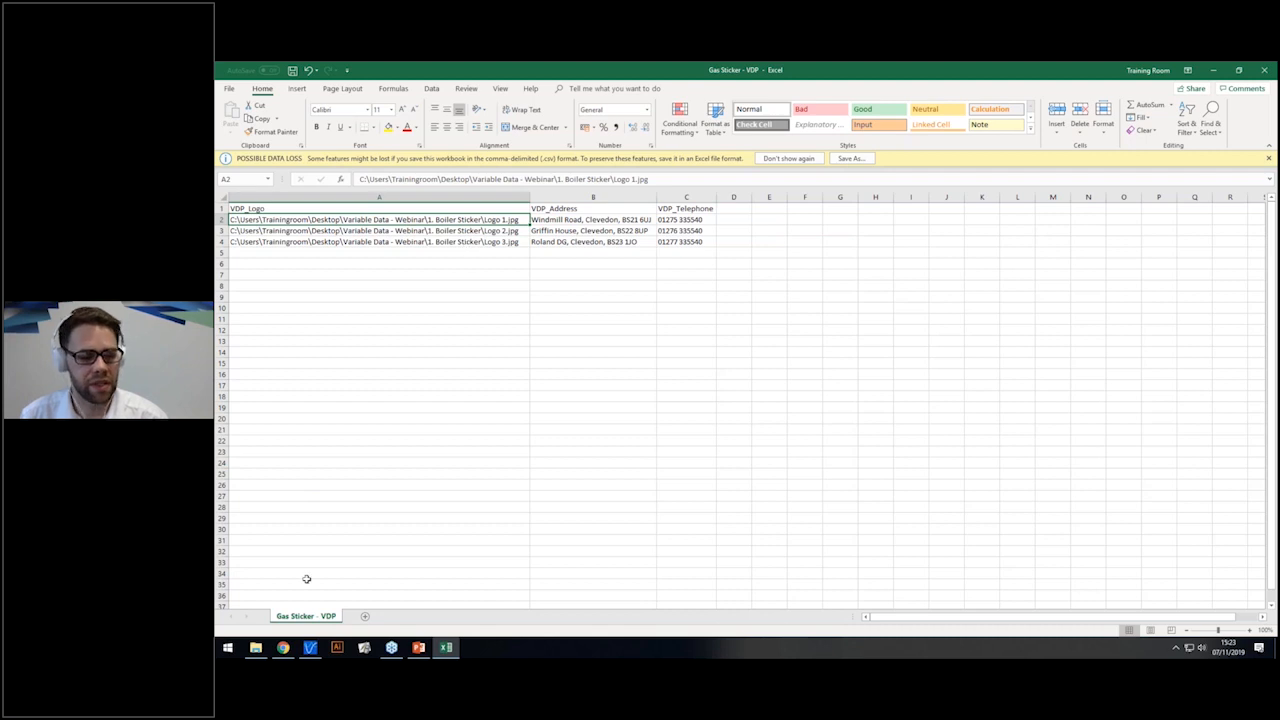
Switch to File Explorer and select the full object path of the Logo 1 image in its security properties.
mouse_move(257, 651)
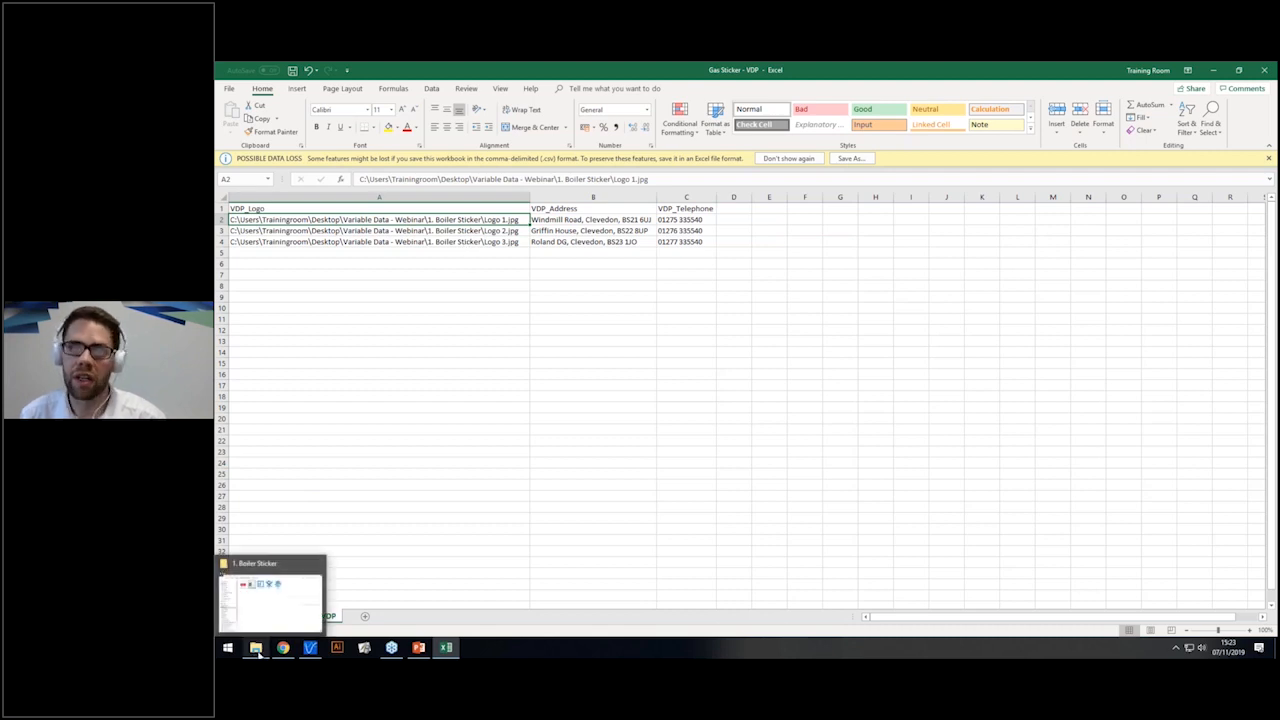
click(257, 649)
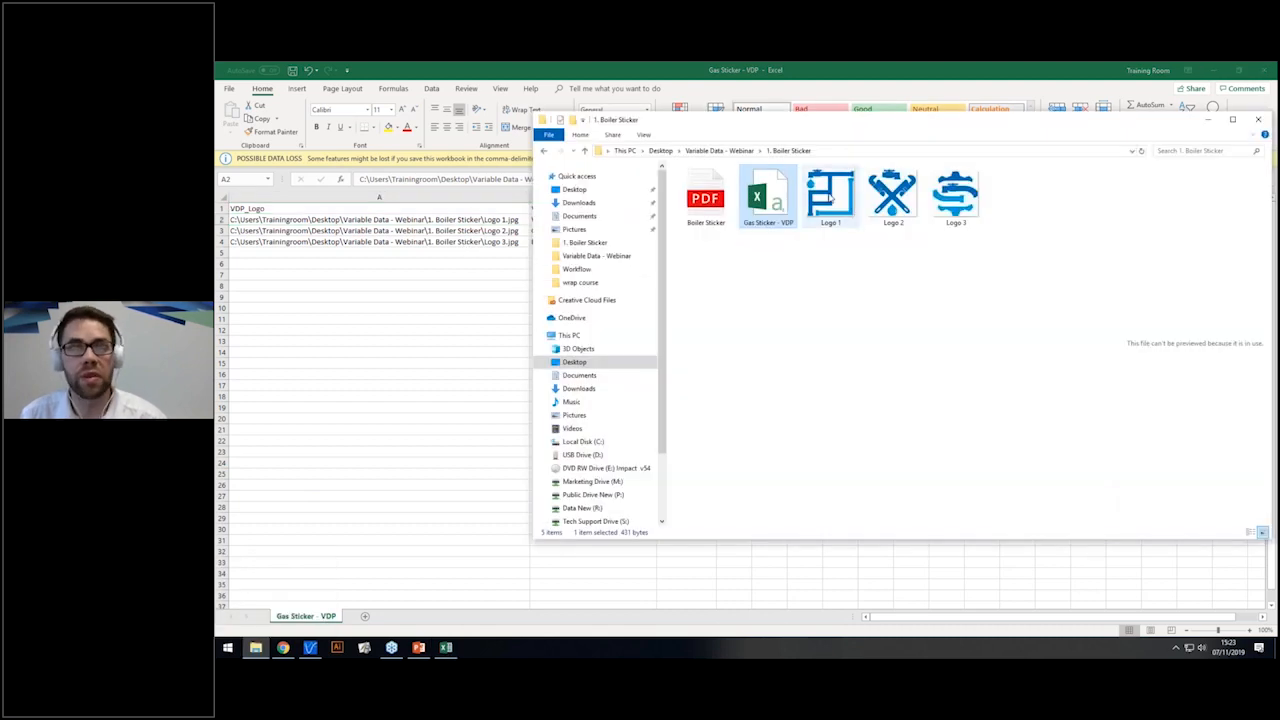
click(830, 203)
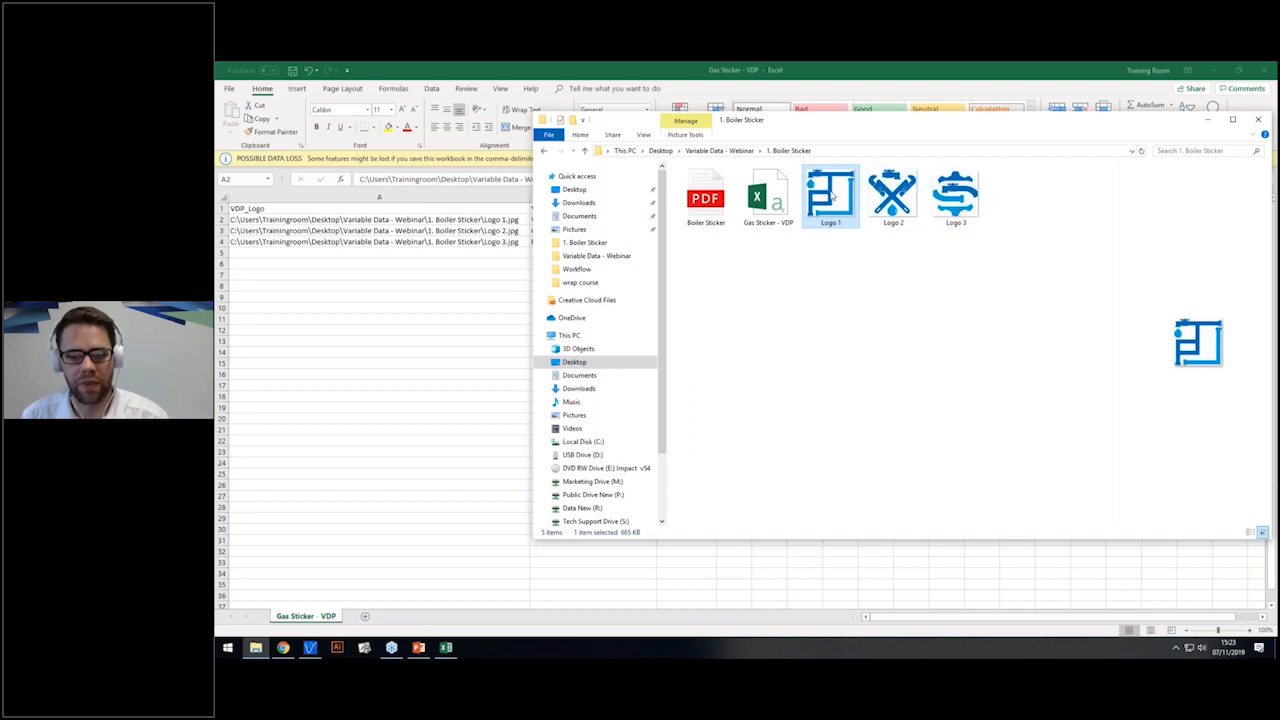
right_click(832, 196)
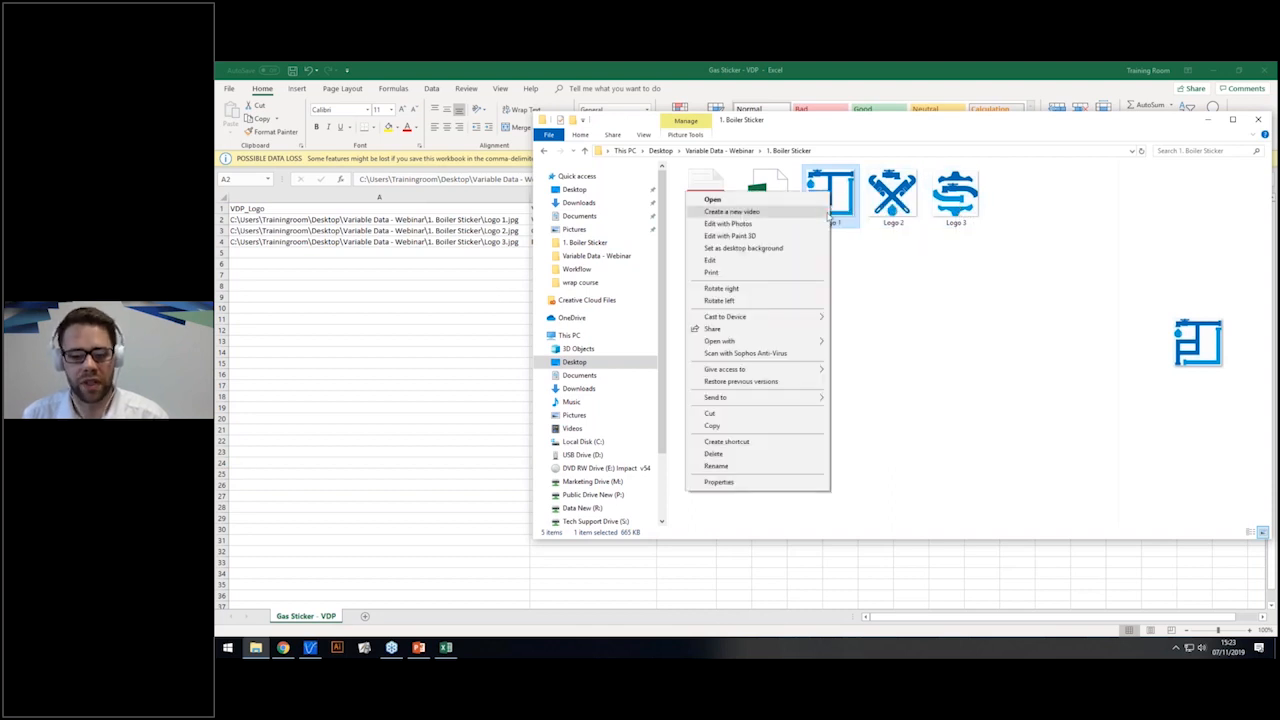
click(750, 483)
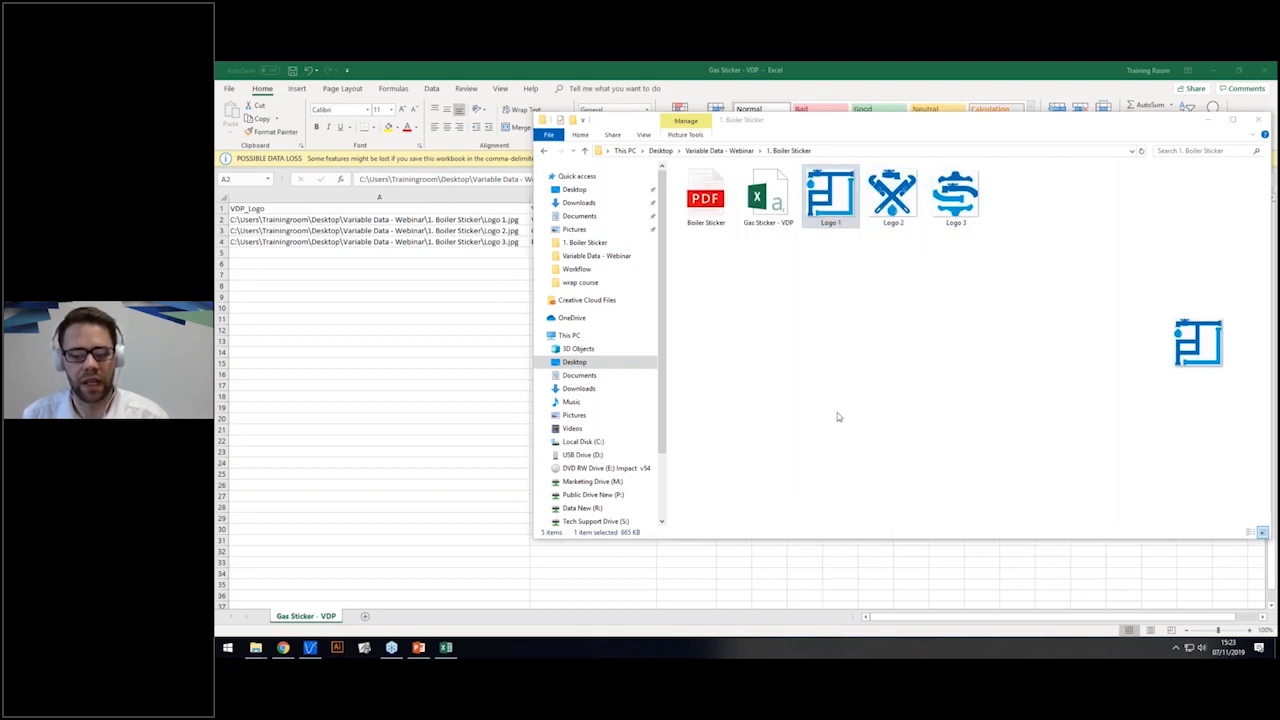
click(880, 219)
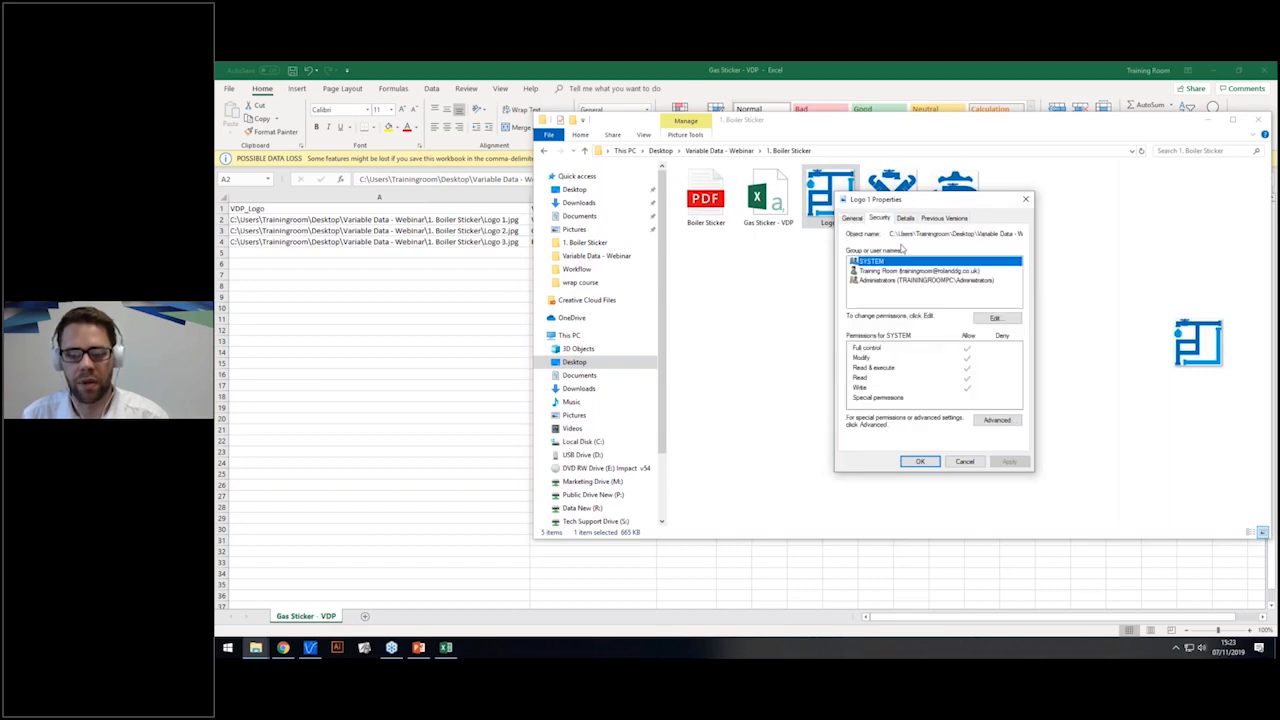
drag(891, 233, 1045, 236)
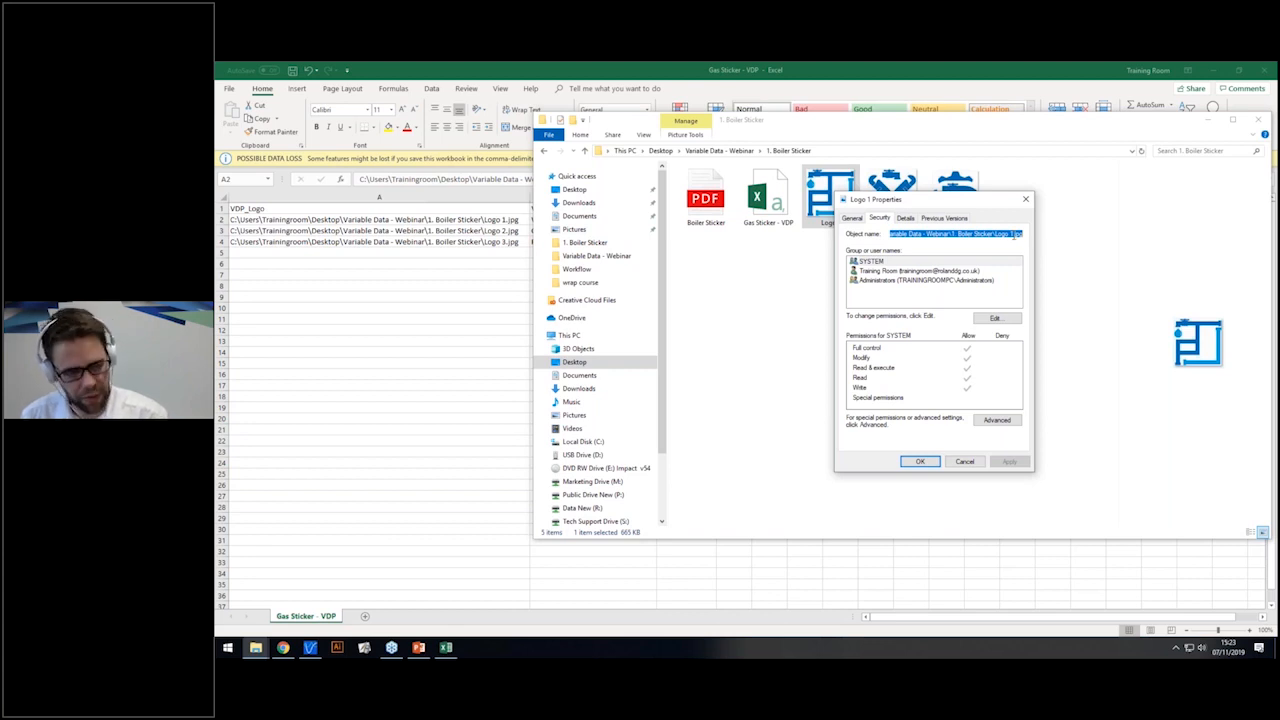
Close the Gas Sticker - VDP workbook without saving, and cancel the Logo 1 properties to return to VersaWorks.
click(497, 220)
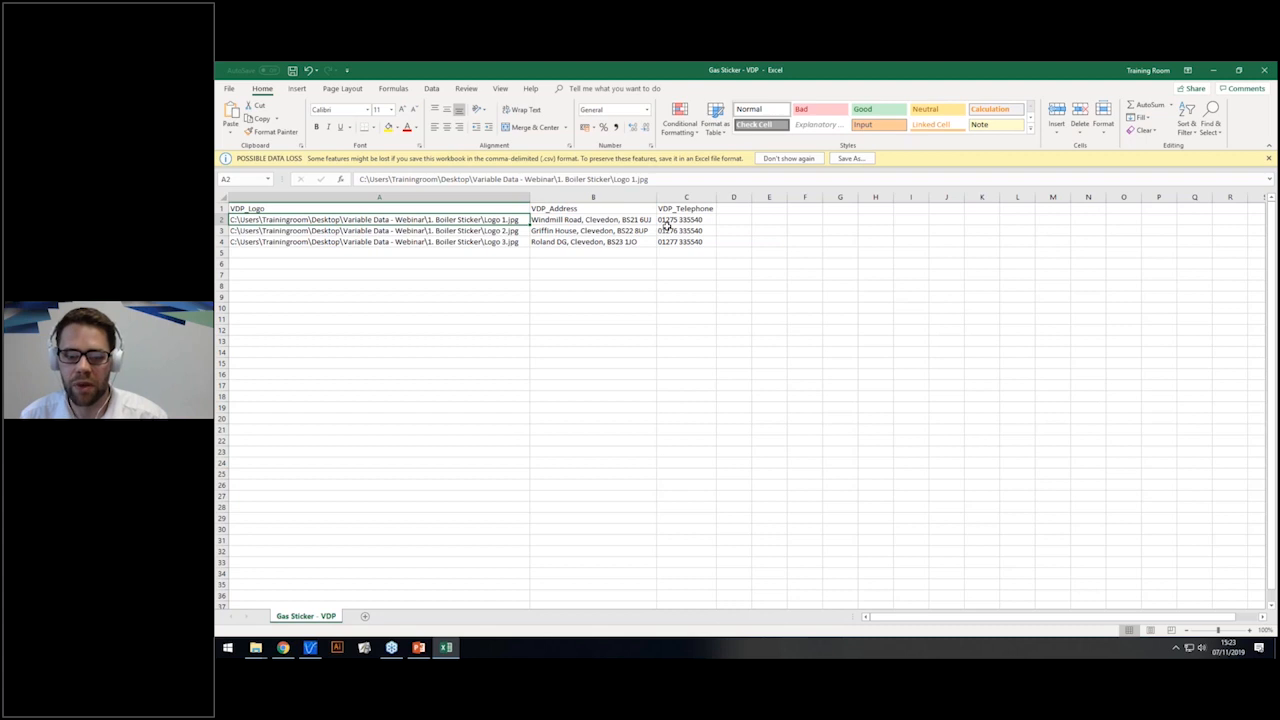
click(1264, 70)
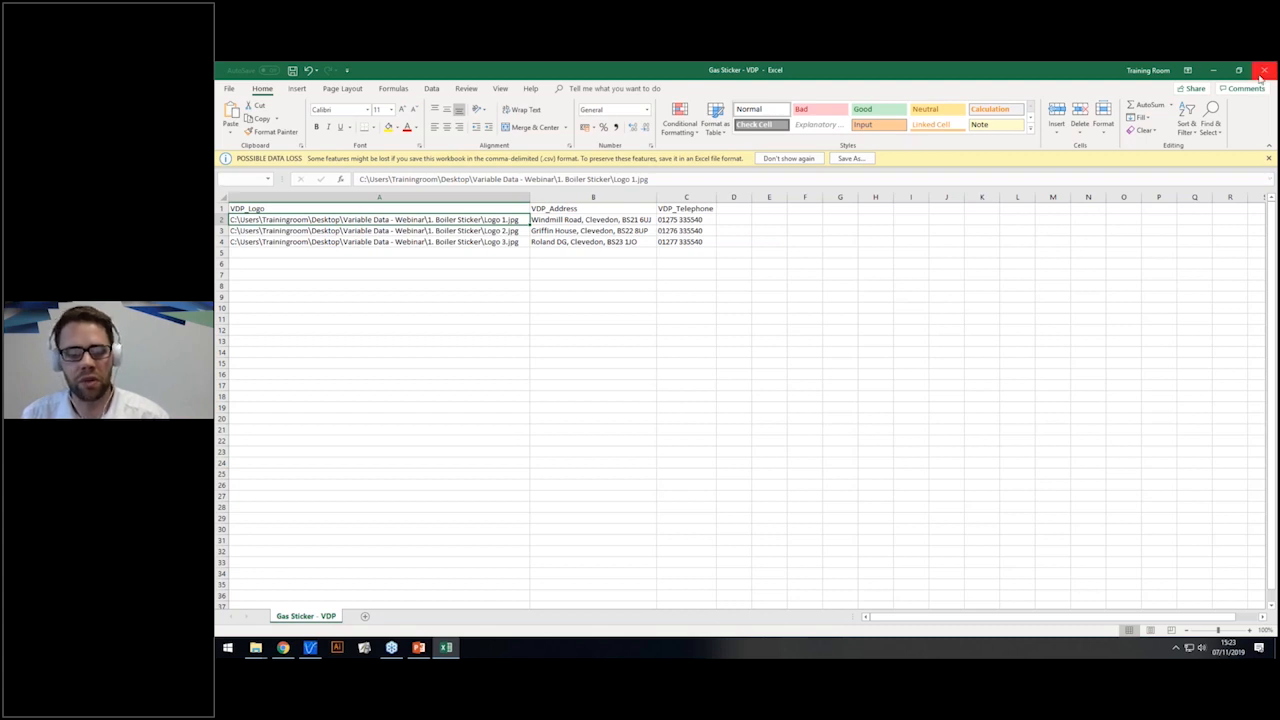
click(692, 368)
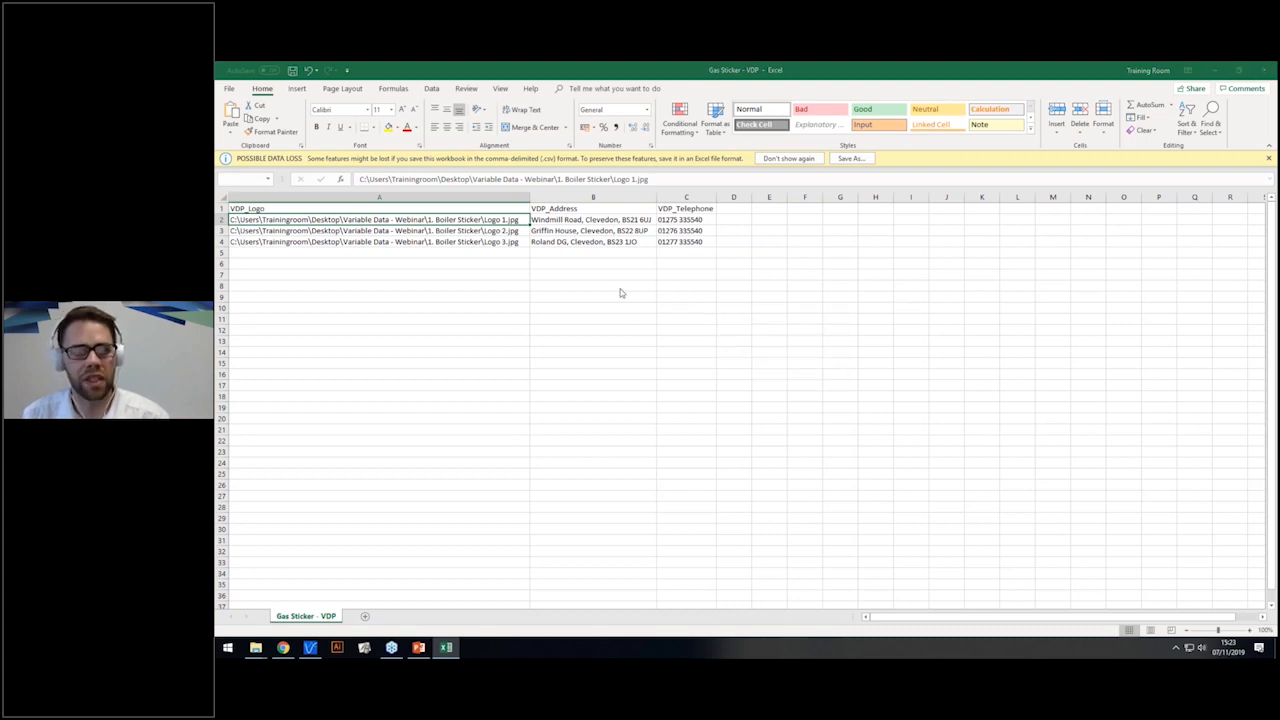
click(652, 341)
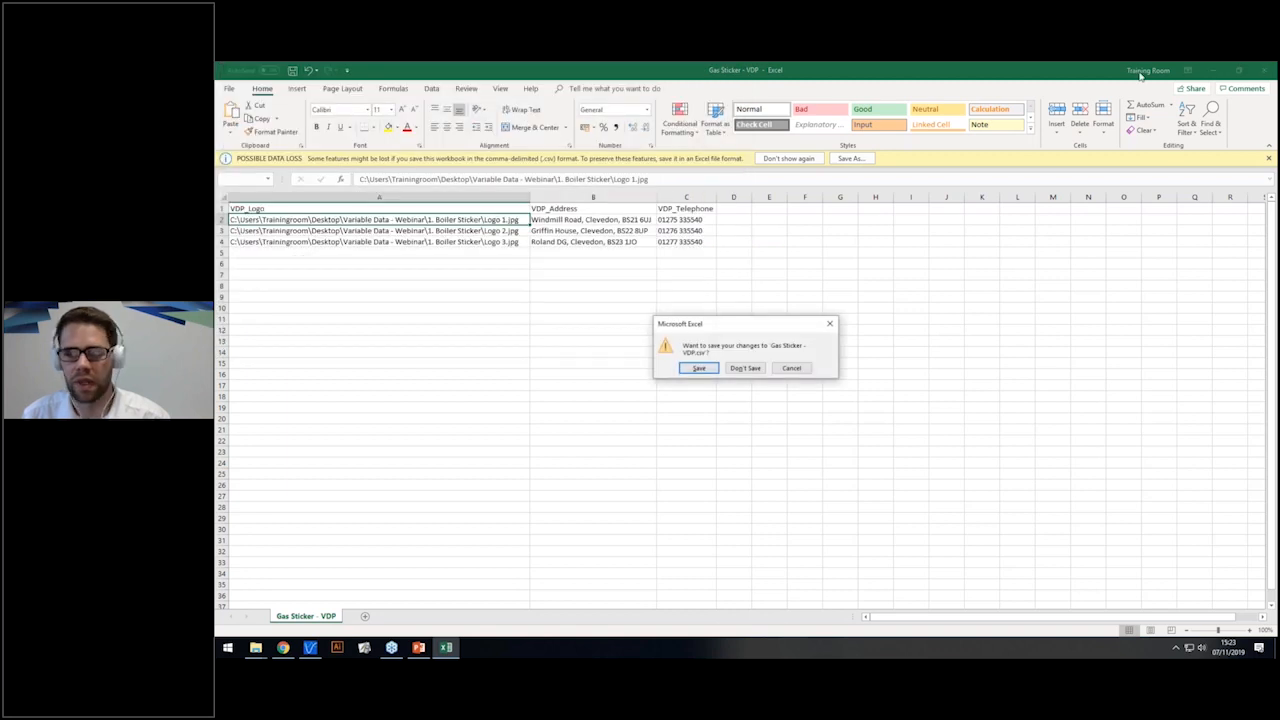
click(755, 367)
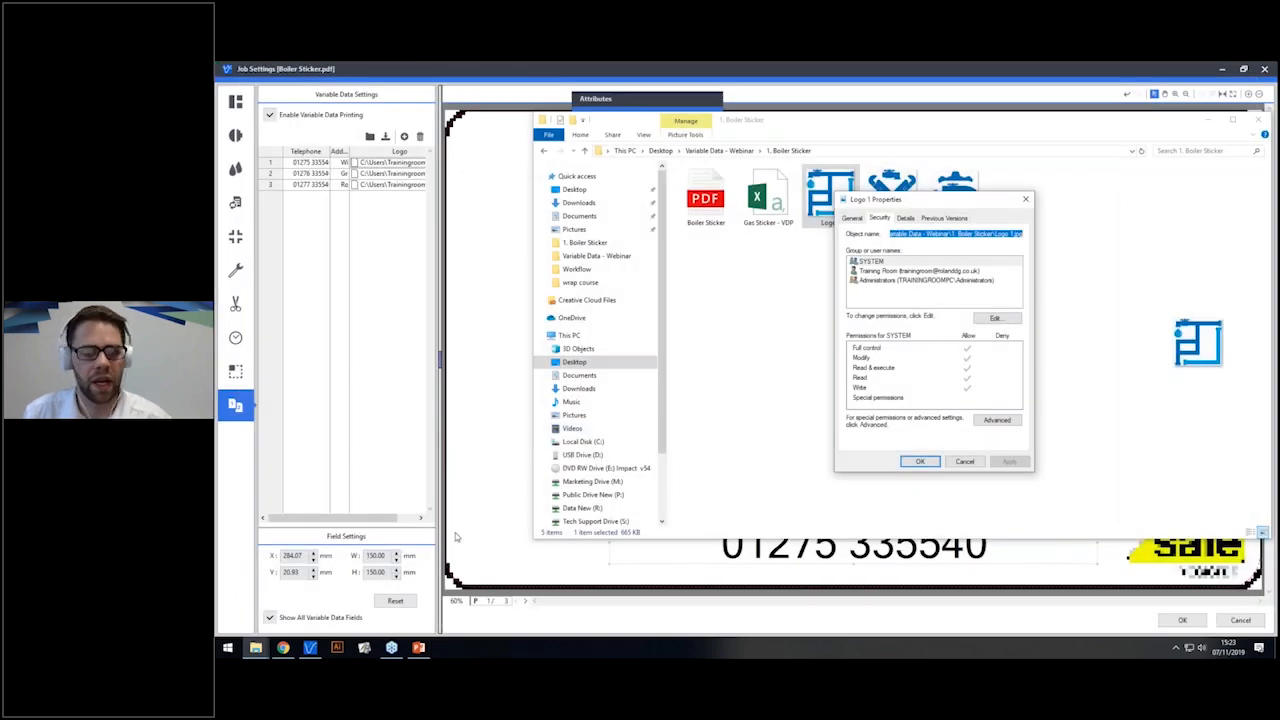
click(958, 462)
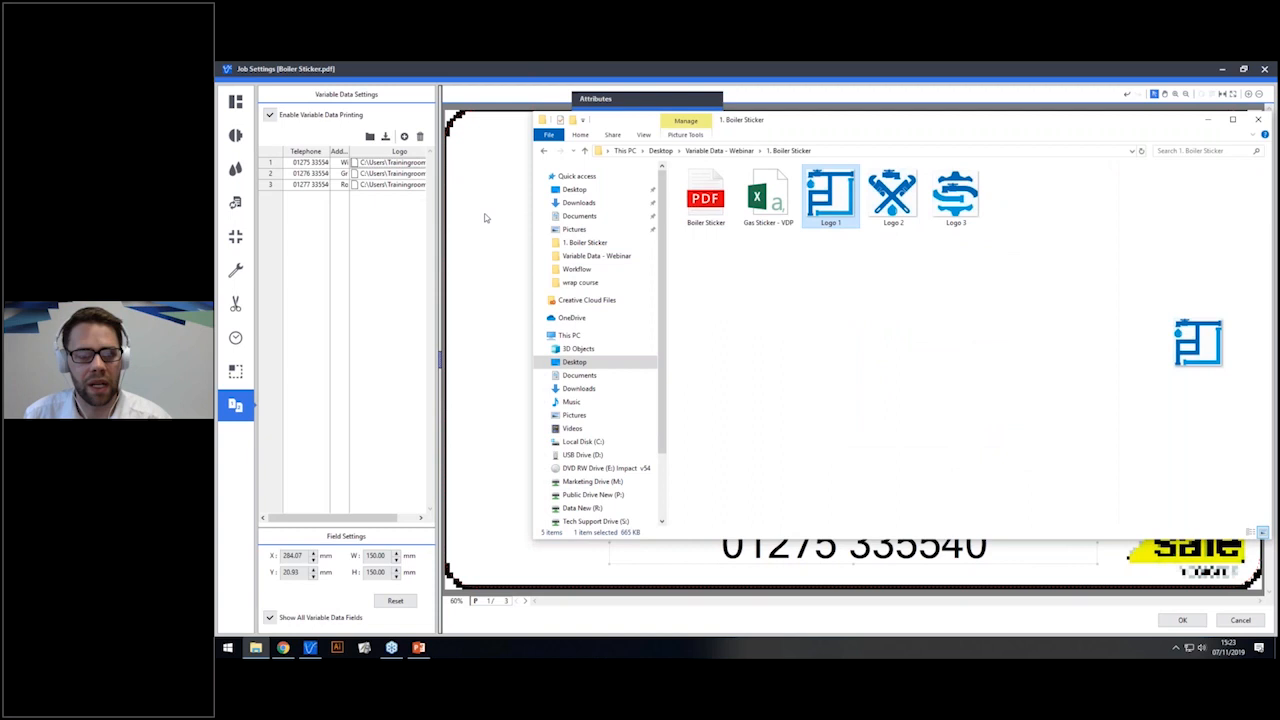
click(486, 214)
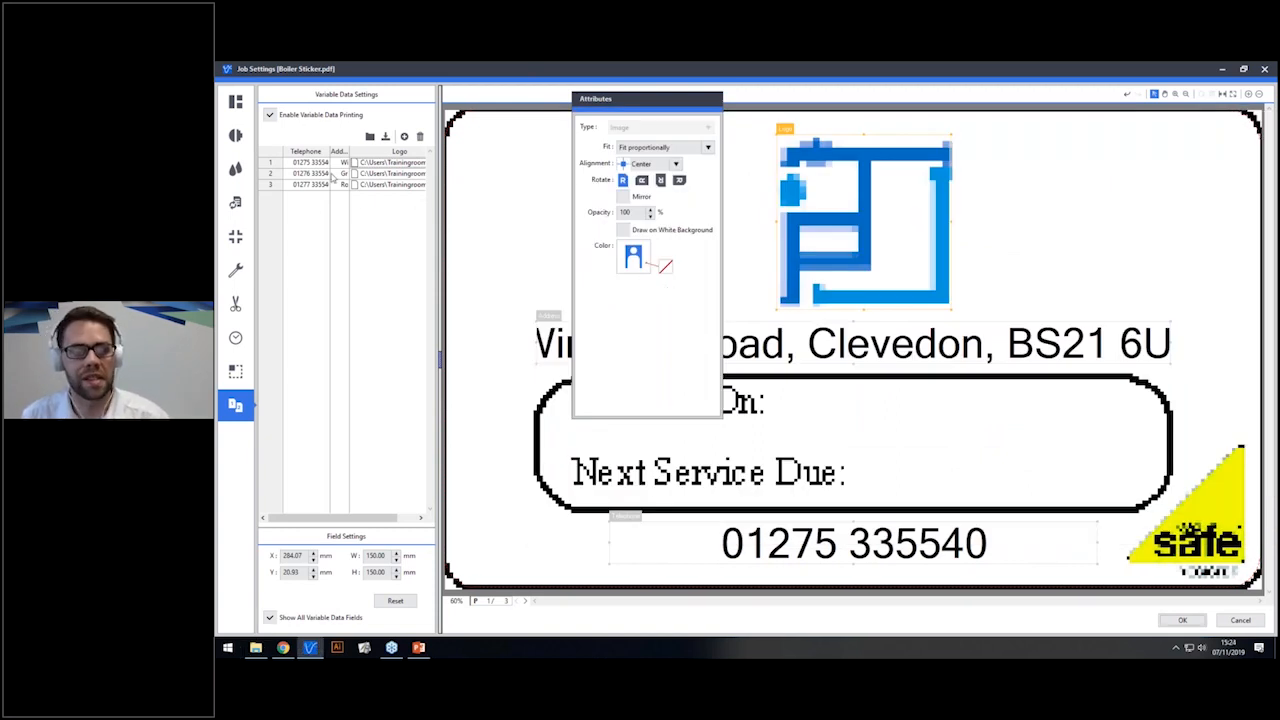
Set the Telephone field's font size to 20 pt and enable Auto Sizing.
click(345, 151)
click(306, 151)
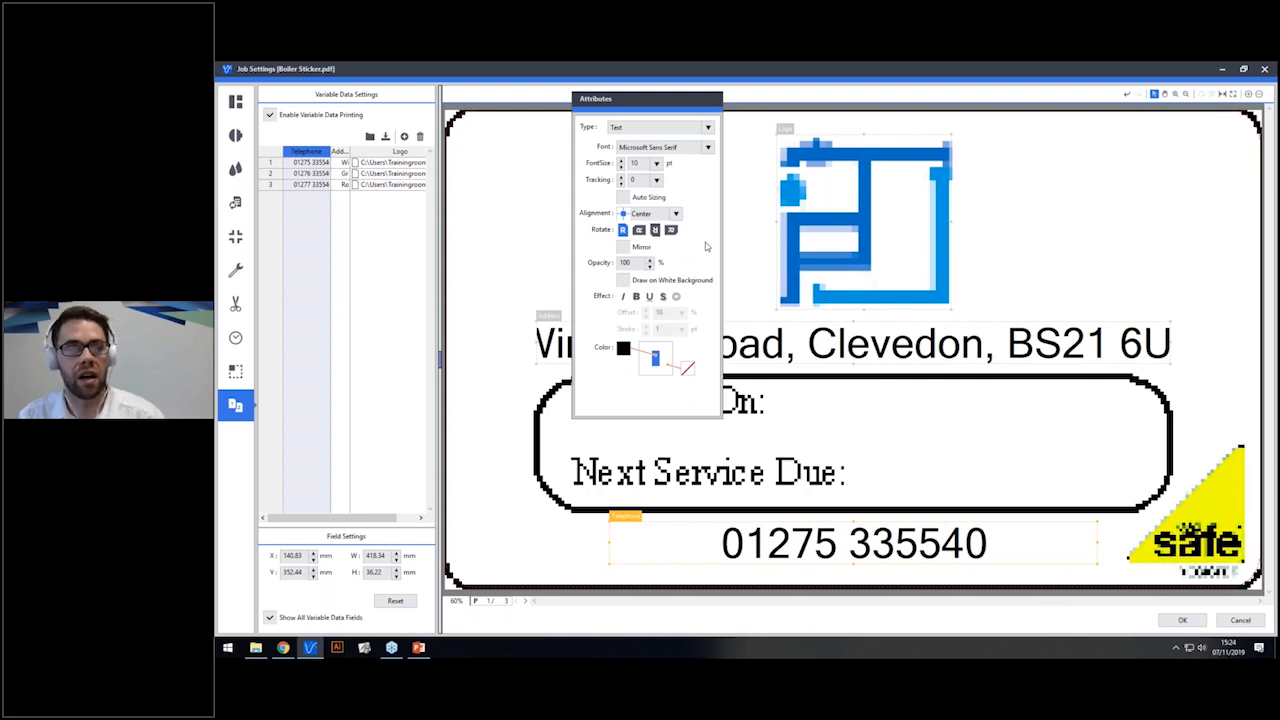
click(660, 147)
click(606, 175)
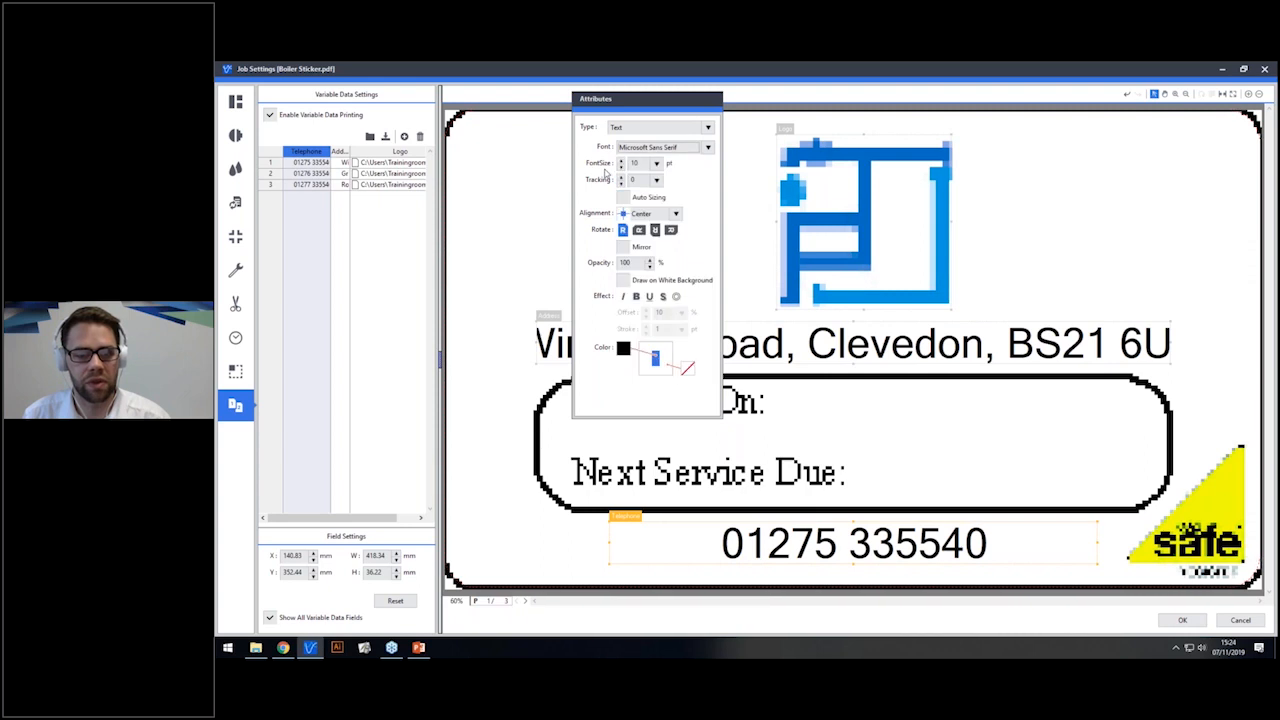
double_click(634, 164)
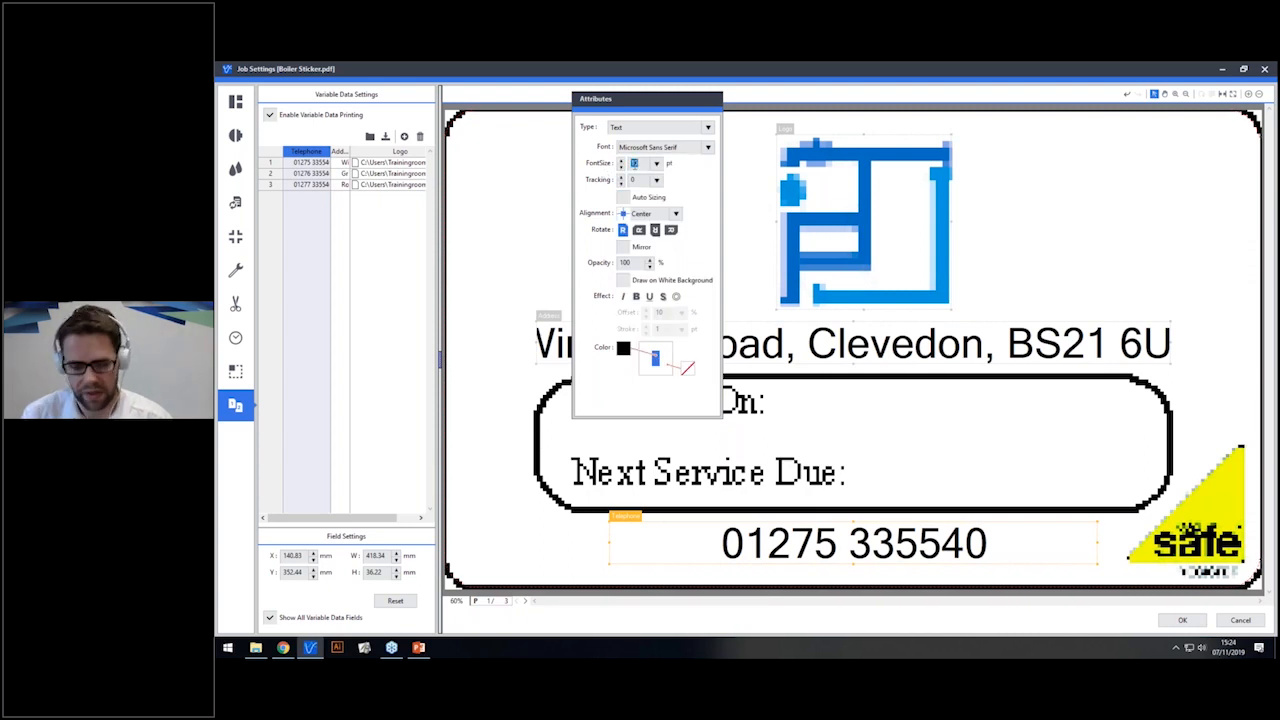
click(623, 198)
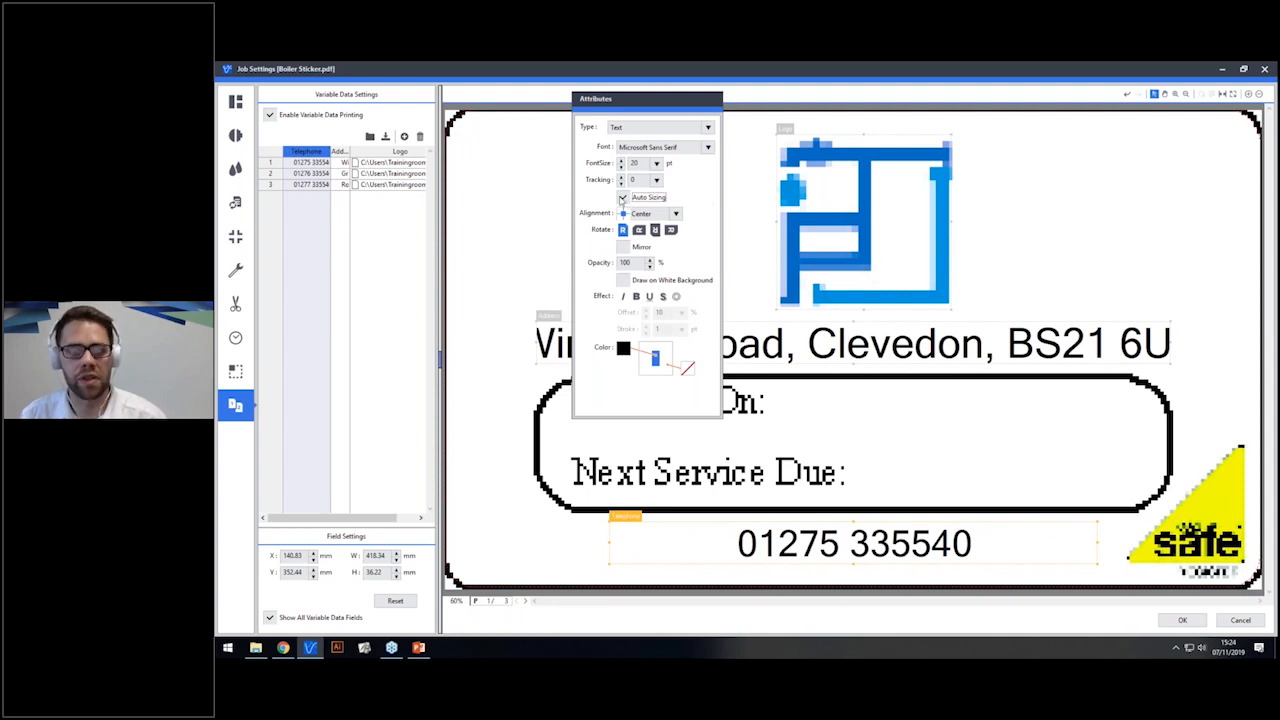
Set the Address field's font size to 30 pt and enable Auto Sizing.
click(341, 151)
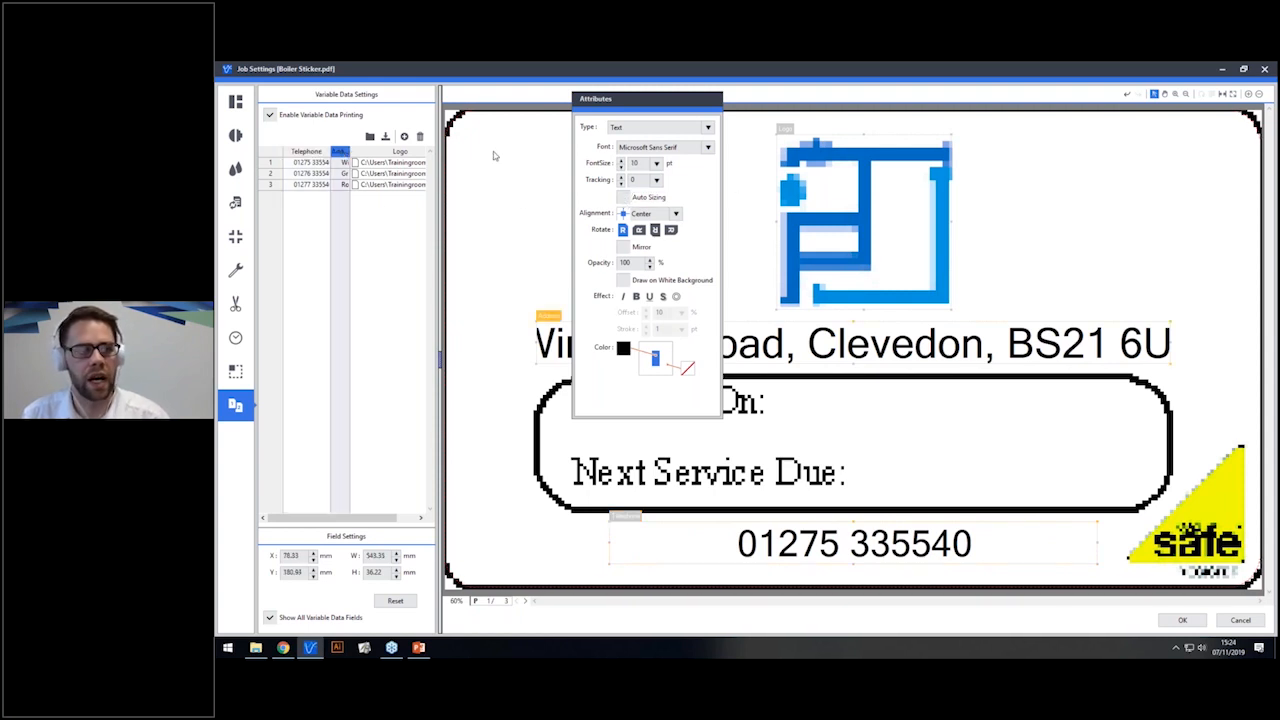
click(660, 148)
click(604, 168)
double_click(633, 163)
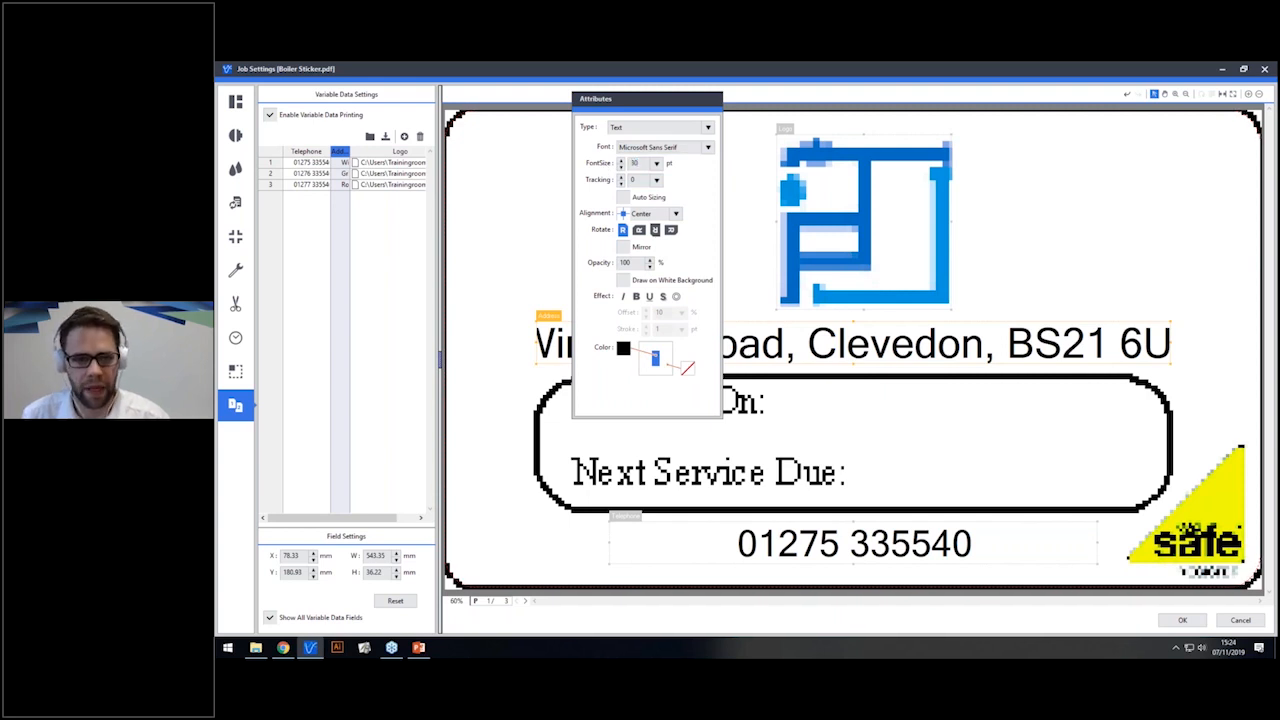
click(625, 197)
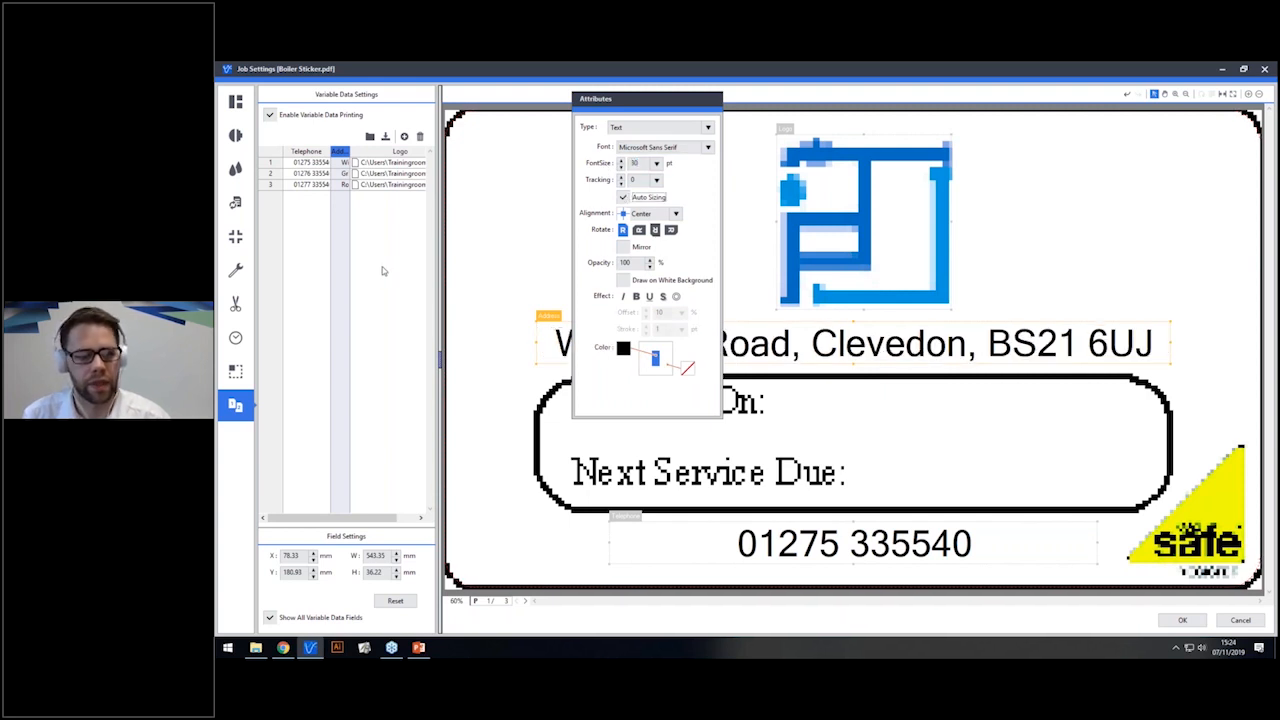
Try the Text type on the Logo field and return it to Image.
click(393, 160)
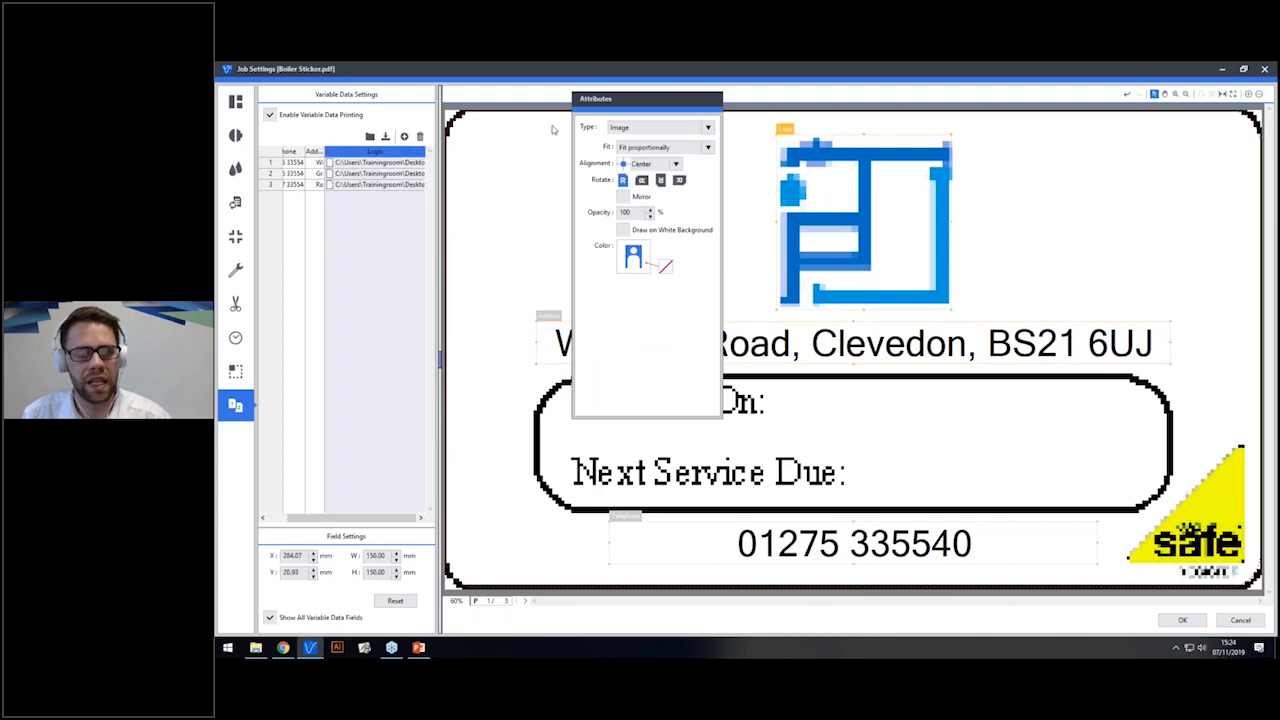
click(674, 127)
click(640, 141)
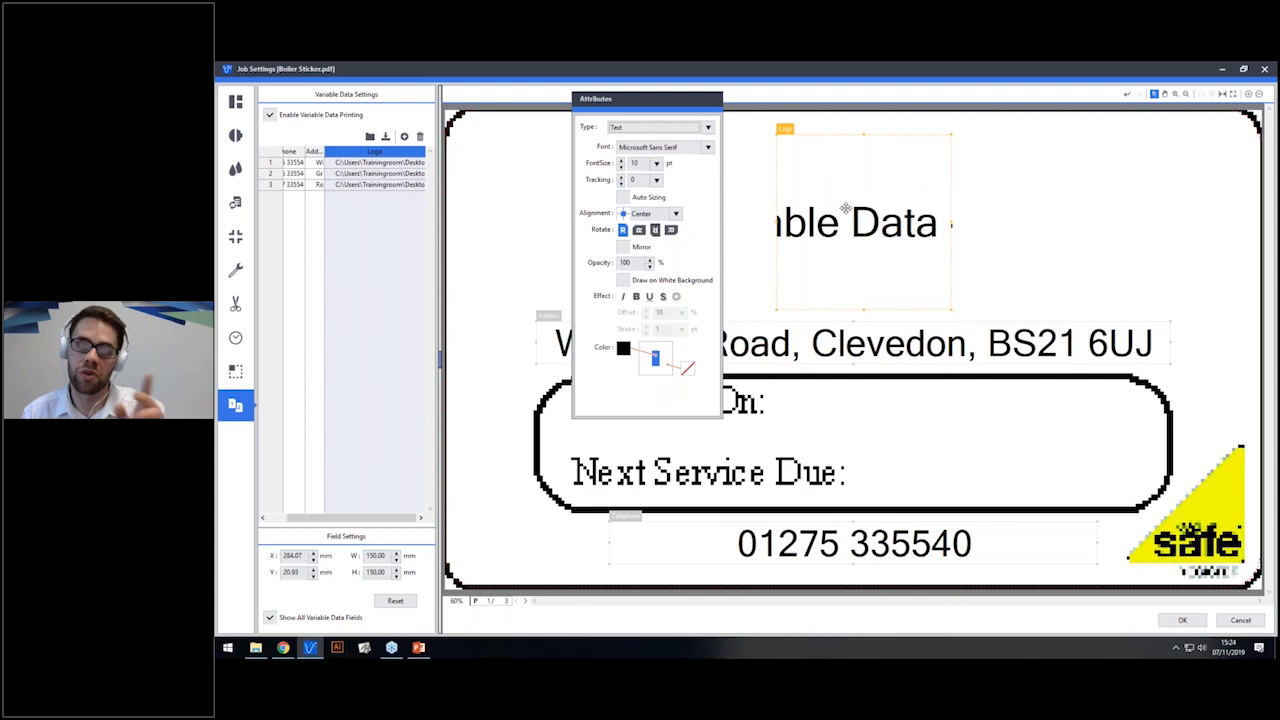
click(666, 128)
click(651, 153)
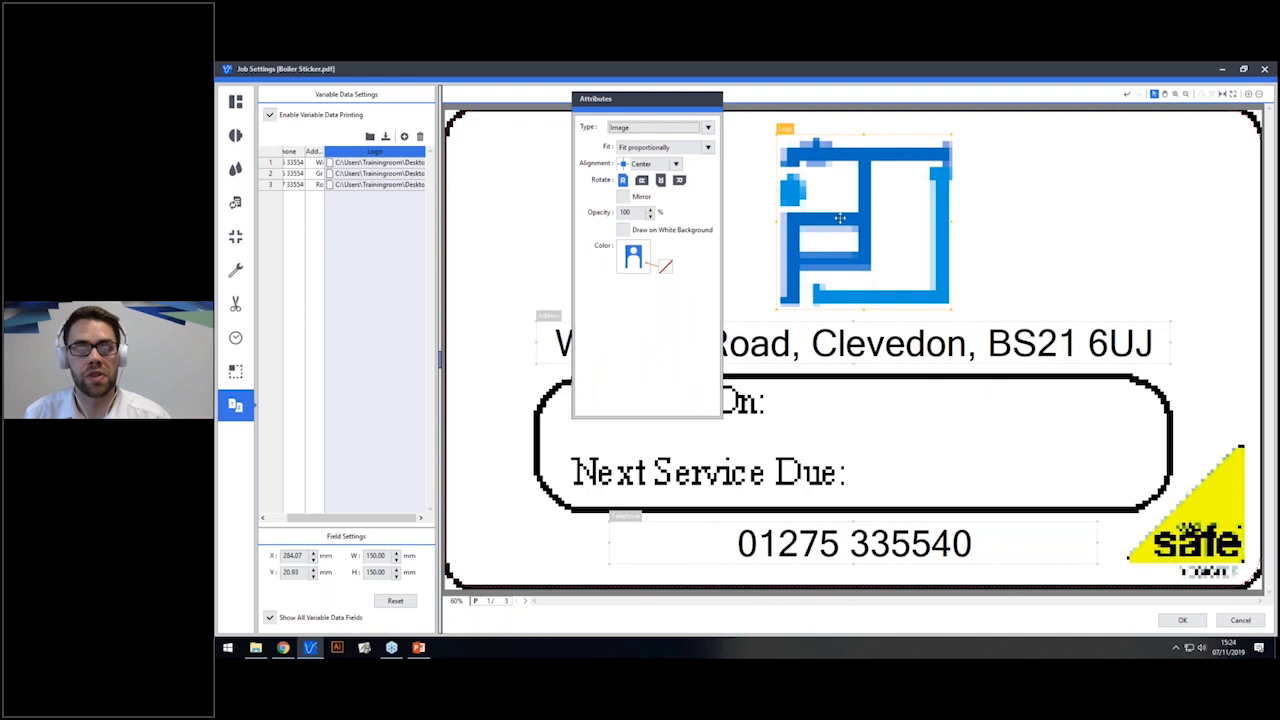
Try the None fit on the Logo image and set its fit to Fit to Fields.
click(680, 148)
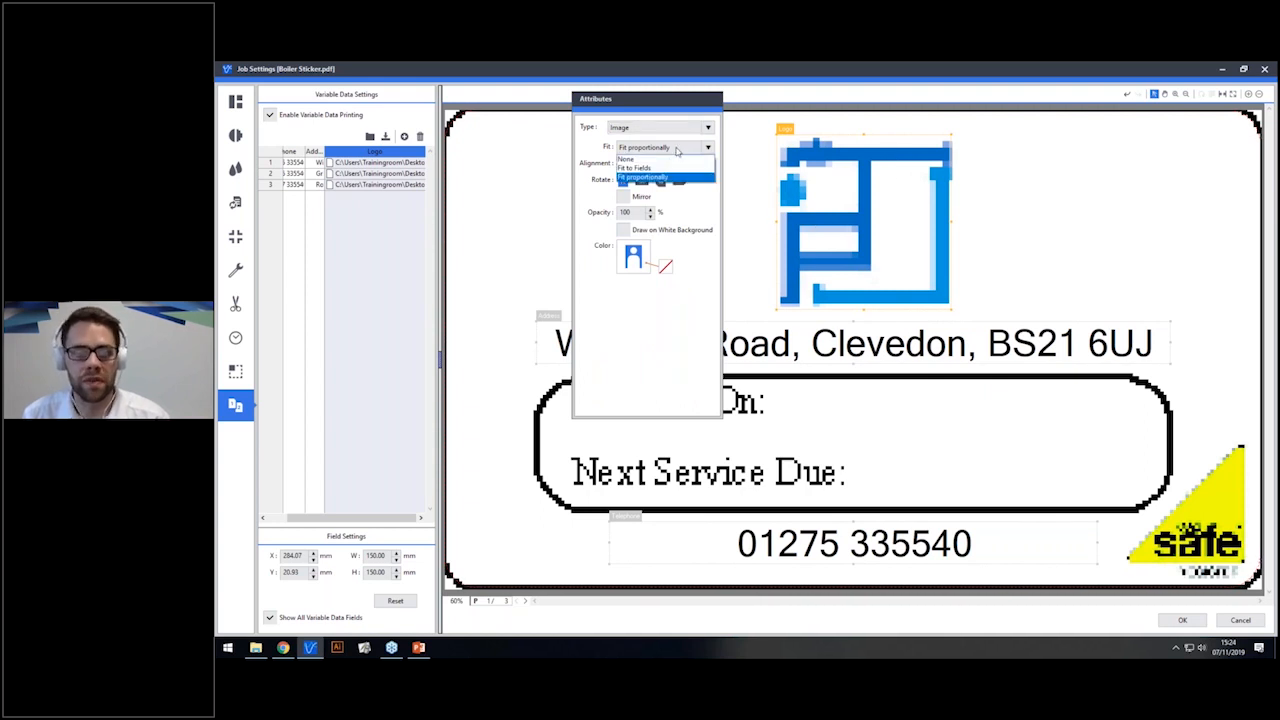
click(673, 160)
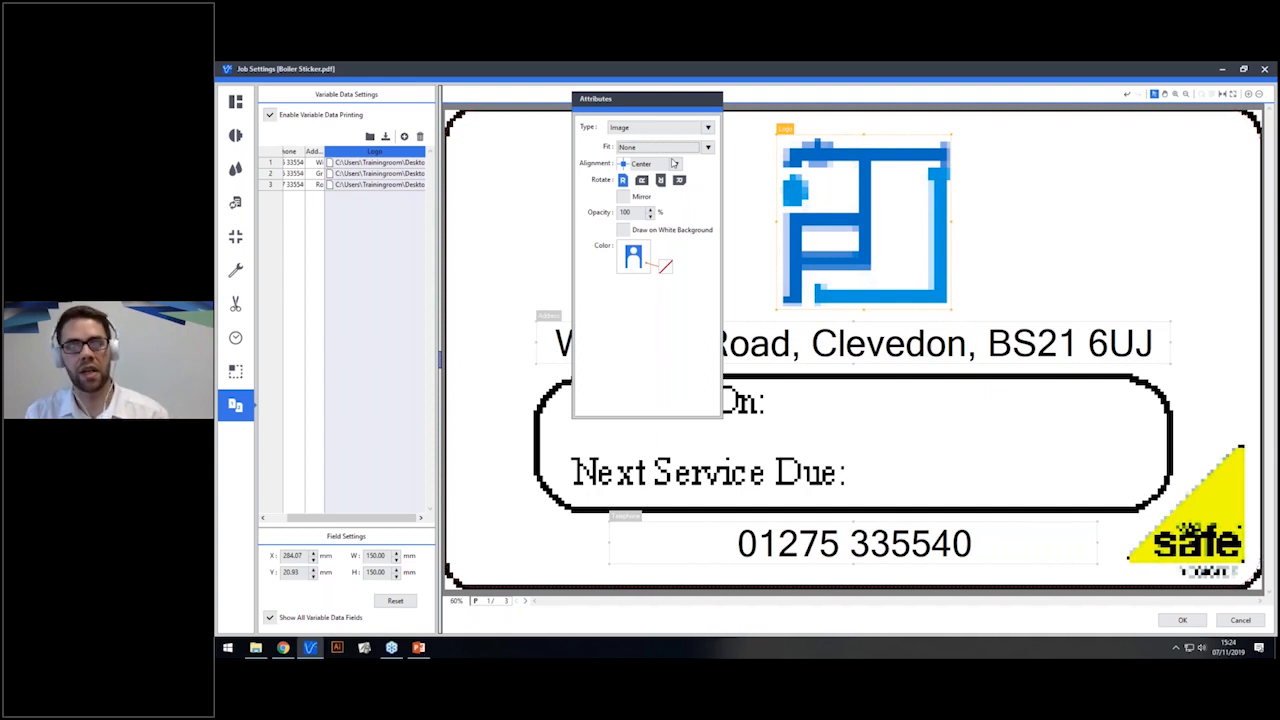
click(684, 148)
click(672, 171)
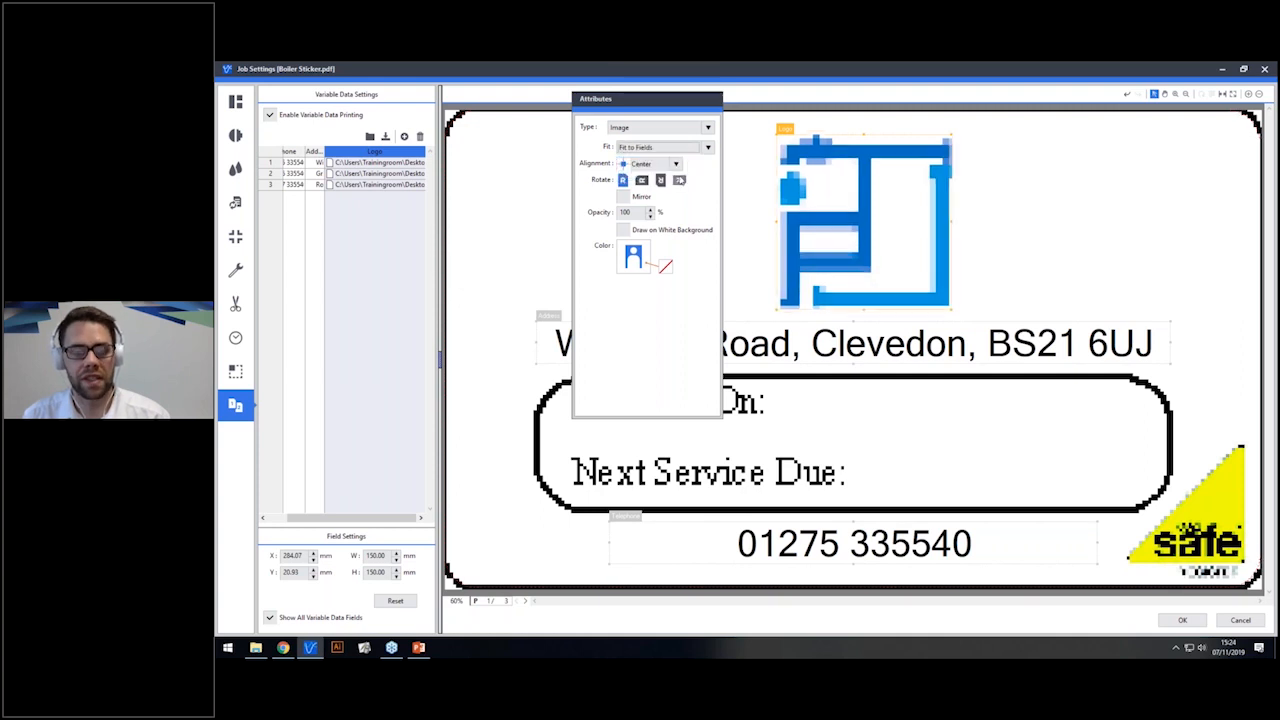
Set the Logo image's fit to Fit proportionally and look through its alignment options.
click(667, 149)
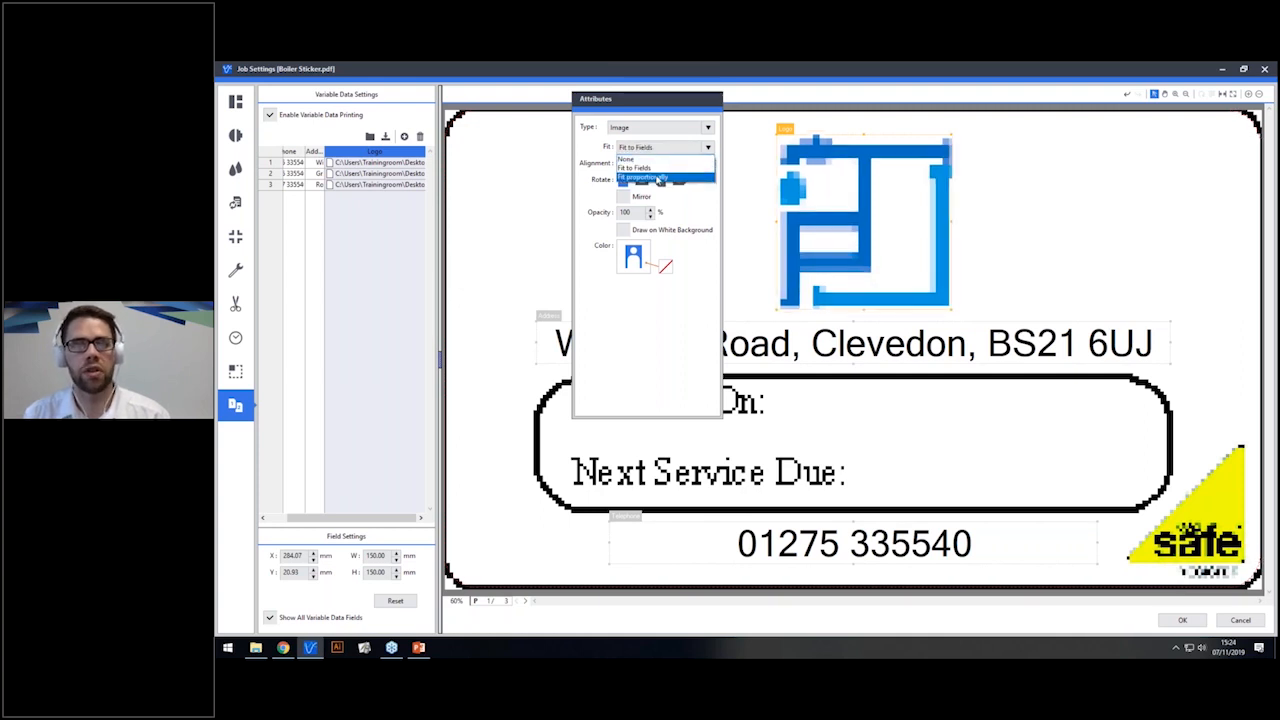
click(659, 178)
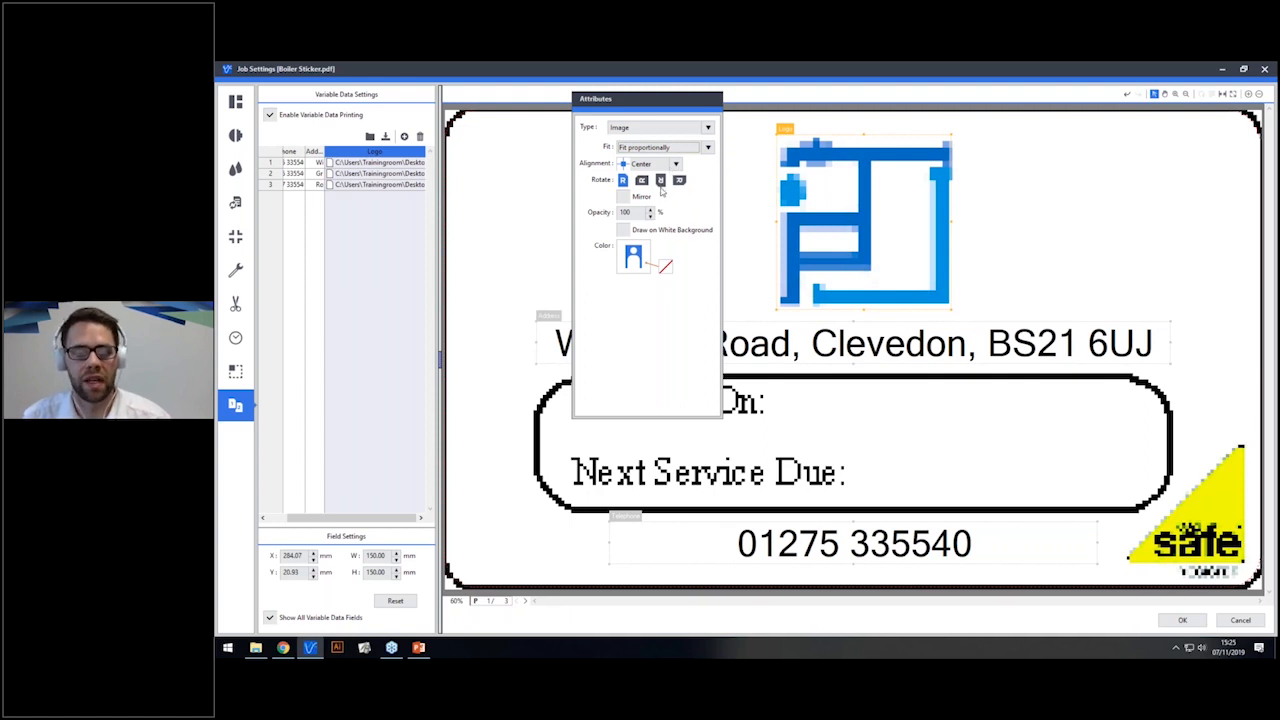
click(650, 165)
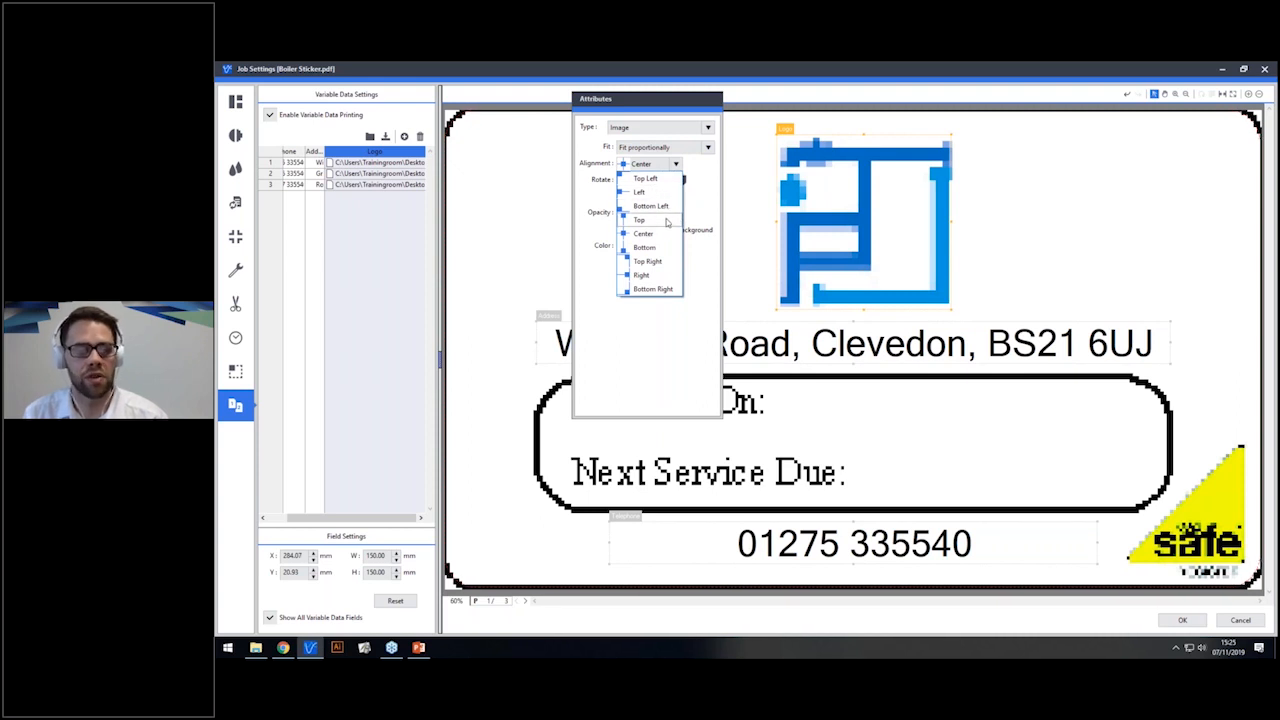
click(705, 201)
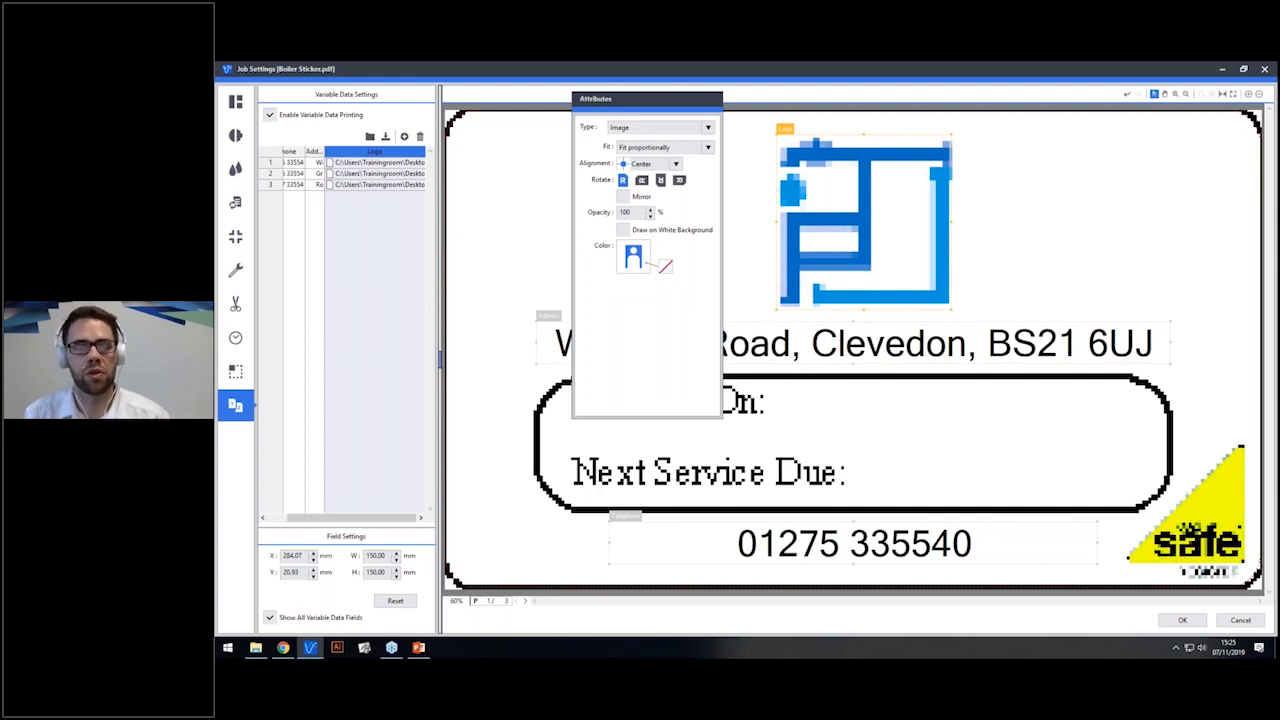
Try a black CMYK background colour behind the Logo image and return the colour space to Transparent.
click(664, 268)
click(670, 243)
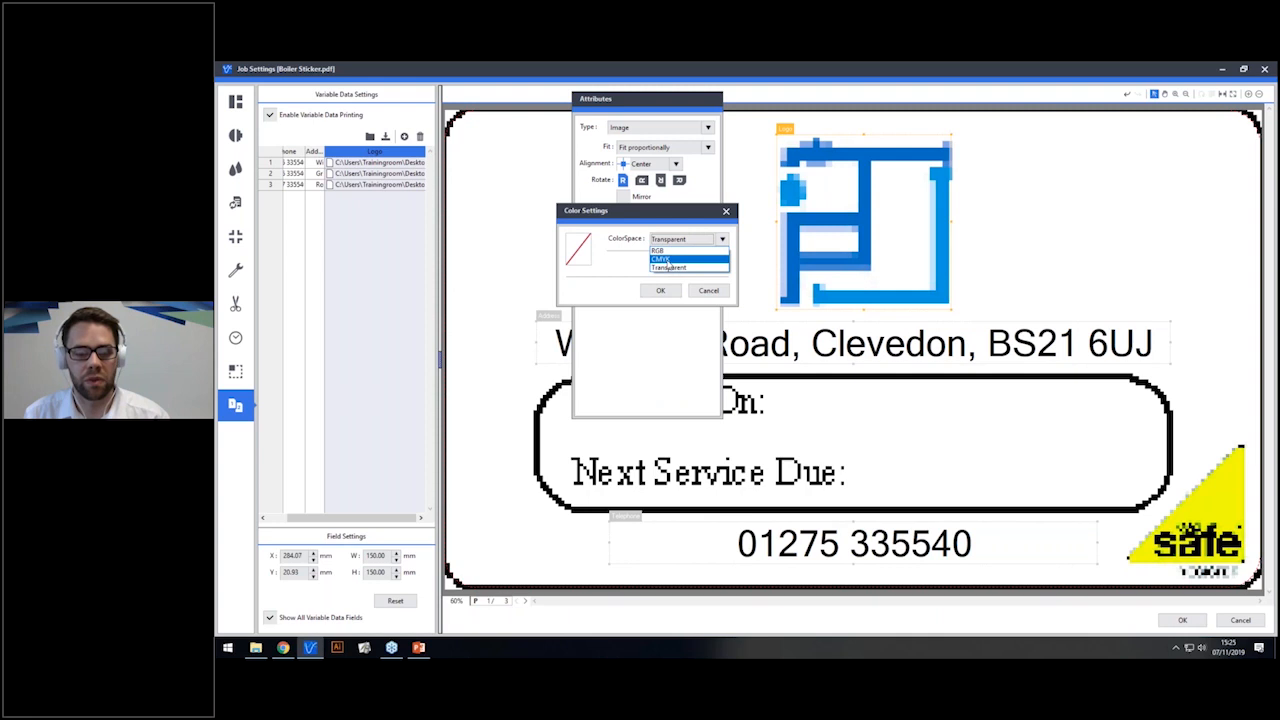
drag(664, 311, 716, 311)
click(662, 341)
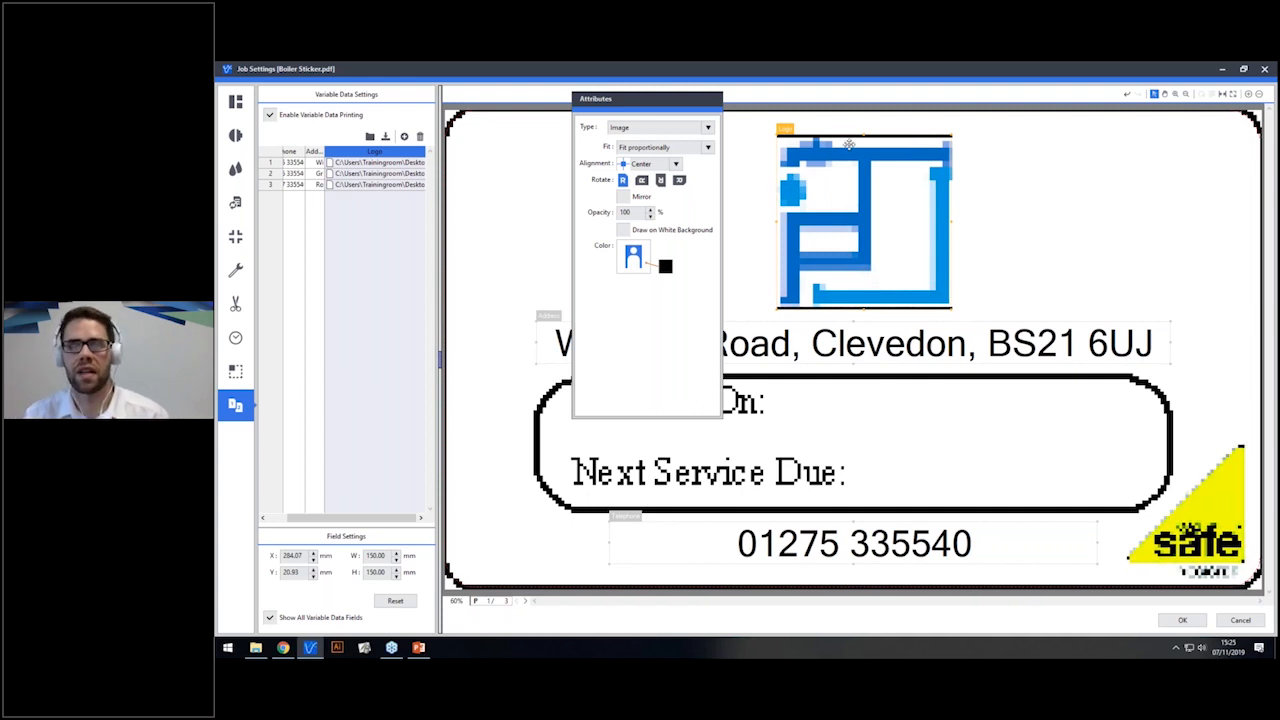
click(666, 266)
click(688, 214)
click(673, 243)
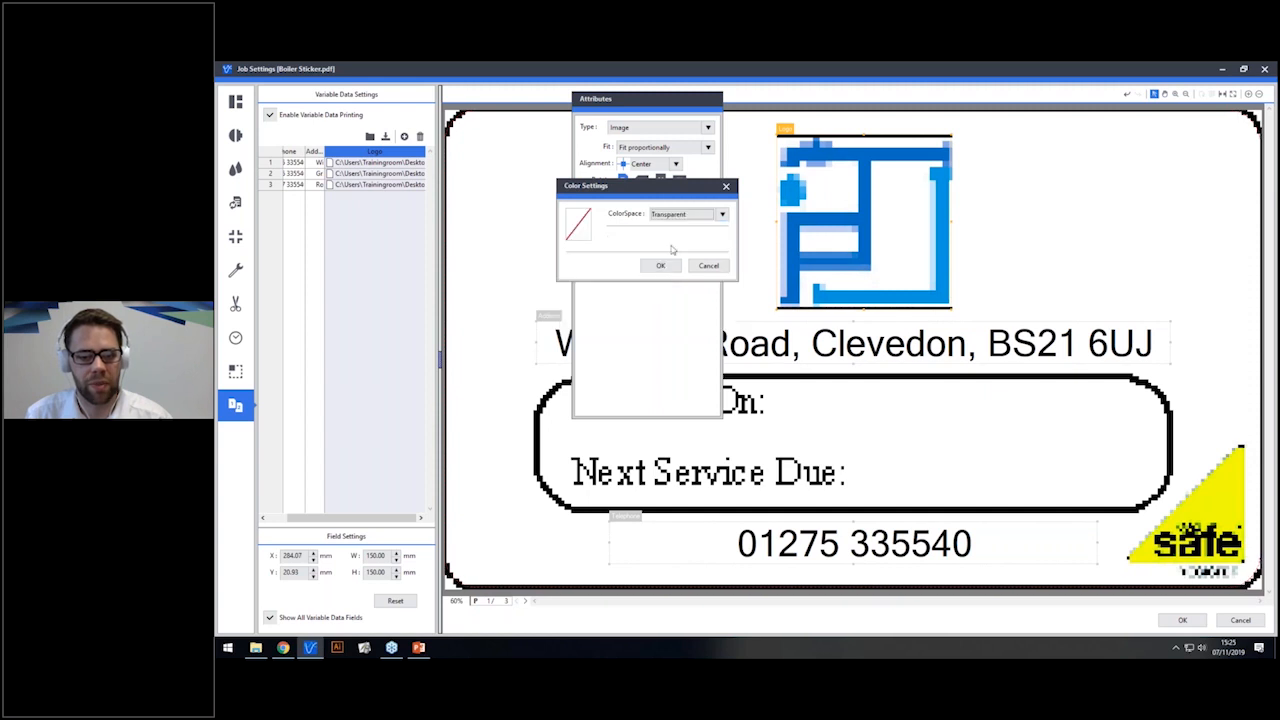
click(660, 264)
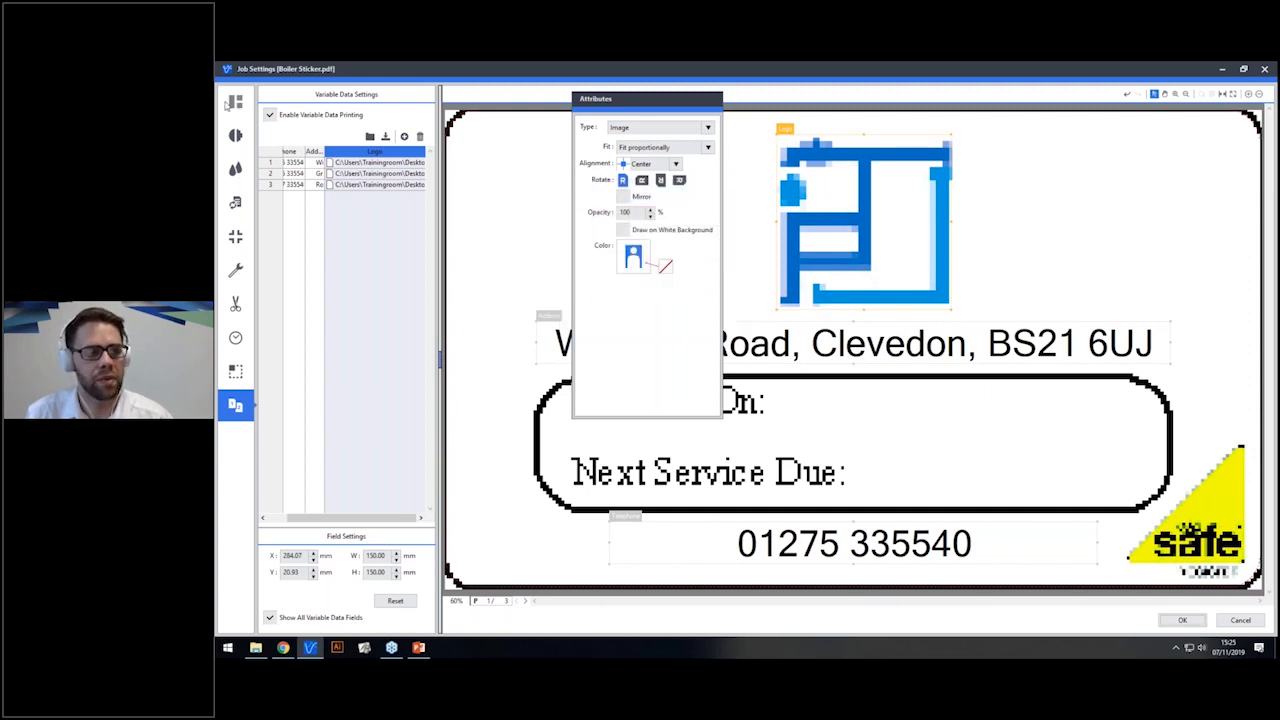
Check the layout of the boiler stickers on the media and accept the job settings.
click(235, 101)
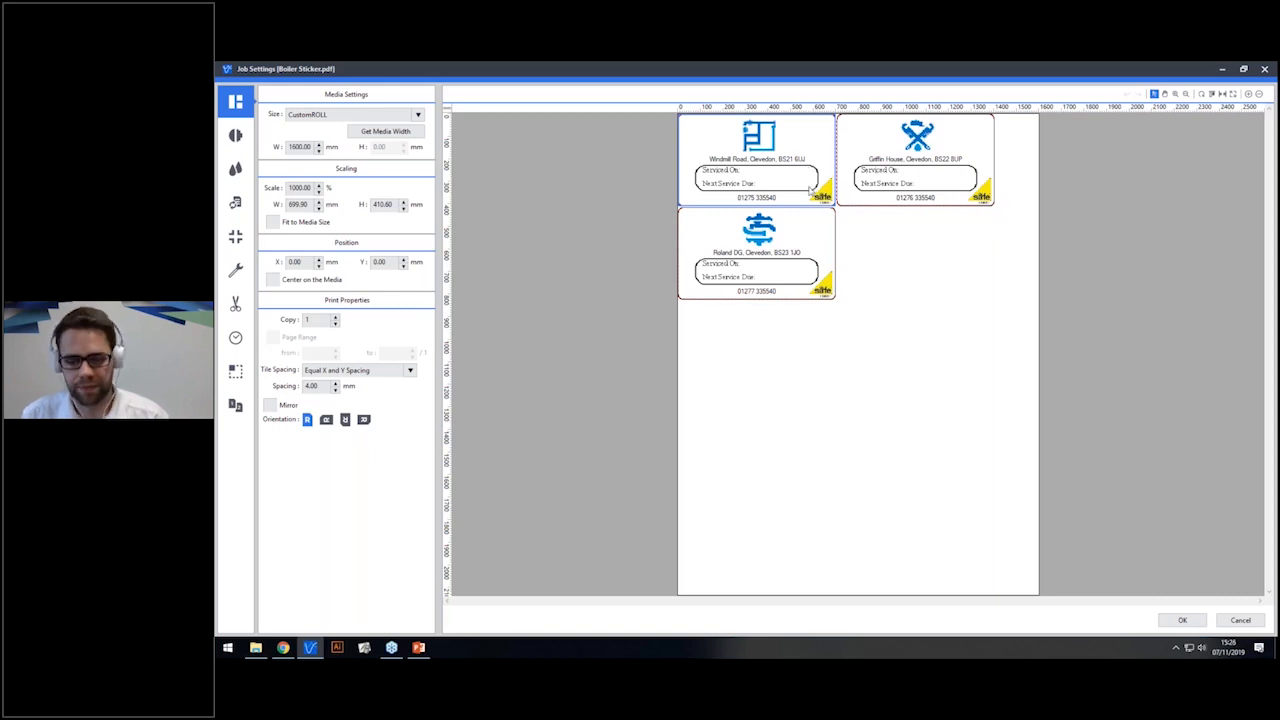
click(1183, 621)
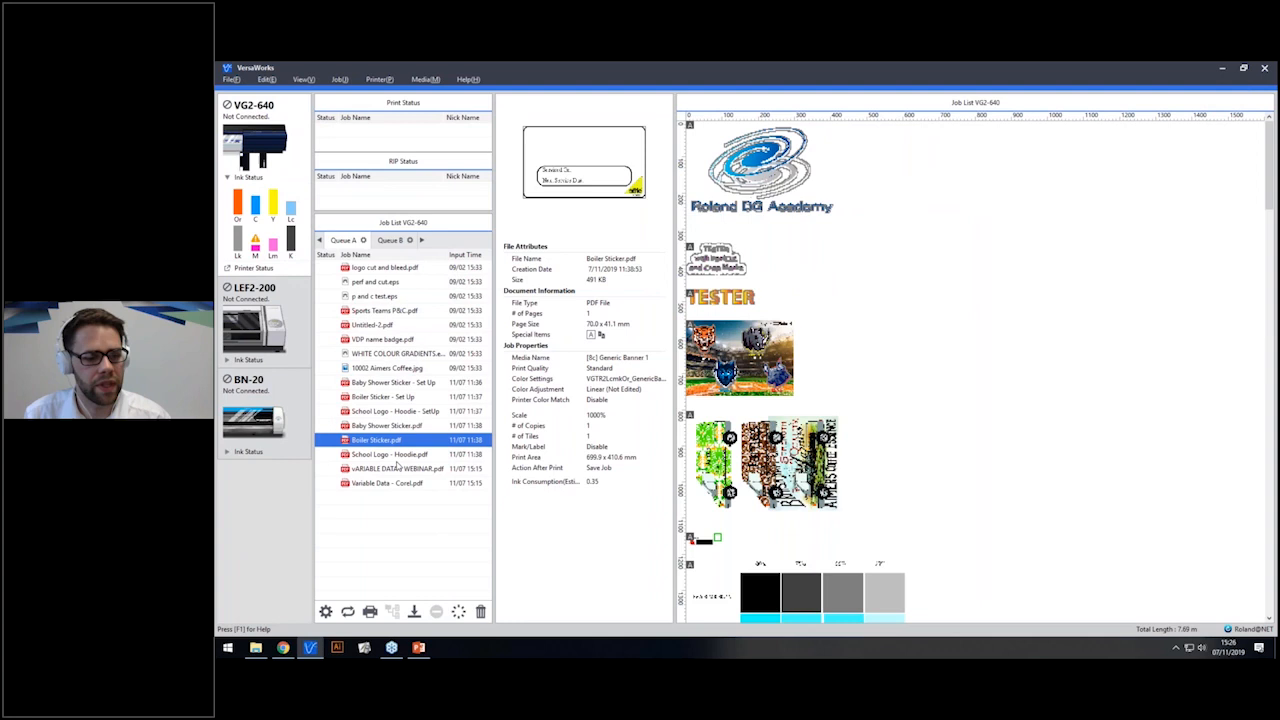
Open the job settings of Baby Shower Sticker.pdf and go to its variable data settings.
click(399, 455)
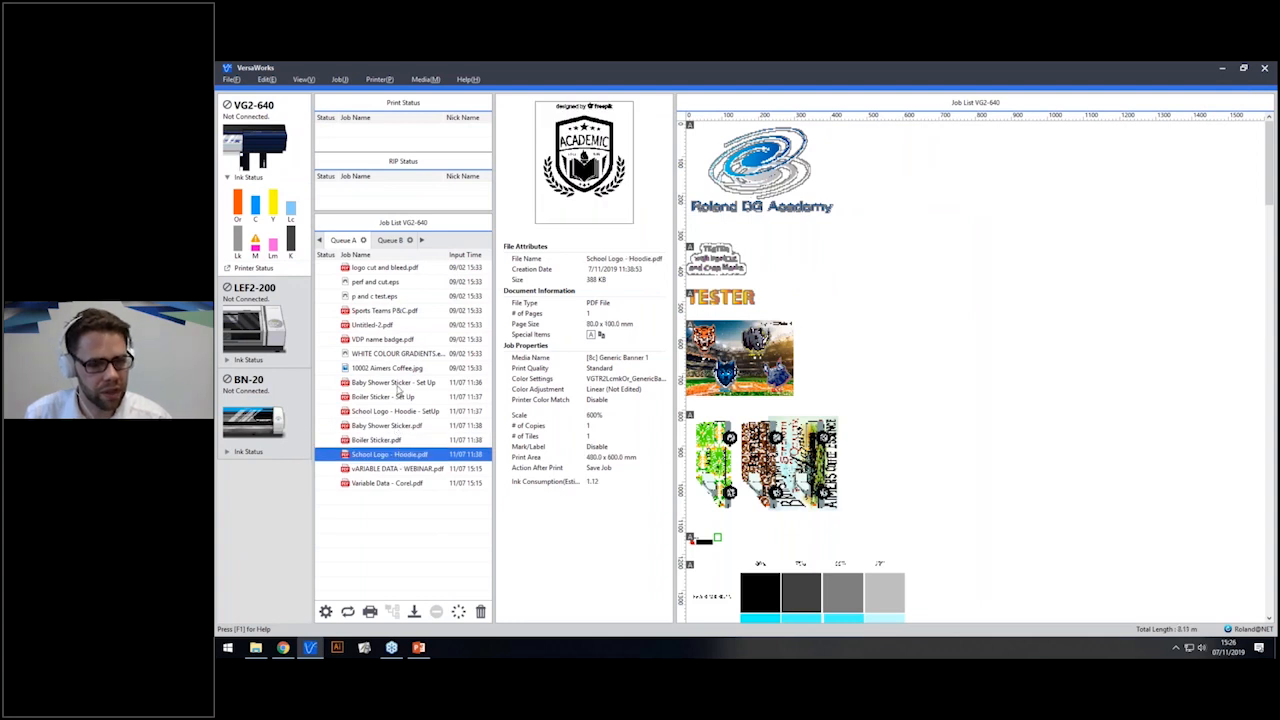
click(399, 426)
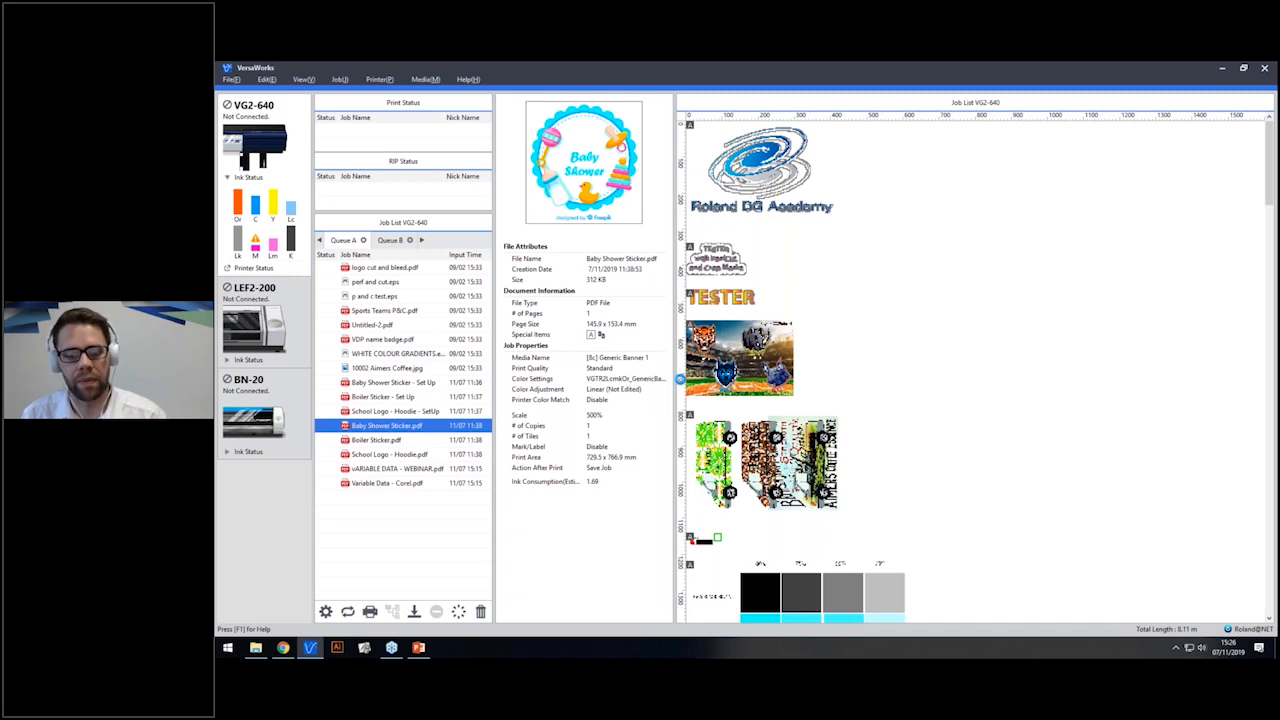
double_click(399, 426)
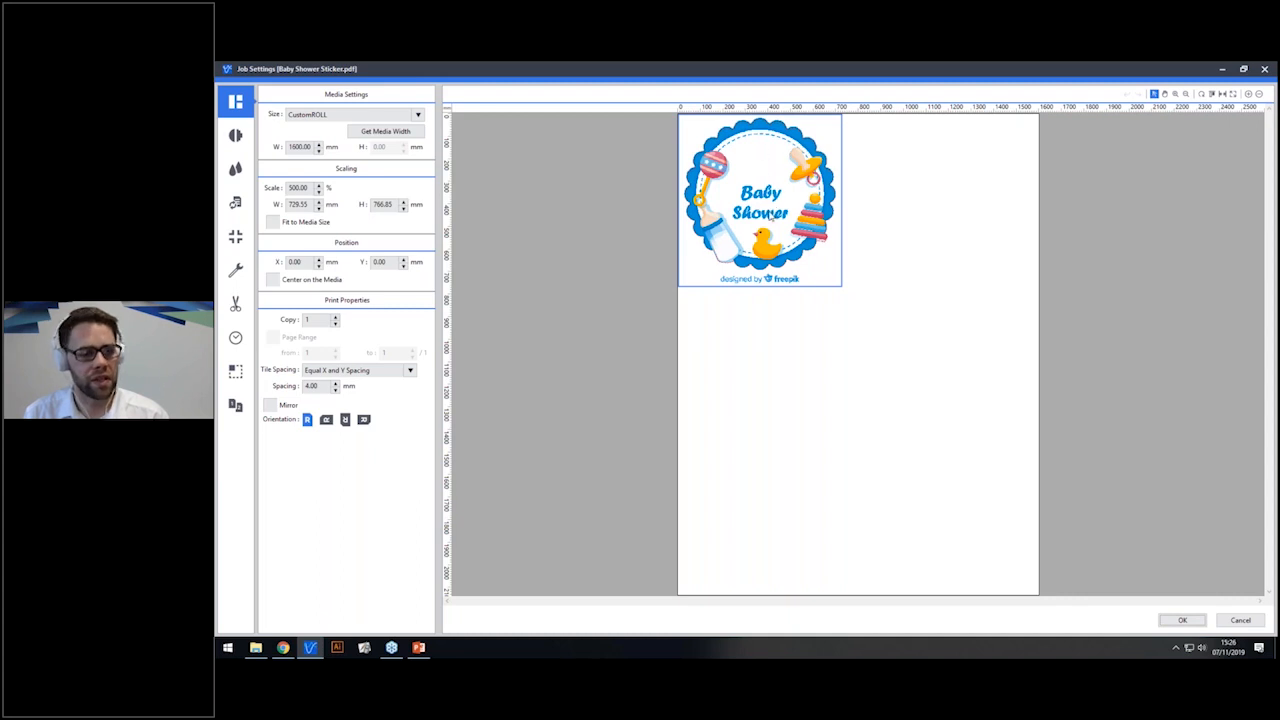
click(236, 406)
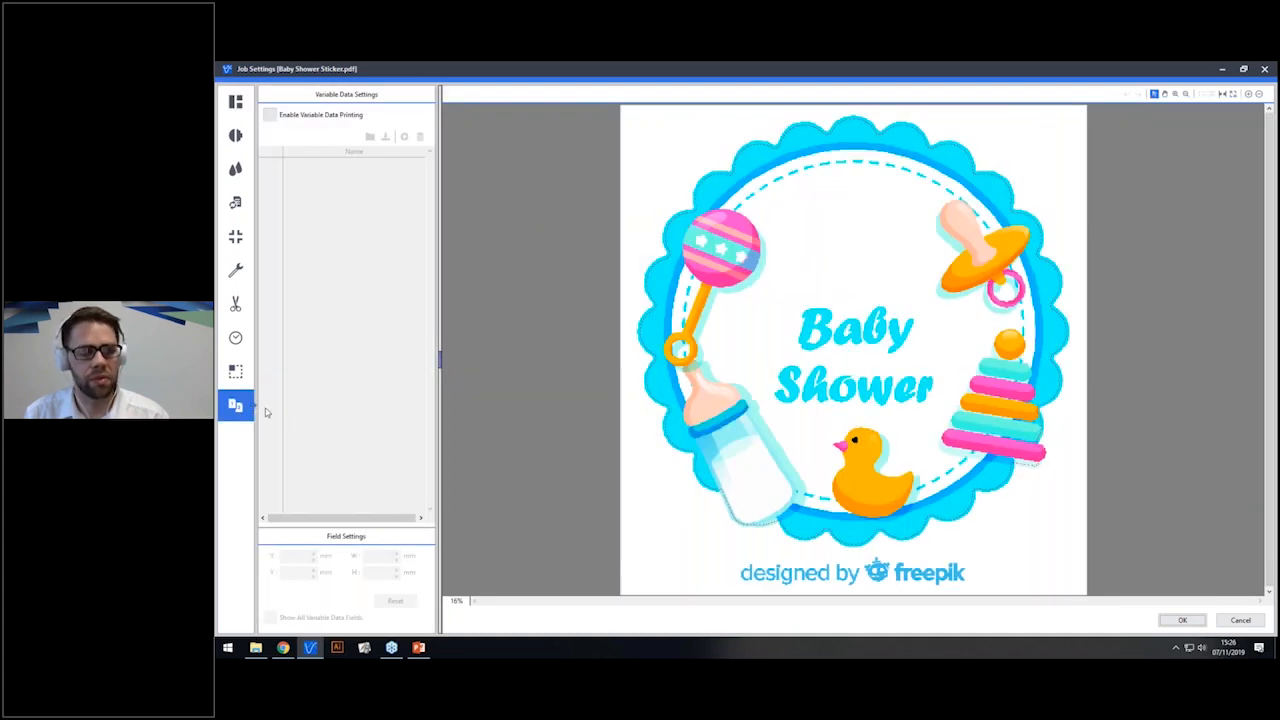
Enable variable data printing for the baby shower sticker, show all variable data fields and select the Name field.
click(311, 116)
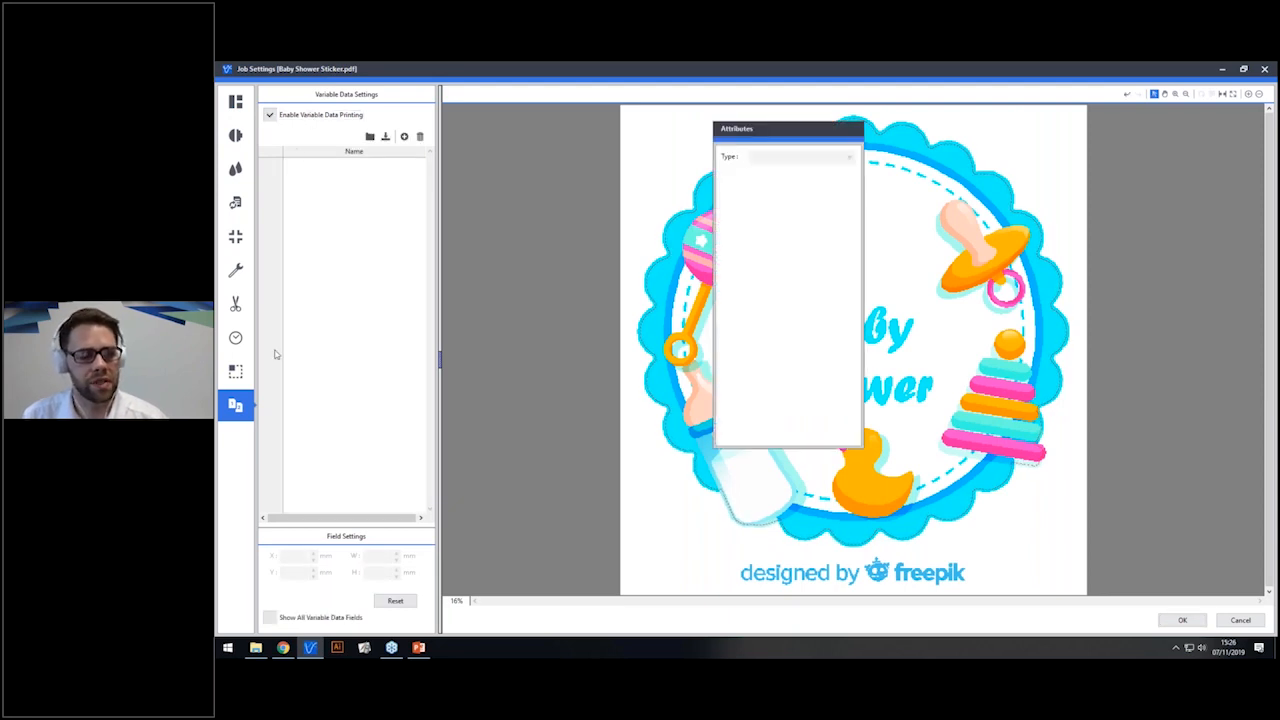
click(322, 618)
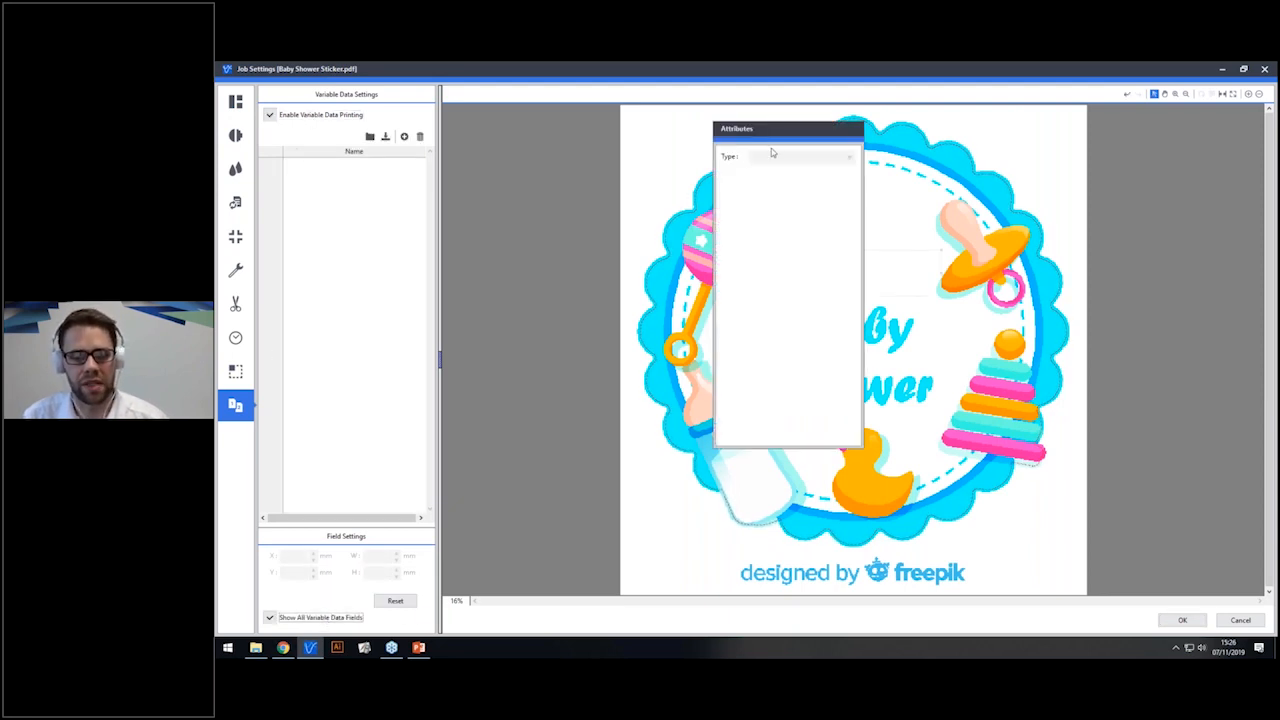
drag(780, 132, 520, 370)
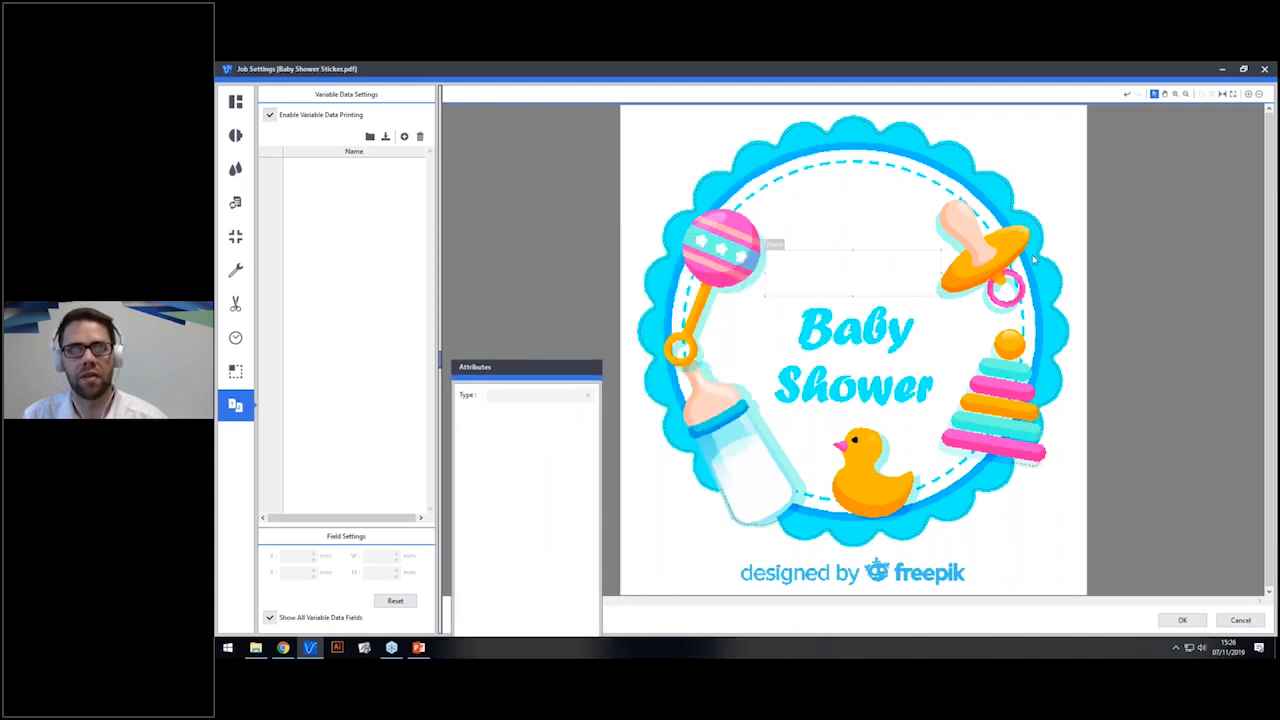
click(904, 258)
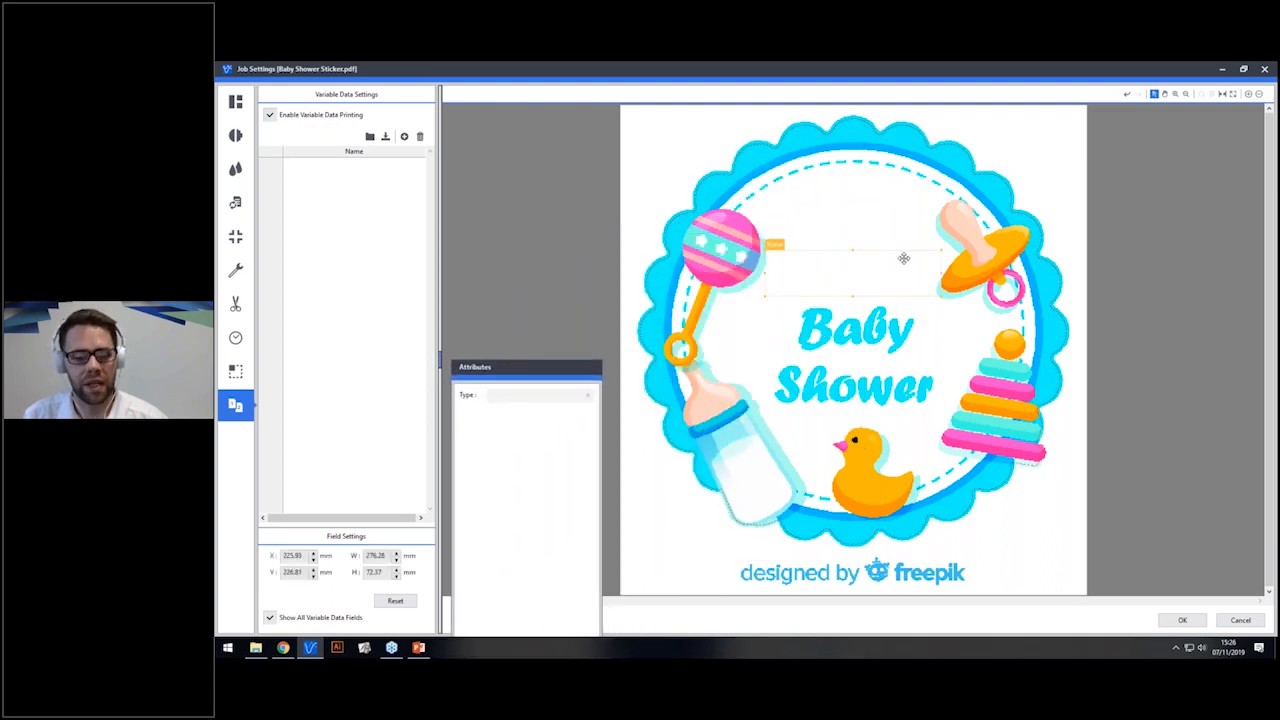
Add three records to the Name field, entering a different first name in possessive form for each.
click(404, 137)
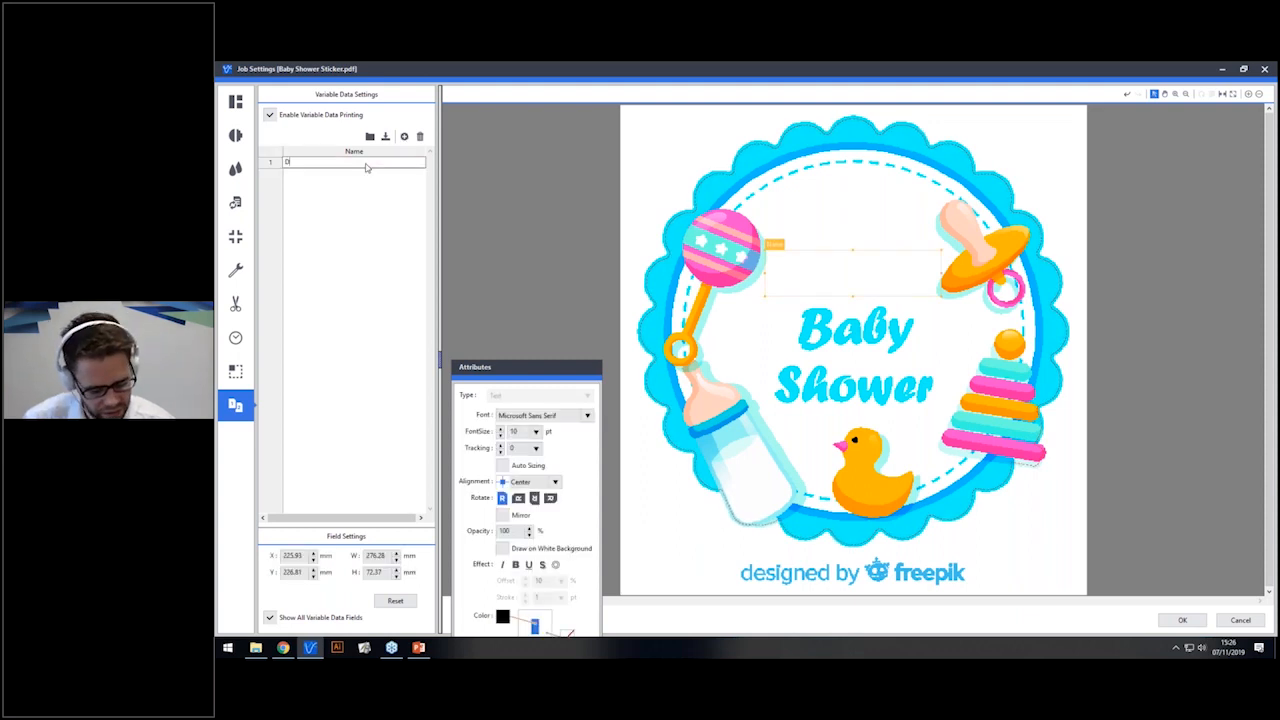
key(Return)
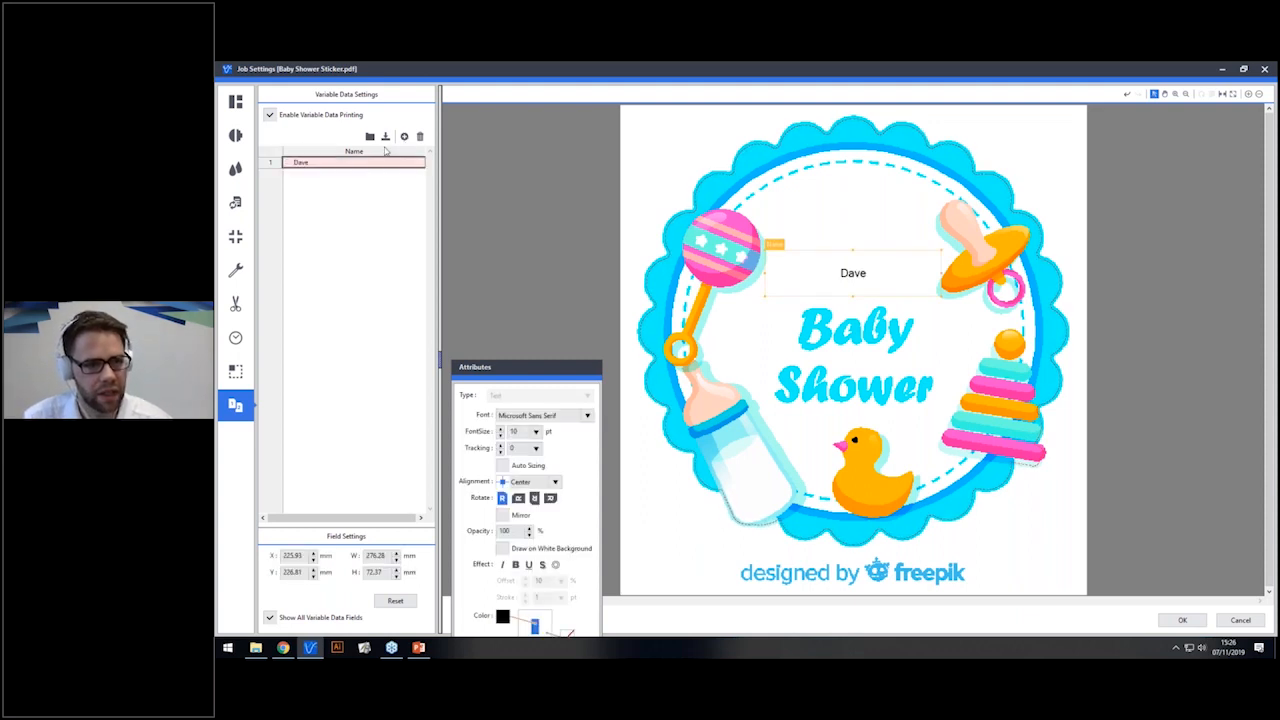
click(338, 163)
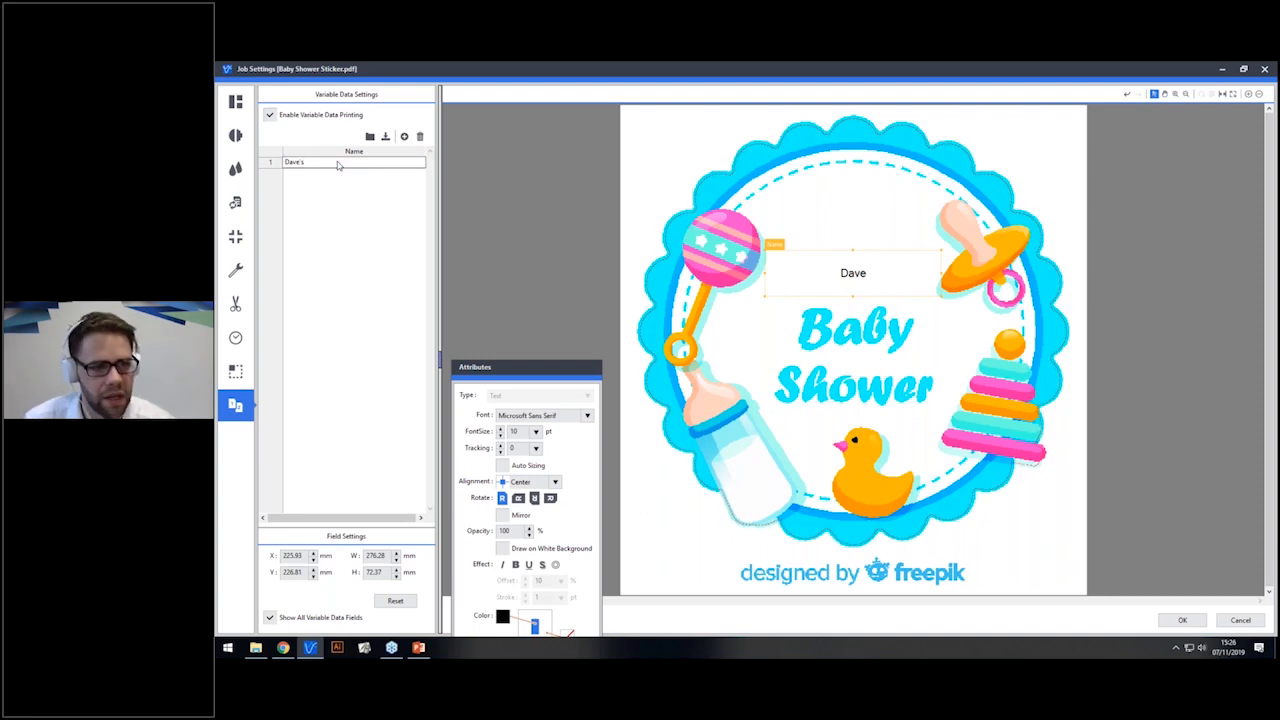
key(Return)
click(404, 137)
click(310, 174)
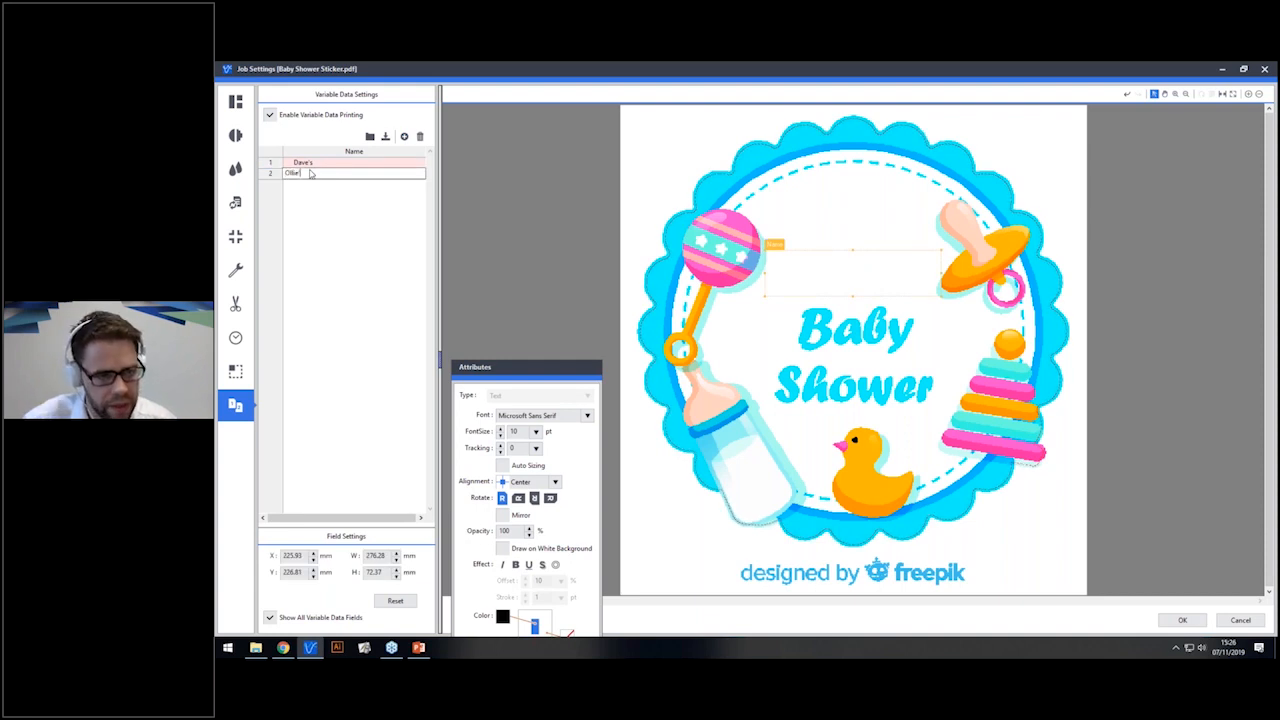
key(Return)
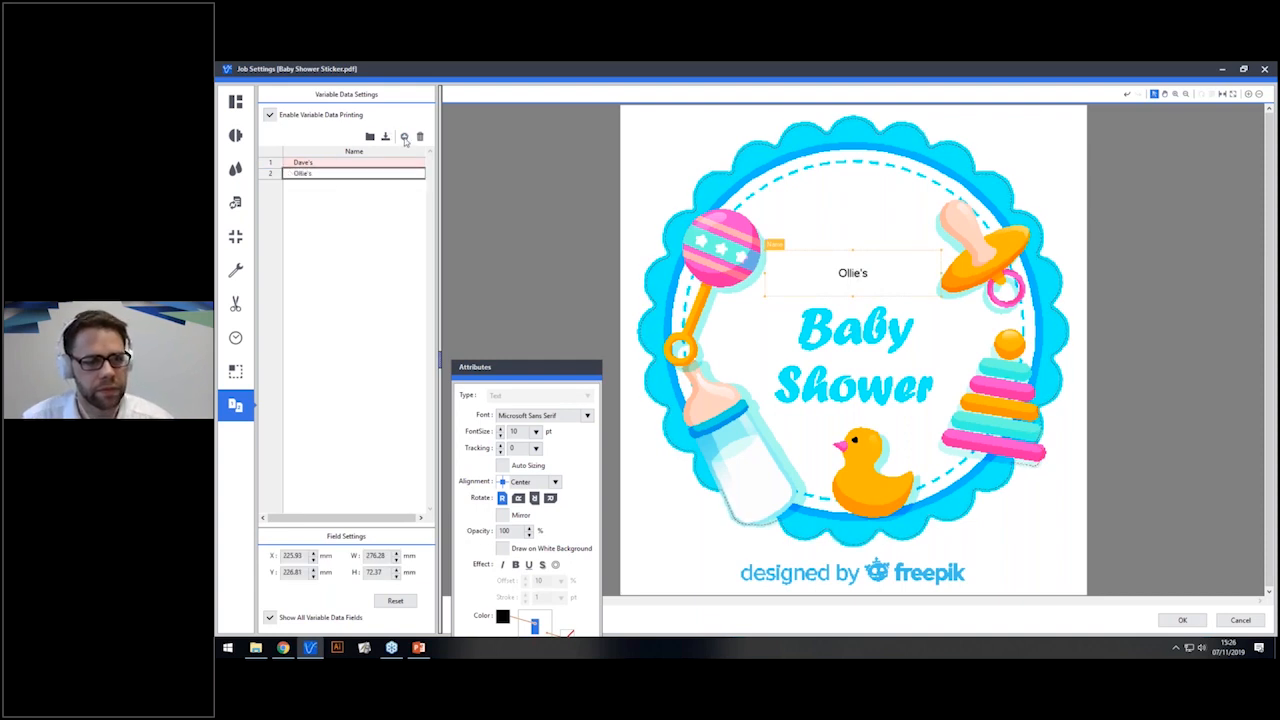
click(328, 186)
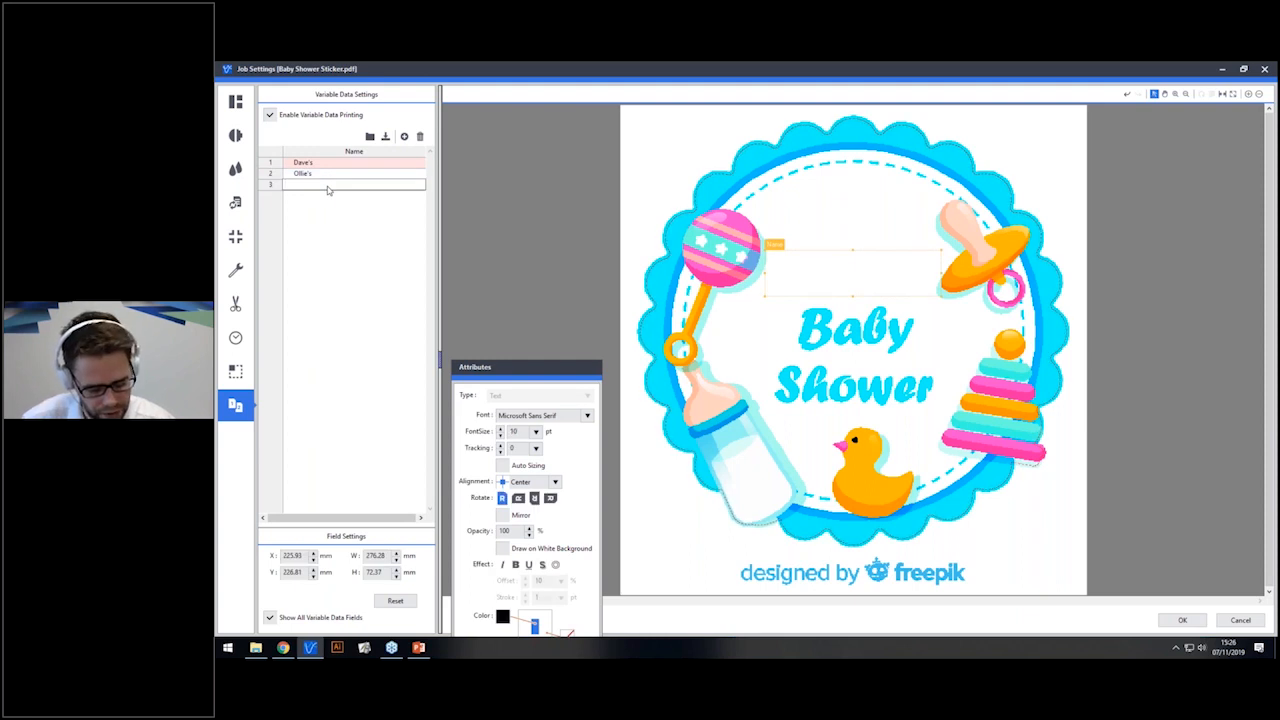
text(Tony's)
key(Return)
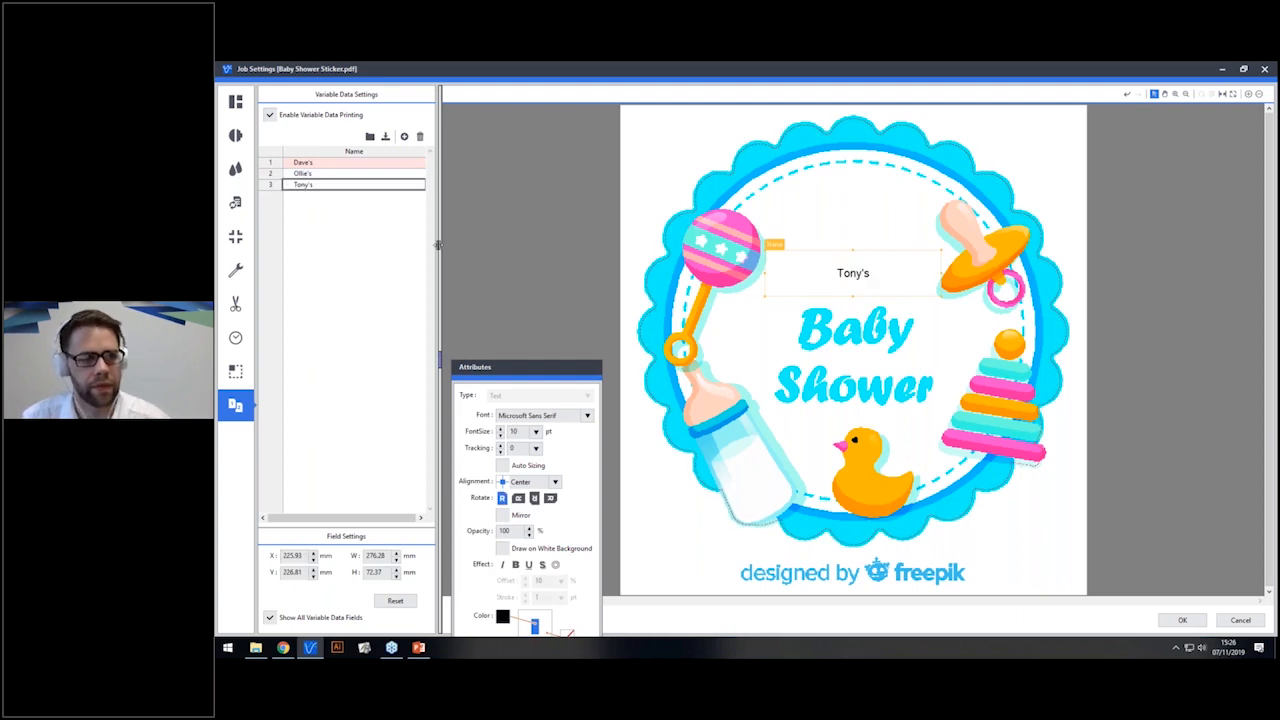
Set the font of the whole Name column to Forte, keeping the attributes clear of the artwork.
click(388, 151)
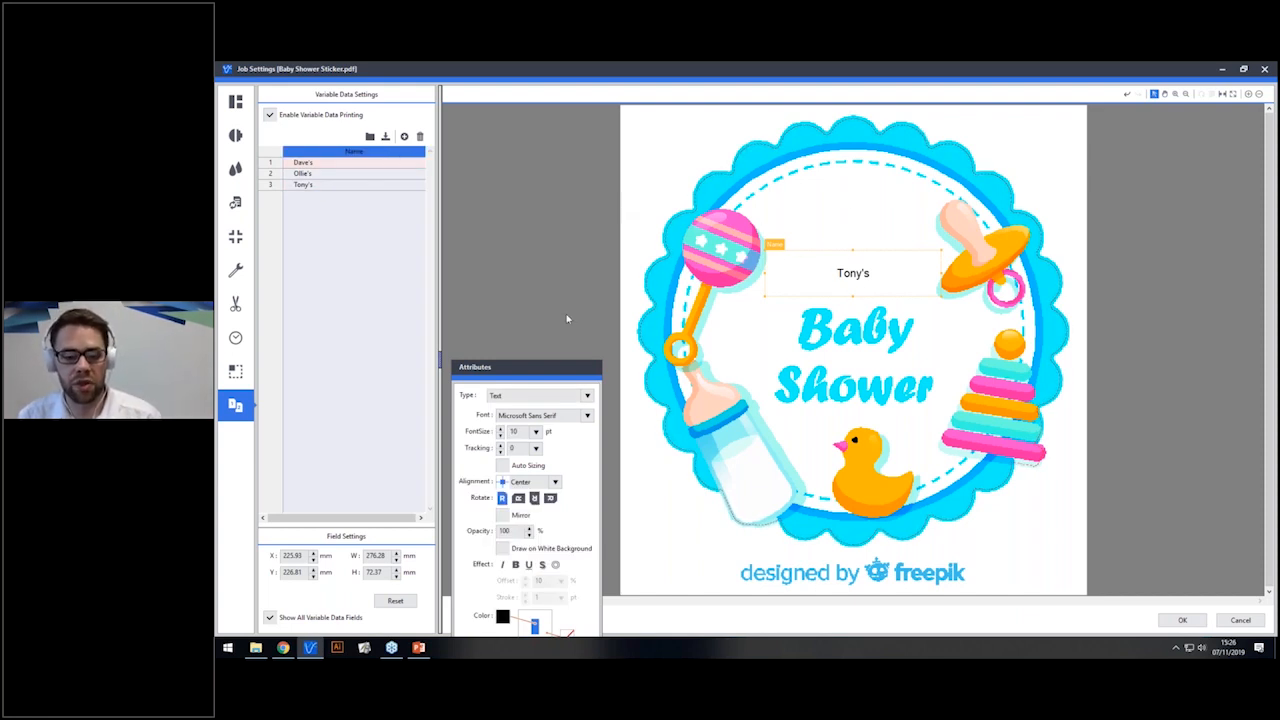
drag(536, 368, 1160, 170)
click(1153, 219)
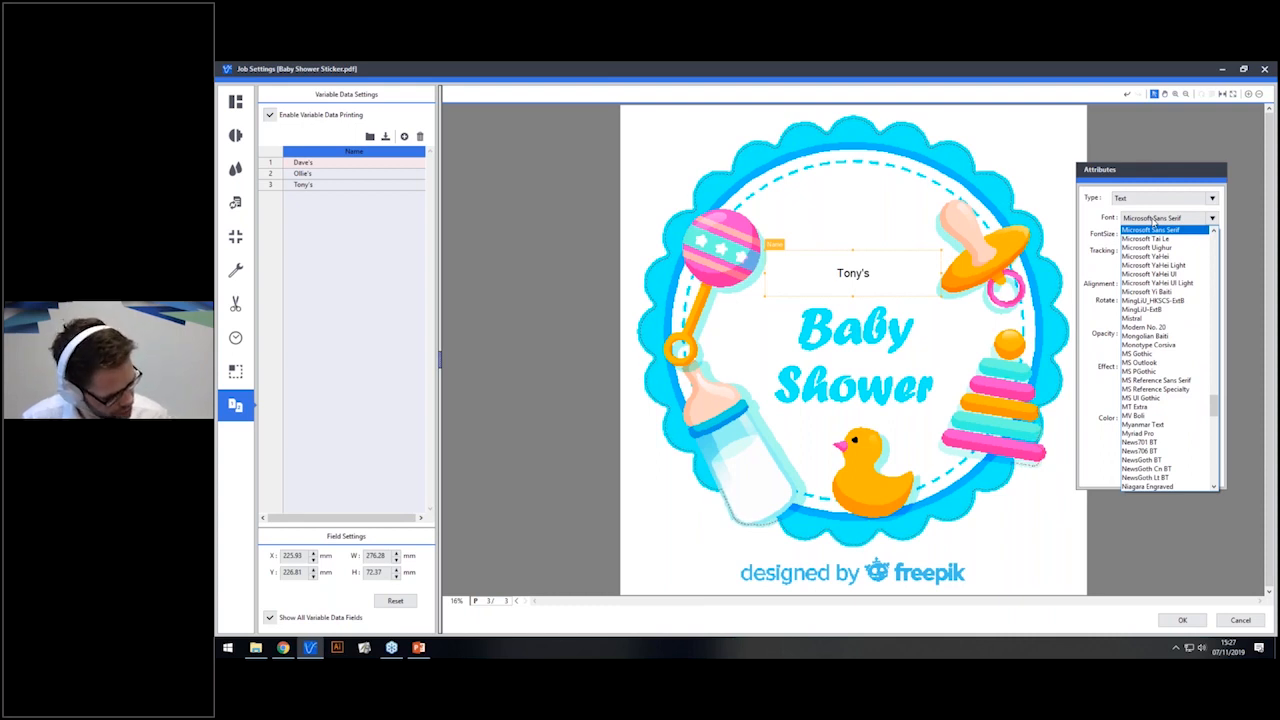
scroll(1146, 248, up, 20)
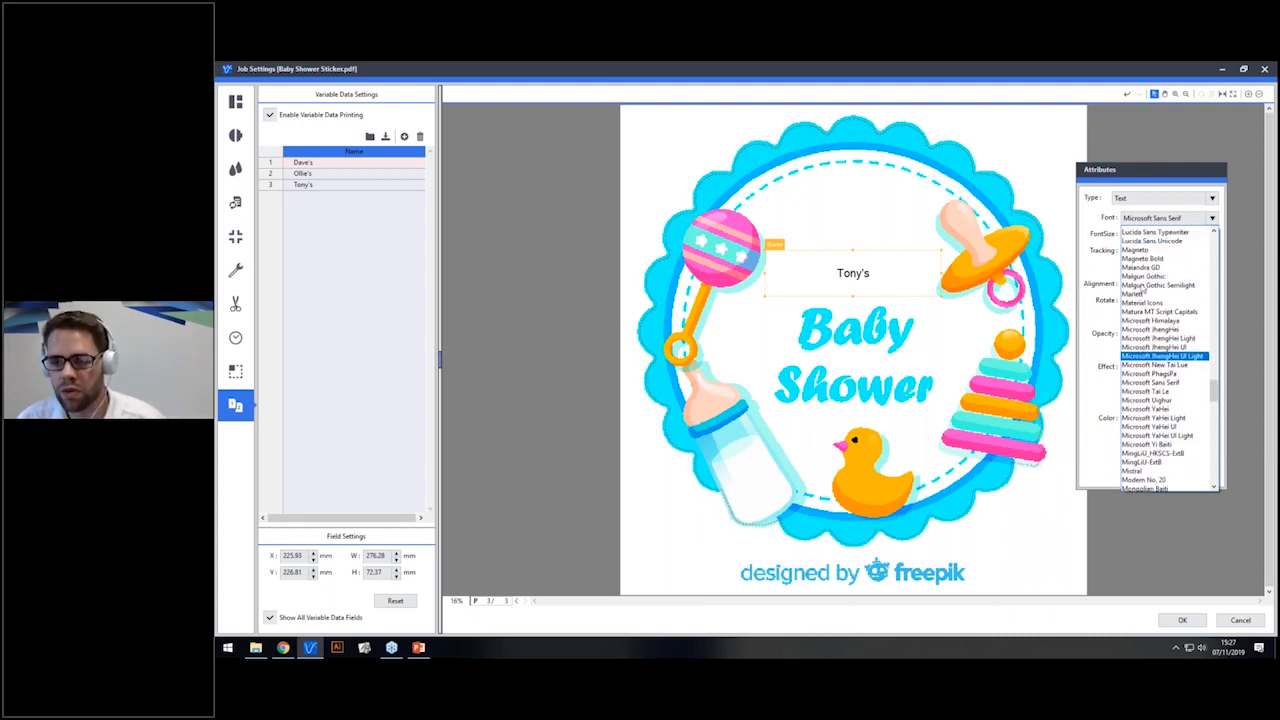
scroll(1143, 287, up, 15)
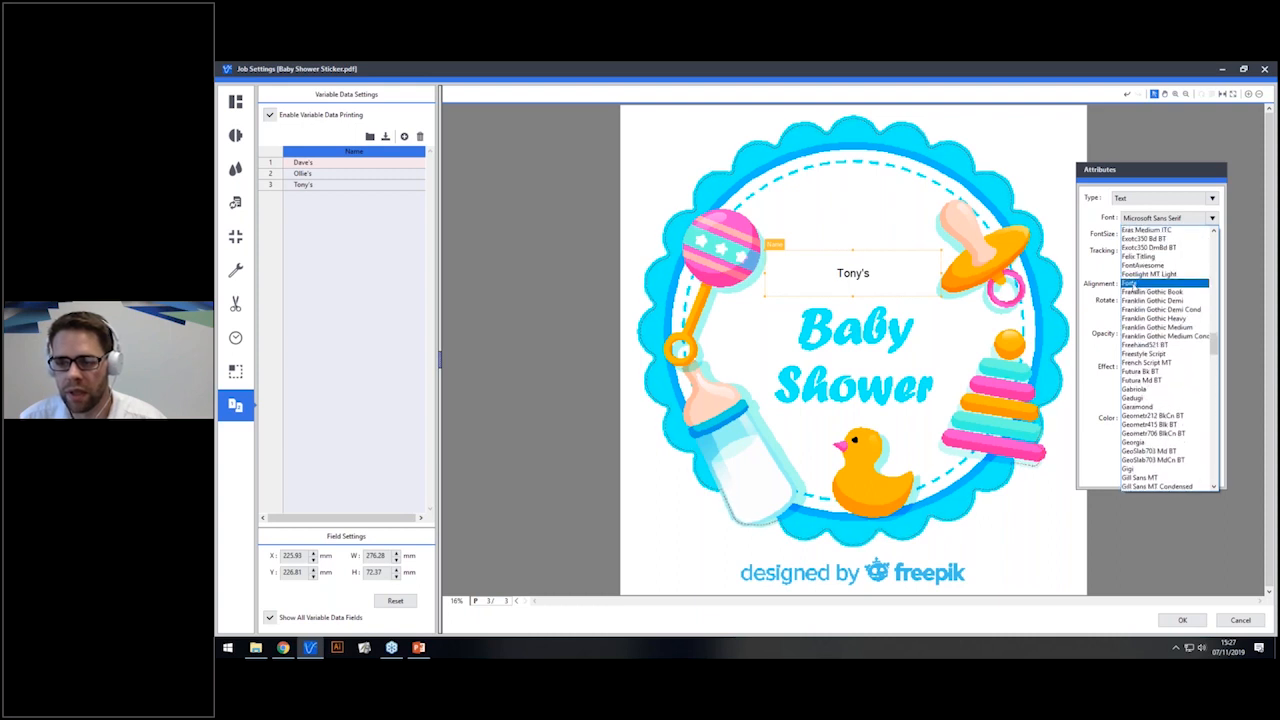
click(1140, 284)
Set the Name field's font size to 70 pt with Auto Sizing and enlarge the field to about 292 × 85 mm.
key(Tab)
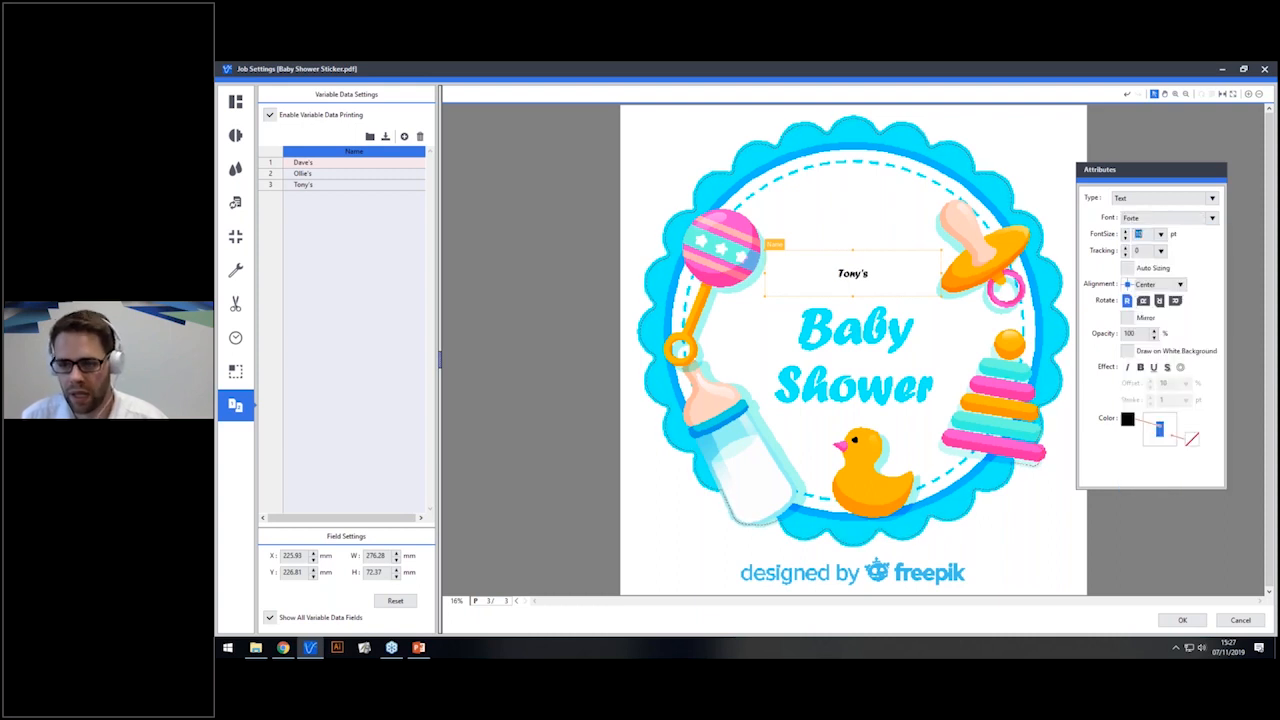
text(70)
key(Tab)
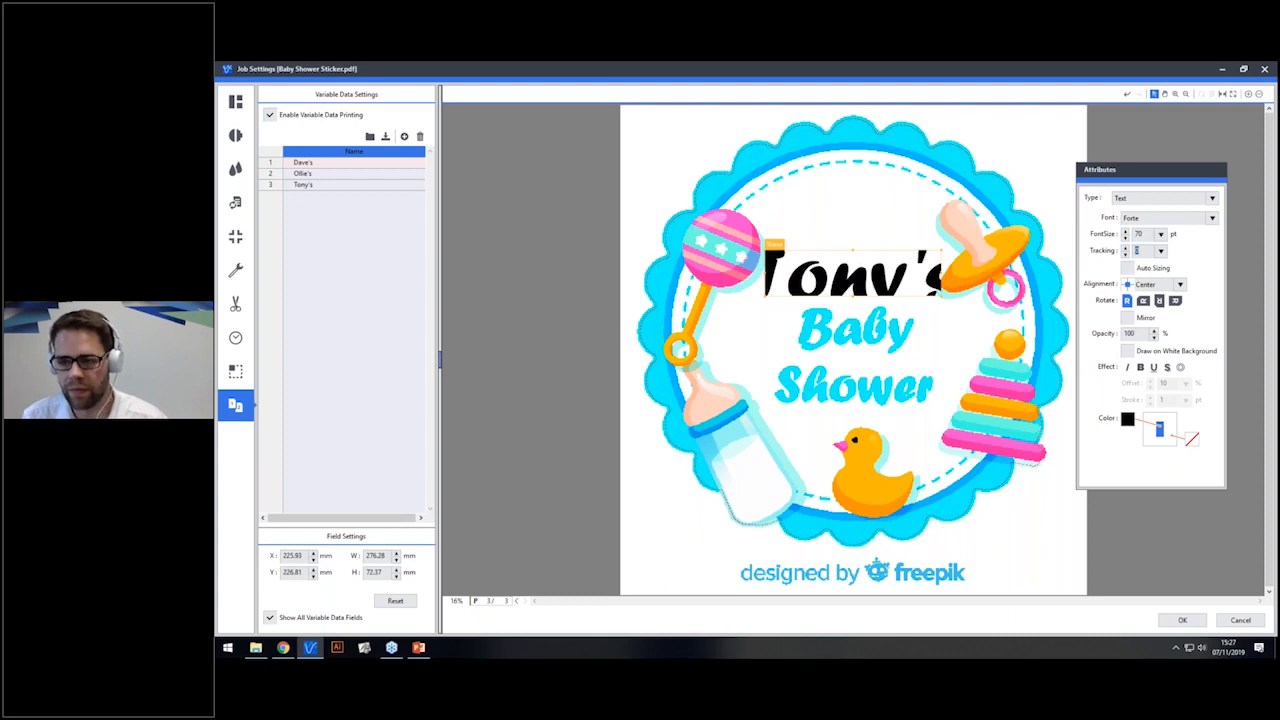
click(1127, 269)
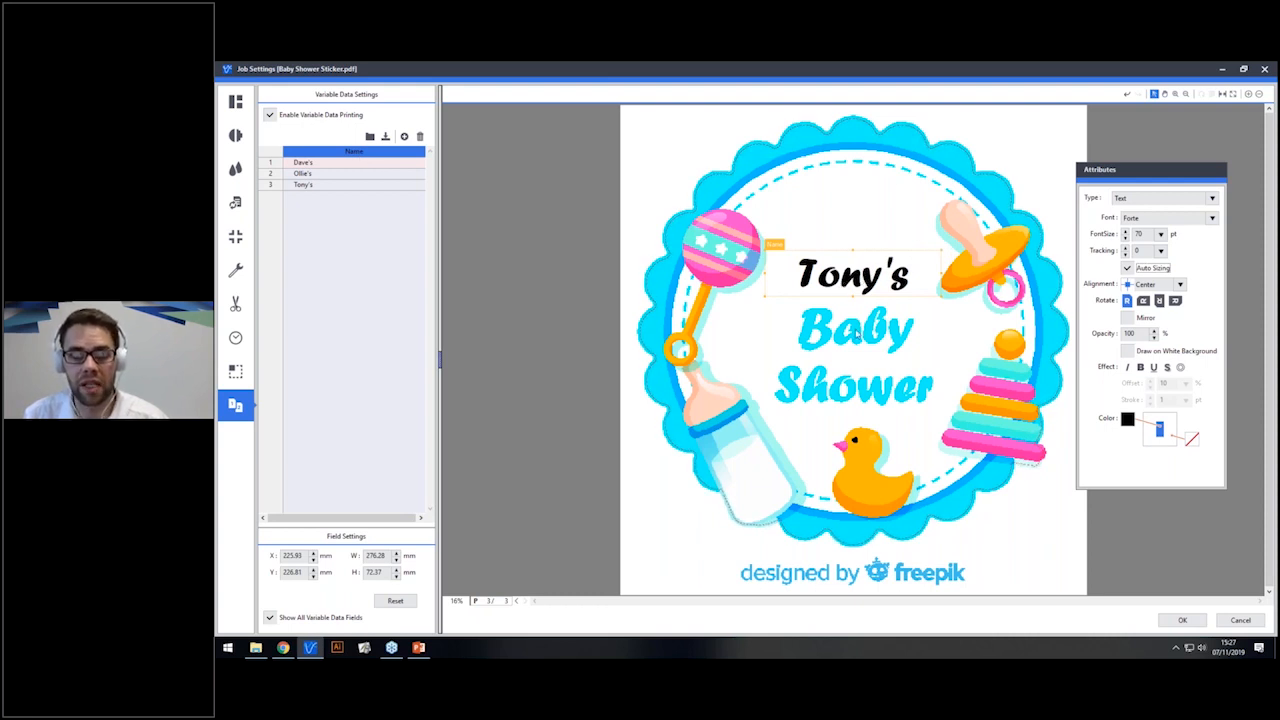
drag(941, 251, 889, 245)
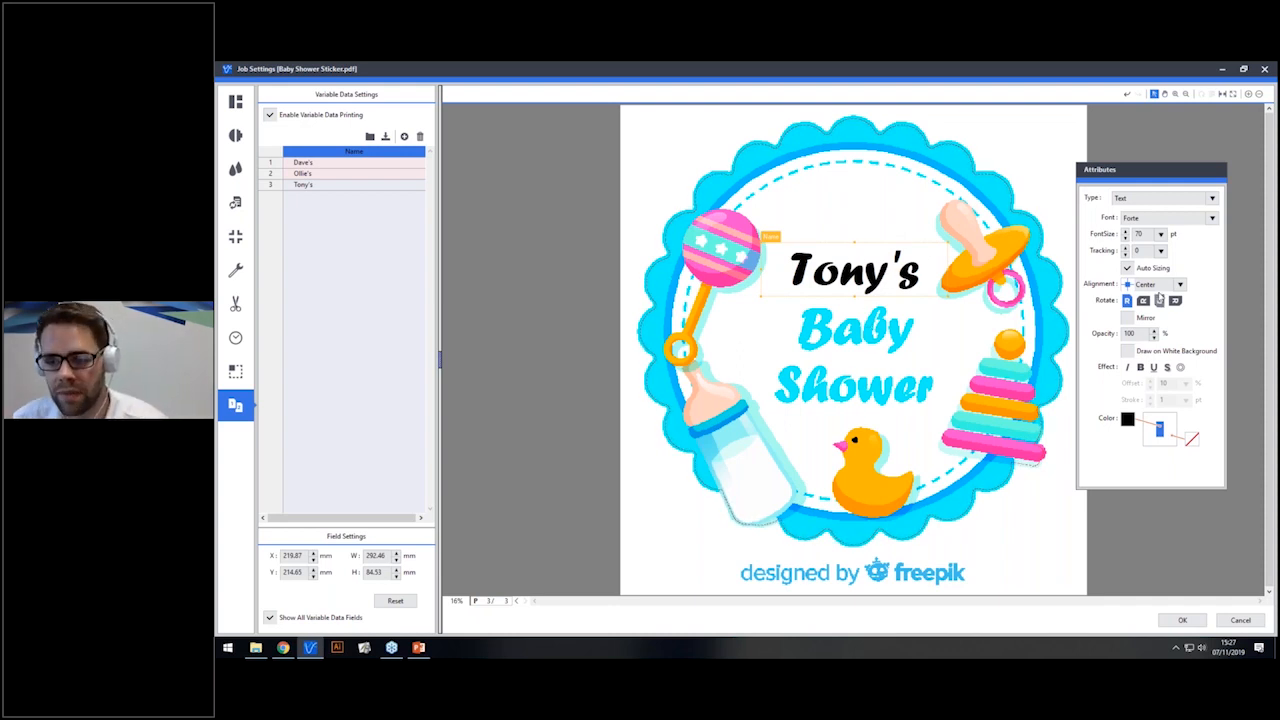
Recolour the Name text cyan with CMYK values C 91, M 0 and Y 3, review the sticker layout and apply the job settings.
click(1127, 419)
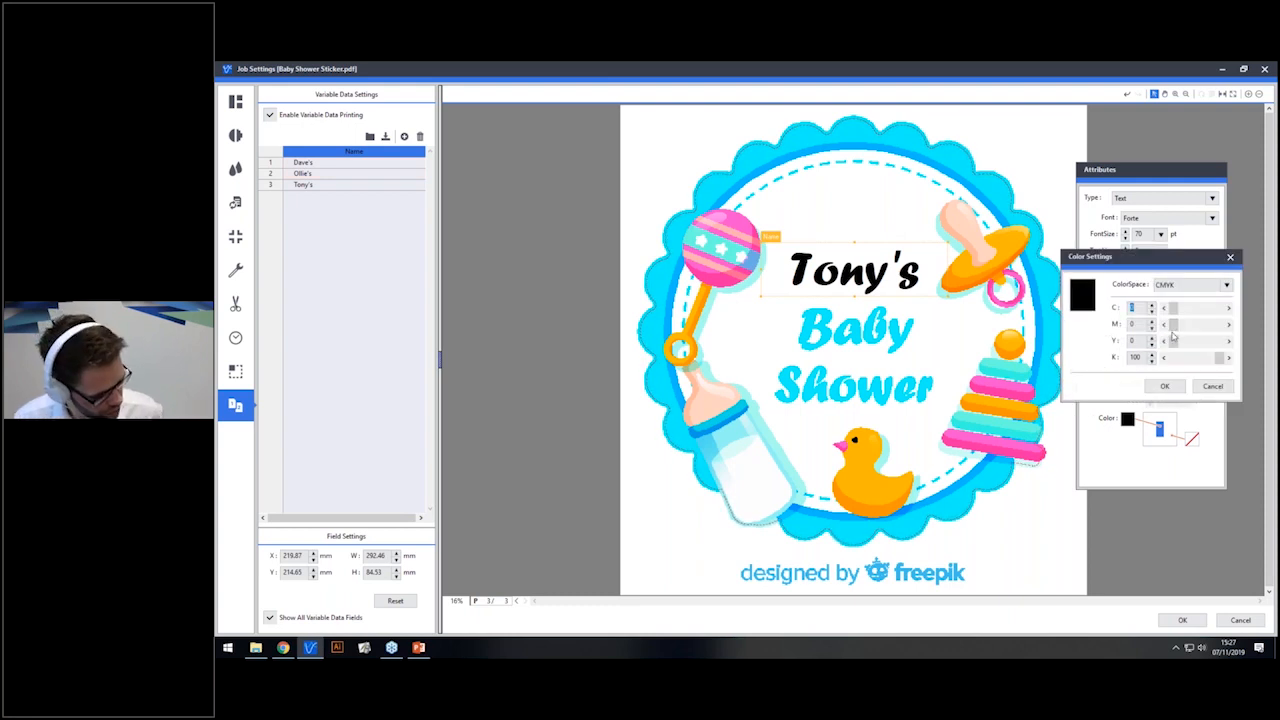
text(91)
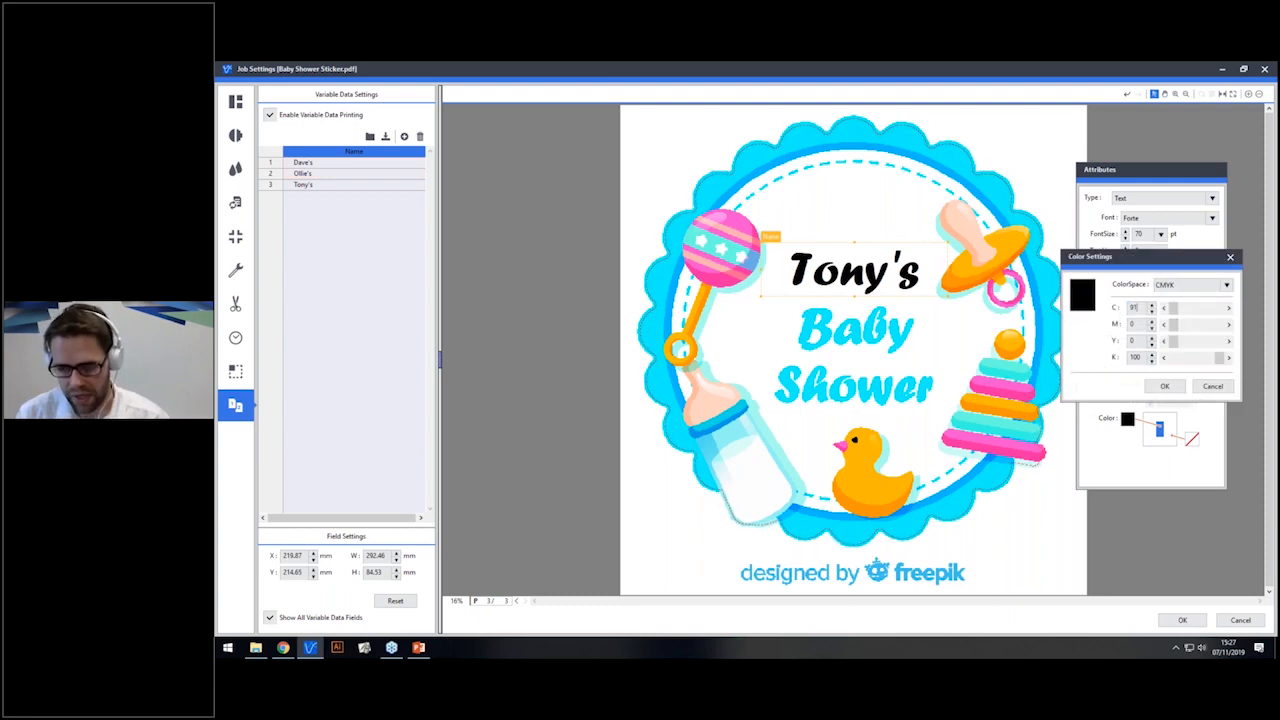
click(1140, 343)
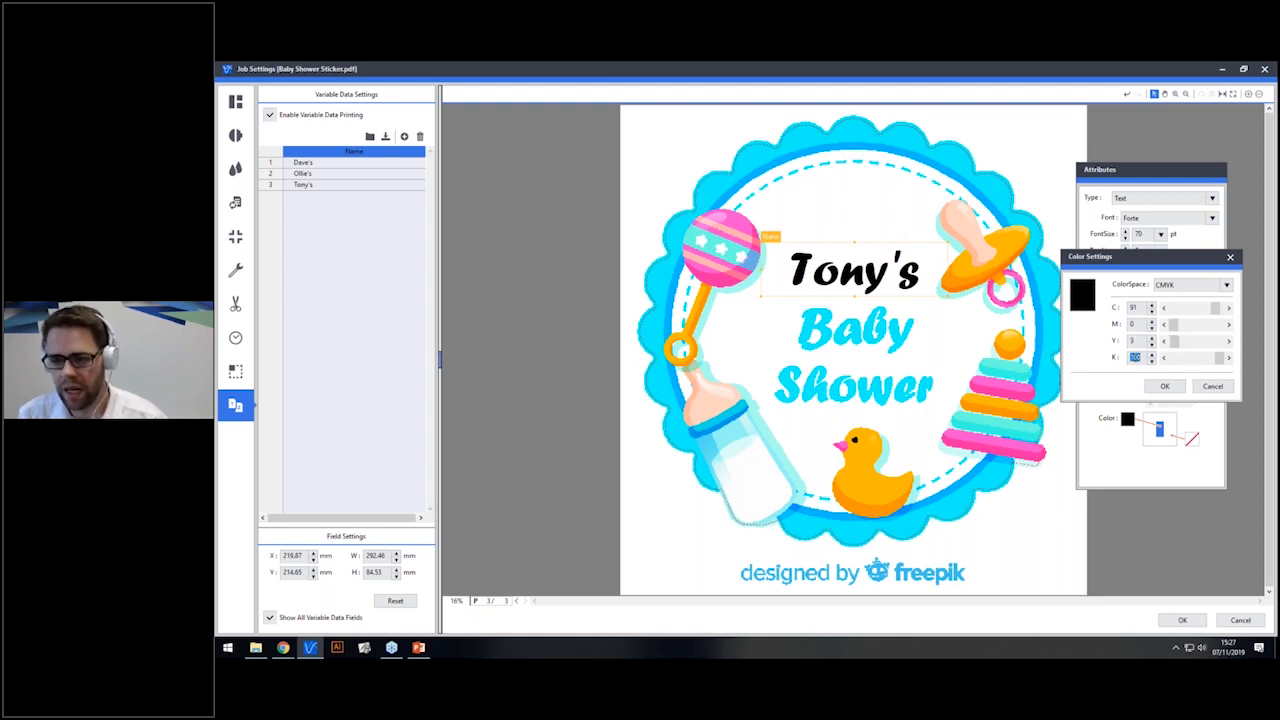
click(1163, 387)
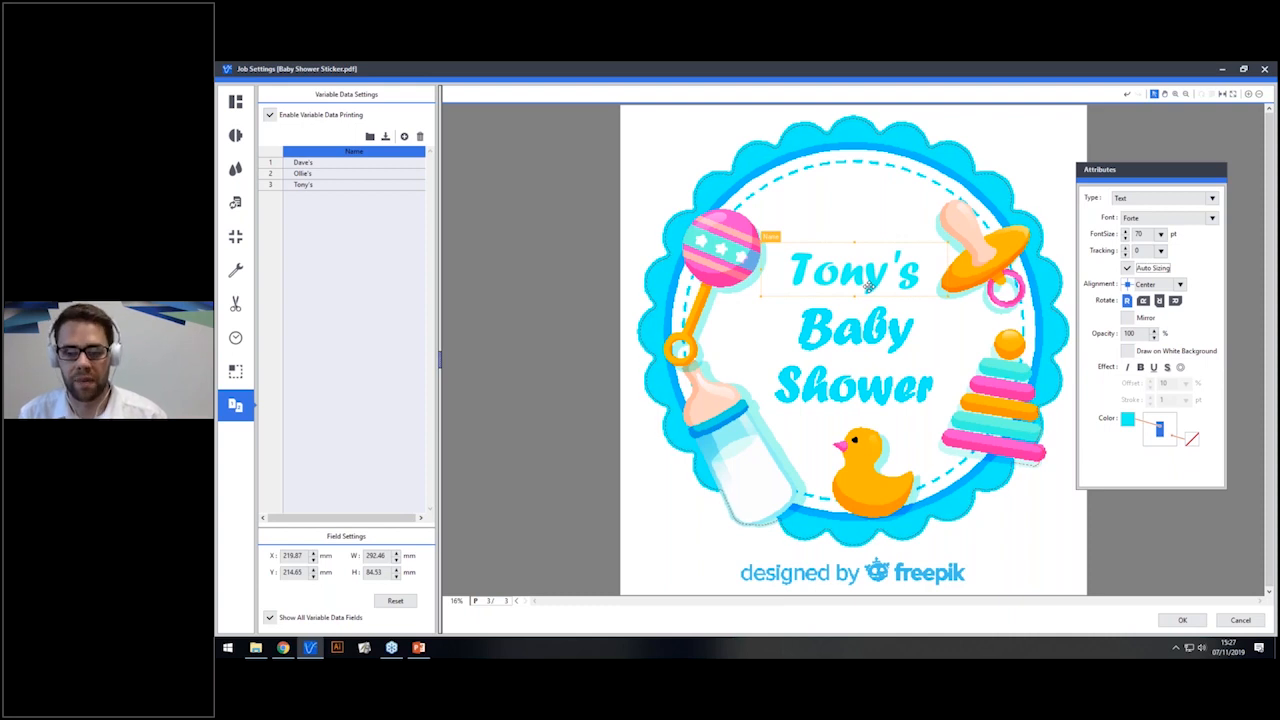
click(236, 103)
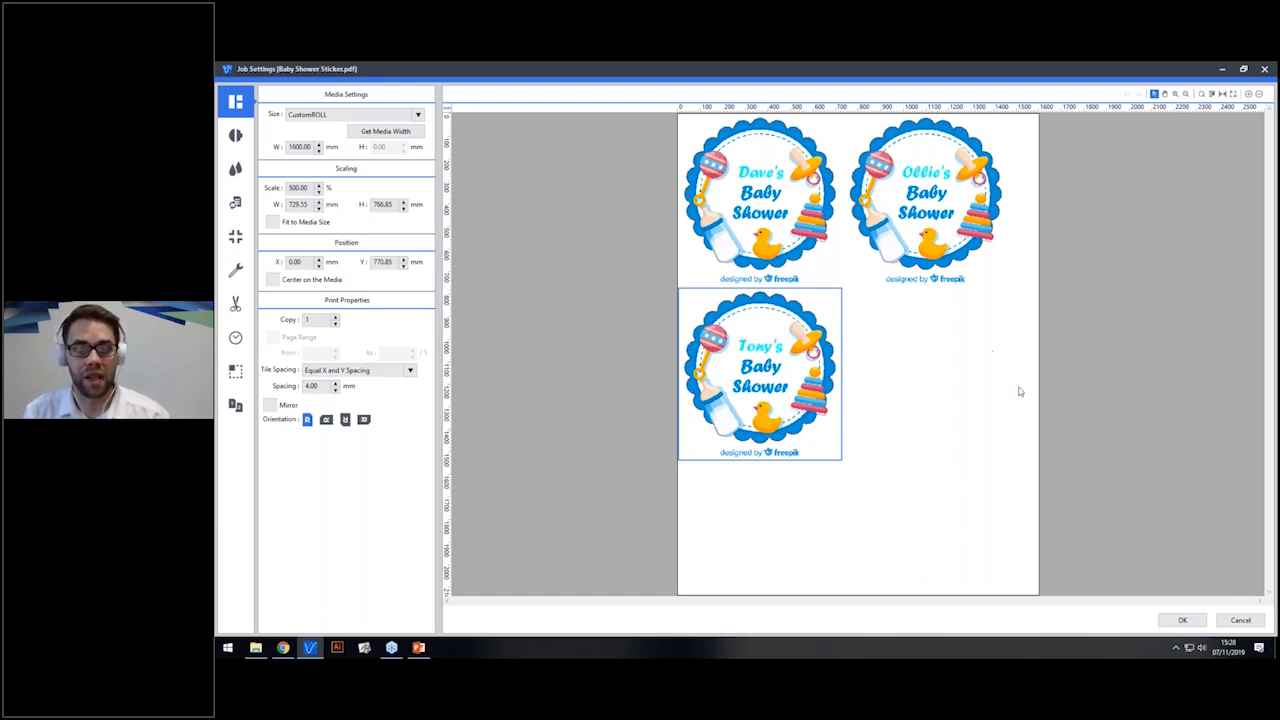
click(1183, 621)
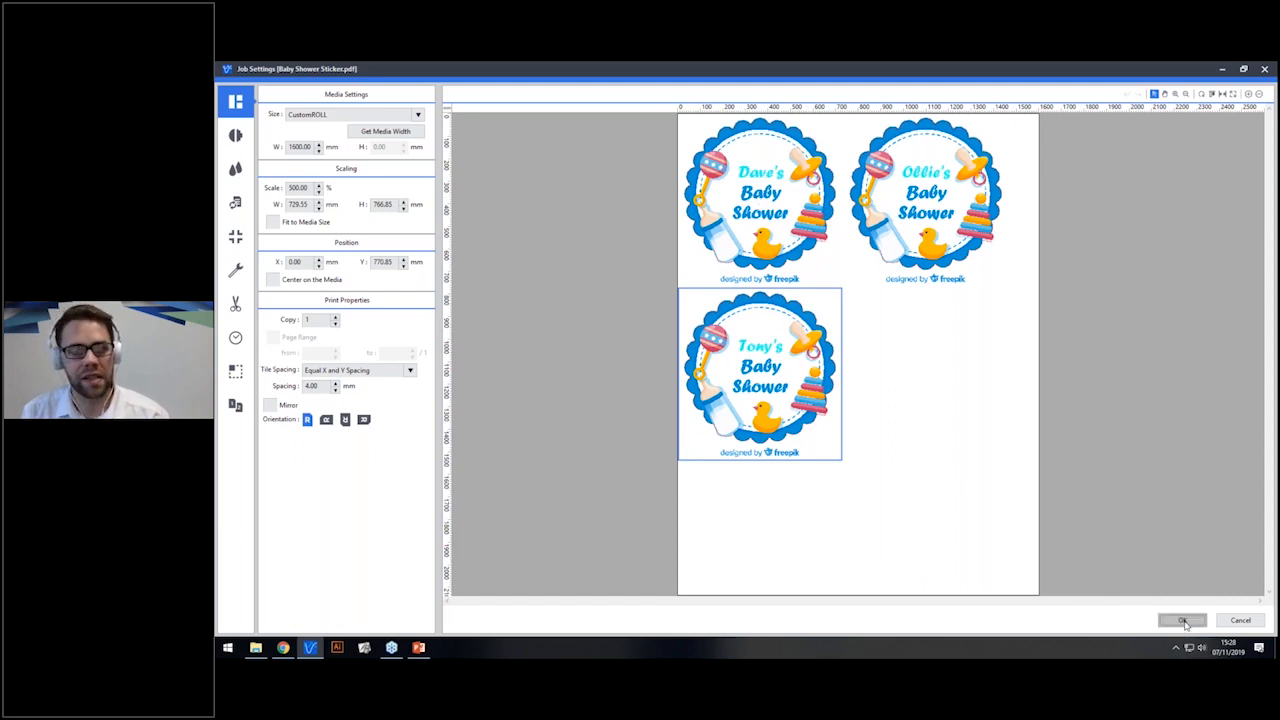
Open the job settings of School Logo - Hoodie.pdf from Queue A.
click(393, 456)
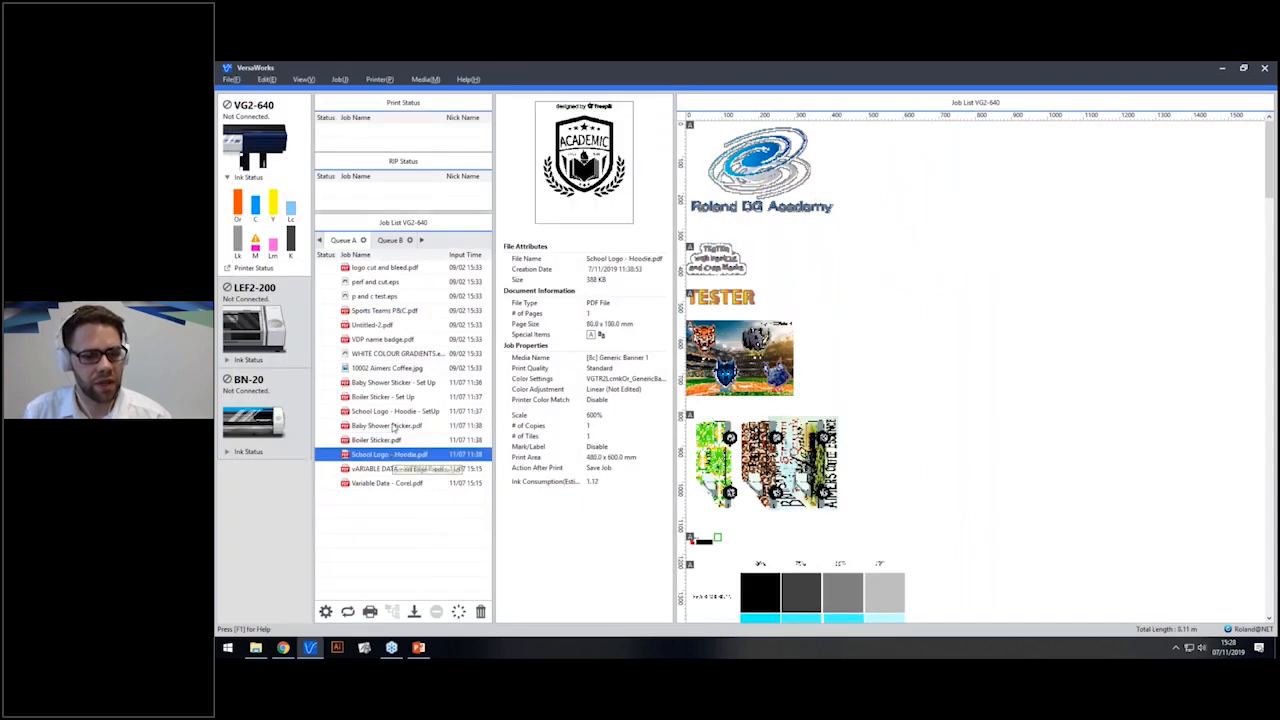
click(392, 414)
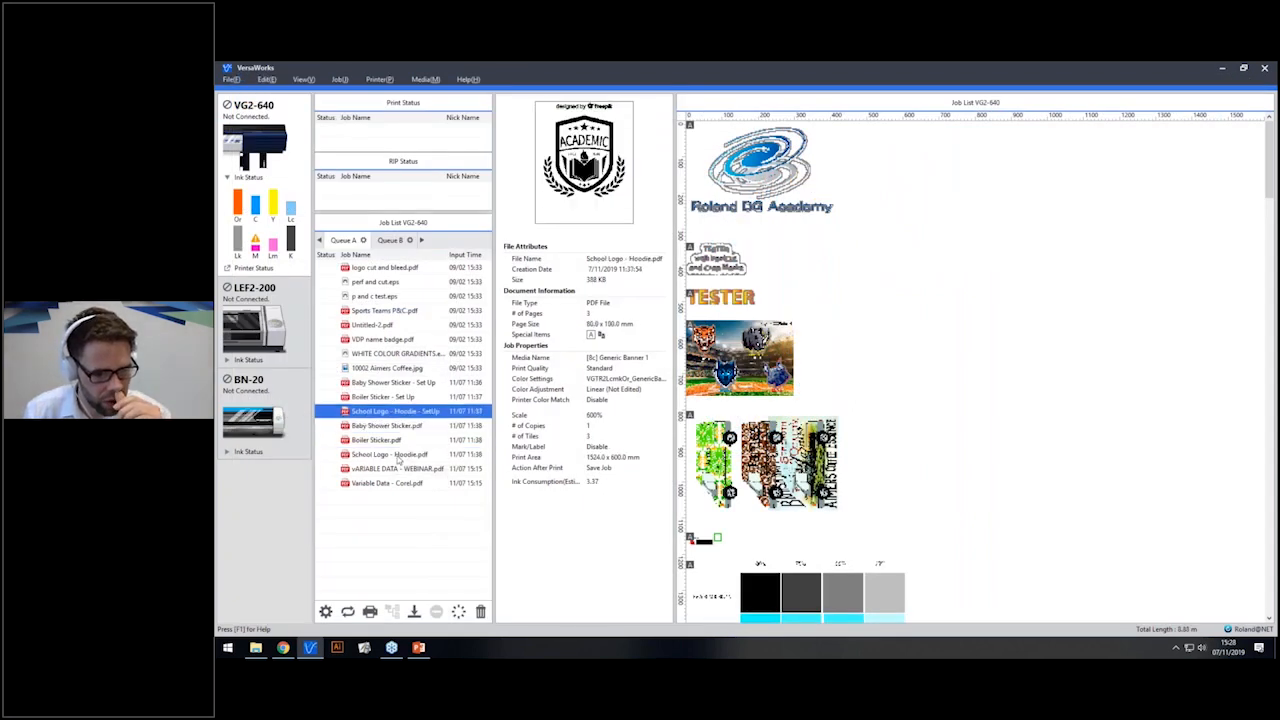
click(399, 458)
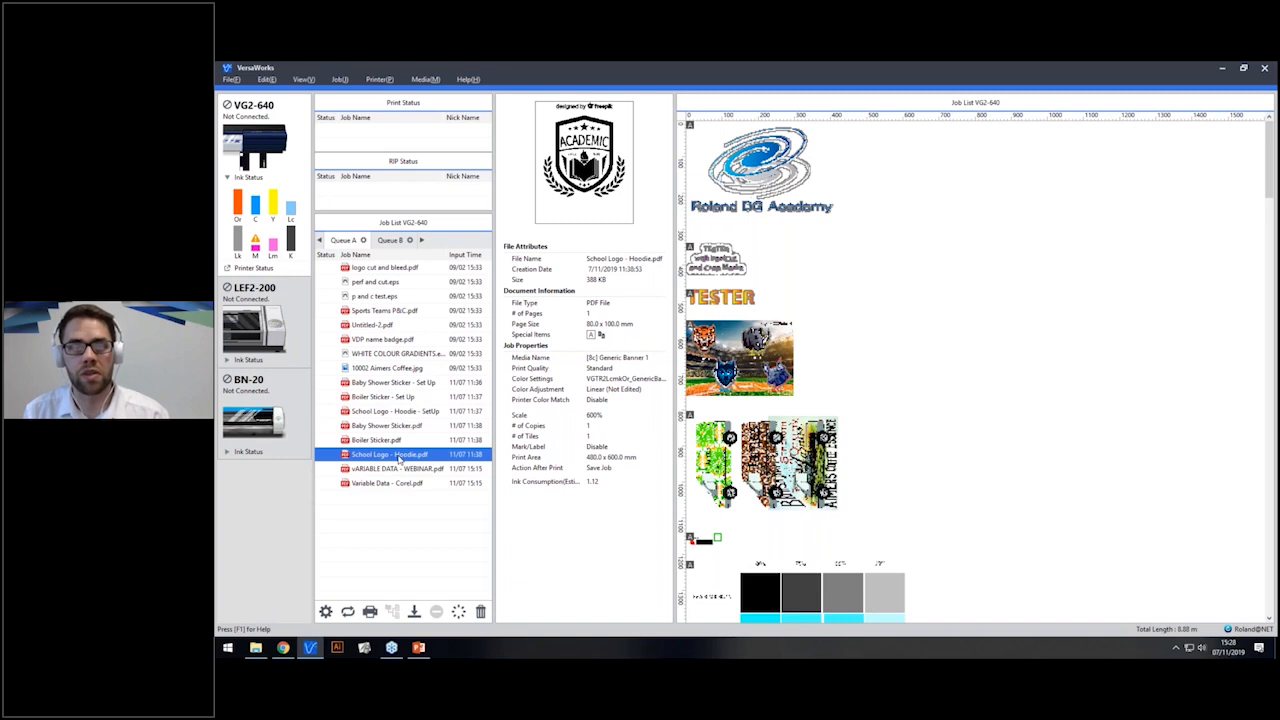
double_click(399, 458)
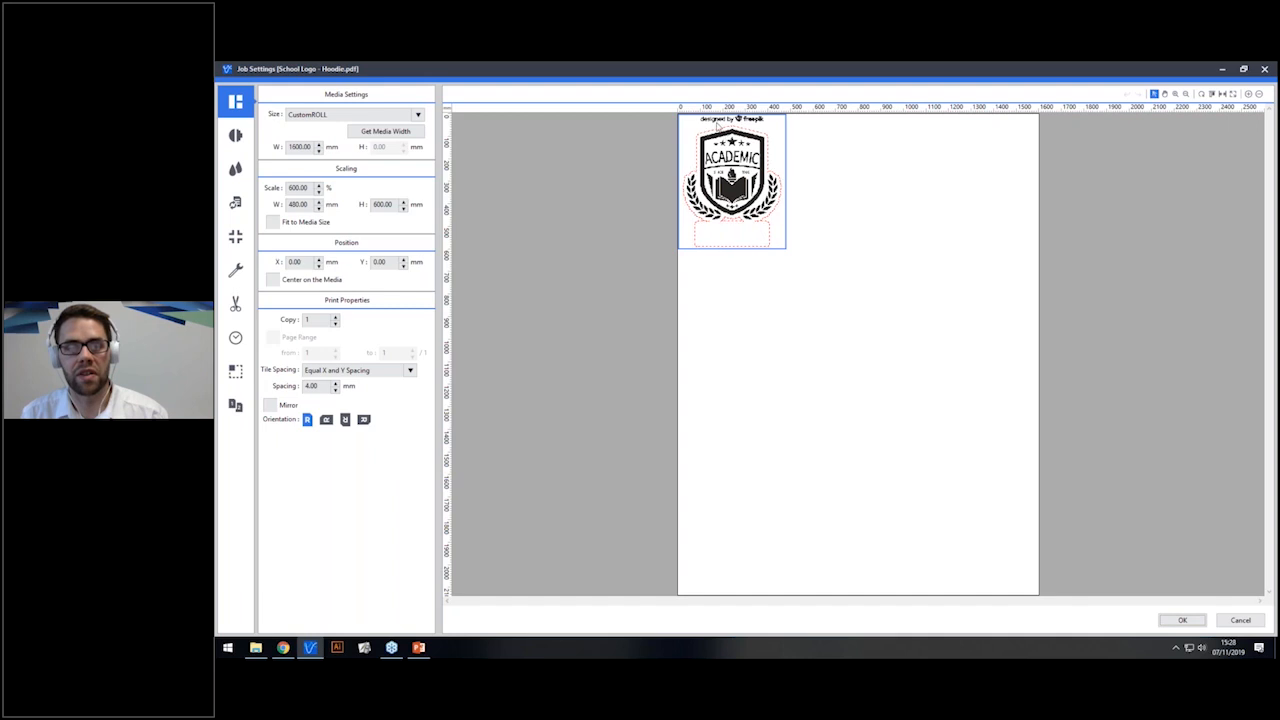
Enable variable data printing for the hoodie logo and show all variable data fields, moving the attributes clear of the artwork.
click(235, 405)
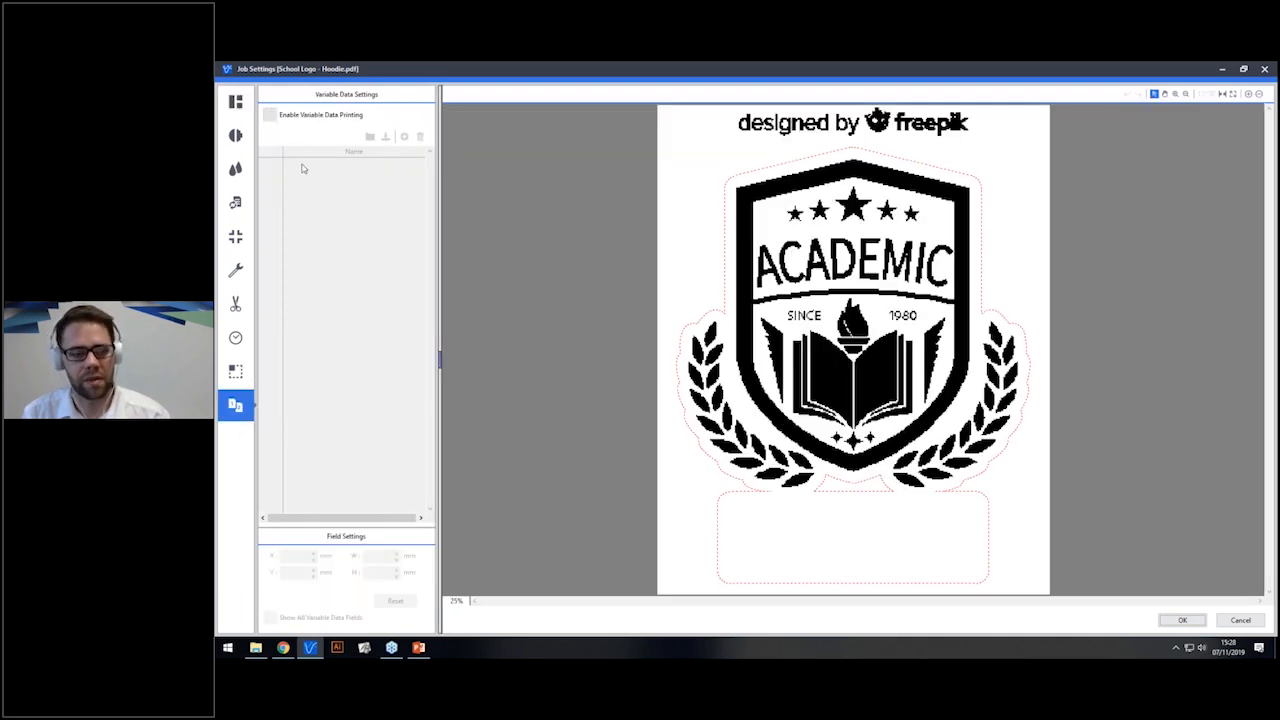
click(298, 116)
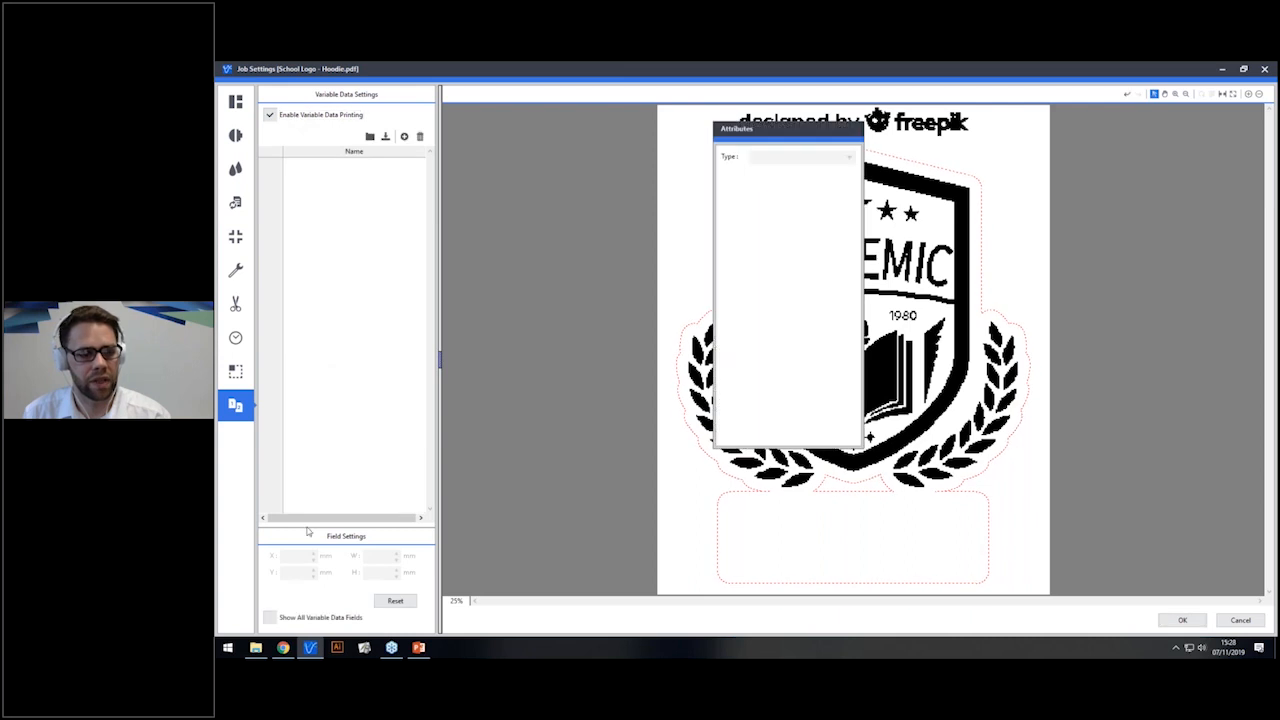
click(316, 619)
drag(748, 128, 568, 100)
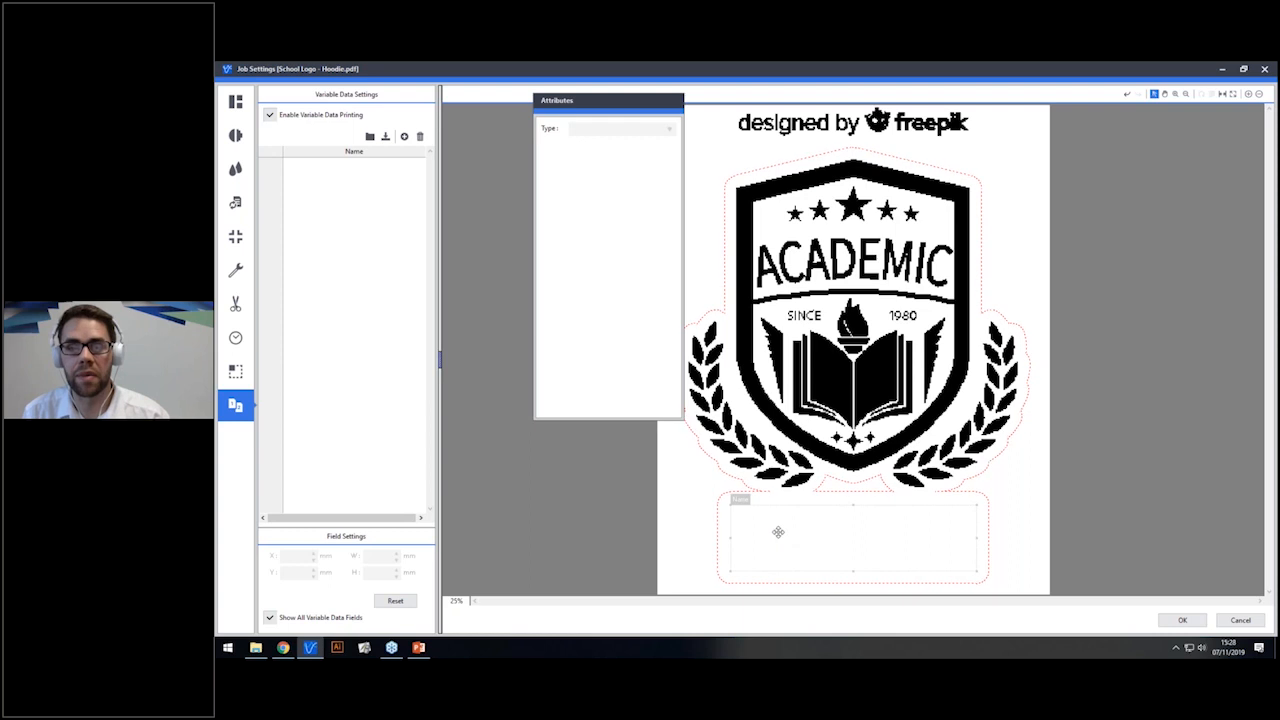
Add three records to the hoodie logo's Name field, entering a different first name in each.
click(404, 137)
double_click(363, 165)
text(Cindy)
key(Return)
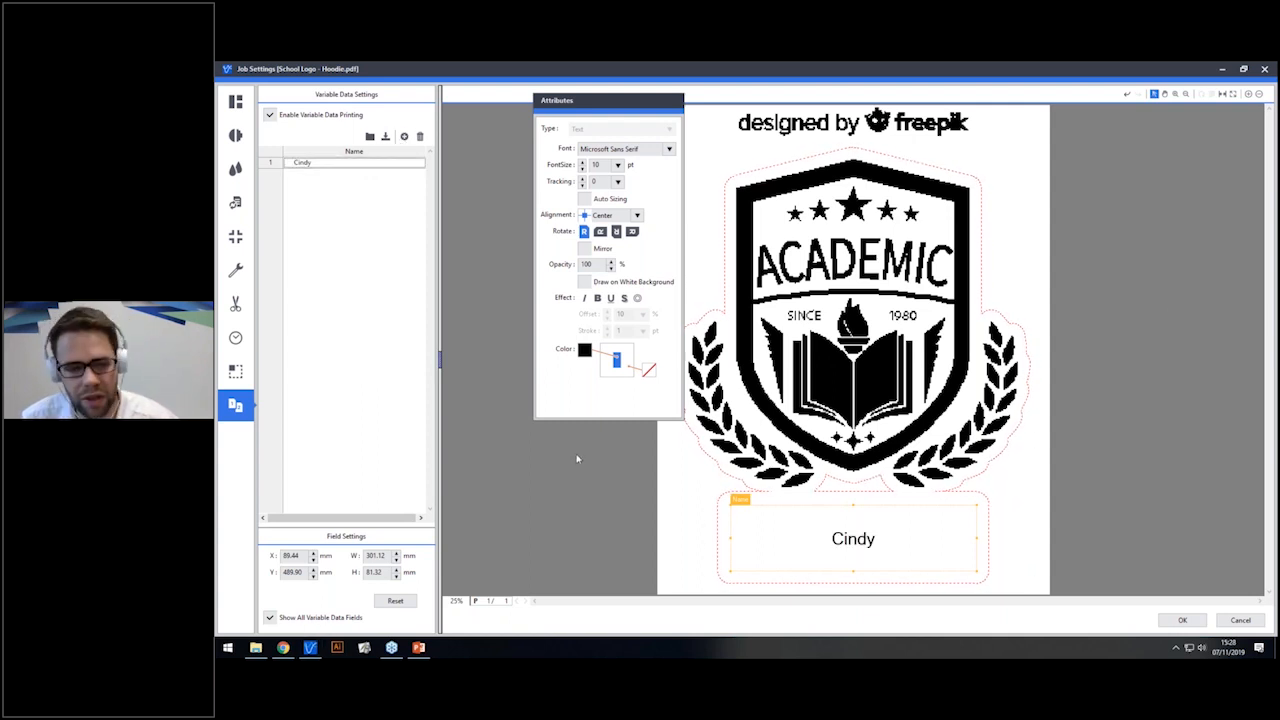
click(404, 136)
click(323, 177)
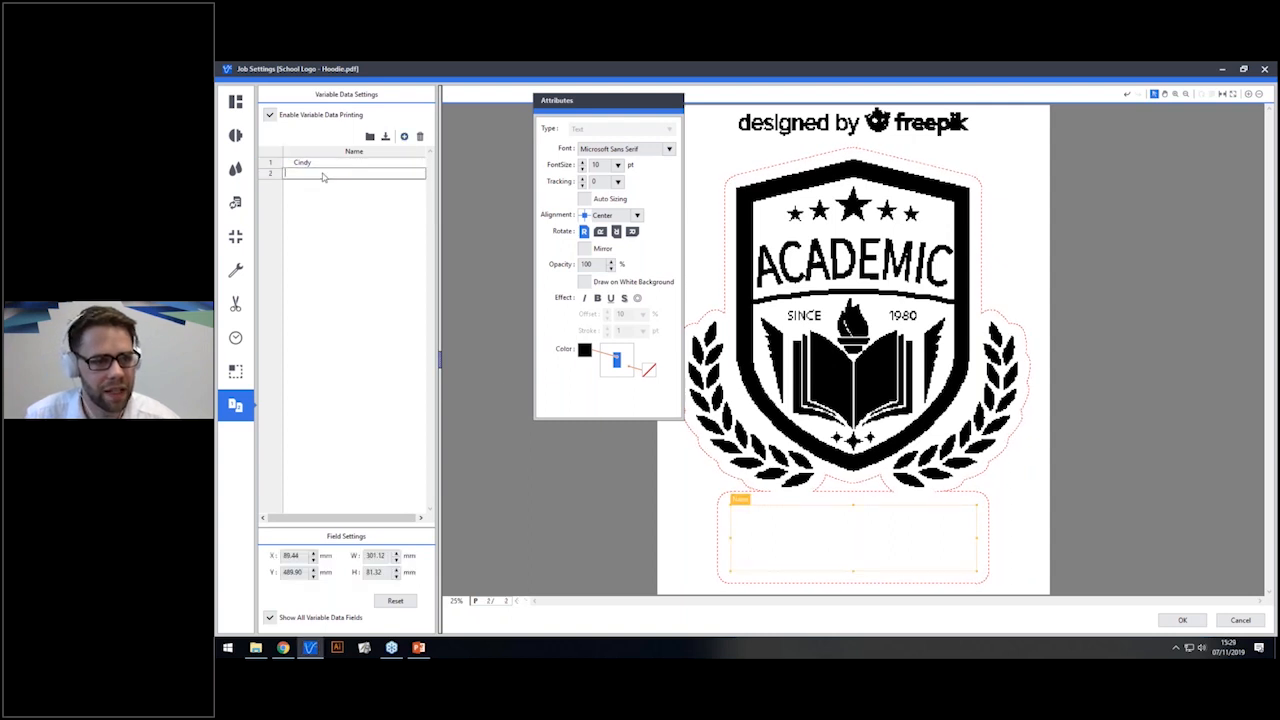
text(Tobi)
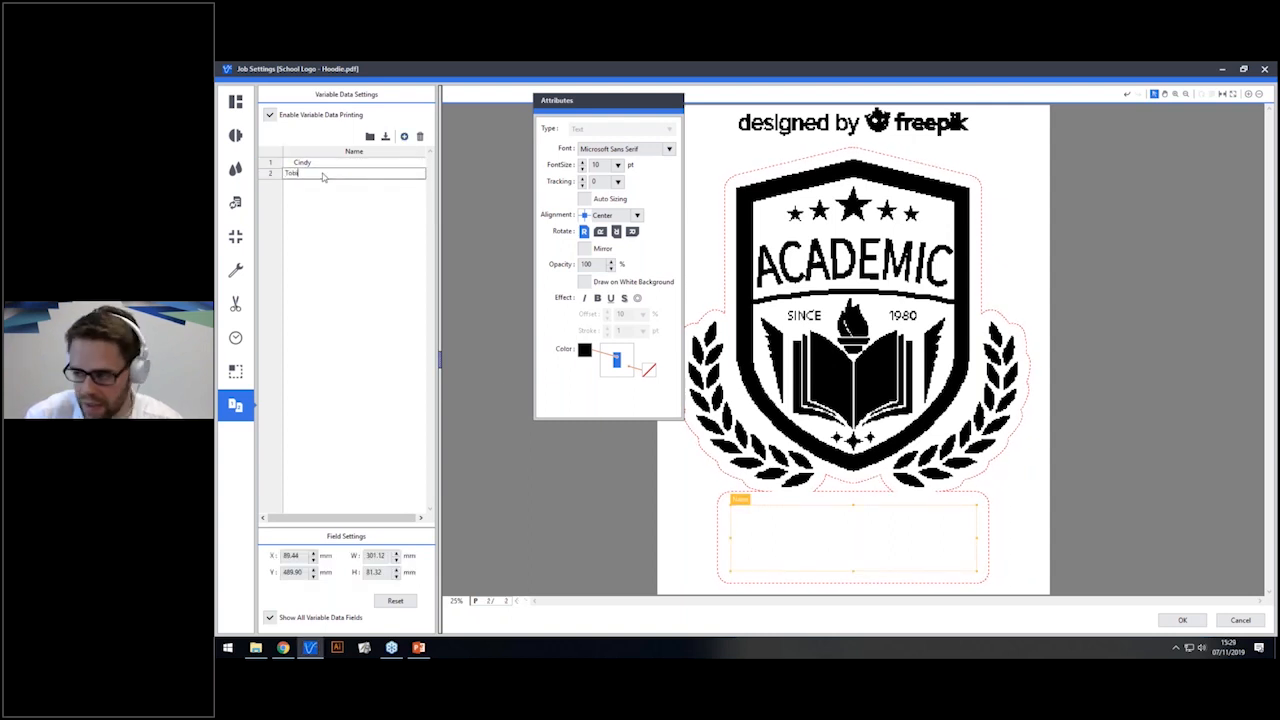
click(404, 137)
click(318, 185)
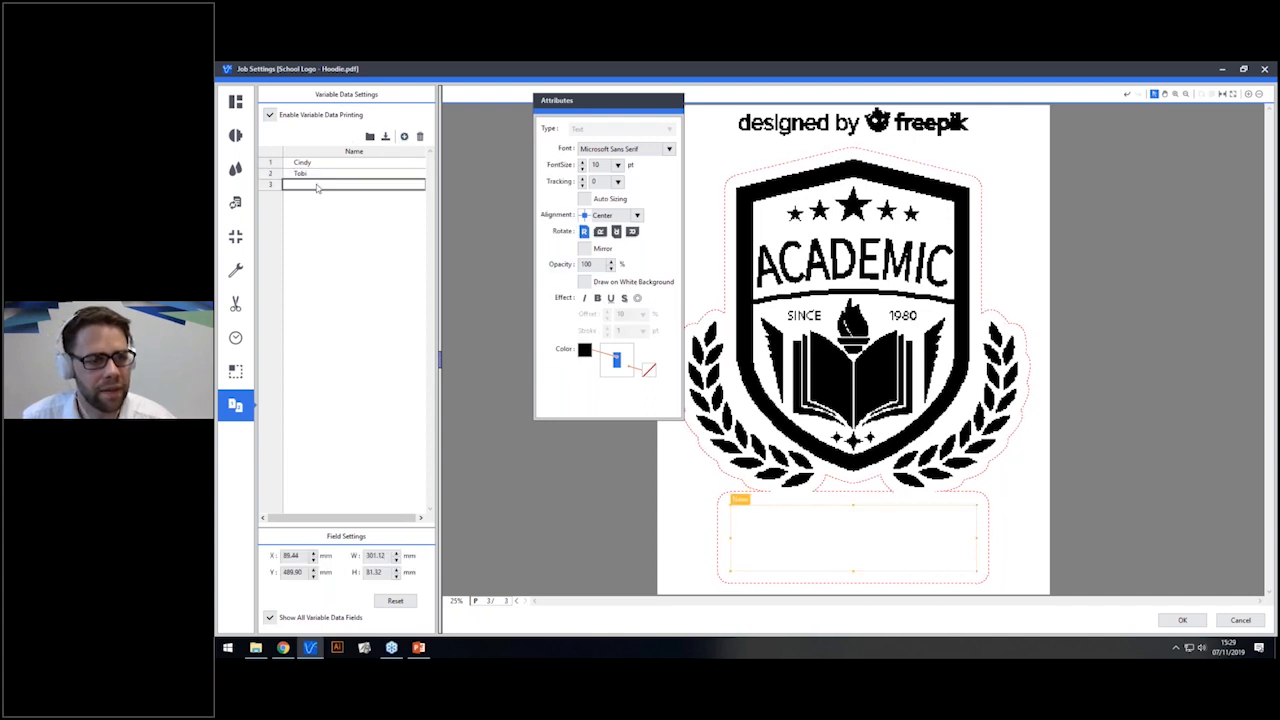
text(Sandi)
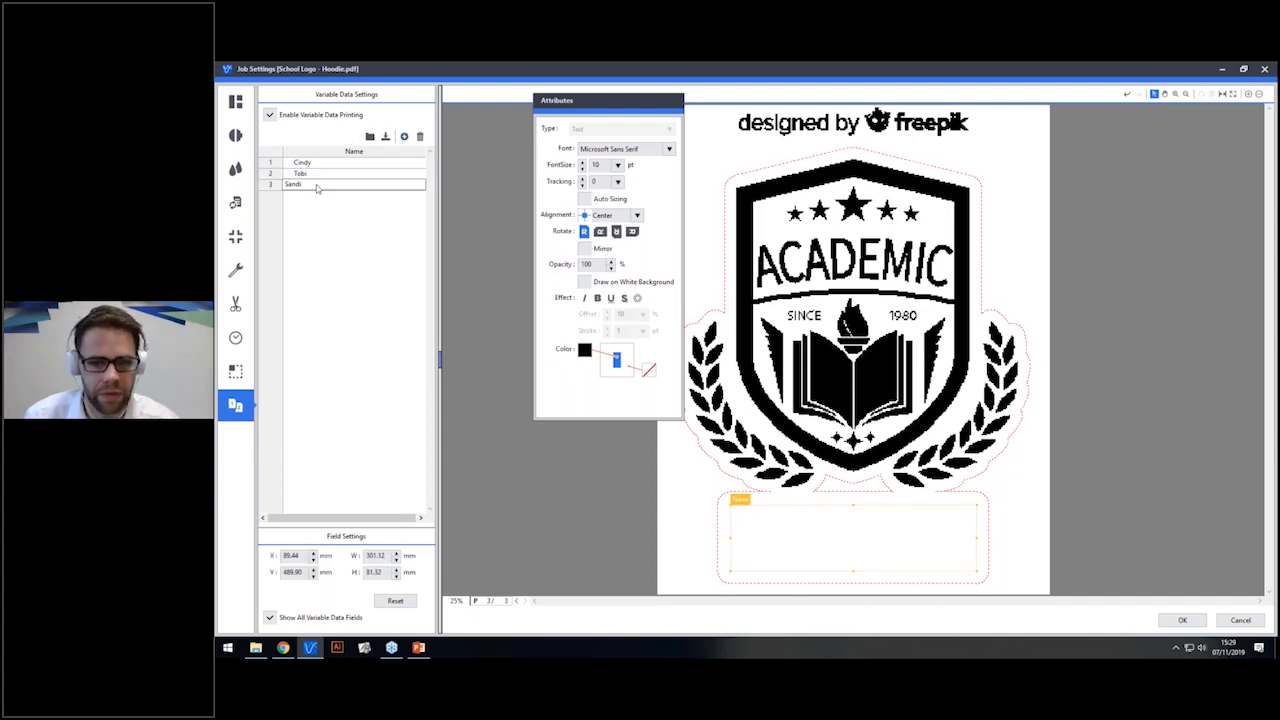
click(343, 275)
Set the whole Name column's font size to 70 pt with Auto Sizing and review the hoodie logos in the print layout.
click(343, 153)
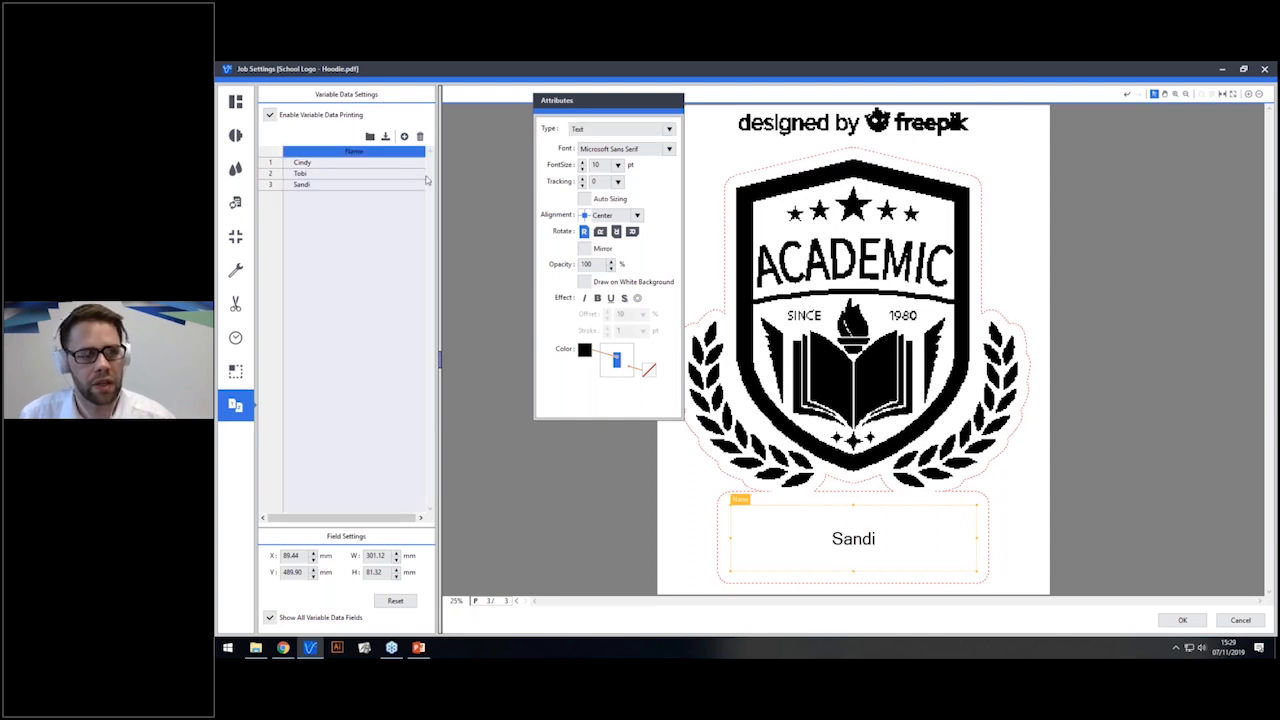
double_click(596, 164)
text(70)
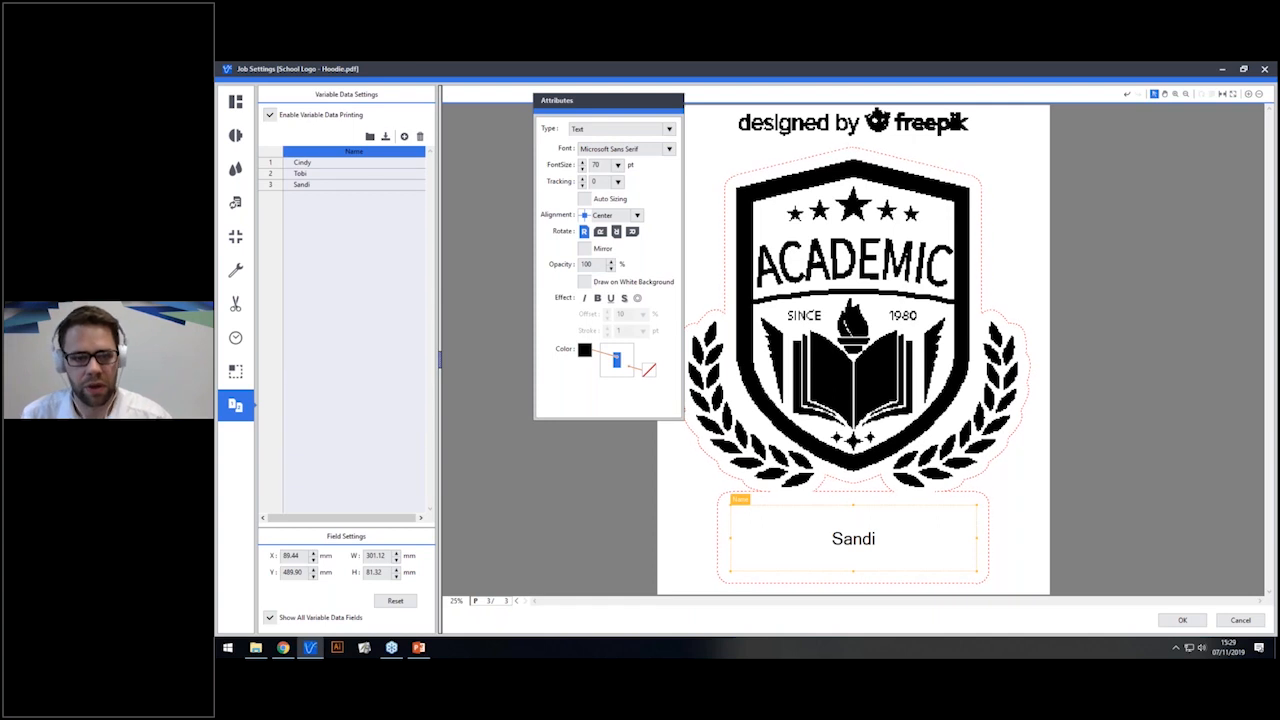
click(585, 199)
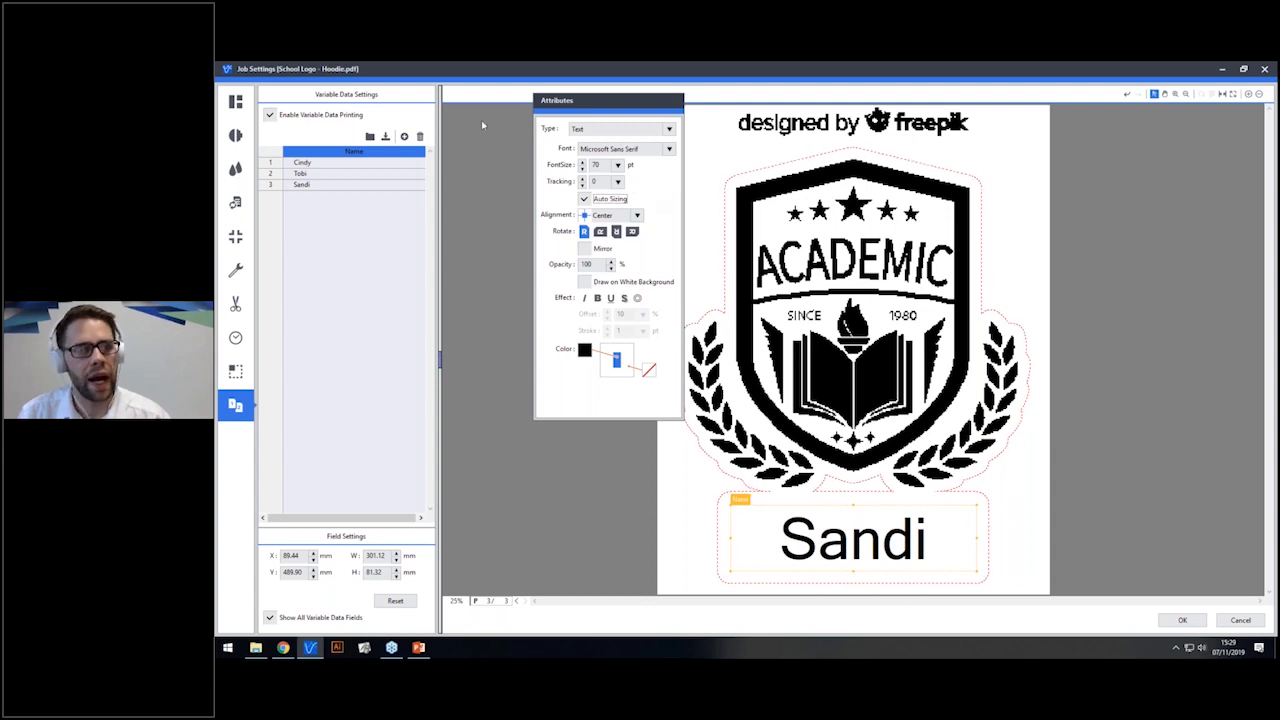
click(235, 101)
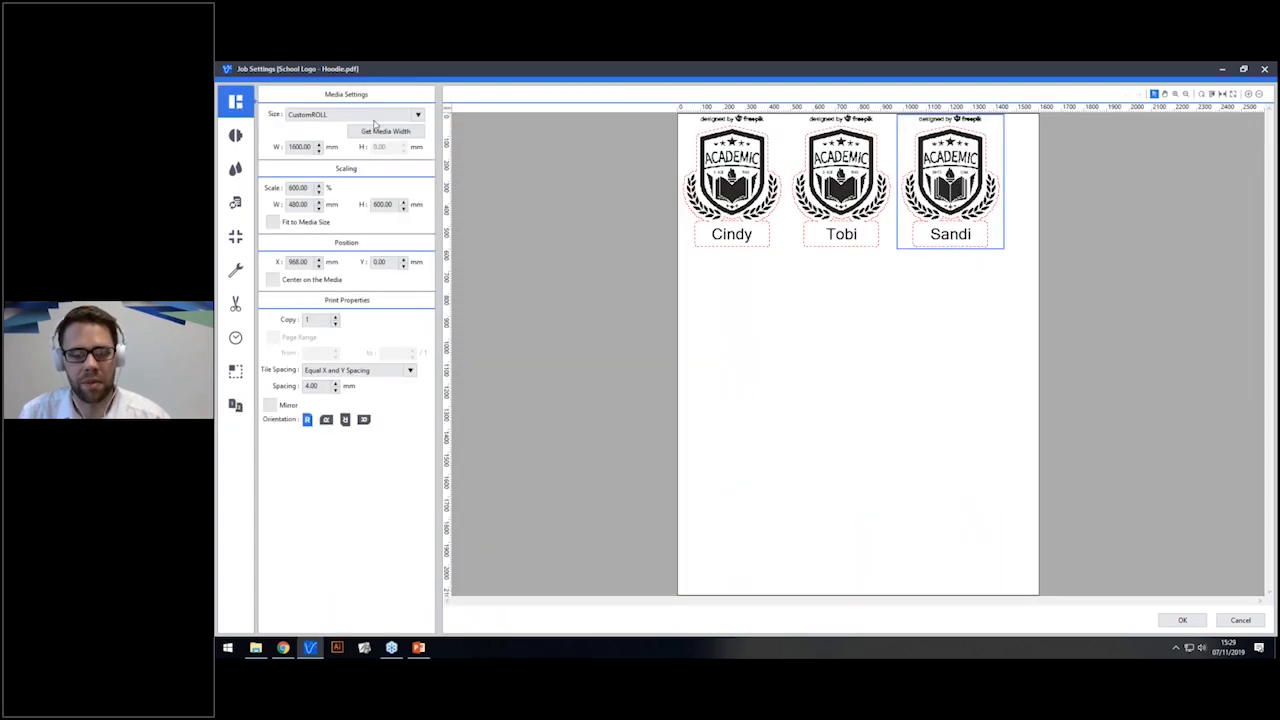